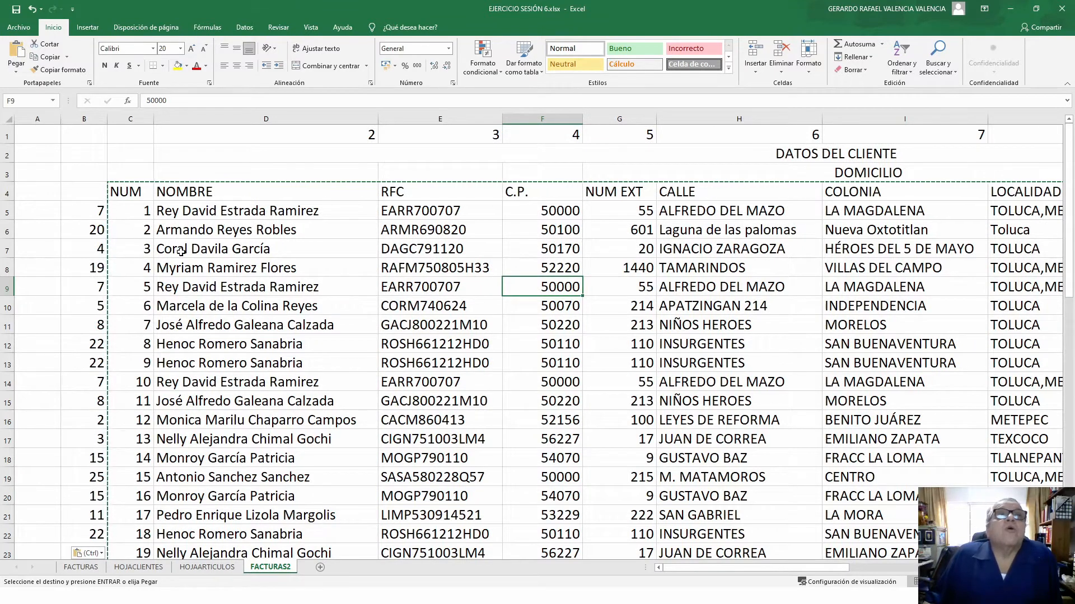
# - Cancel the pending copy and select the table from NUM (C4) through row 54
pyautogui.scroll(-14, 152, 248)
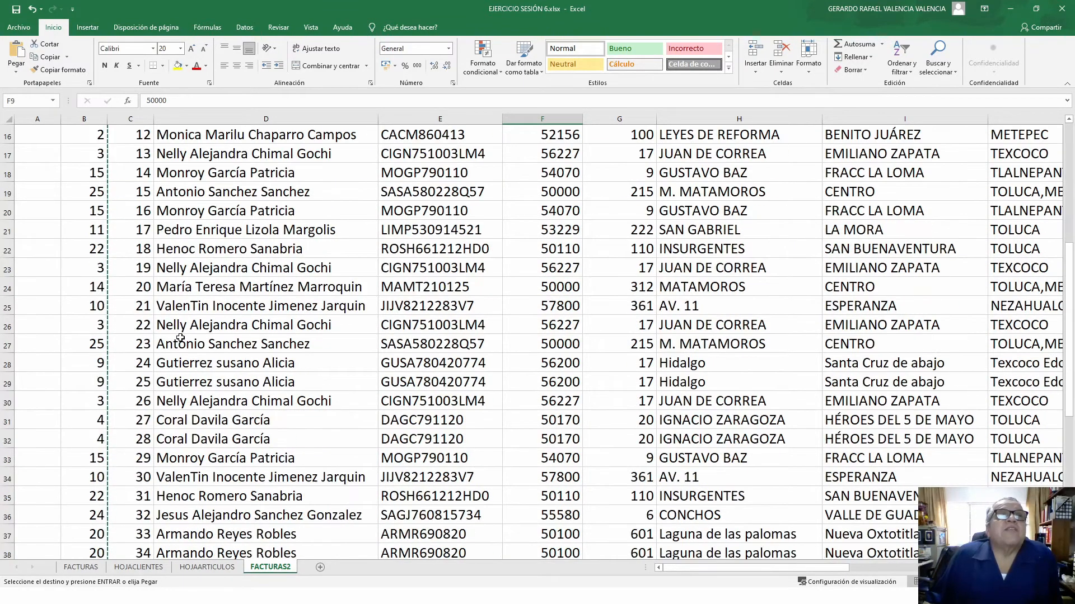
pyautogui.scroll(14, 160, 356)
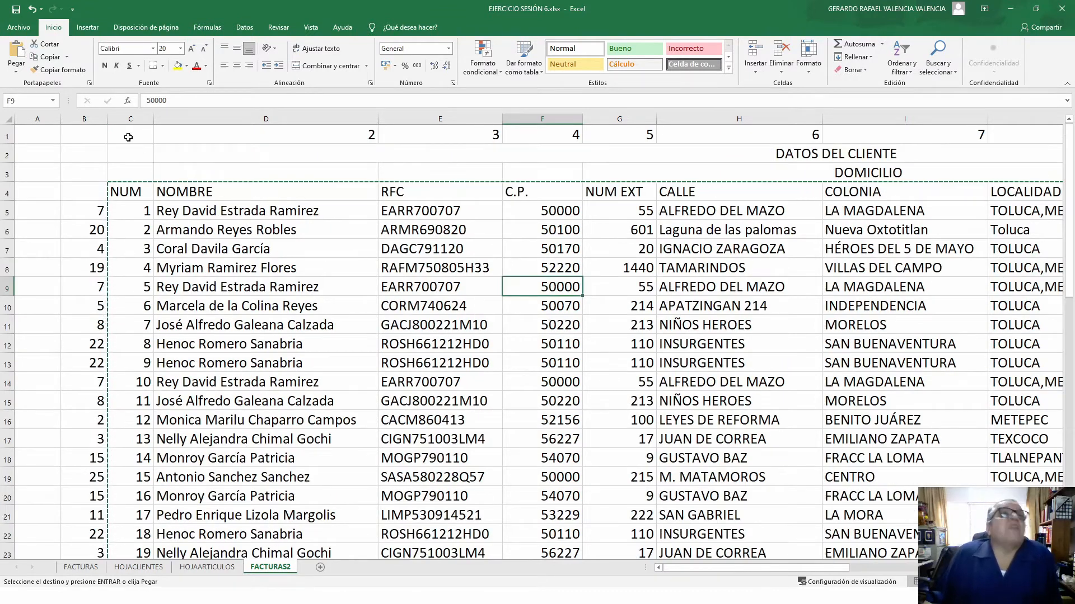
pyautogui.moveTo(35, 119); pyautogui.dragTo(95, 119)
pyautogui.click(214, 214)
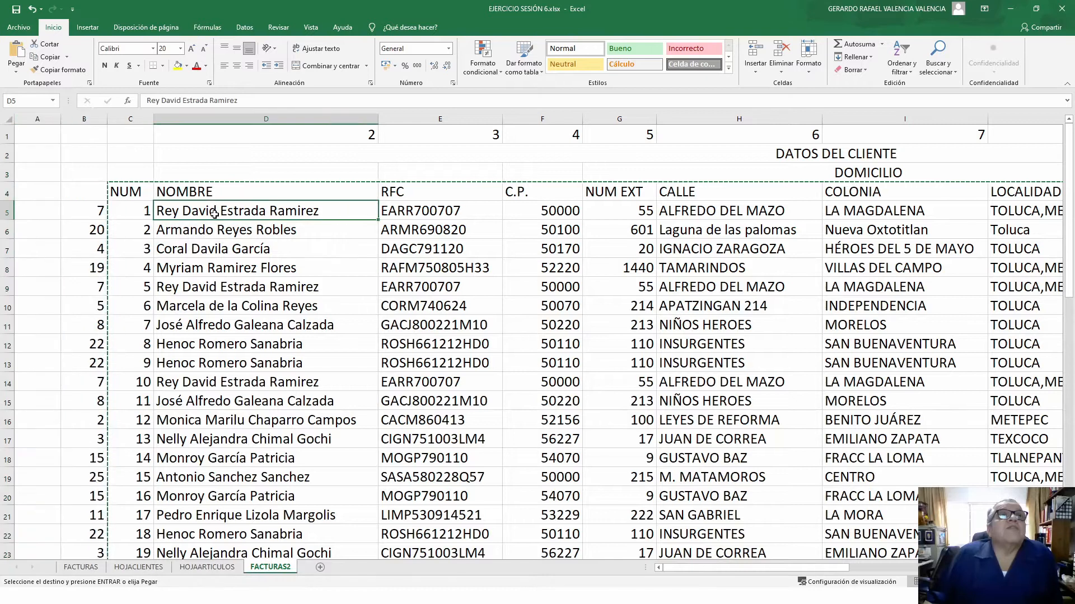
pyautogui.click(430, 214)
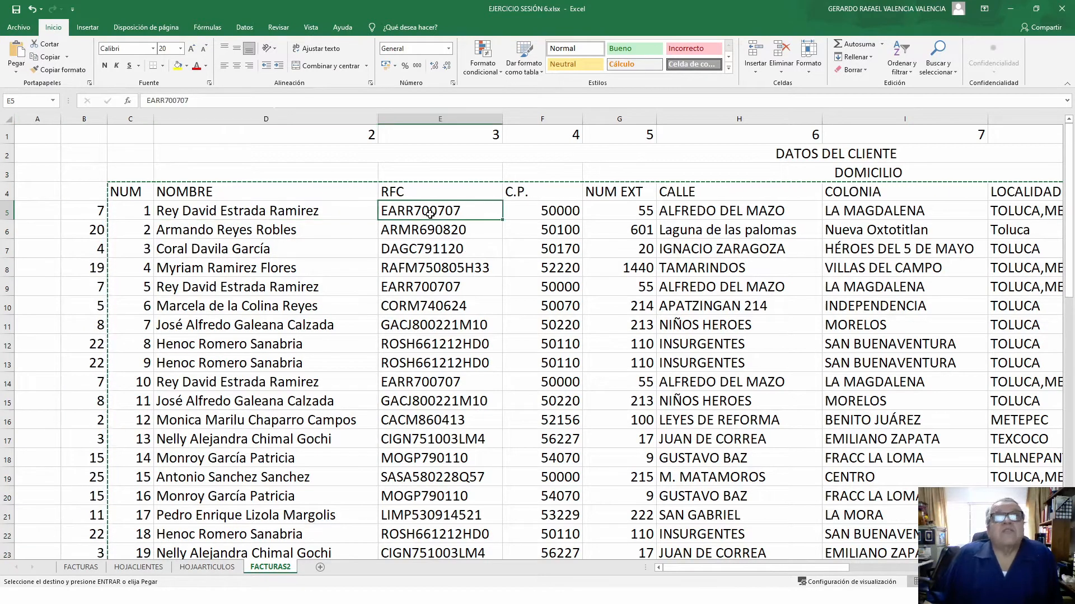
pyautogui.click(566, 211)
pyautogui.click(328, 253)
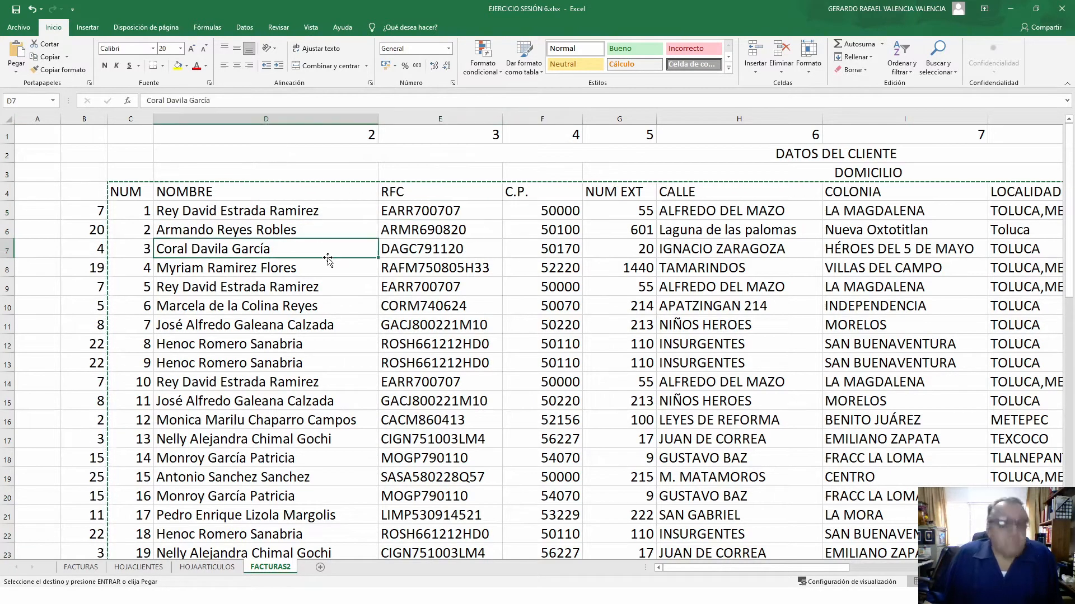
pyautogui.press('Escape')
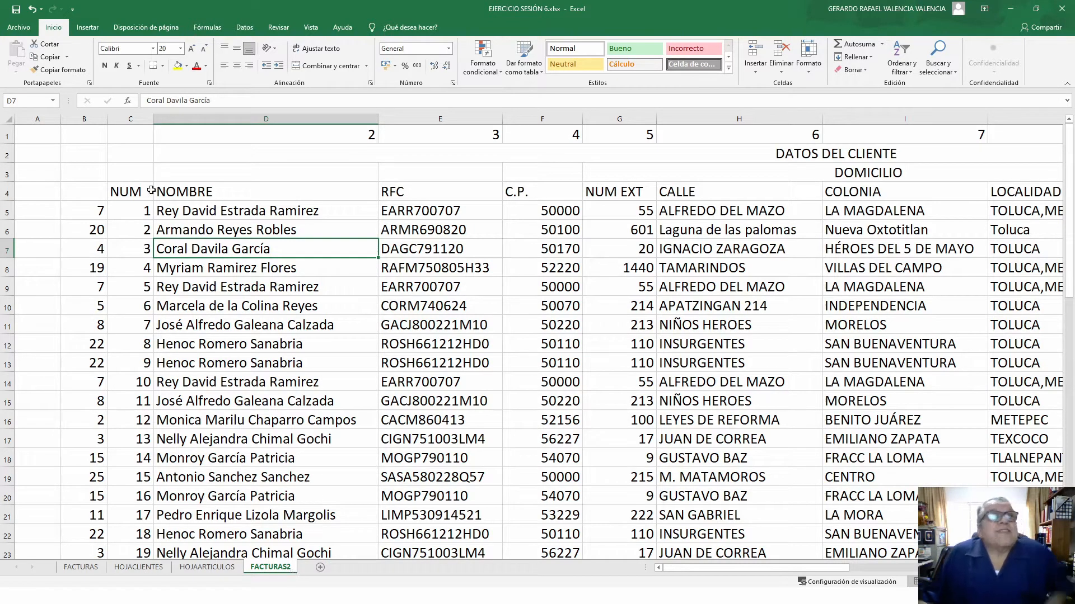
pyautogui.moveTo(126, 192); pyautogui.dragTo(730, 510)
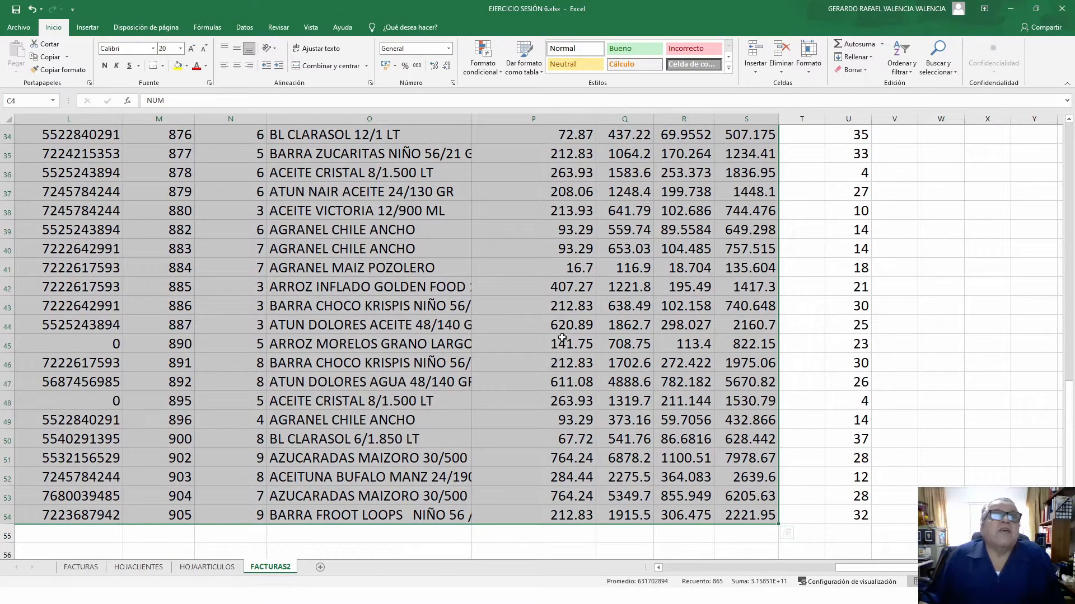
# - Copy the selected table and paste it over itself as Valores (values only)
pyautogui.click(45, 58)
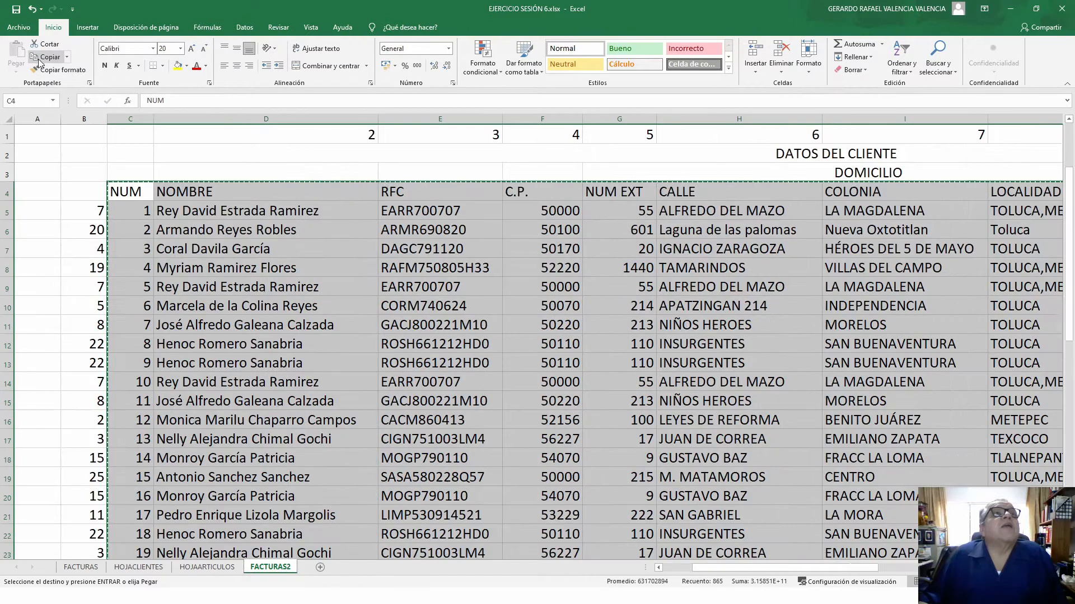
pyautogui.click(16, 71)
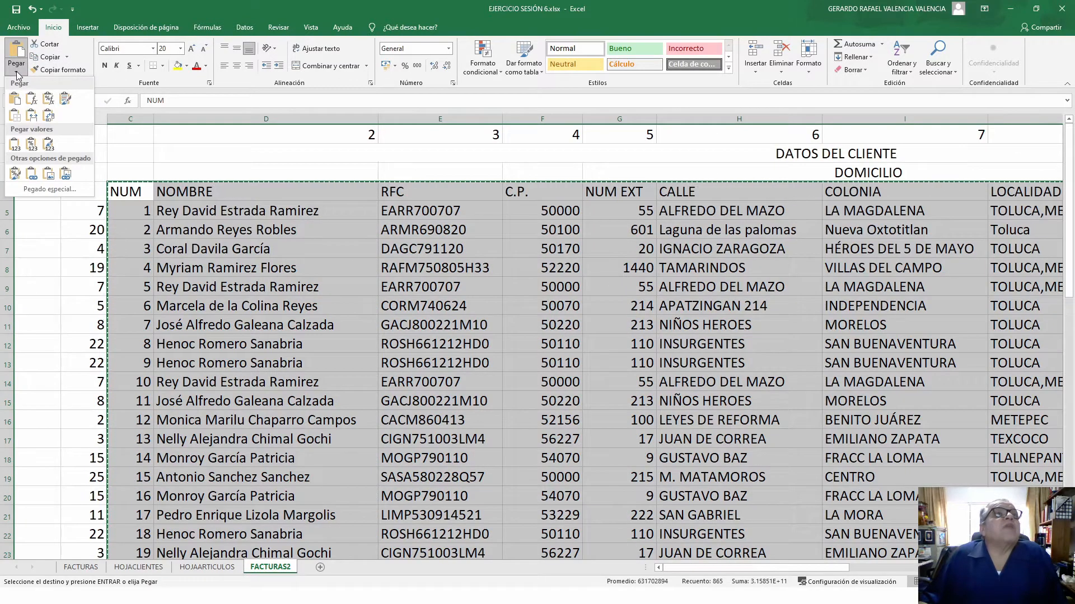
pyautogui.click(14, 145)
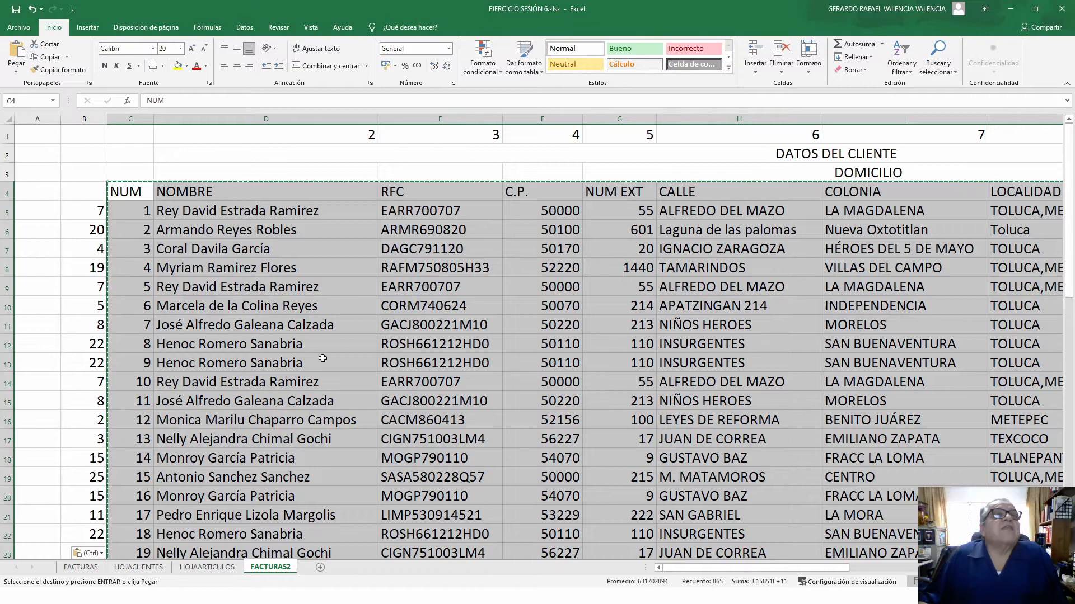
pyautogui.click(241, 252)
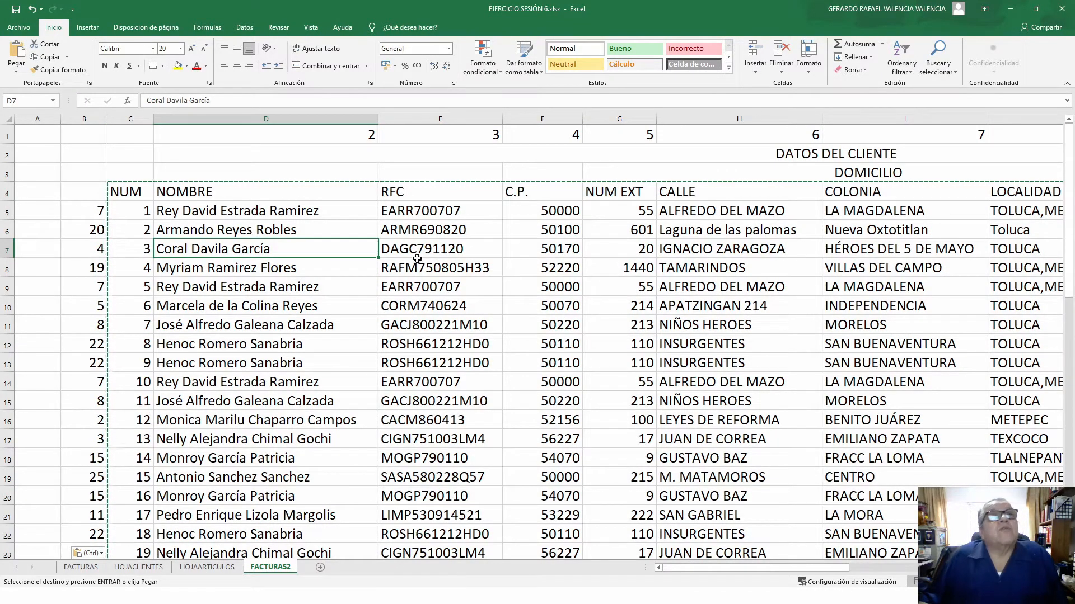
pyautogui.click(560, 250)
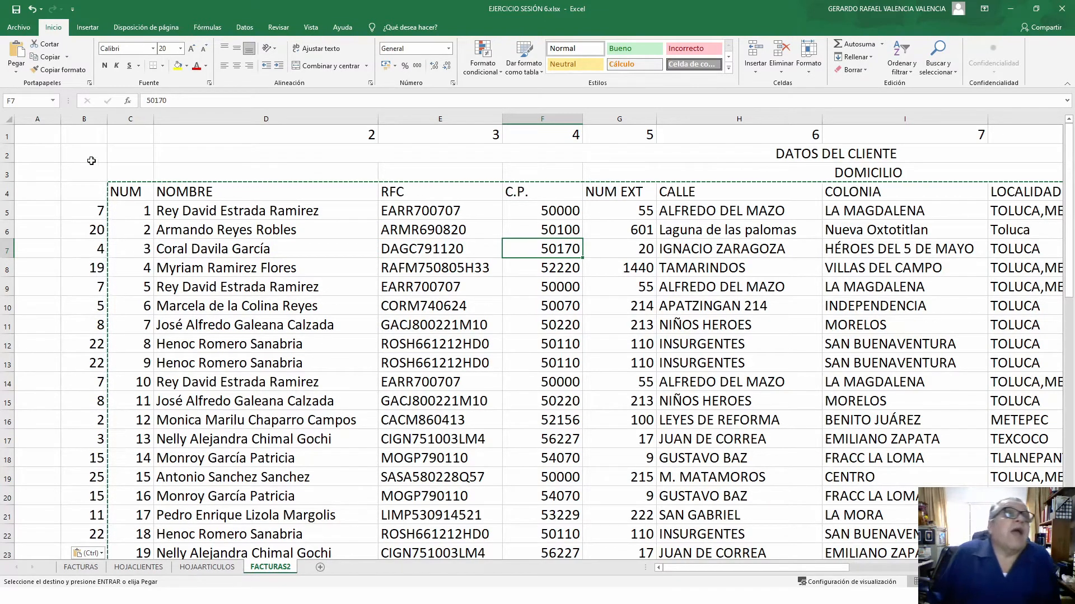
# - Delete helper columns A and B
pyautogui.moveTo(40, 116); pyautogui.dragTo(100, 121)
pyautogui.rightClick(95, 121)
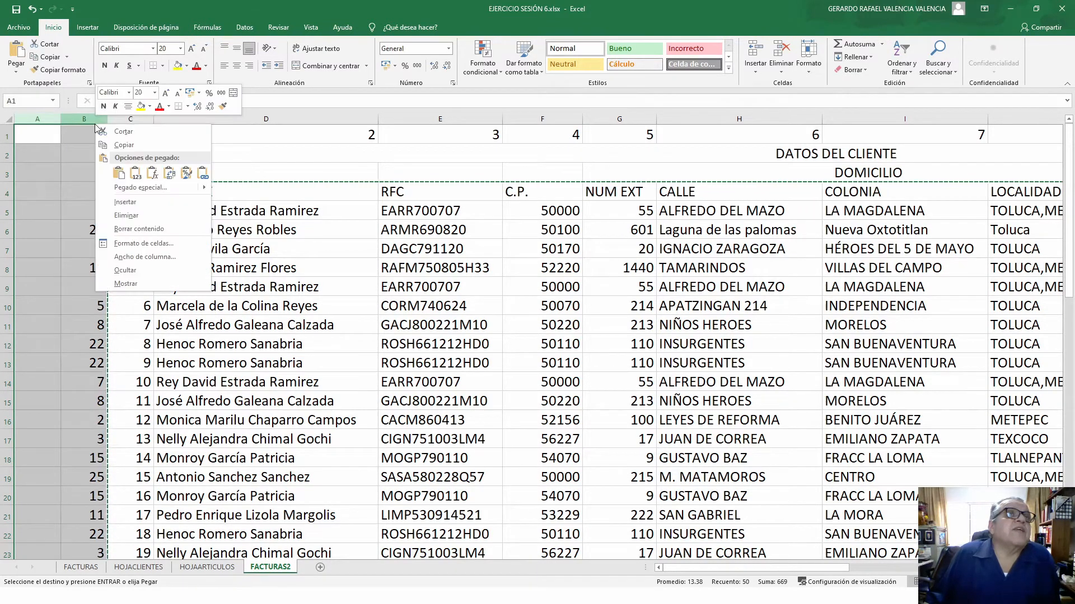
pyautogui.click(136, 216)
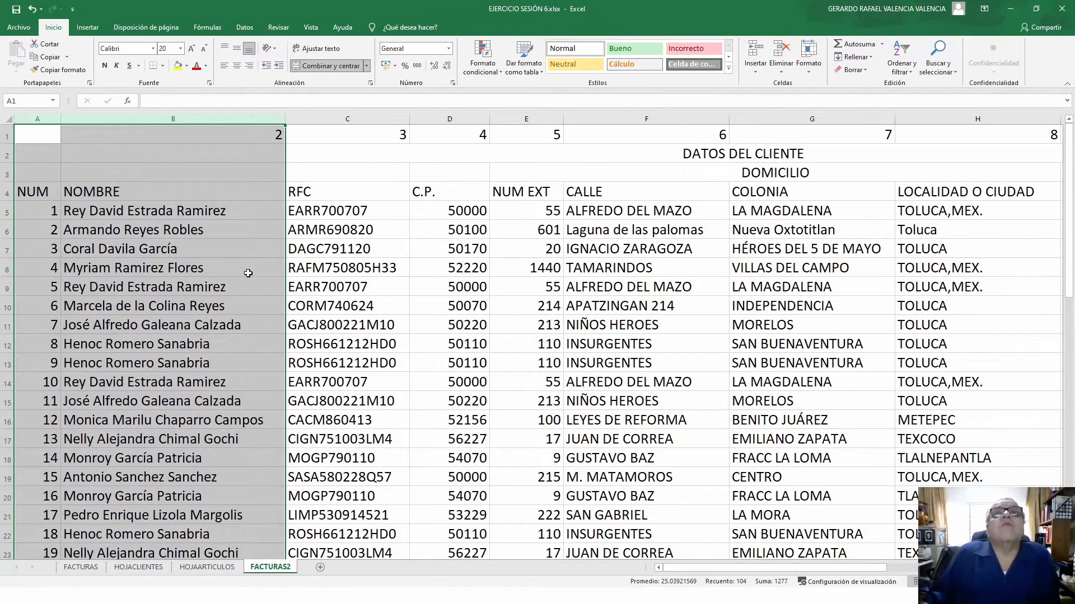
pyautogui.click(248, 273)
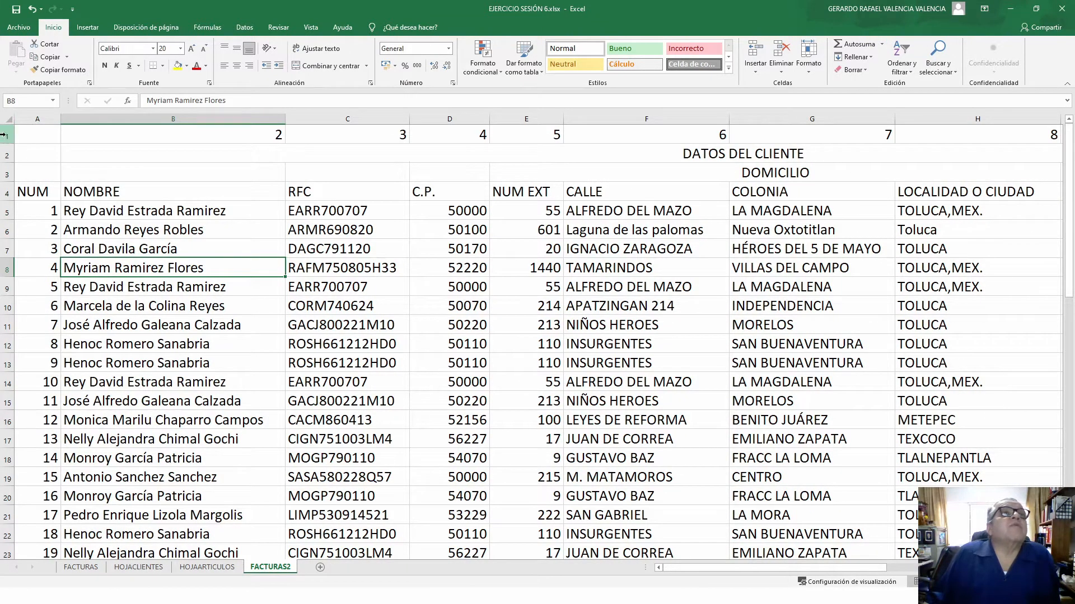
# - Delete title rows 1–3 so the NUM heading sits in A1
pyautogui.moveTo(12, 141); pyautogui.dragTo(7, 173)
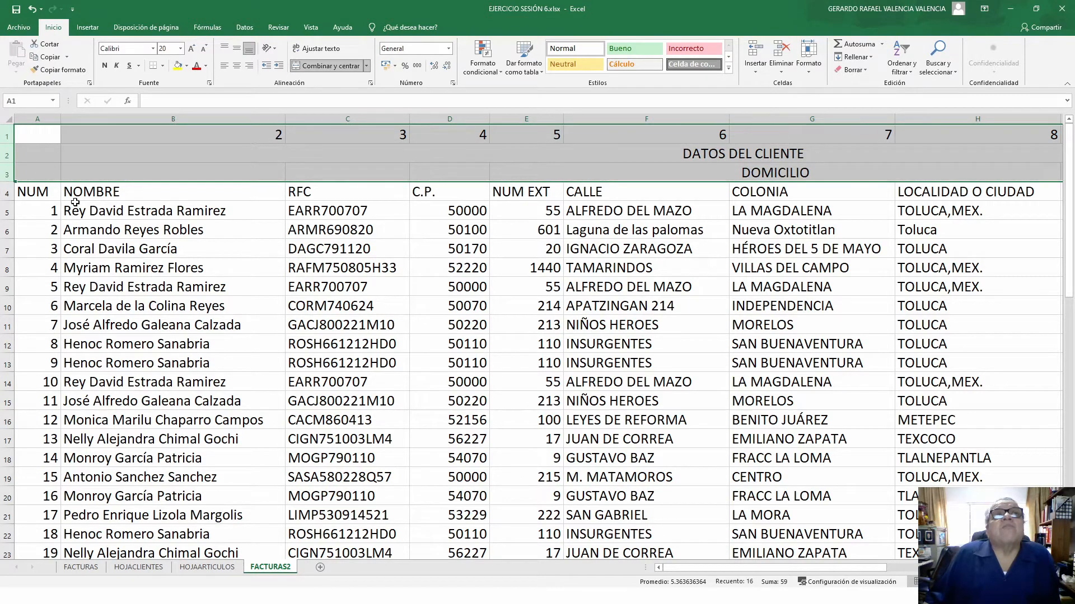
pyautogui.rightClick(7, 160)
pyautogui.click(56, 251)
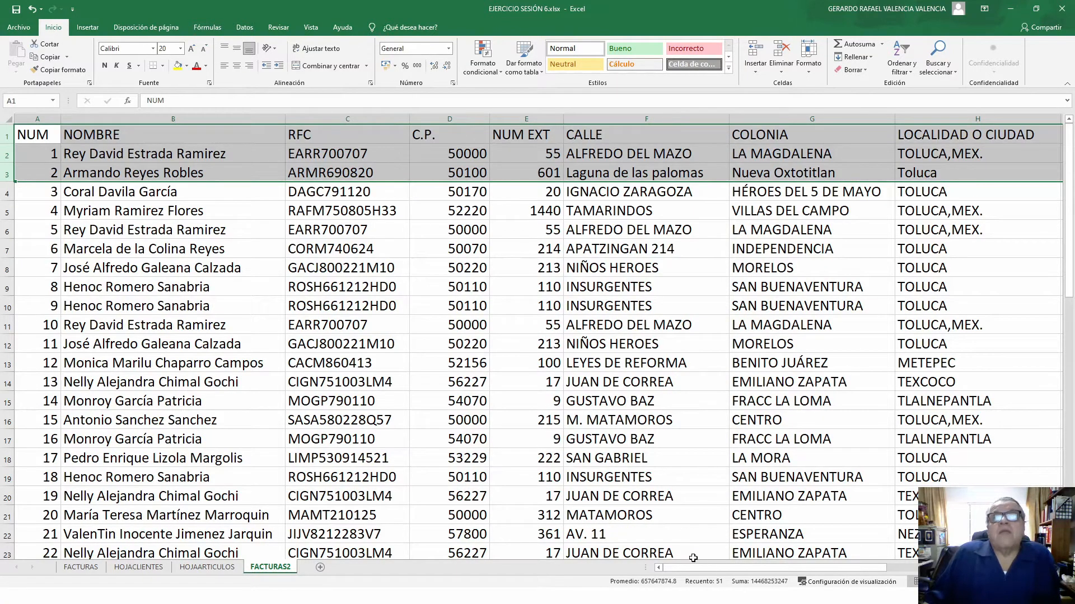
# - Delete columns R and S to the right of the TOTAL column
pyautogui.moveTo(694, 567); pyautogui.dragTo(845, 567)
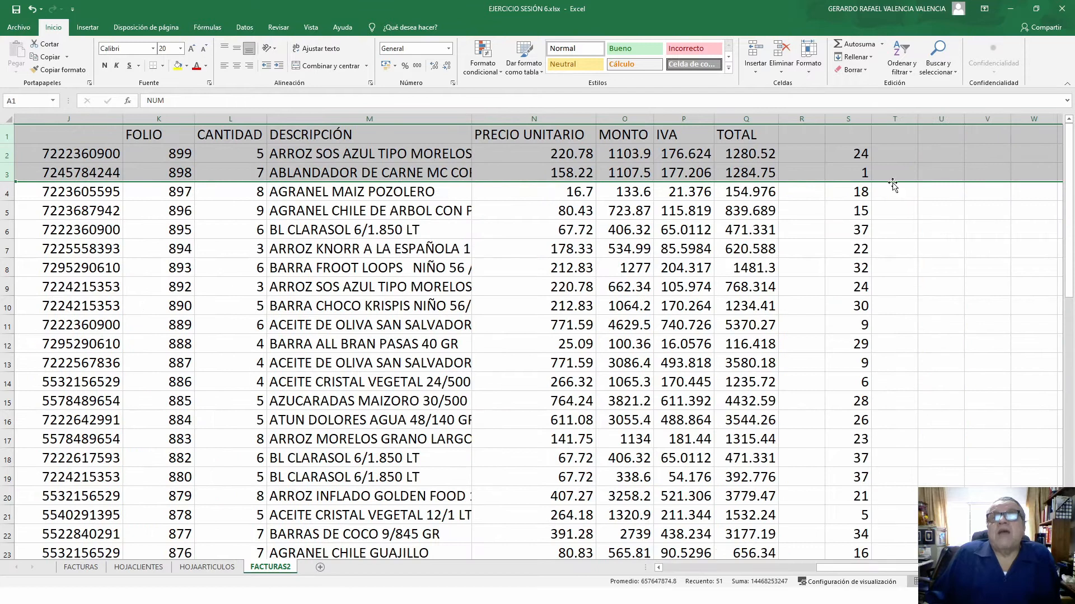
pyautogui.moveTo(803, 118); pyautogui.dragTo(845, 117)
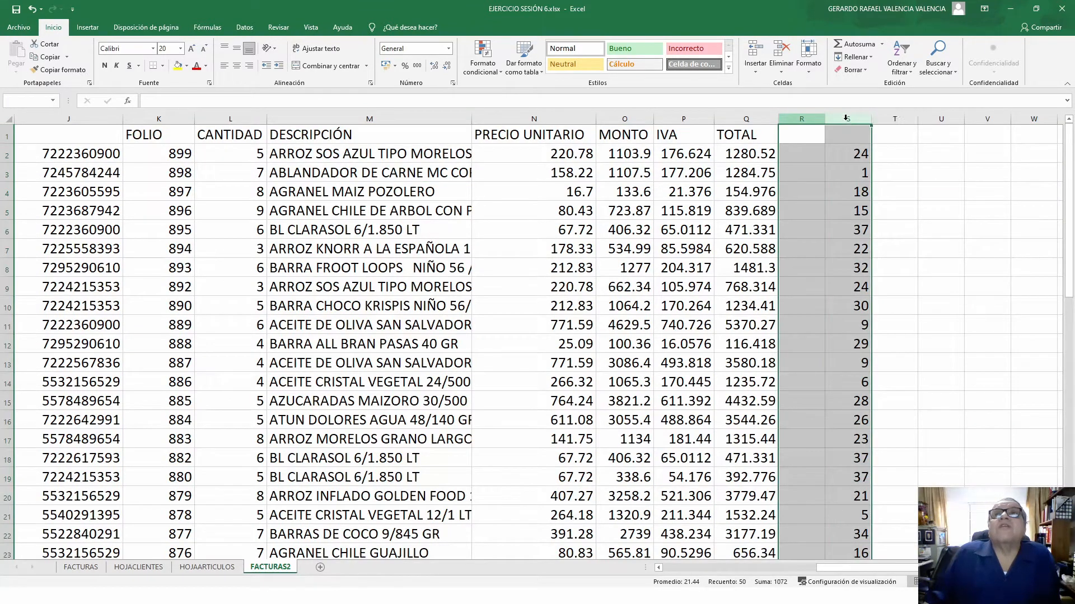
pyautogui.rightClick(845, 118)
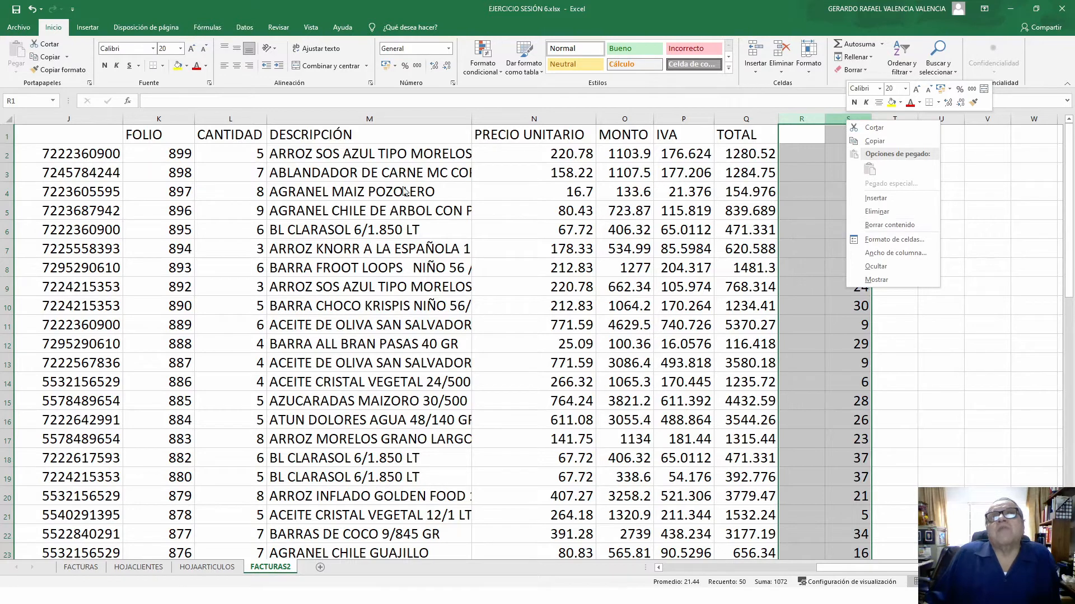
pyautogui.click(896, 211)
pyautogui.click(897, 313)
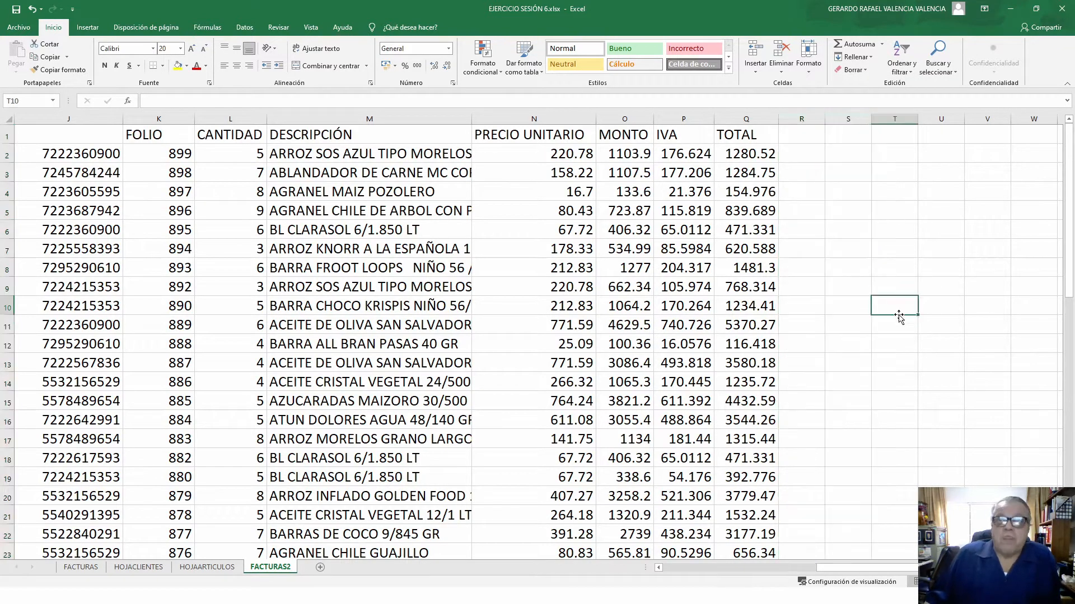
# - Select the range A1:Q51, from the NUM heading across to TOTAL
pyautogui.moveTo(905, 569); pyautogui.dragTo(710, 563)
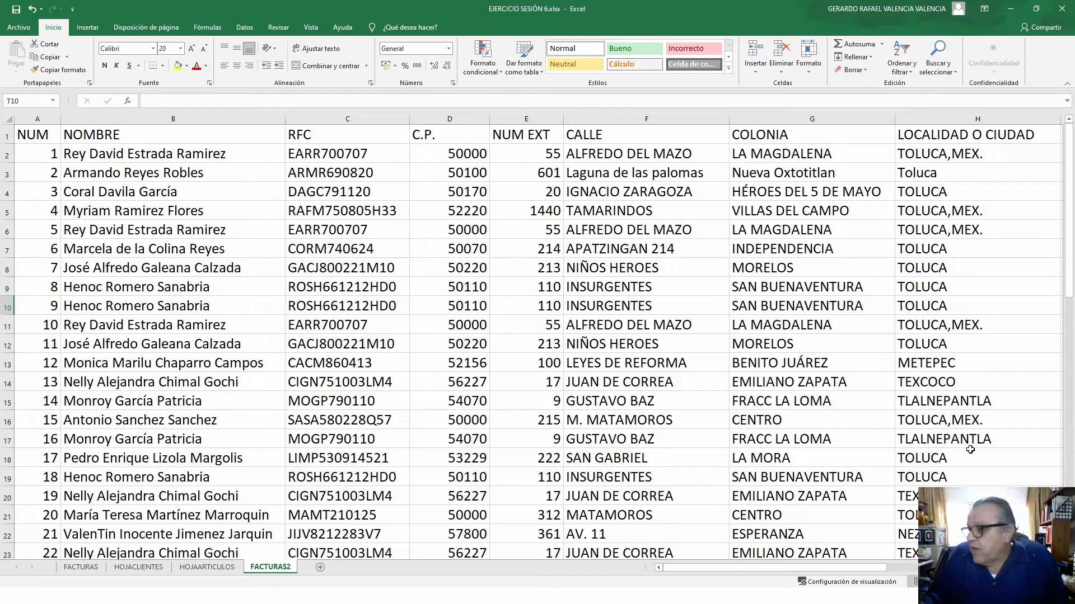
pyautogui.scroll(-1, 744, 380)
pyautogui.scroll(1, 745, 381)
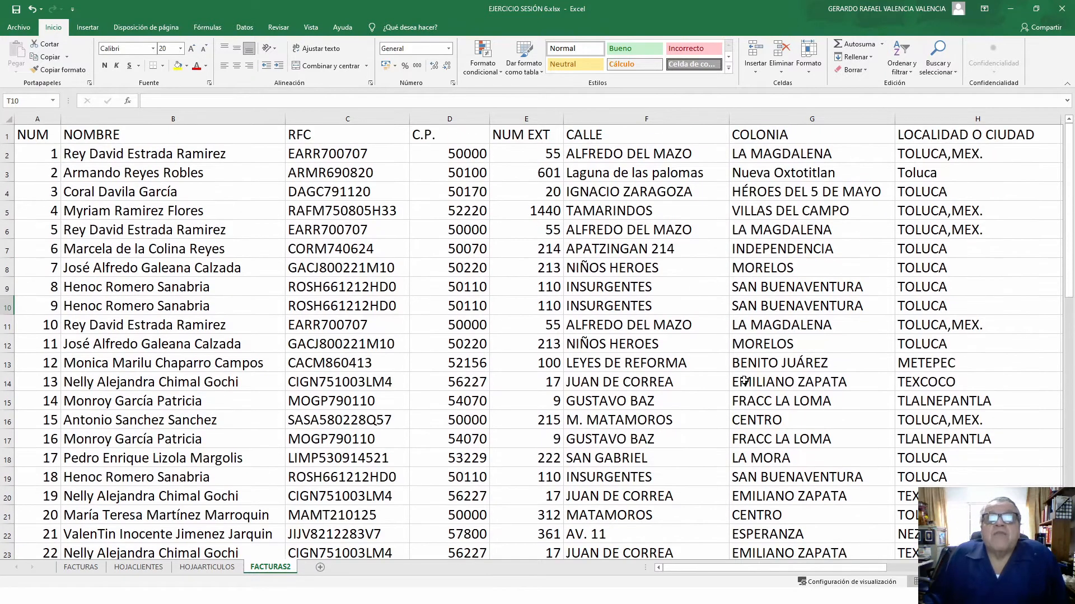
pyautogui.click(664, 303)
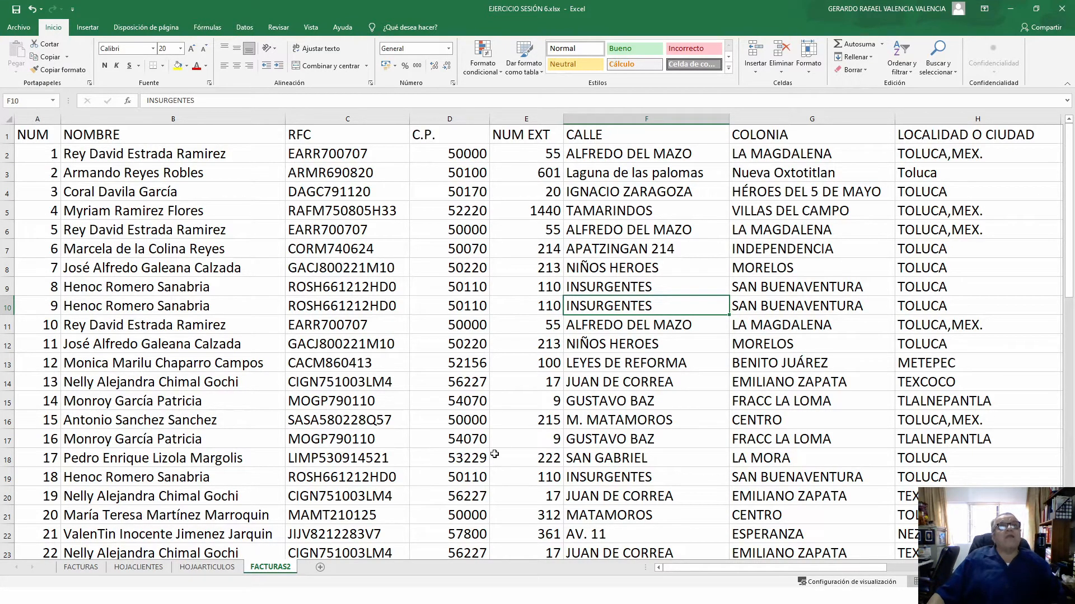
pyautogui.click(31, 138)
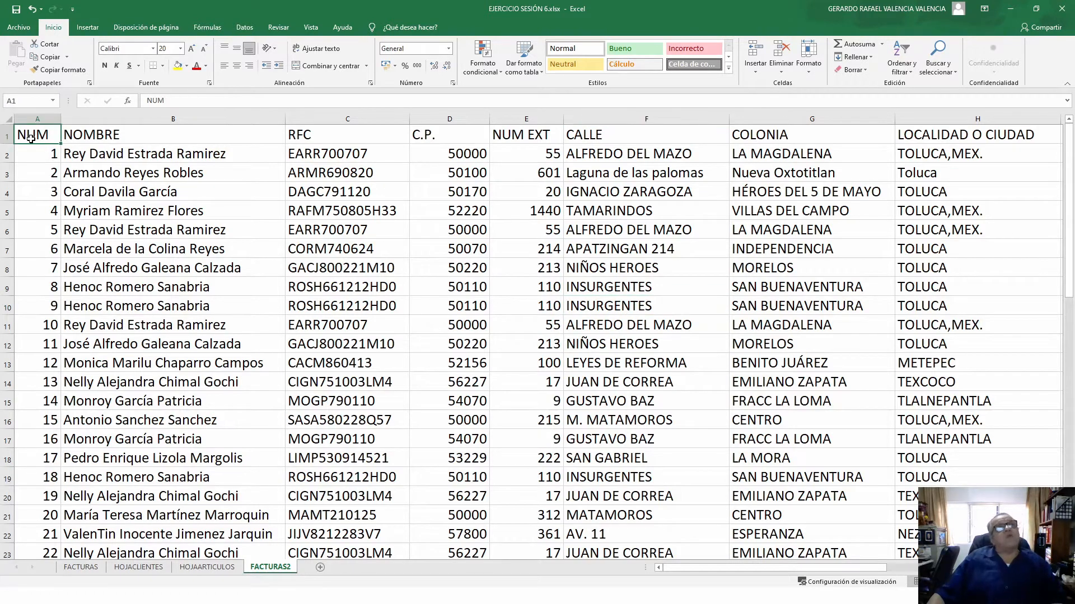
pyautogui.moveTo(31, 138); pyautogui.dragTo(762, 513)
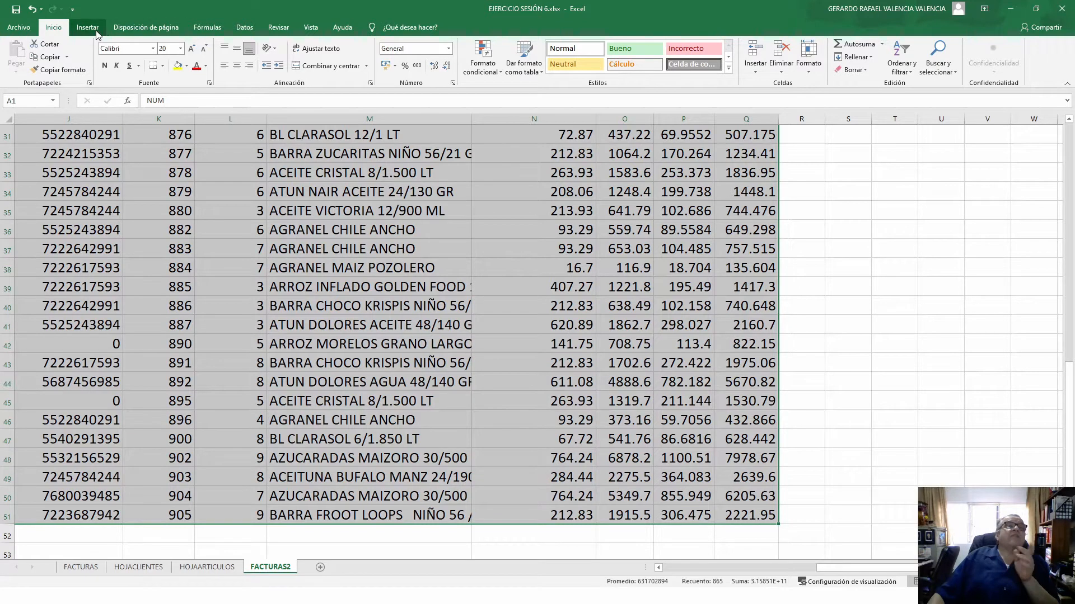
pyautogui.click(679, 463)
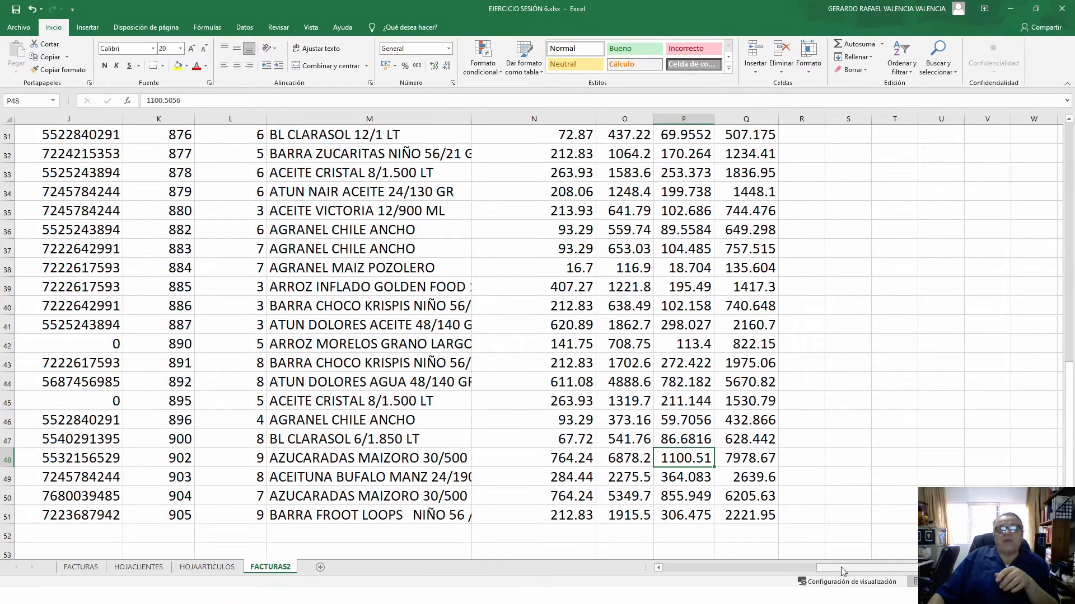
pyautogui.moveTo(840, 567); pyautogui.dragTo(619, 570)
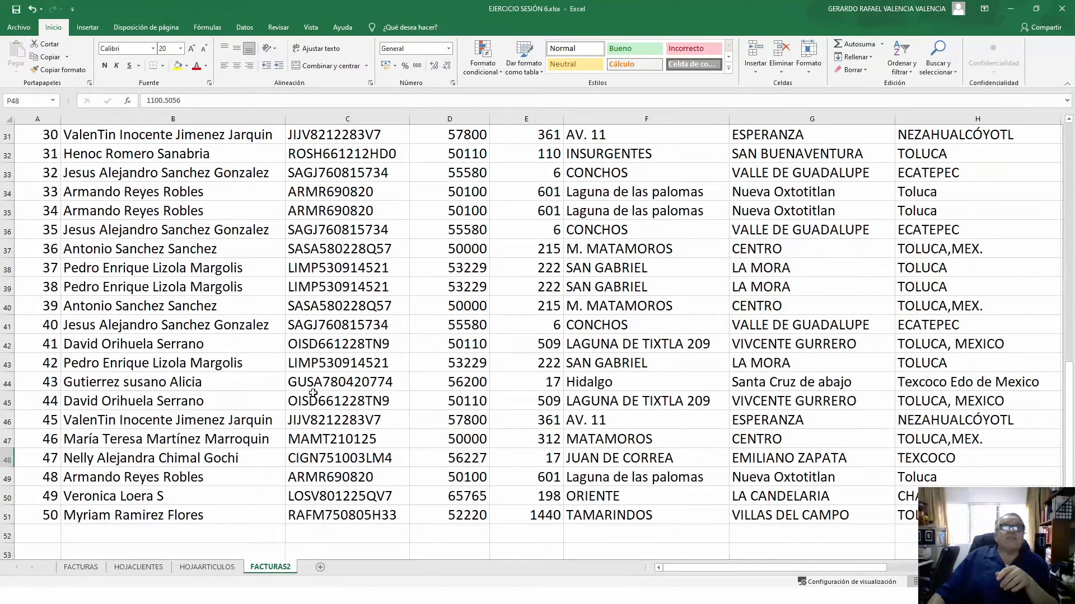
pyautogui.scroll(10, 313, 394)
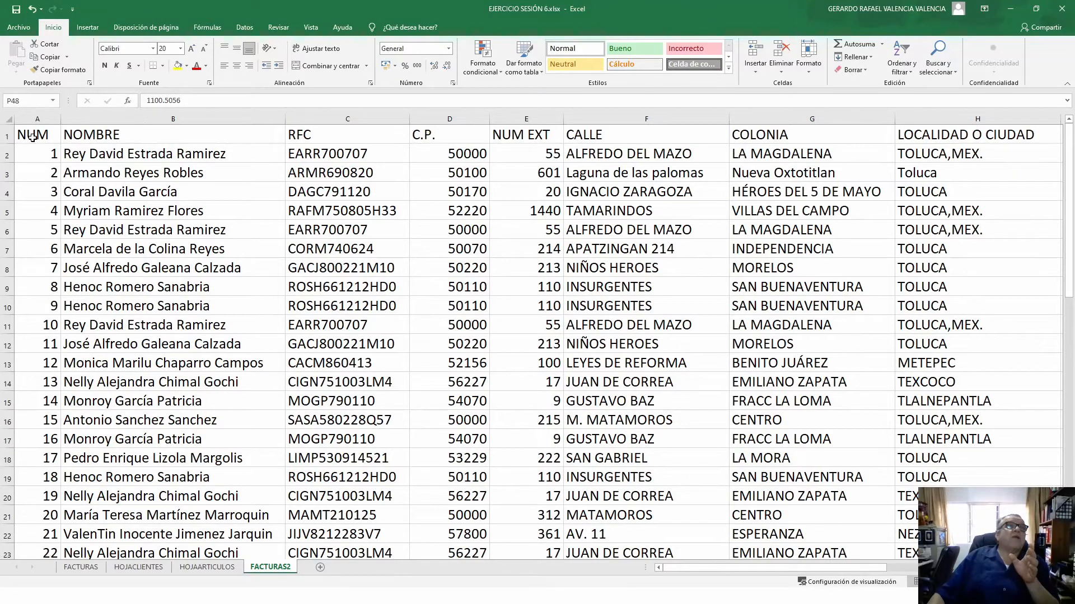
pyautogui.moveTo(31, 133); pyautogui.dragTo(731, 519)
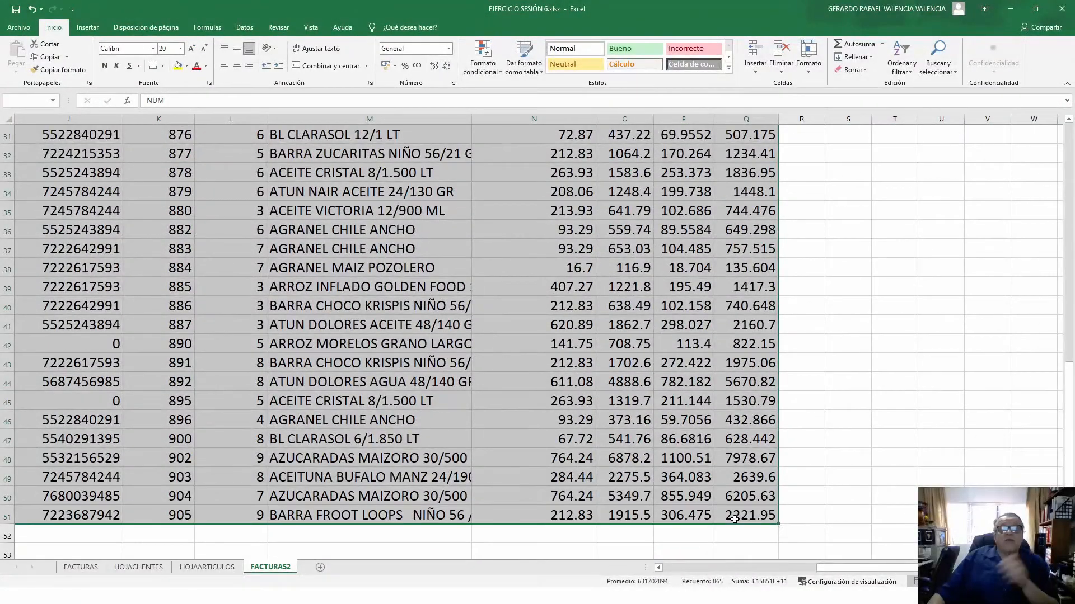
# - Copy the data block, trial-paste it at V1, then undo that paste
pyautogui.hotkey('ctrl', 'c')
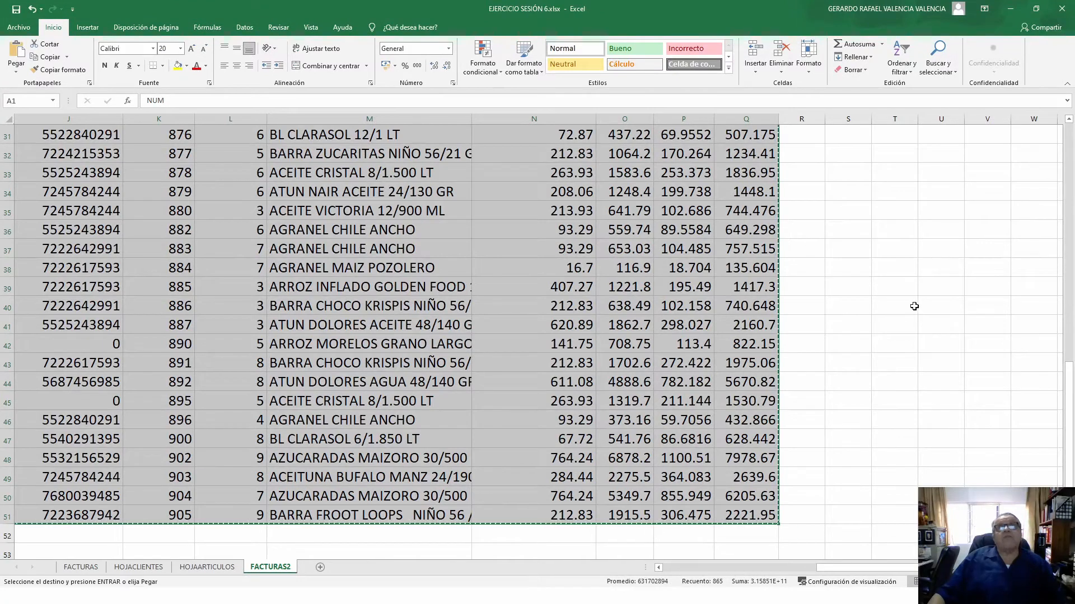
pyautogui.scroll(10, 916, 266)
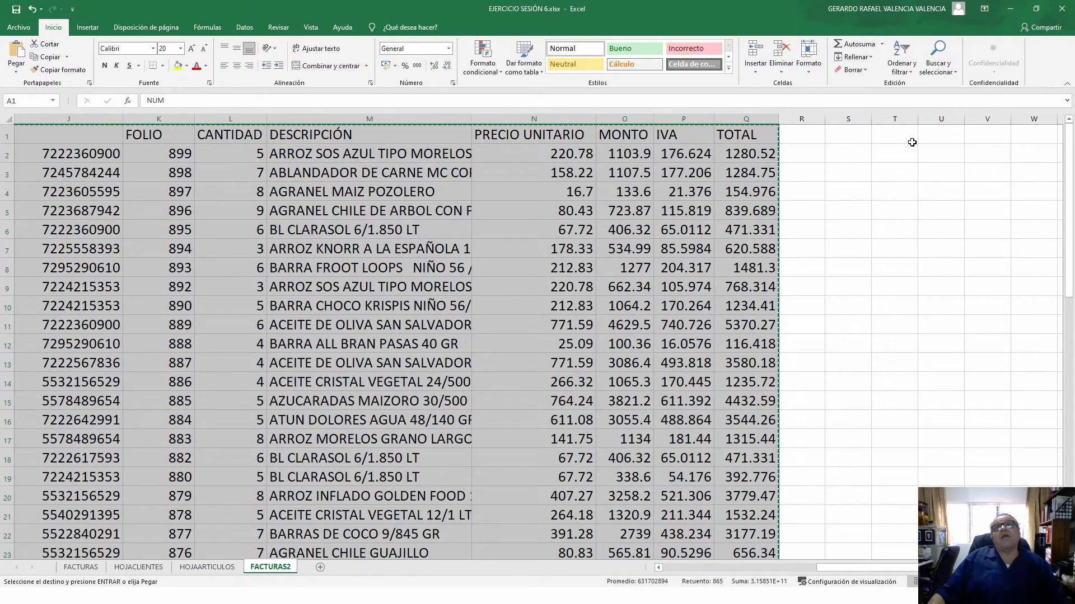
pyautogui.moveTo(912, 142); pyautogui.dragTo(940, 136)
pyautogui.click(946, 138)
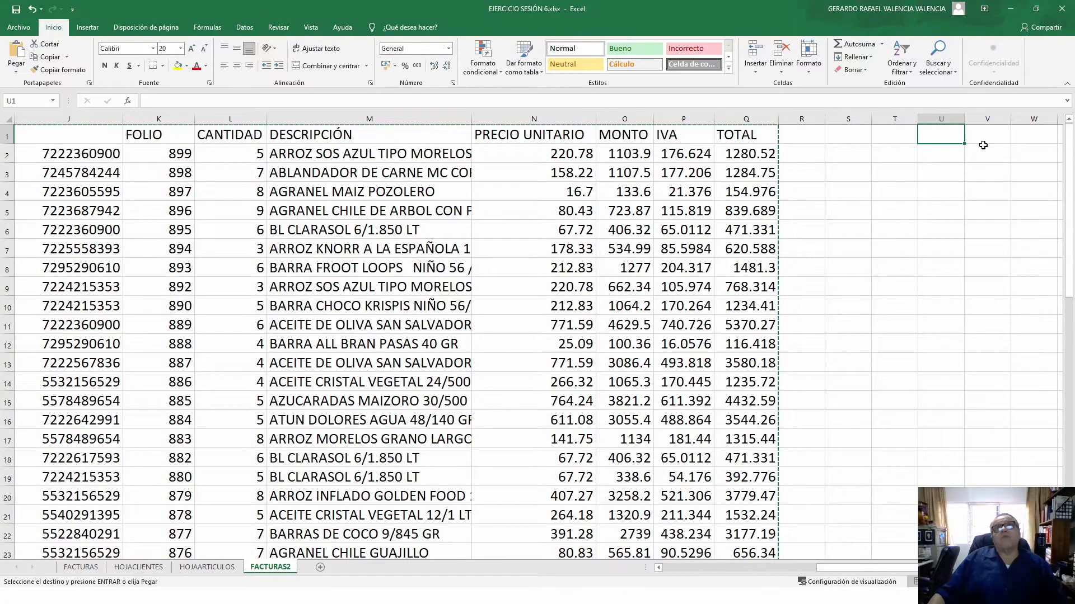
pyautogui.click(991, 137)
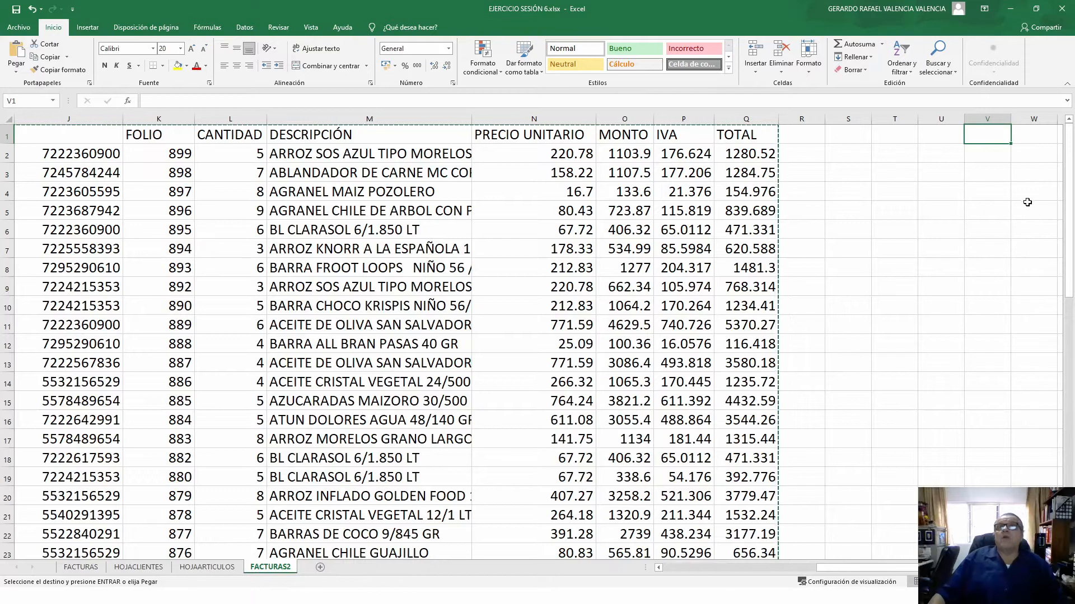
pyautogui.hotkey('ctrl', 'v')
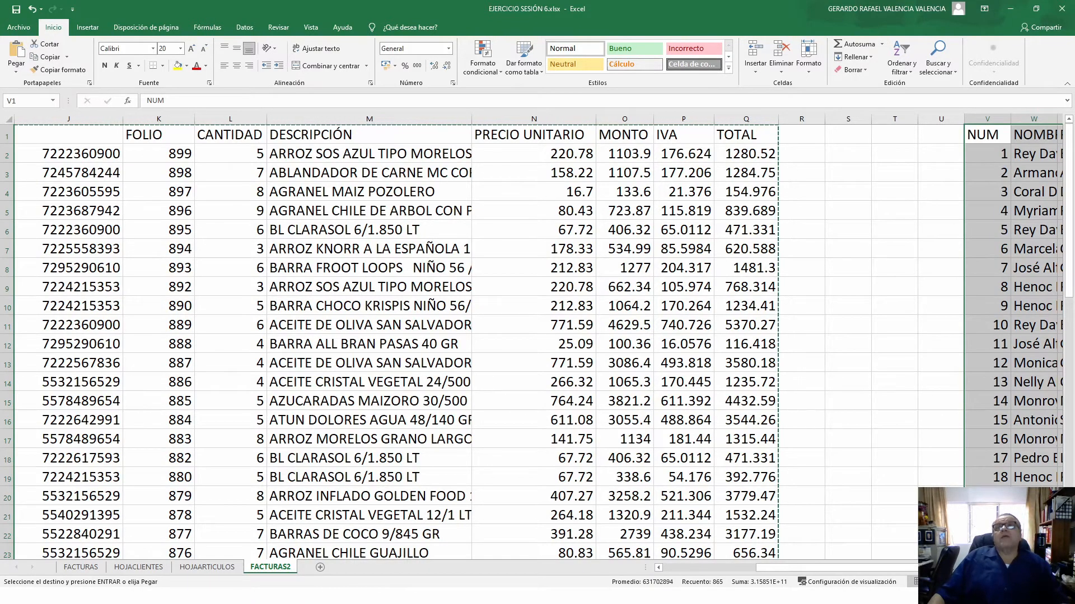
pyautogui.moveTo(915, 571); pyautogui.dragTo(912, 569)
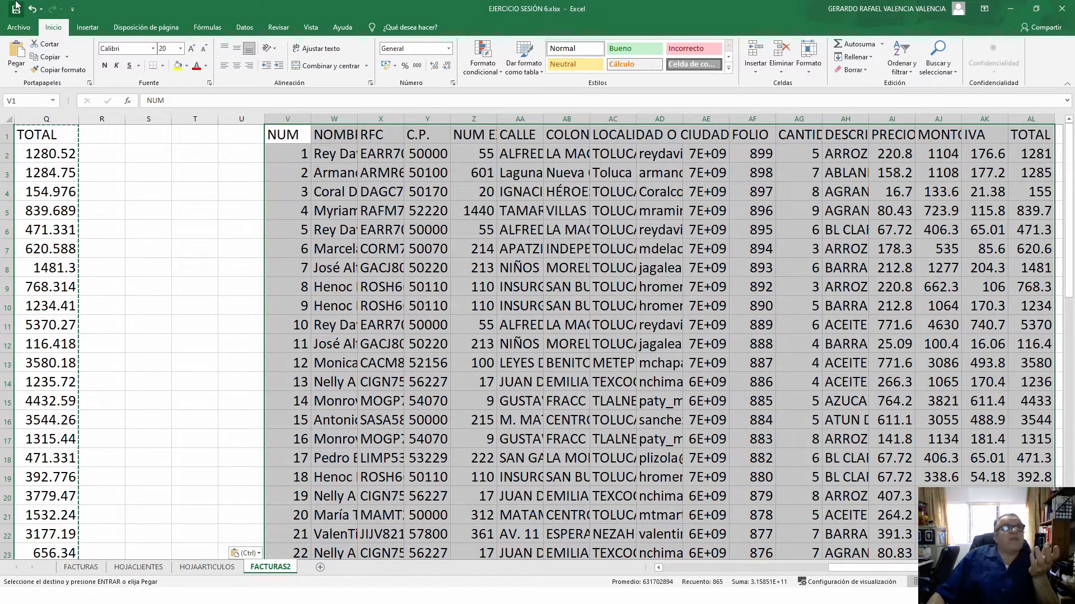
pyautogui.click(32, 9)
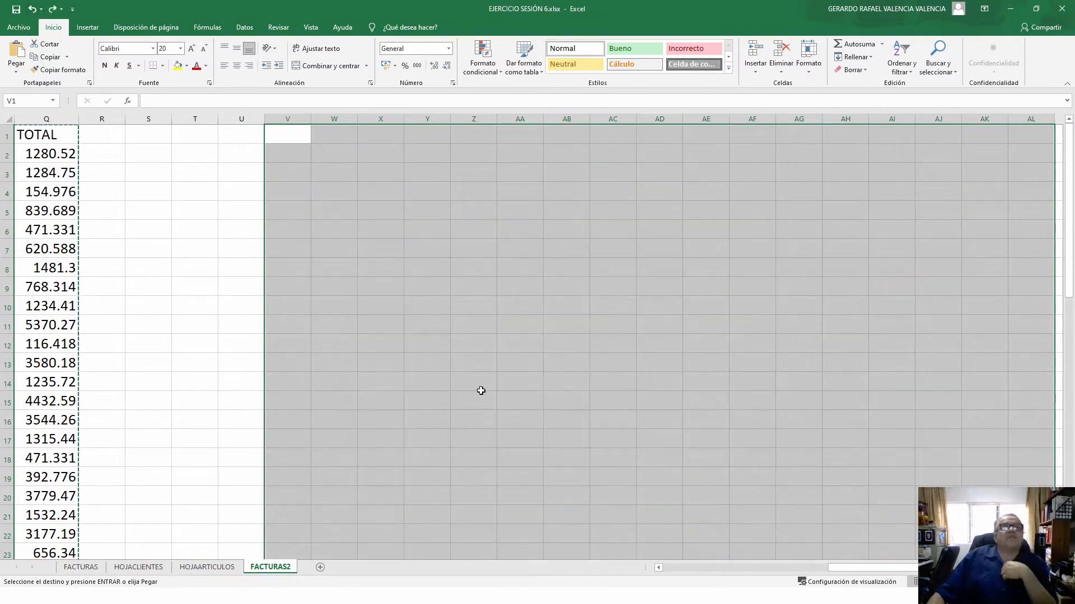
pyautogui.moveTo(855, 572); pyautogui.dragTo(689, 568)
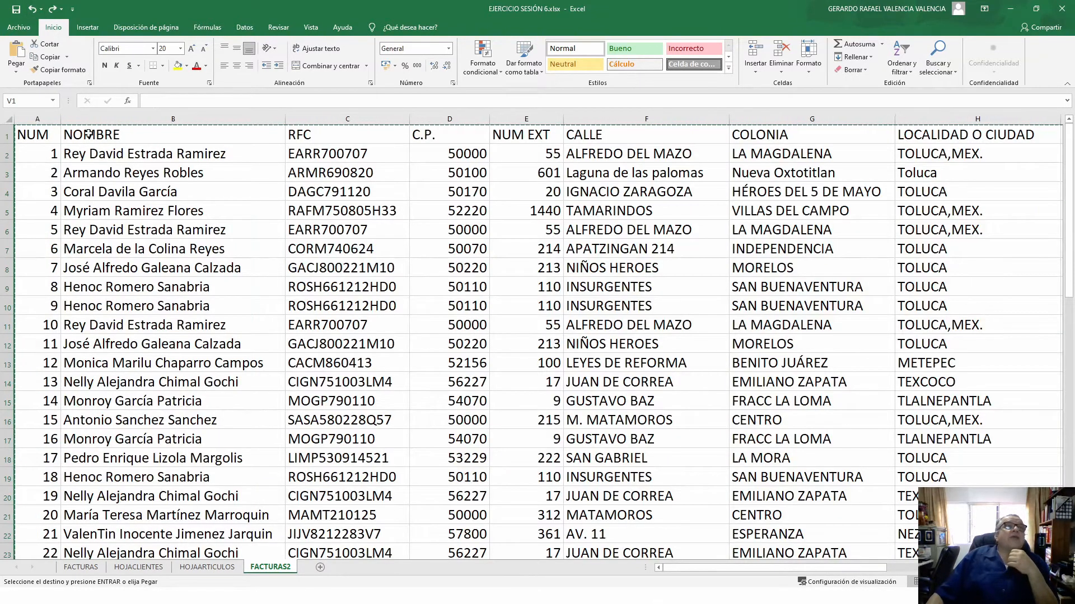
# - Paste the copied columns A–Q starting at column V
pyautogui.moveTo(37, 119); pyautogui.dragTo(714, 184)
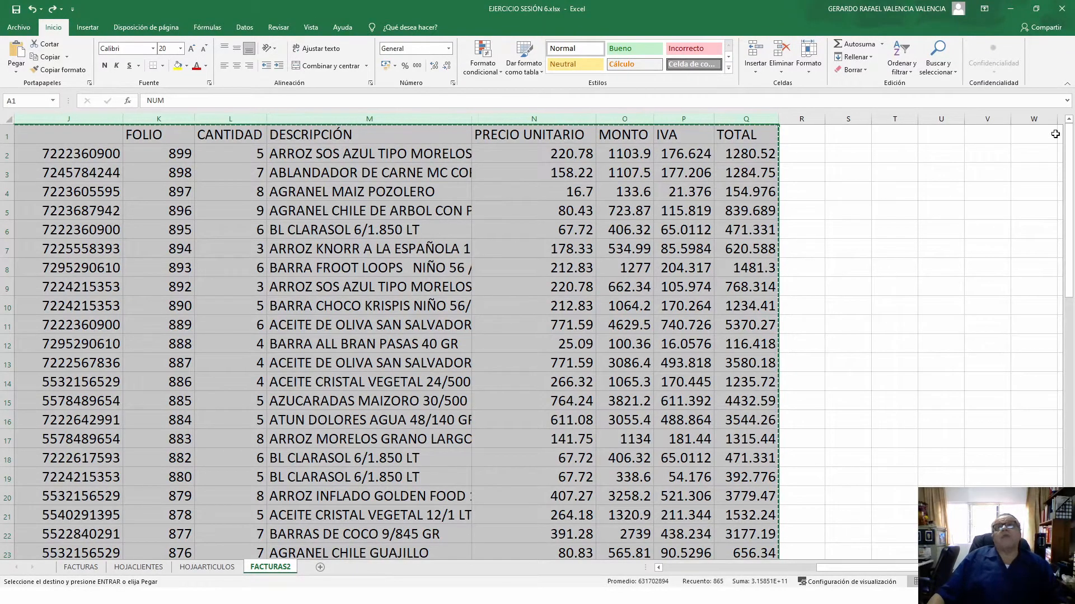
pyautogui.click(996, 118)
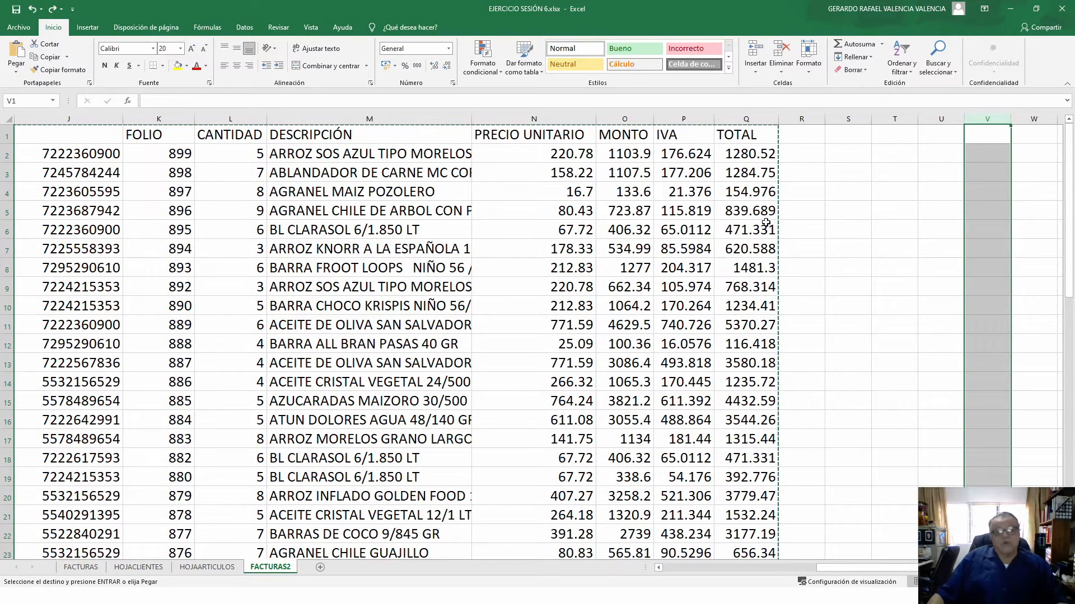
pyautogui.hotkey('ctrl', 'v')
pyautogui.moveTo(812, 566); pyautogui.dragTo(902, 571)
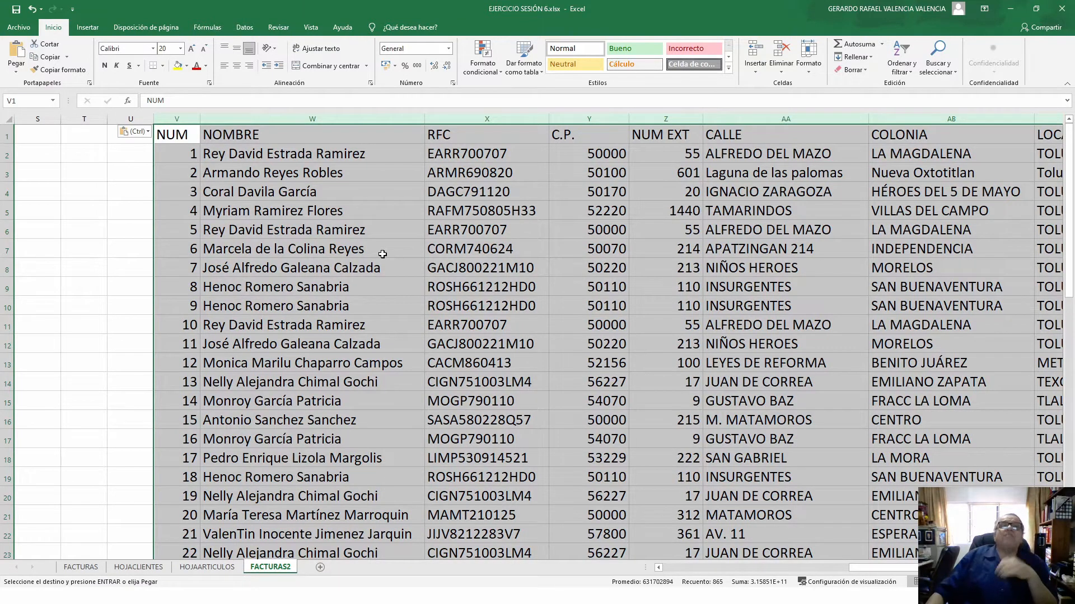
pyautogui.click(674, 569)
pyautogui.click(673, 568)
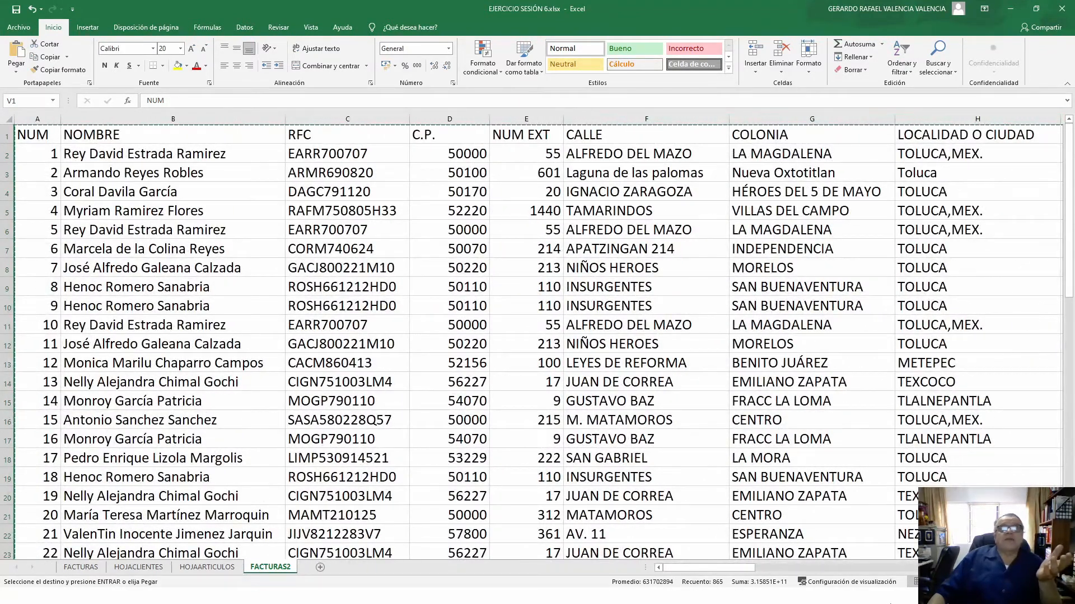
pyautogui.click(899, 567)
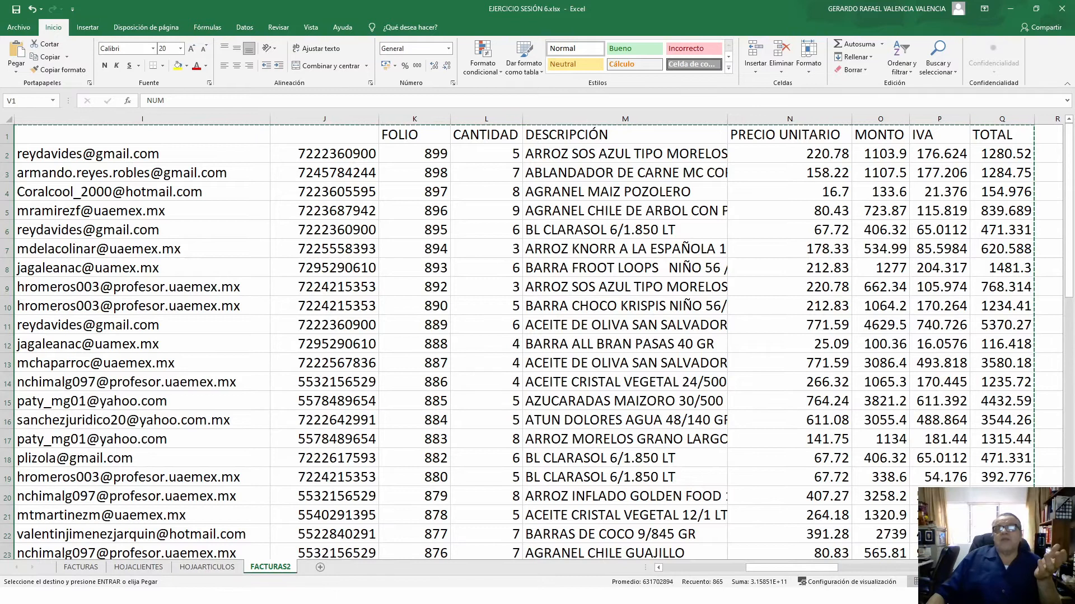
pyautogui.click(946, 567)
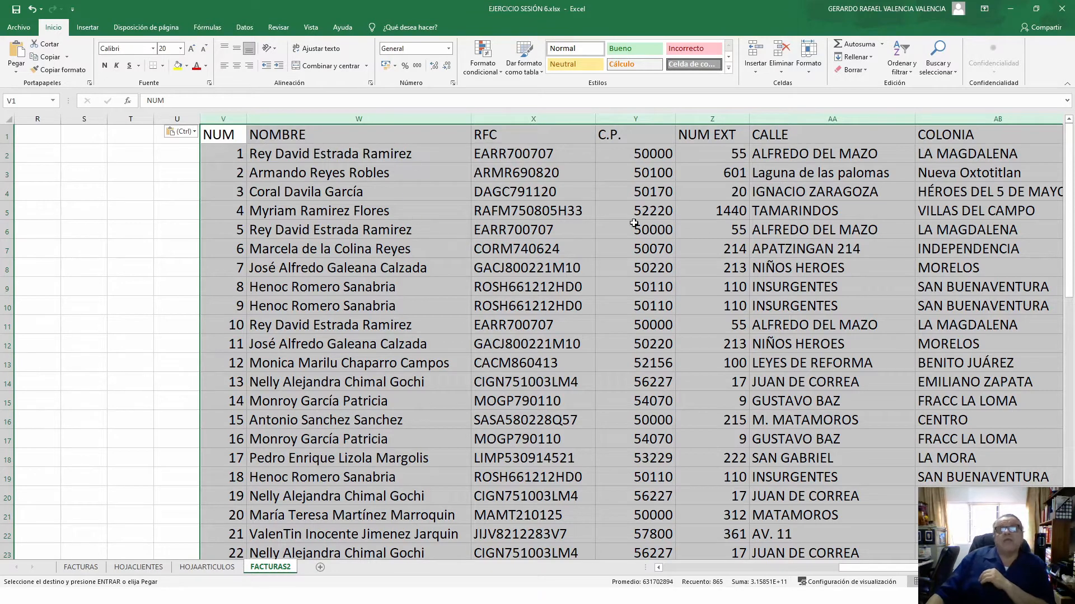
pyautogui.click(674, 566)
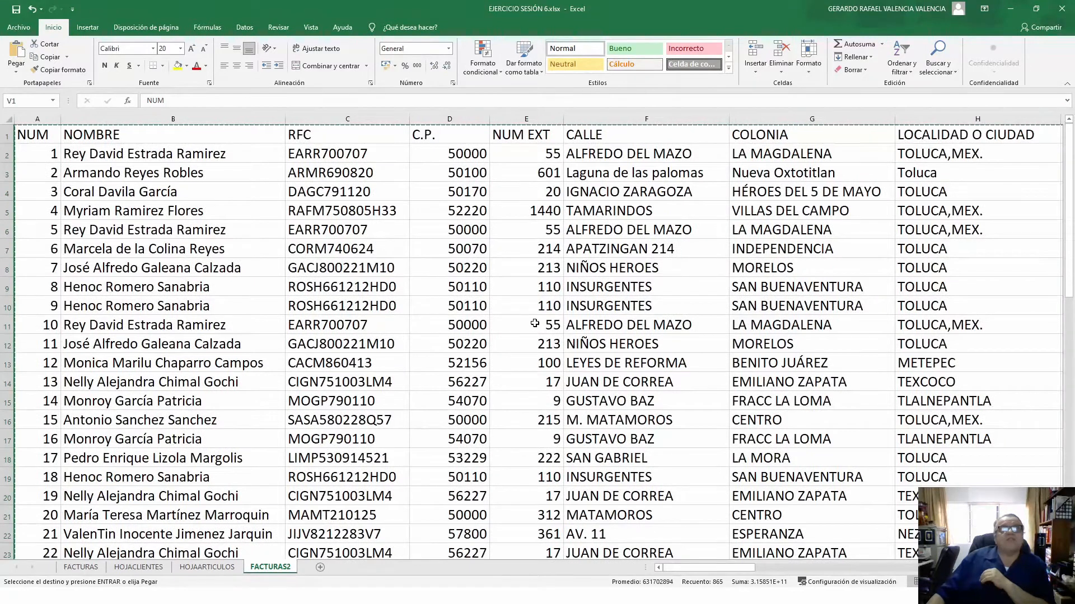
# - Move to the first empty row below the data, row 52
pyautogui.scroll(-4, 536, 318)
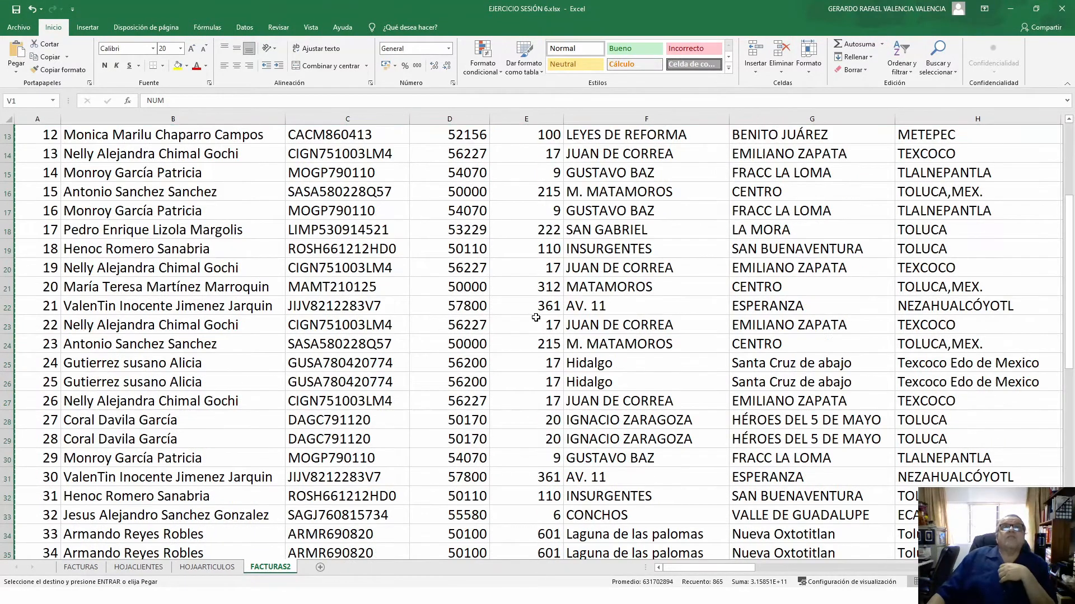
pyautogui.scroll(-9, 535, 318)
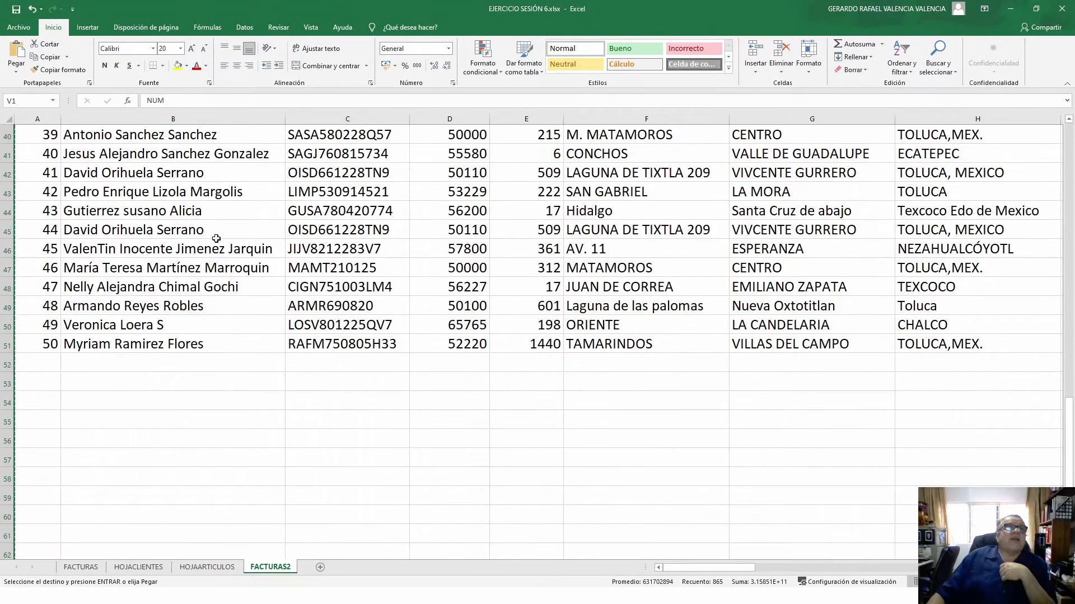
pyautogui.click(47, 361)
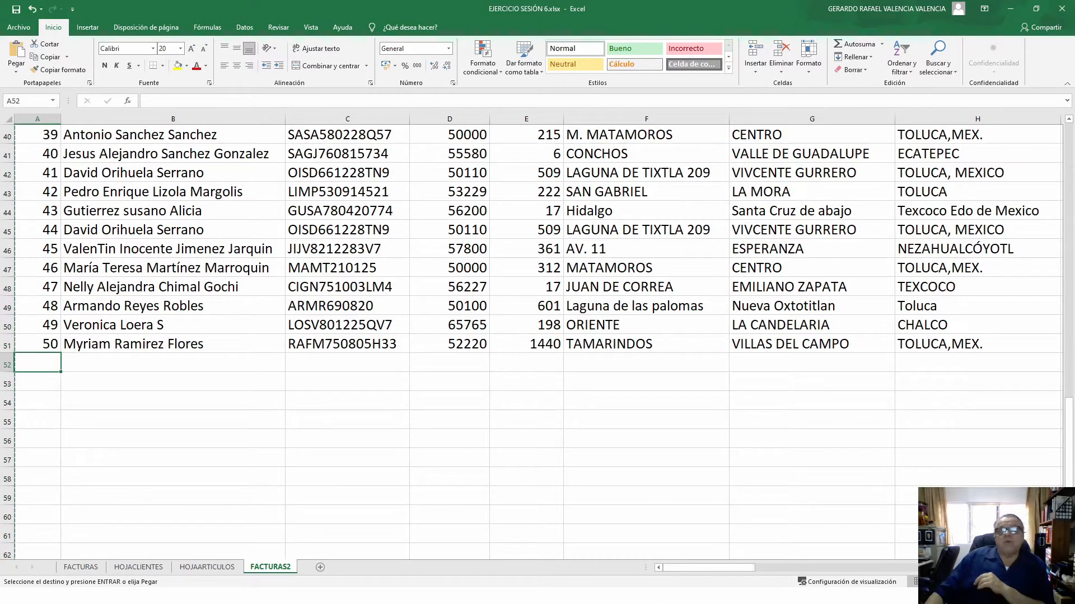
pyautogui.hscroll(5, 538, 341)
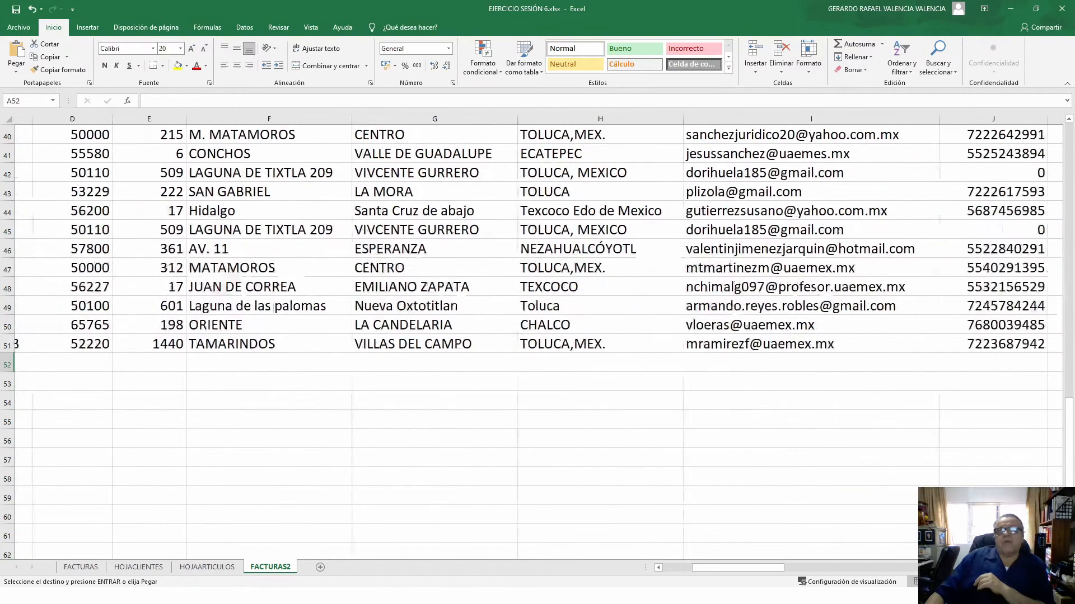
pyautogui.hscroll(6, 870, 375)
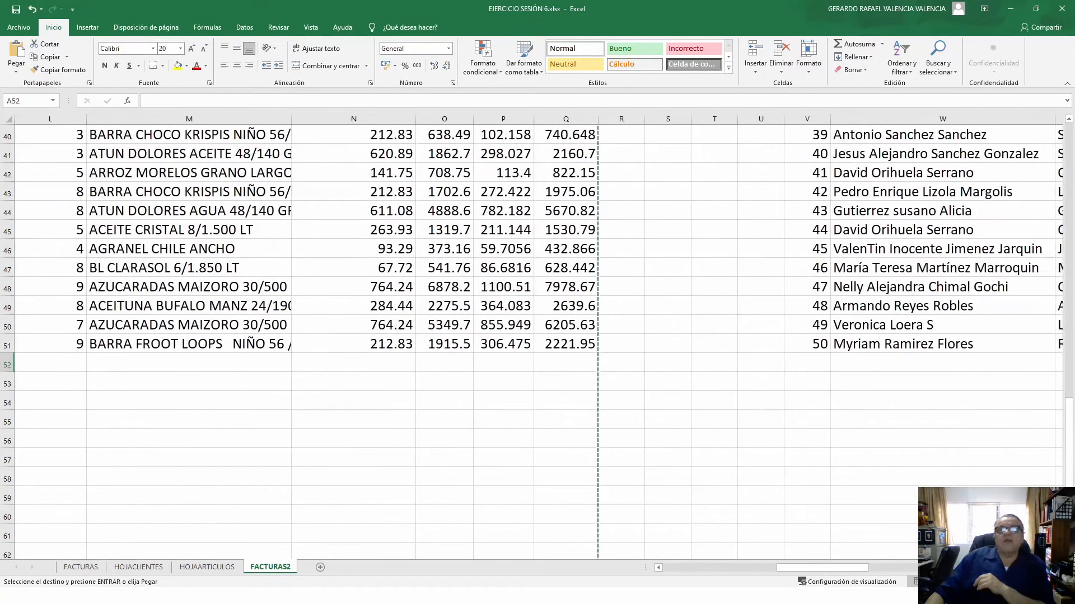
# - Enter record number 51 in V52 with an existing client's AutoCompleted full name
pyautogui.click(802, 364)
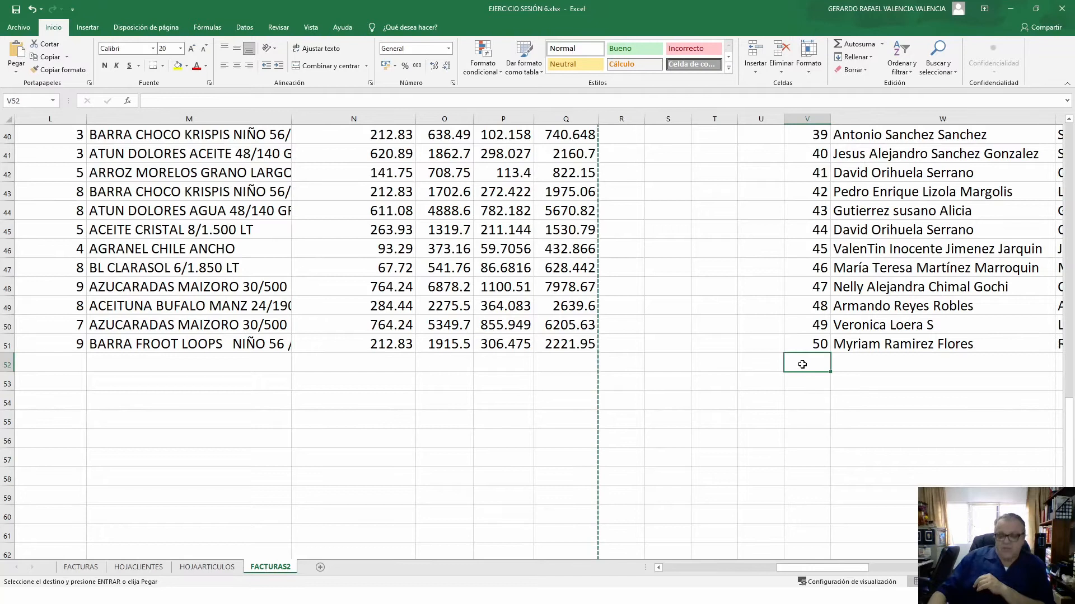
pyautogui.write('51')
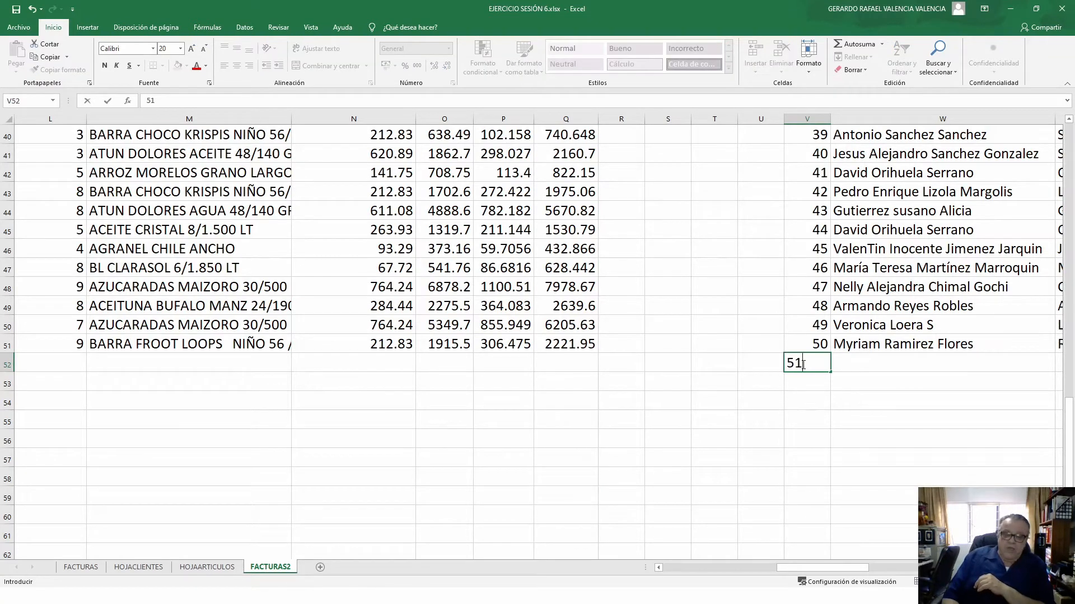
pyautogui.press('Tab')
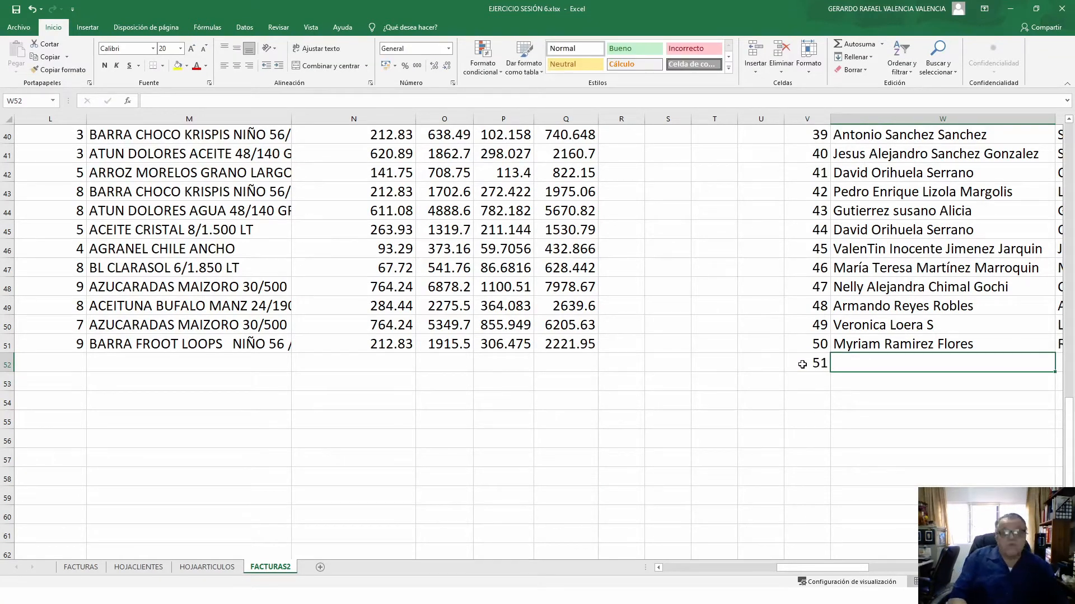
pyautogui.write('Jose')
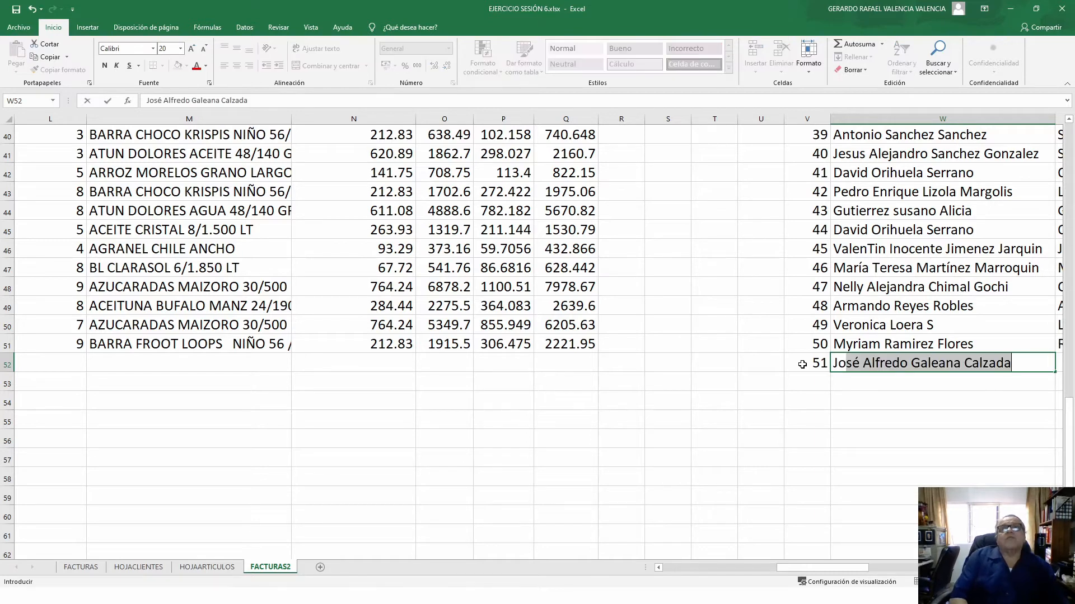
pyautogui.press('BackSpace')
pyautogui.write('é')
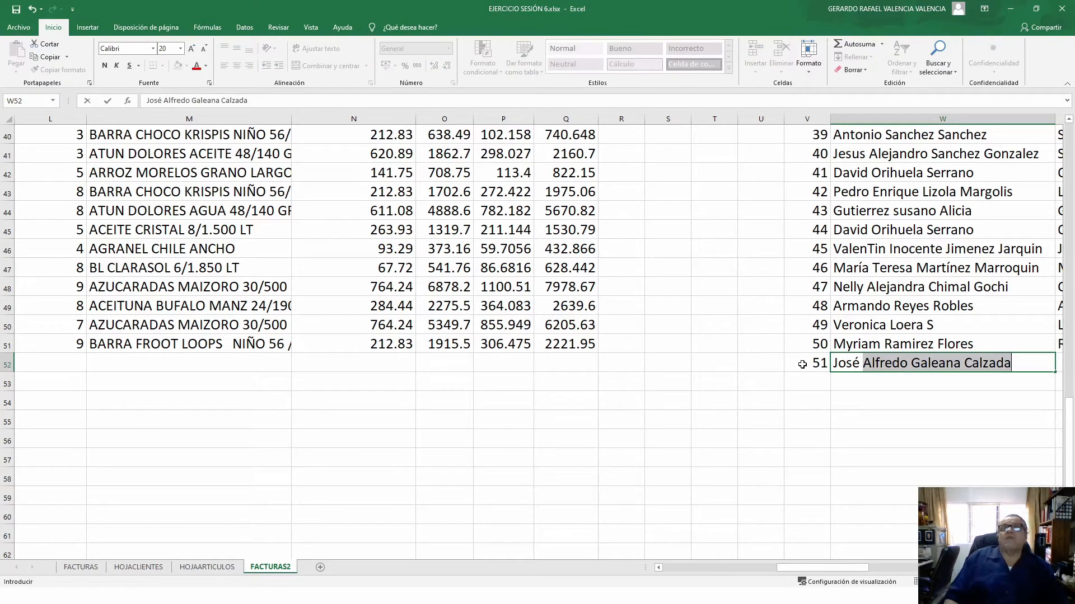
pyautogui.press('Return')
pyautogui.press('Up')
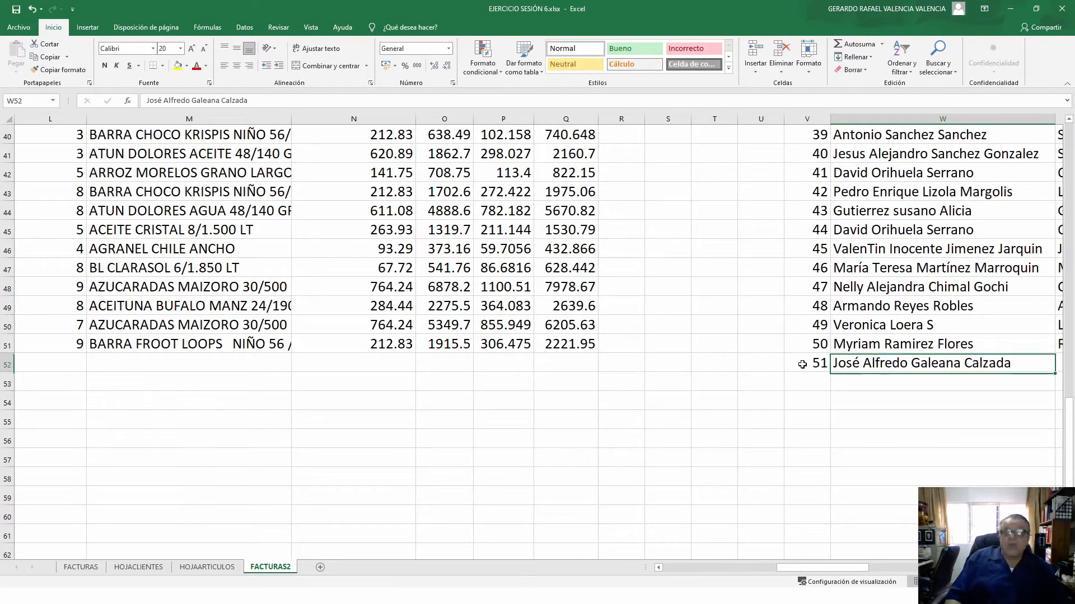
pyautogui.press('Right')
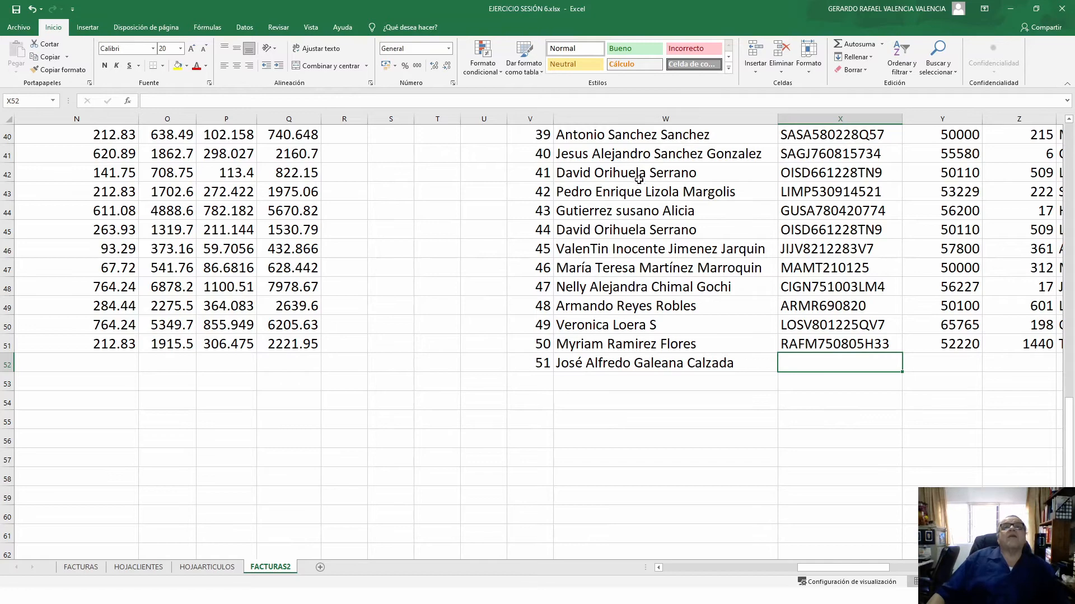
pyautogui.scroll(3, 662, 200)
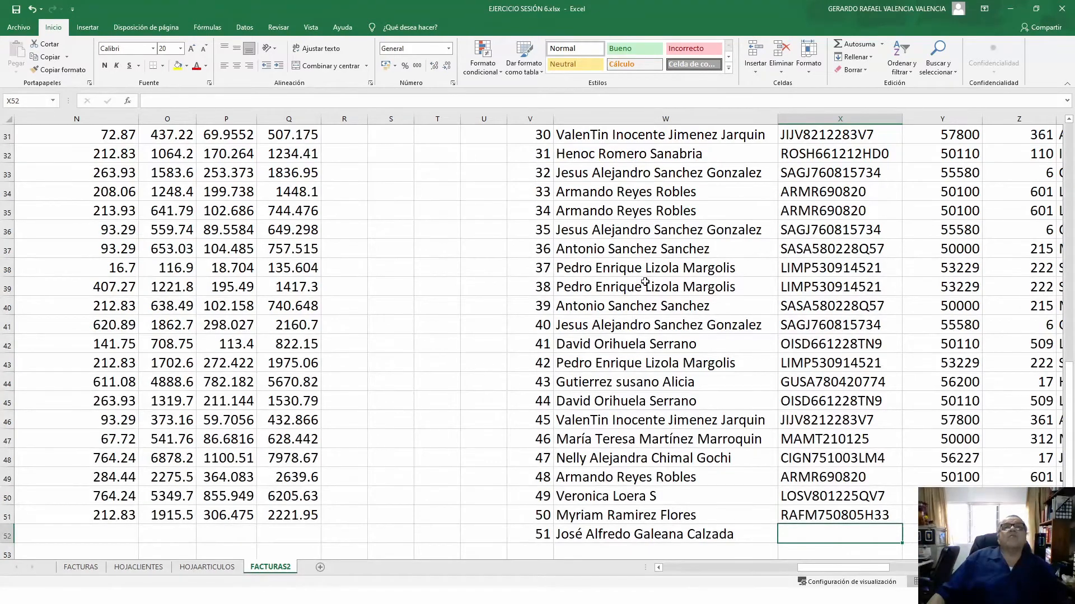
pyautogui.scroll(8, 645, 281)
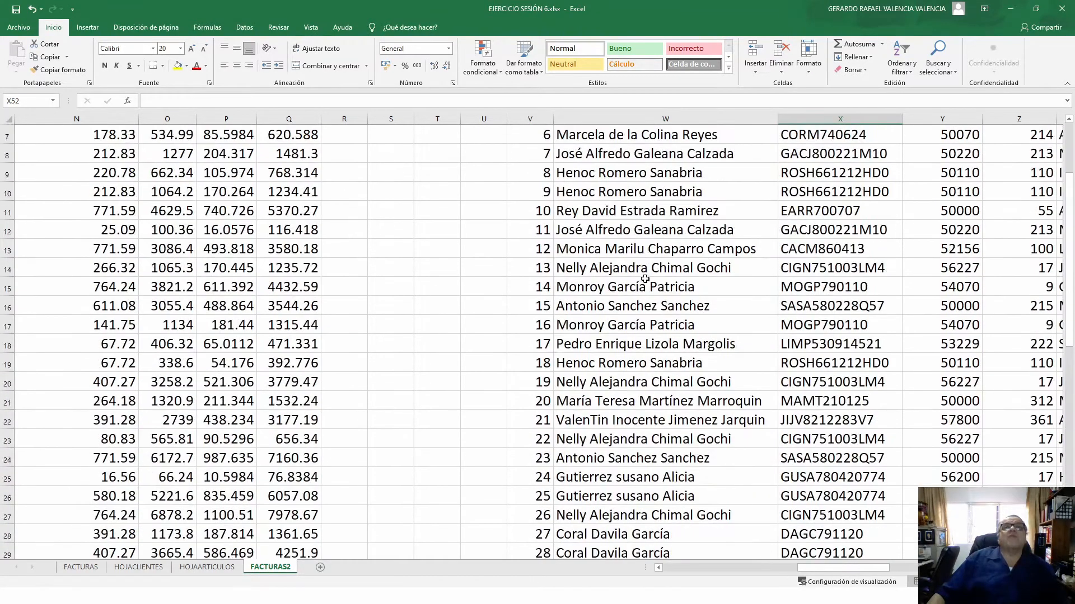
# - Copy row 8's client details, X8:AF8
pyautogui.click(847, 155)
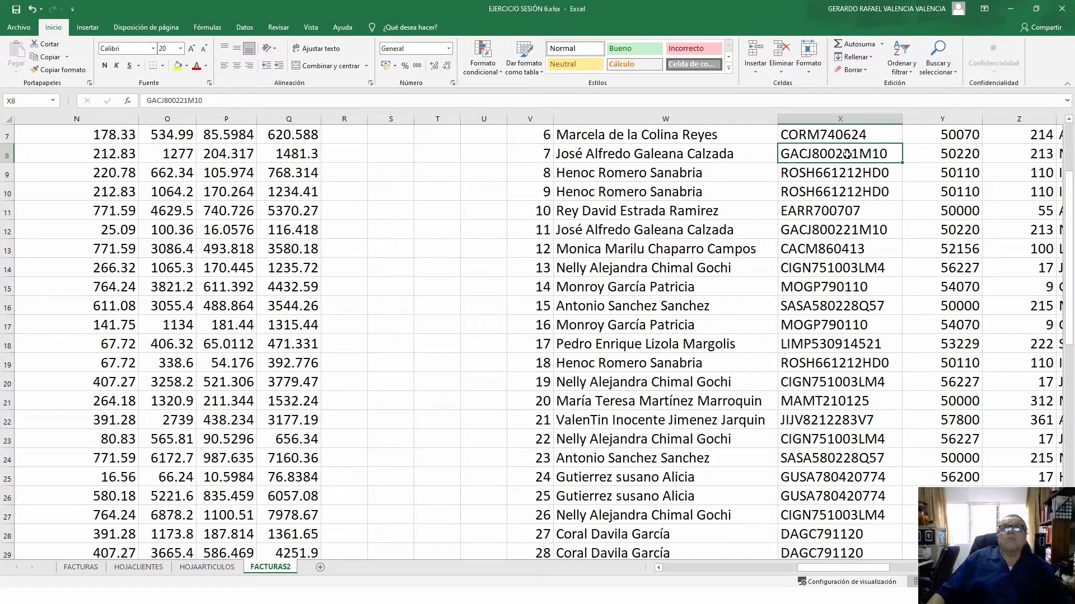
pyautogui.moveTo(851, 153); pyautogui.dragTo(712, 148)
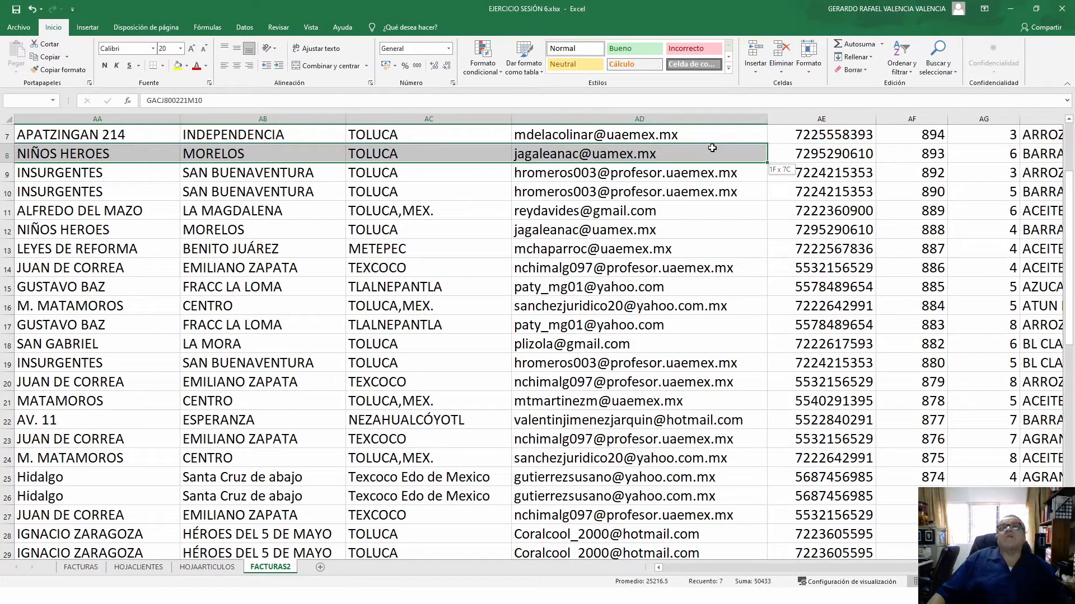
pyautogui.moveTo(712, 148); pyautogui.dragTo(857, 145)
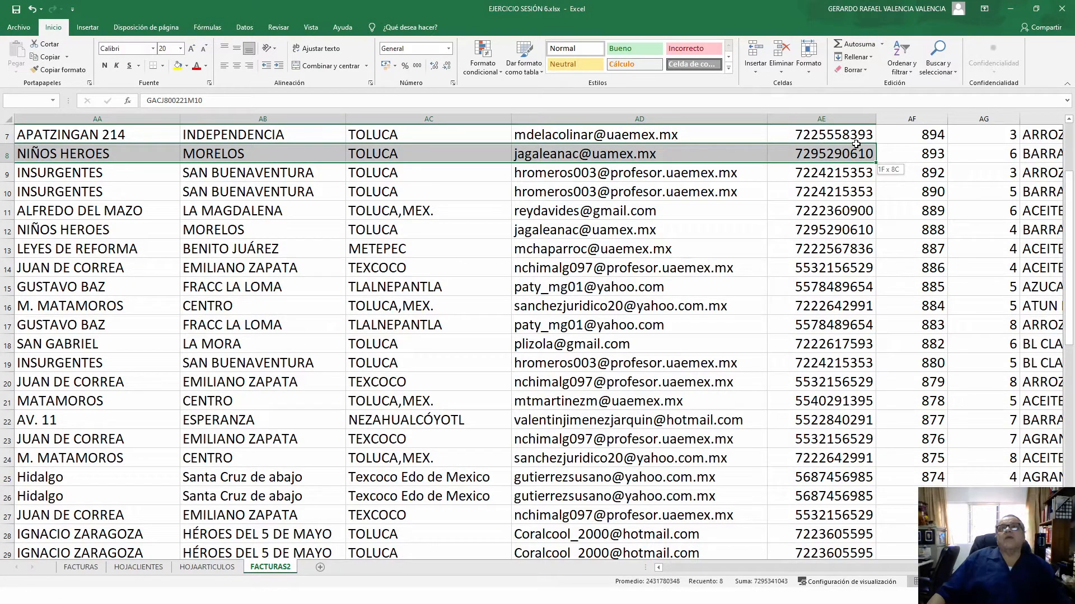
pyautogui.moveTo(856, 144); pyautogui.dragTo(856, 144)
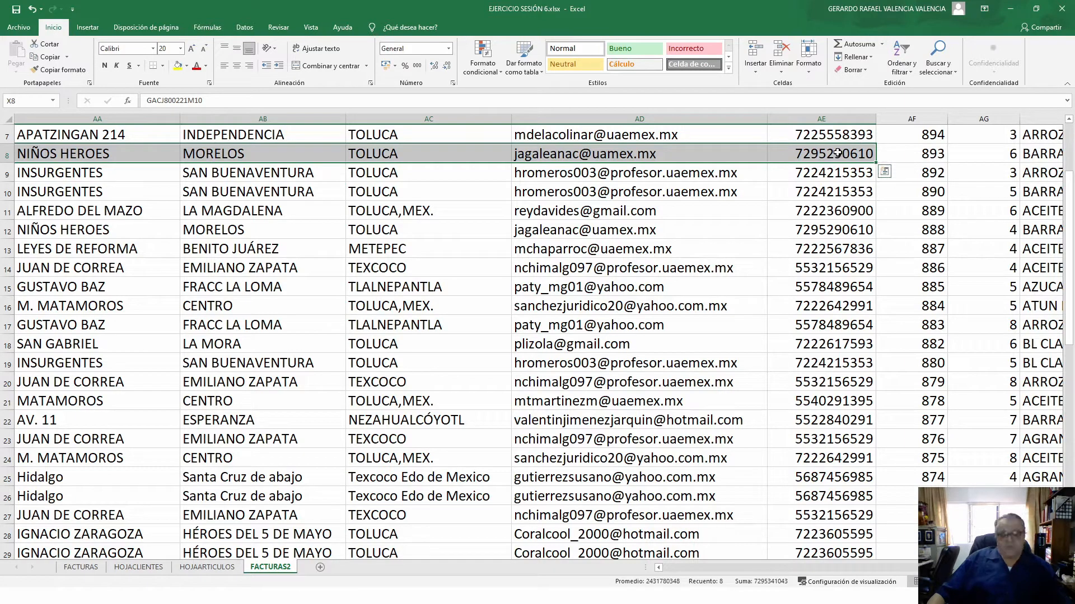
pyautogui.hotkey('shift', 'Right')
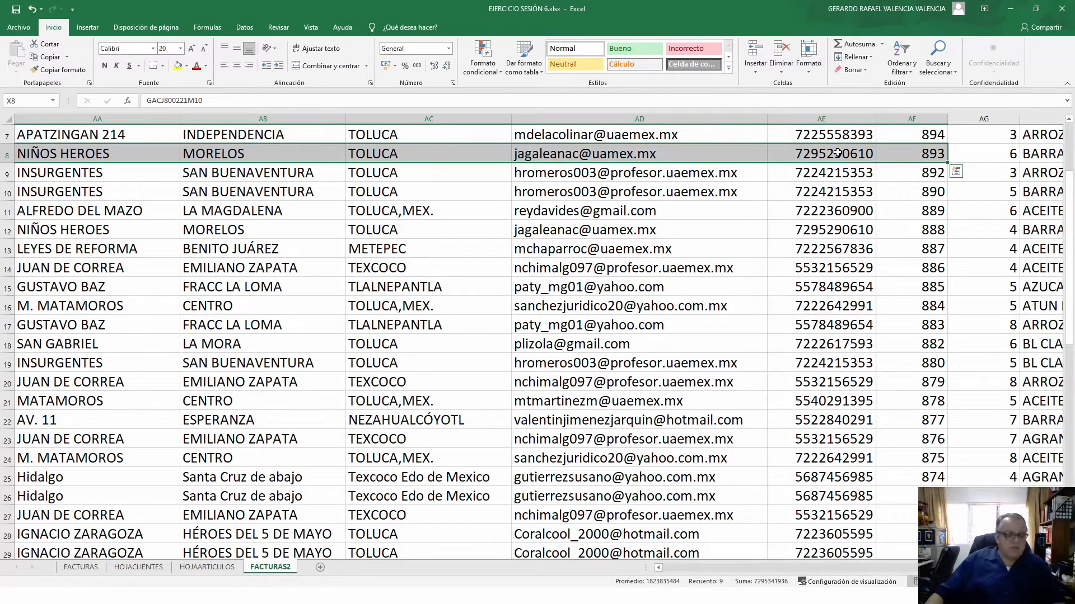
pyautogui.hotkey('ctrl', 'c')
# - Paste them into X52, giving record 51 the client's details and folio 893
pyautogui.scroll(-5, 435, 359)
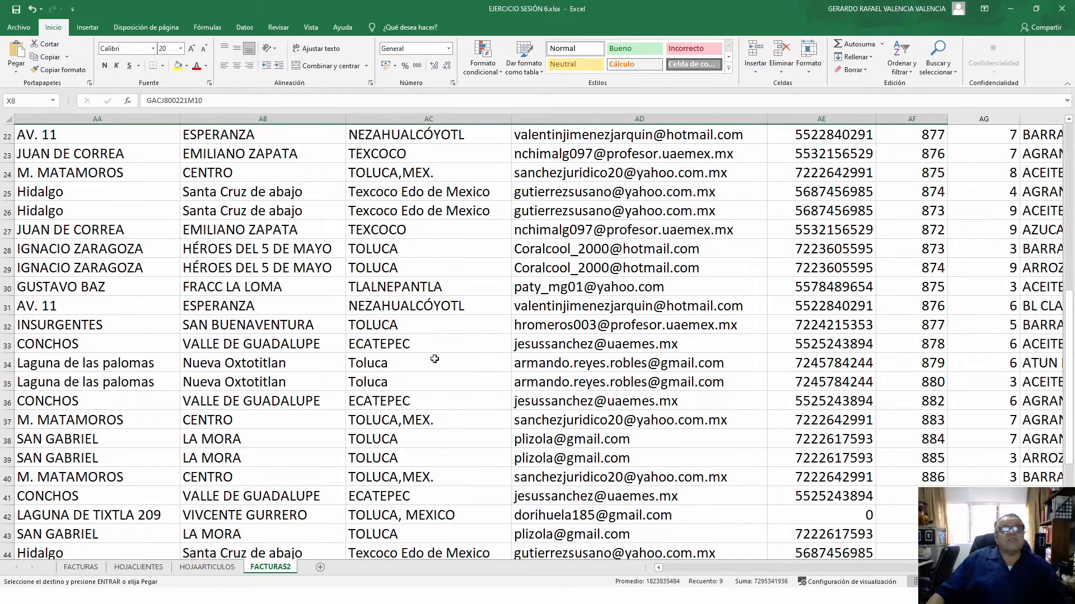
pyautogui.scroll(-4, 434, 359)
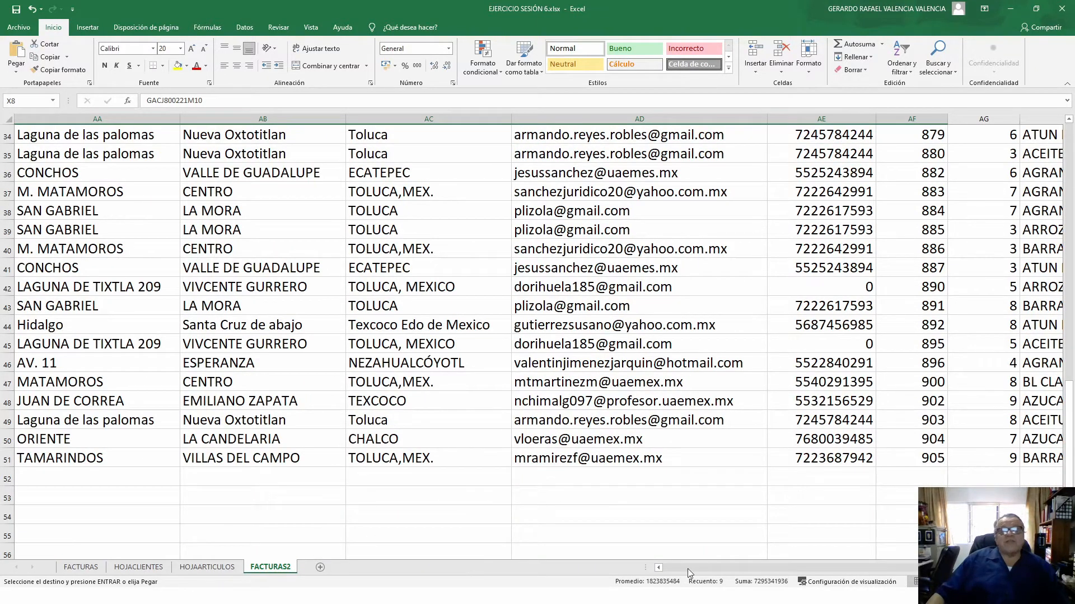
pyautogui.click(657, 567)
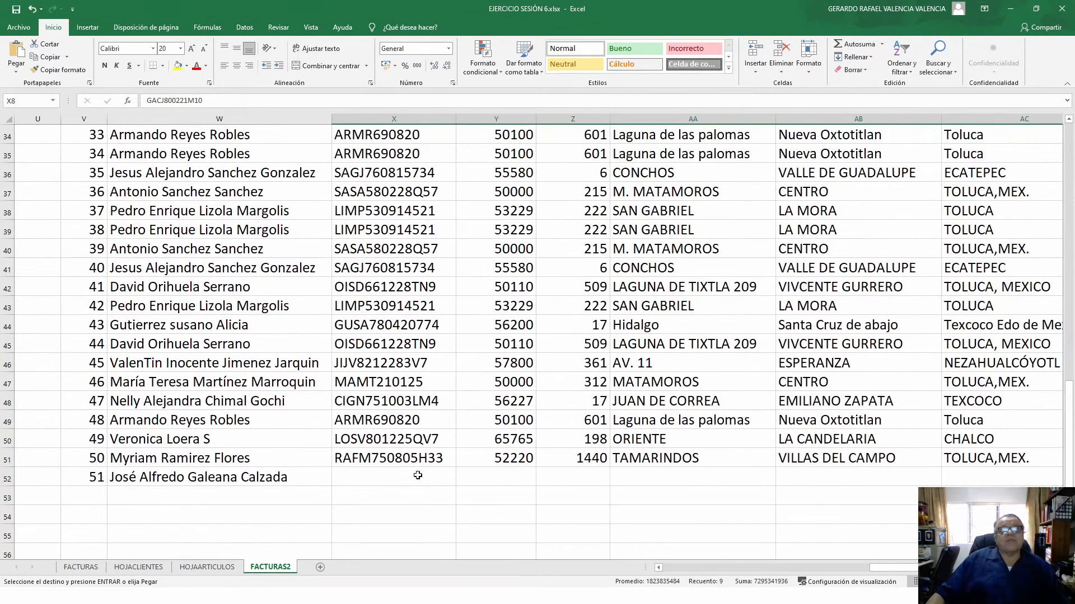
pyautogui.click(418, 476)
pyautogui.hotkey('ctrl', 'v')
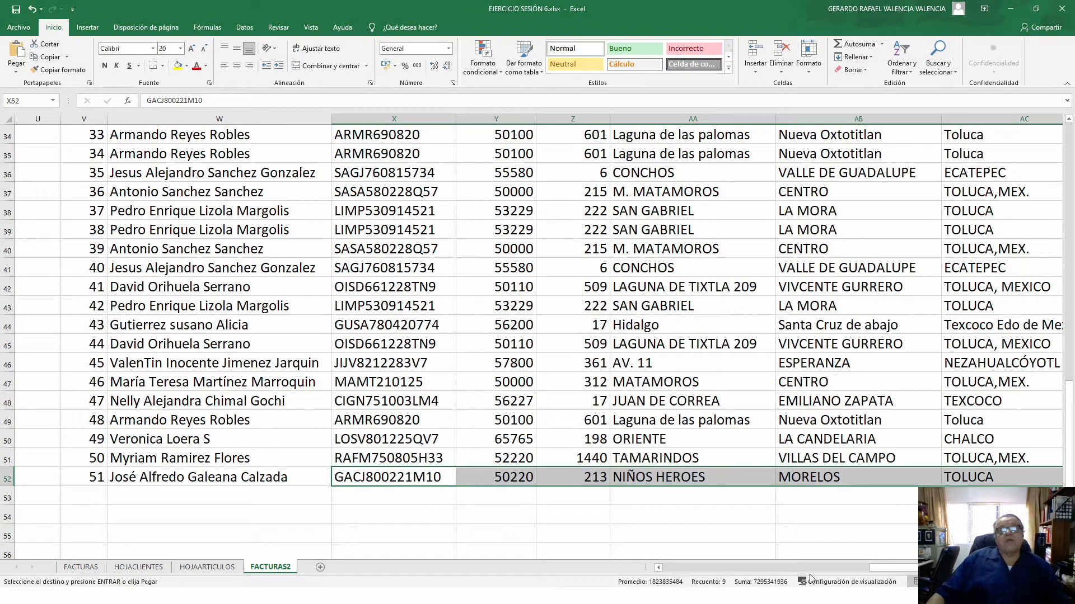
pyautogui.hscroll(3, 895, 560)
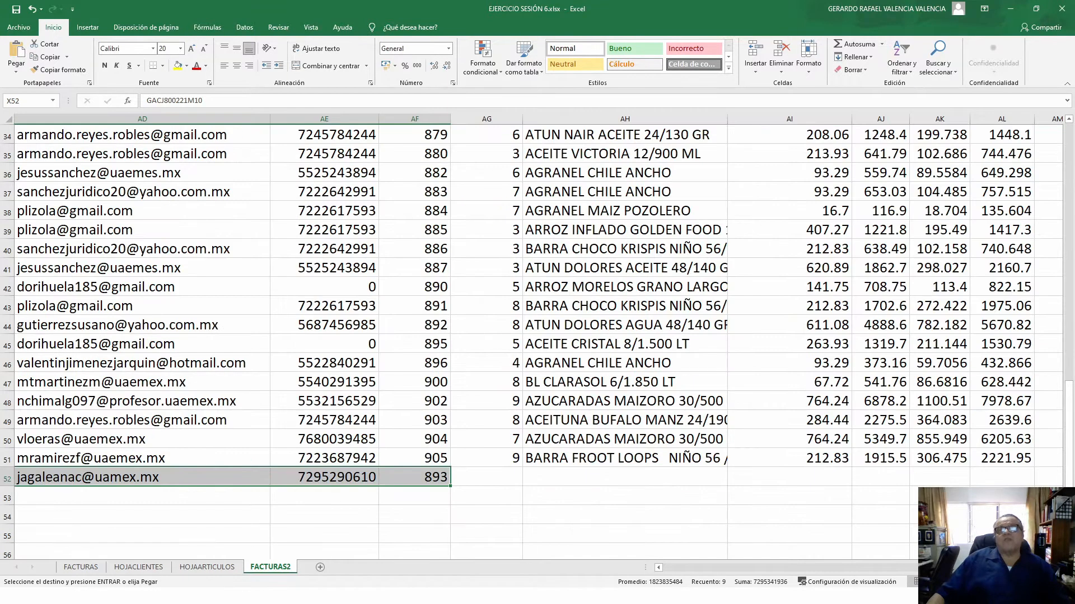
pyautogui.click(514, 477)
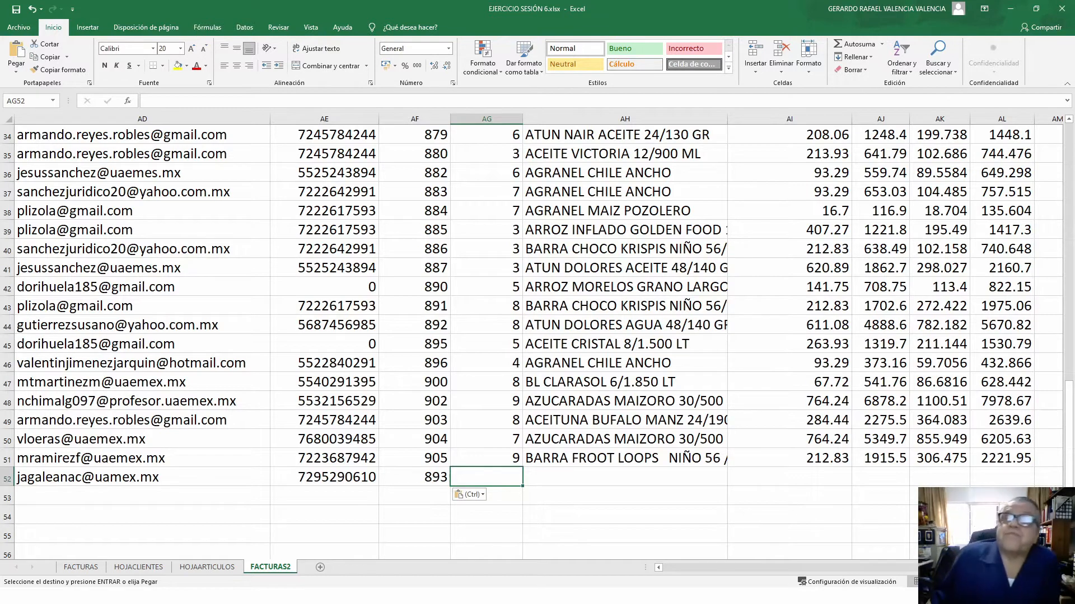
pyautogui.hscroll(-2, 867, 556)
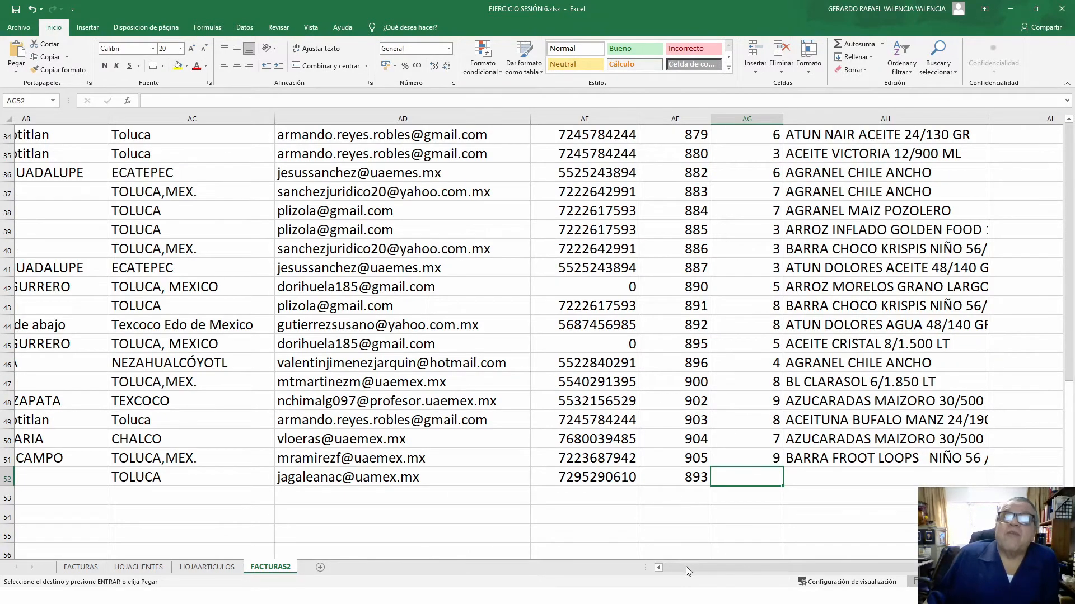
pyautogui.moveTo(687, 566); pyautogui.dragTo(667, 574)
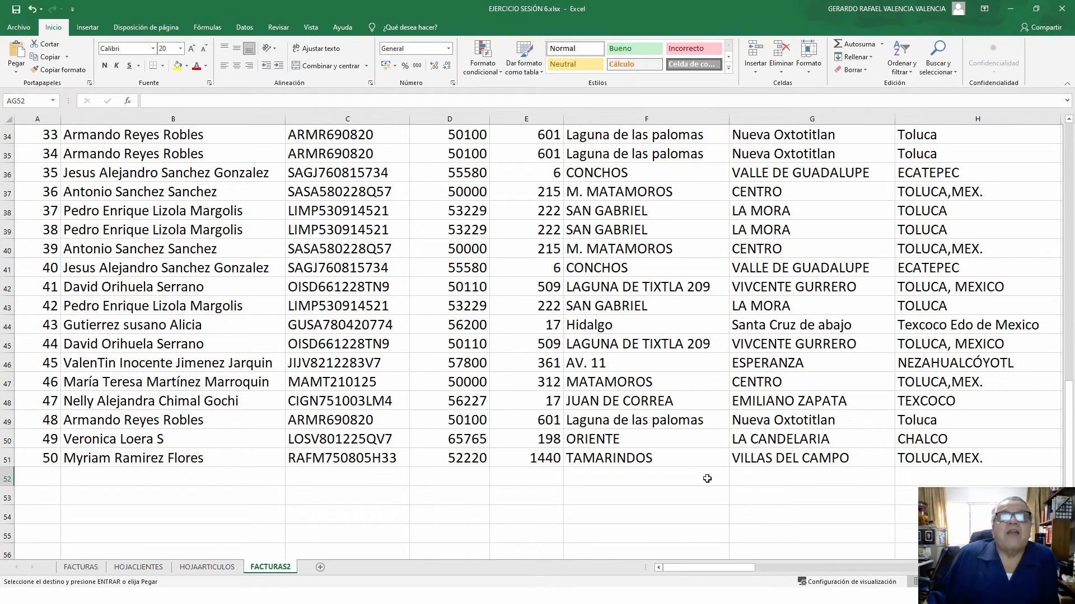
pyautogui.scroll(11, 571, 507)
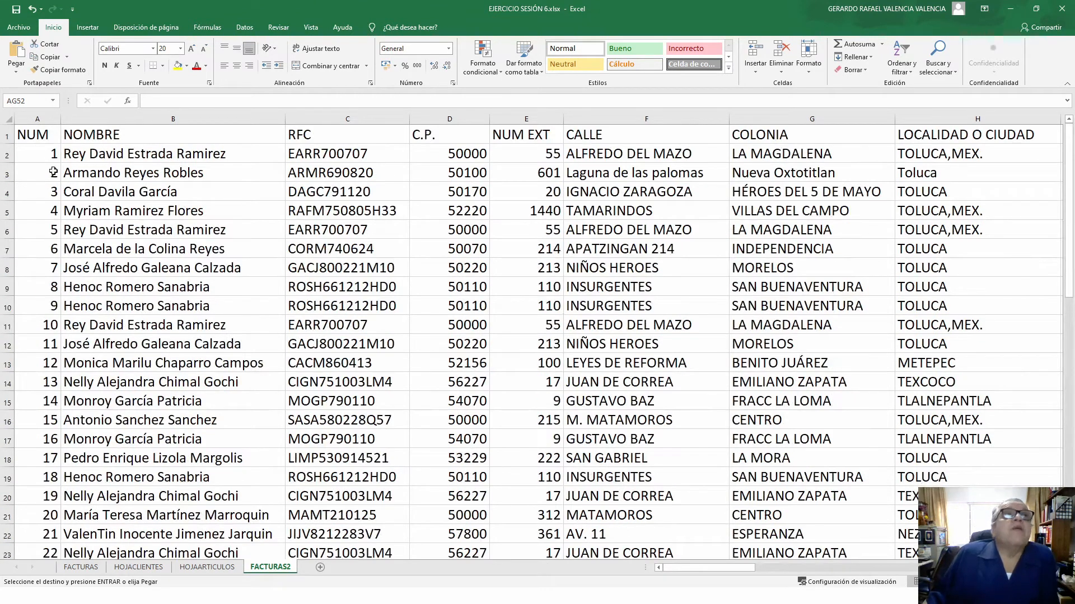
pyautogui.moveTo(25, 131); pyautogui.dragTo(766, 514)
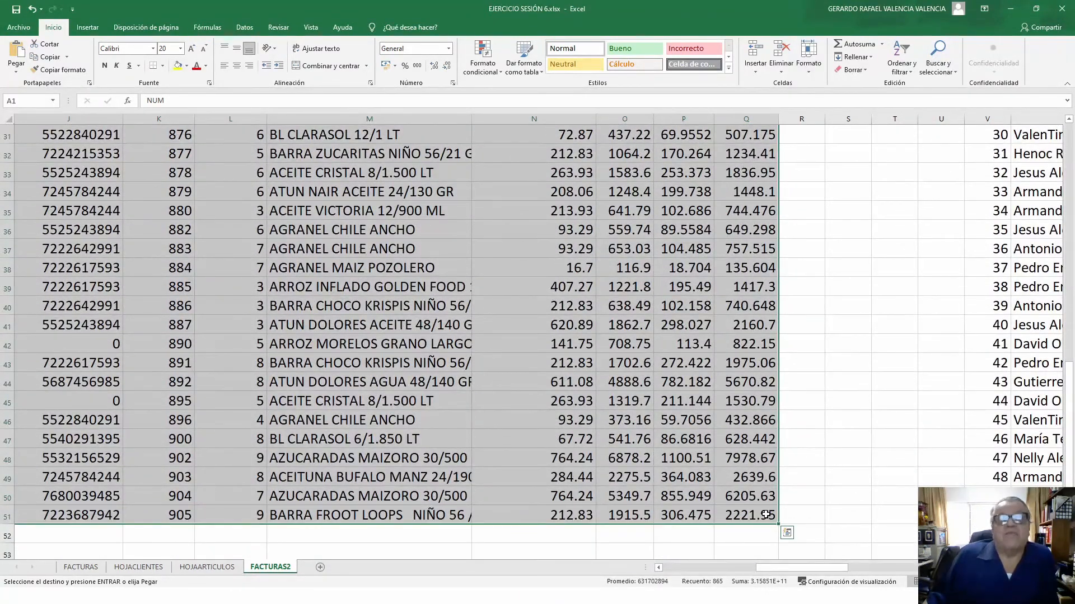
pyautogui.click(335, 261)
pyautogui.scroll(7, 563, 386)
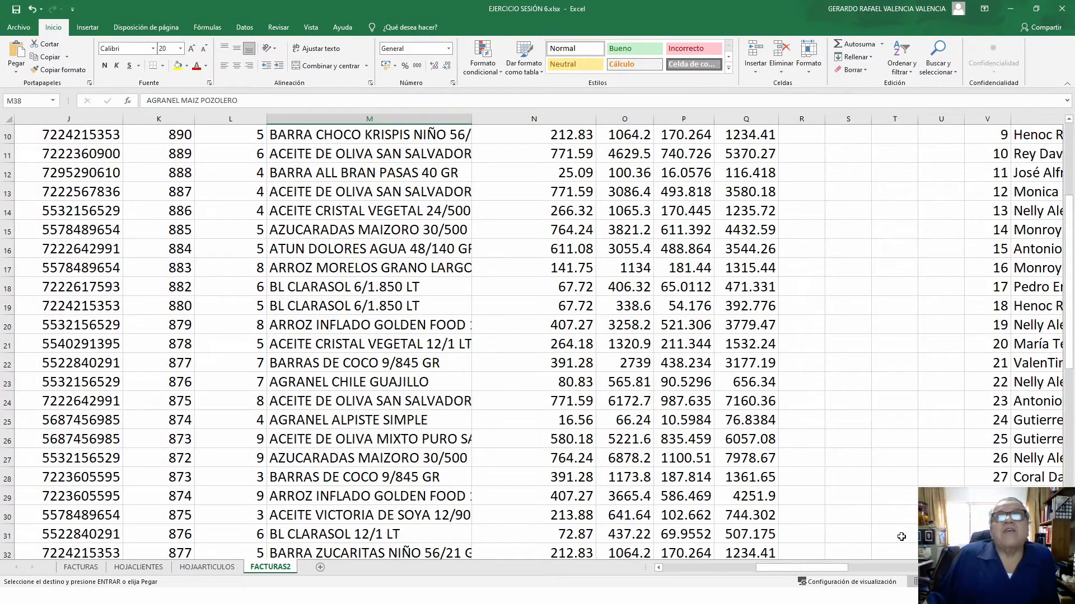
pyautogui.moveTo(811, 568); pyautogui.dragTo(719, 568)
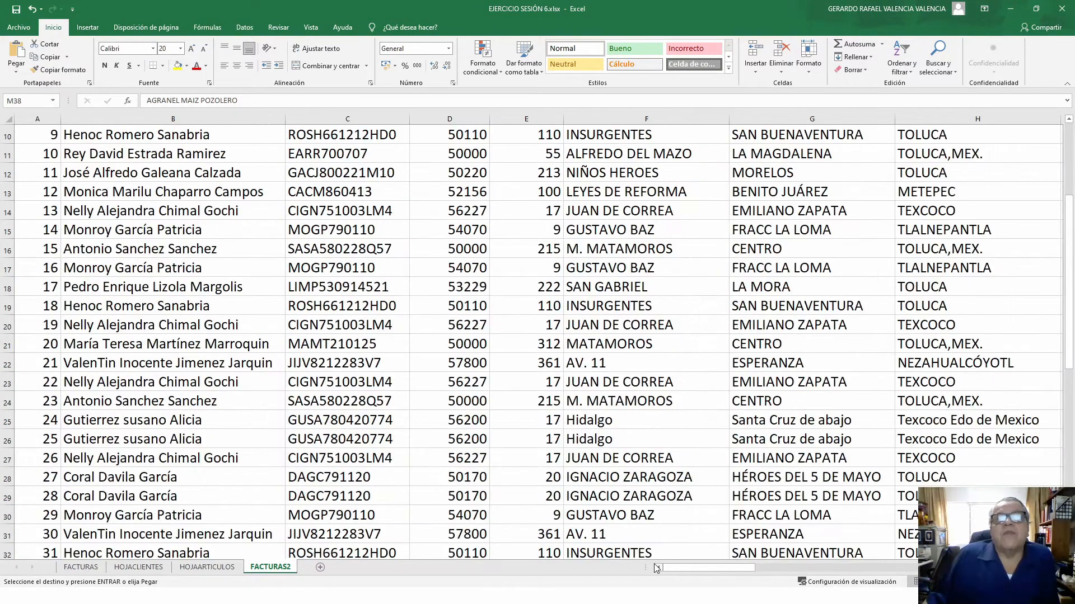
pyautogui.scroll(3, 293, 296)
pyautogui.click(324, 248)
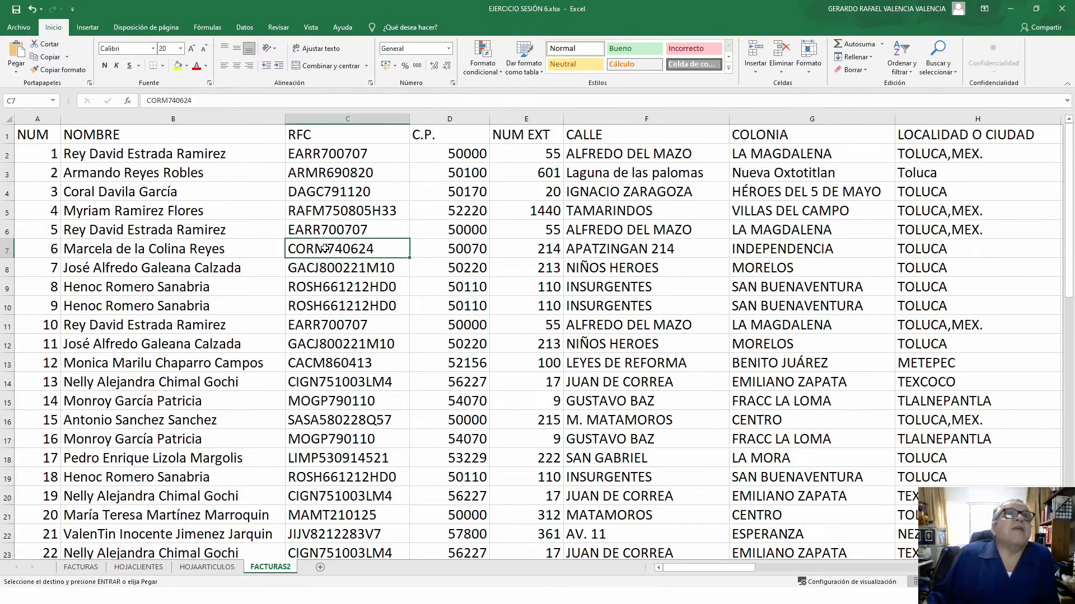
pyautogui.click(134, 221)
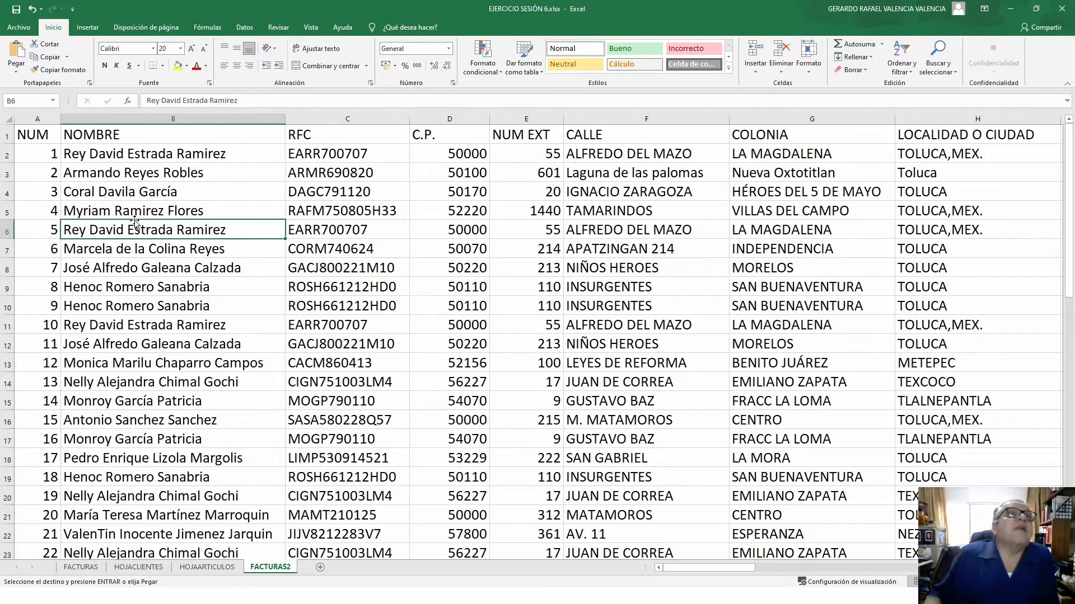
# - Insert a table from A1:Q51 with headers, creating Tabla1
pyautogui.click(91, 29)
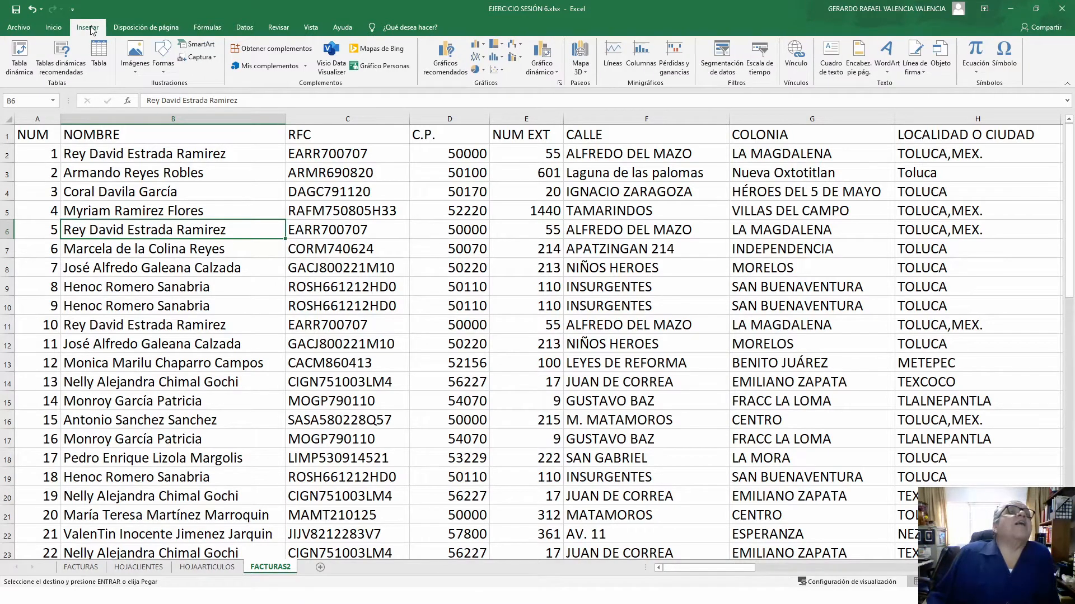
pyautogui.click(99, 64)
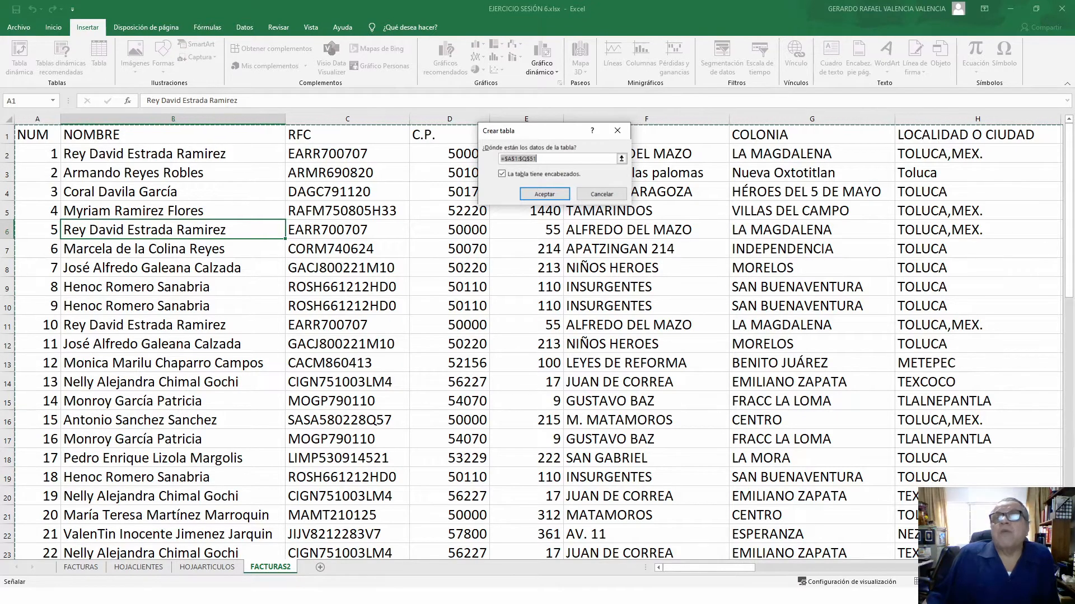
pyautogui.hscroll(5, 537, 336)
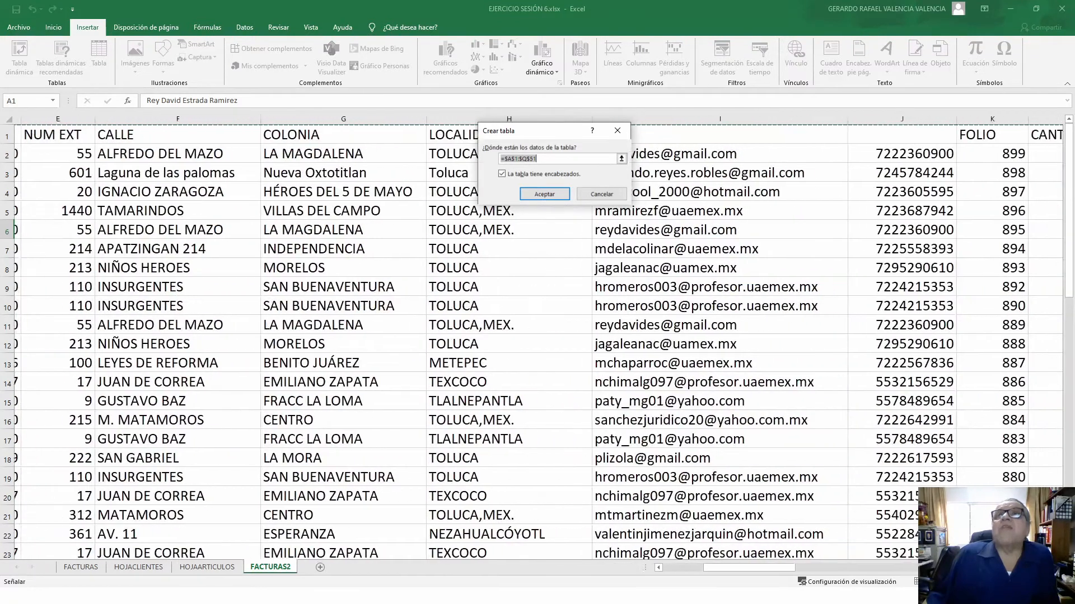
pyautogui.hscroll(6, 537, 336)
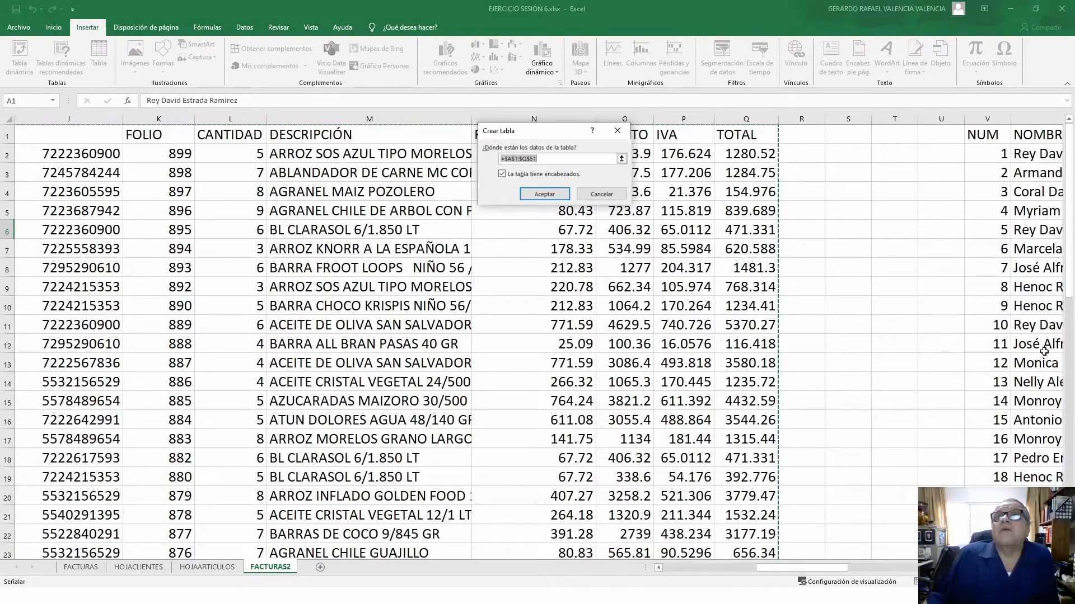
pyautogui.moveTo(1072, 267); pyautogui.dragTo(1071, 431)
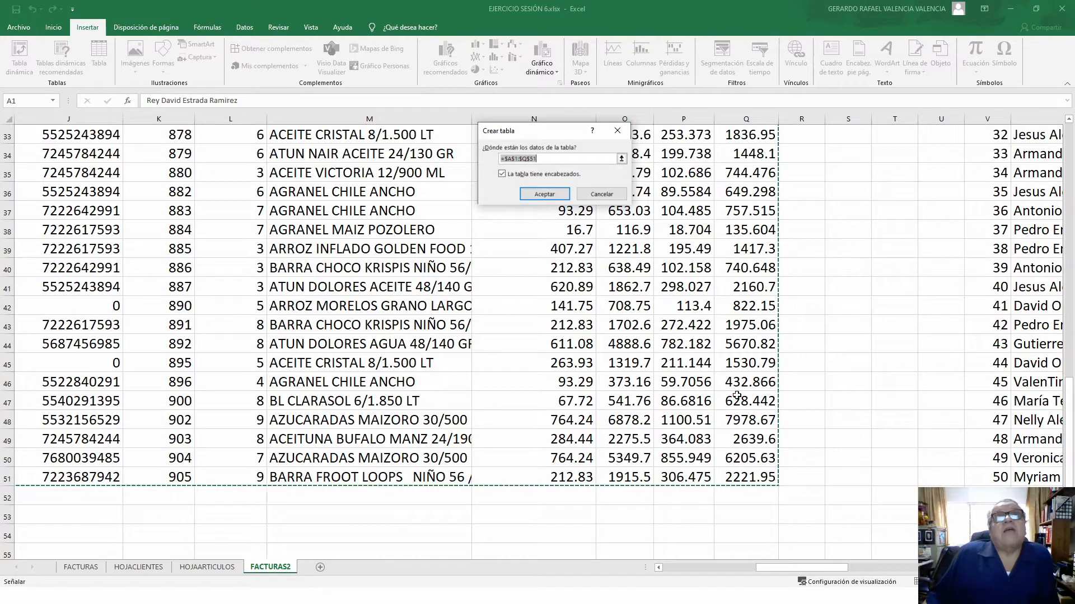
pyautogui.click(544, 194)
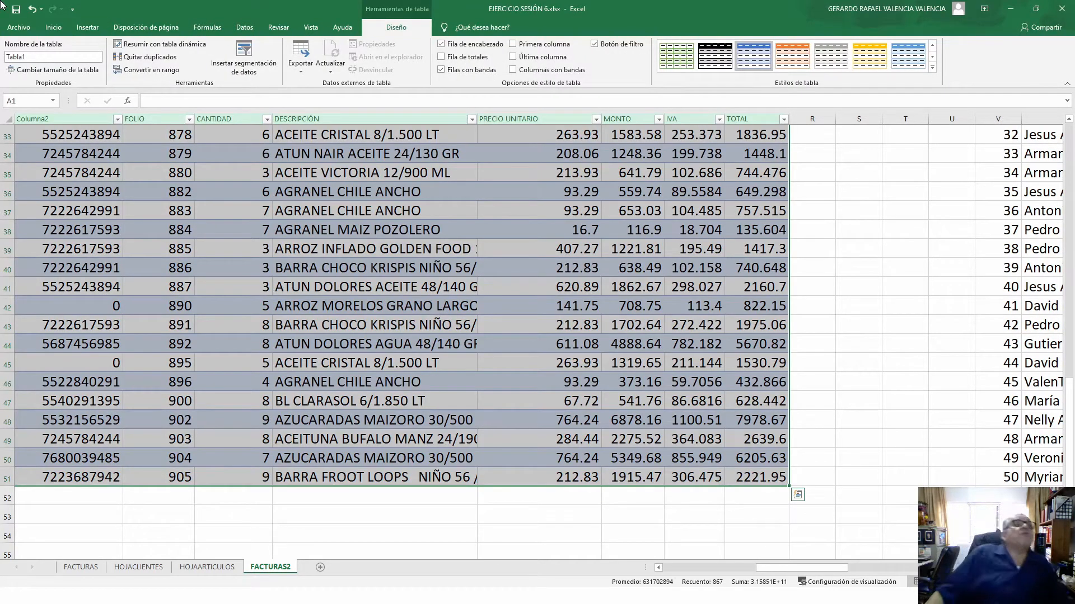
# - Change the table name from Tabla1 to FACTURAS2 in the Nombre de la tabla box
pyautogui.click(43, 54)
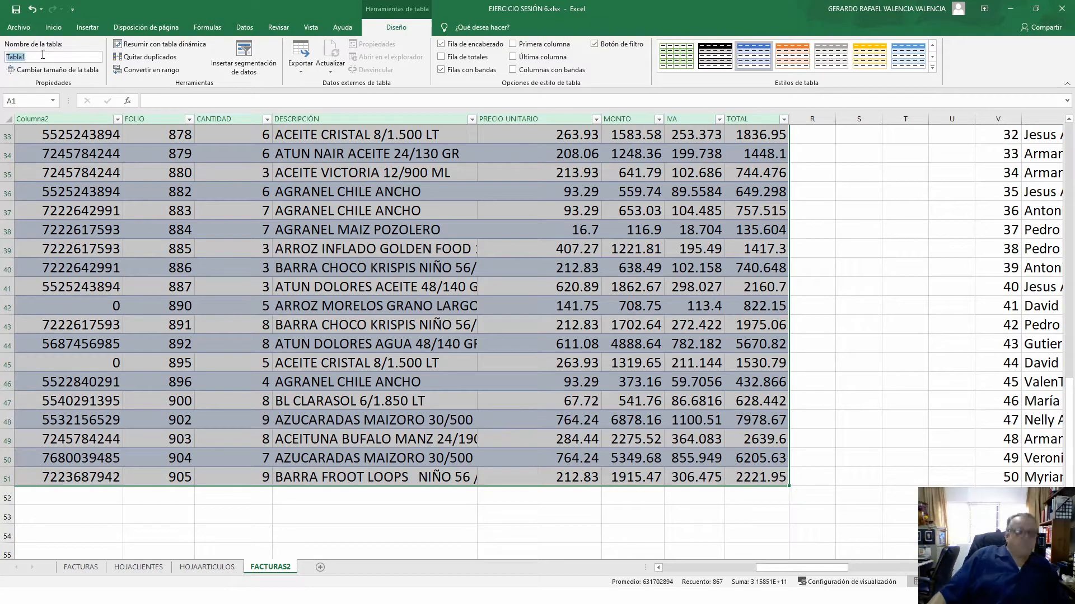
pyautogui.write('f')
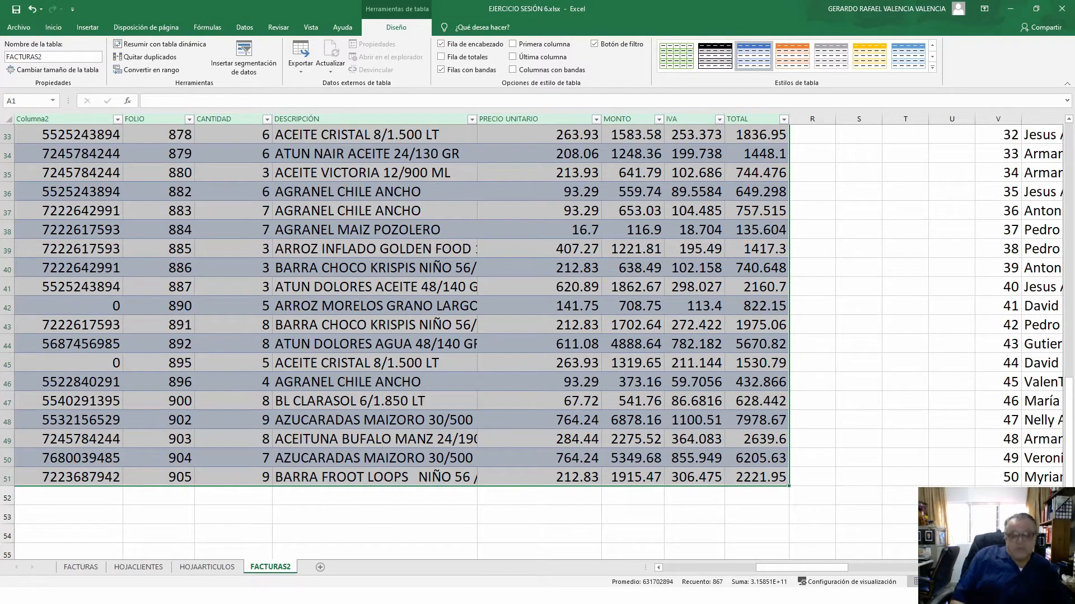
pyautogui.press('Return')
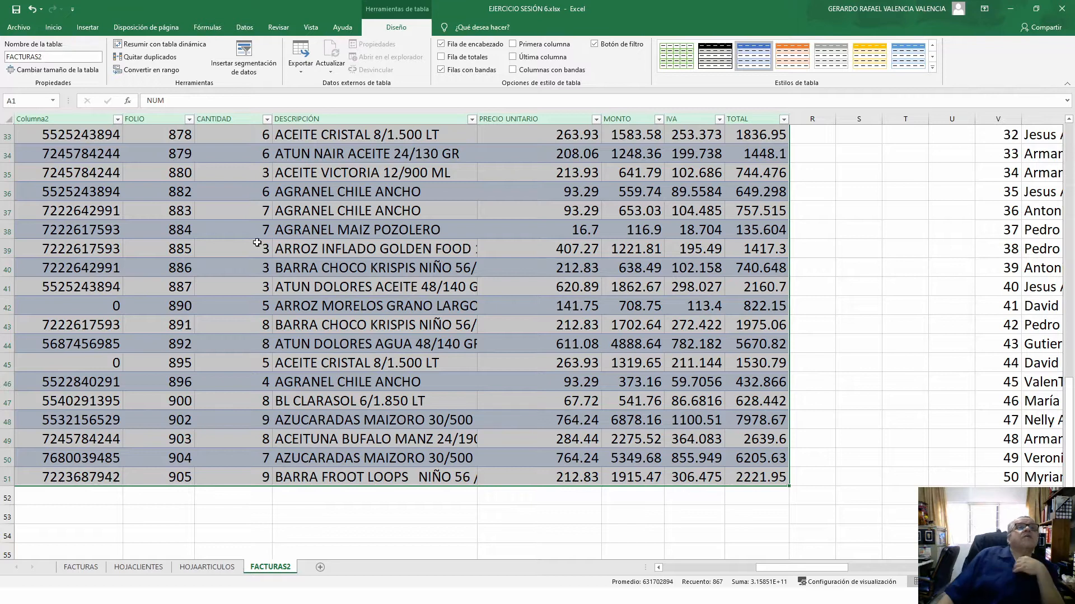
pyautogui.scroll(11, 416, 479)
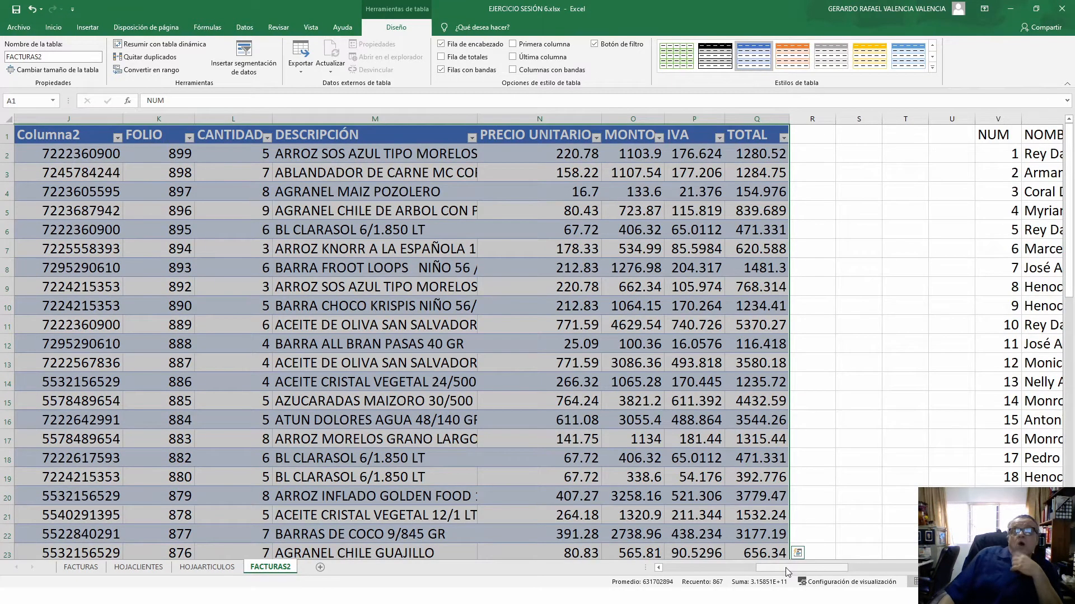
pyautogui.moveTo(714, 569); pyautogui.dragTo(674, 570)
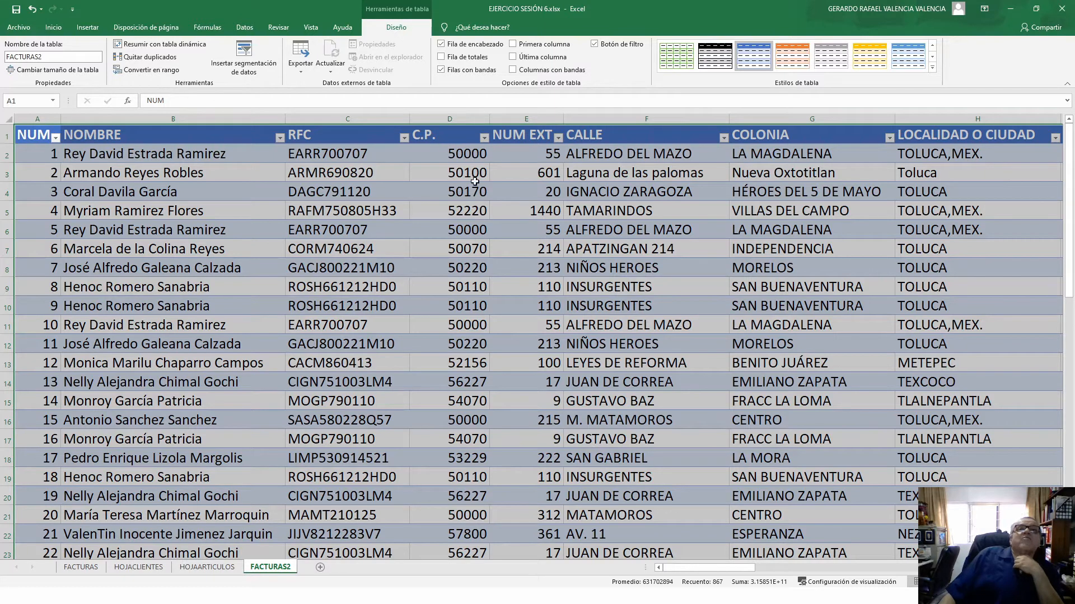
# - Filter the C.P. column to postal code 50170, then clear the C.P. filter
pyautogui.click(484, 137)
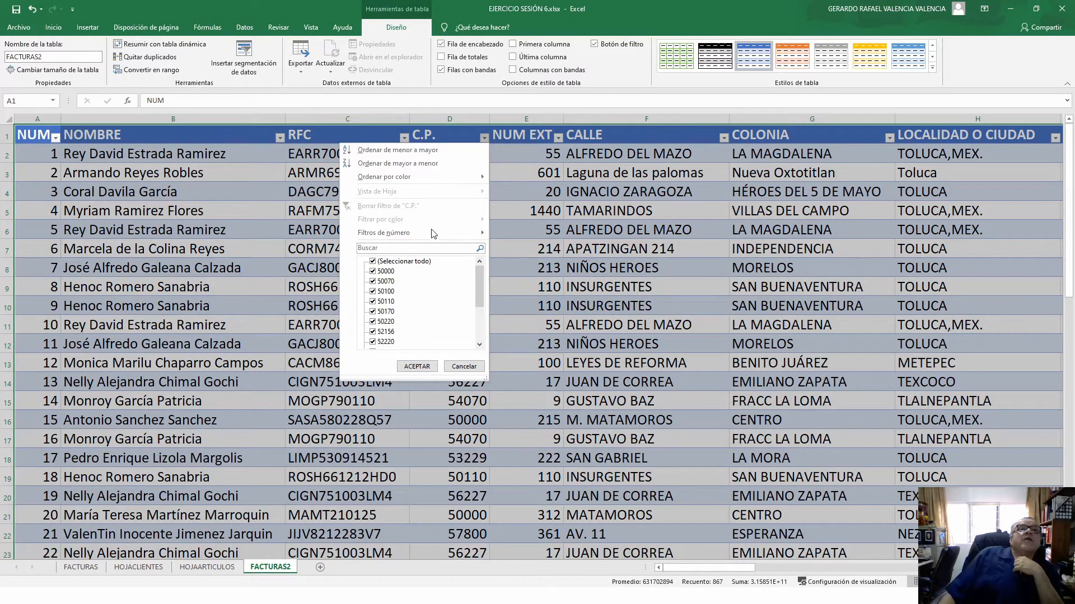
pyautogui.click(428, 247)
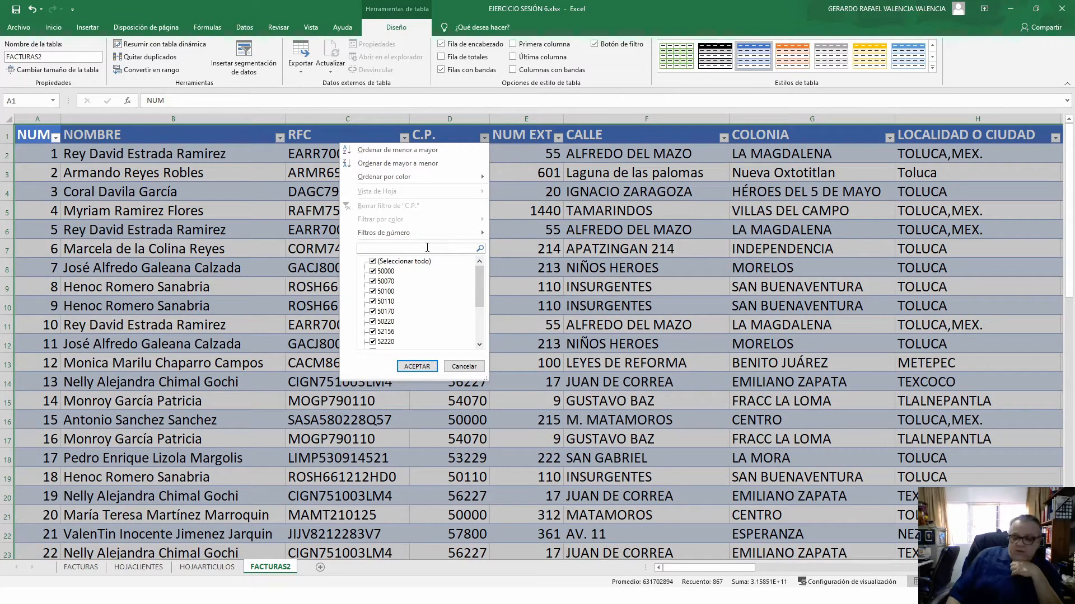
pyautogui.write('50')
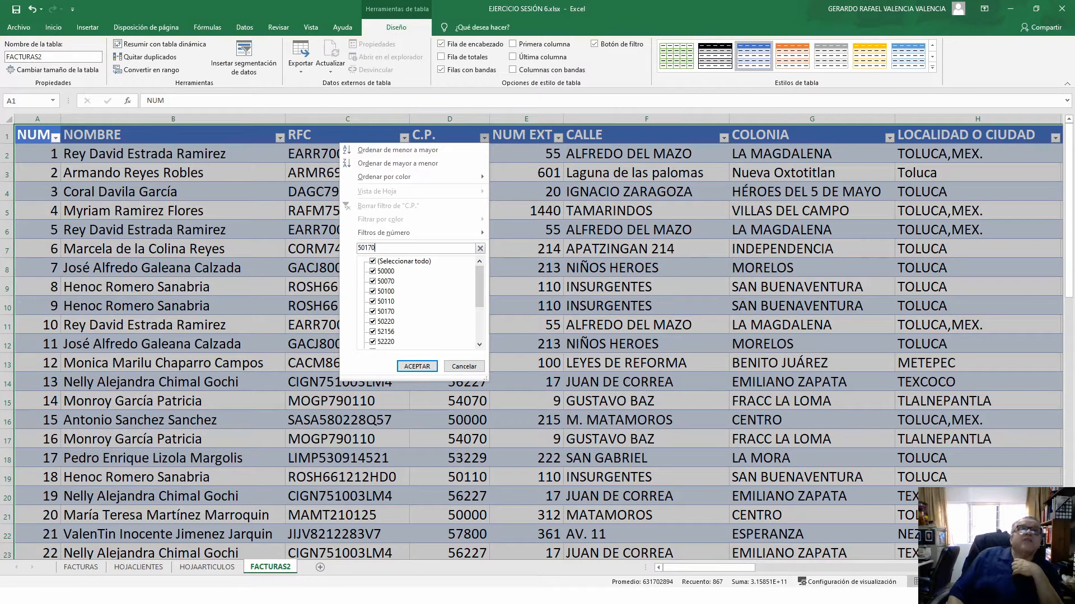
pyautogui.write('170')
pyautogui.press('Return')
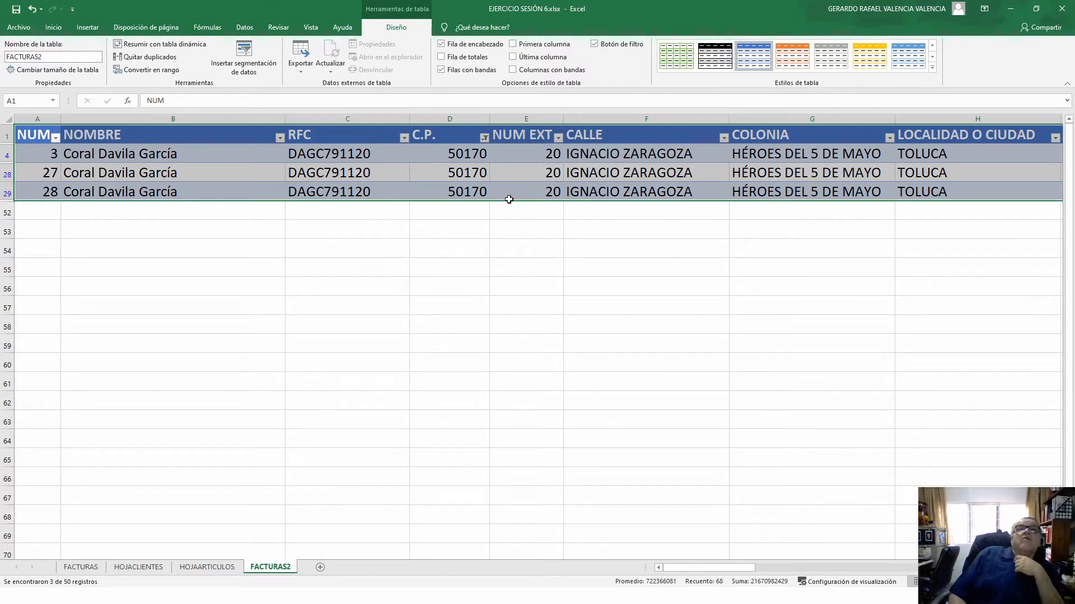
pyautogui.click(485, 140)
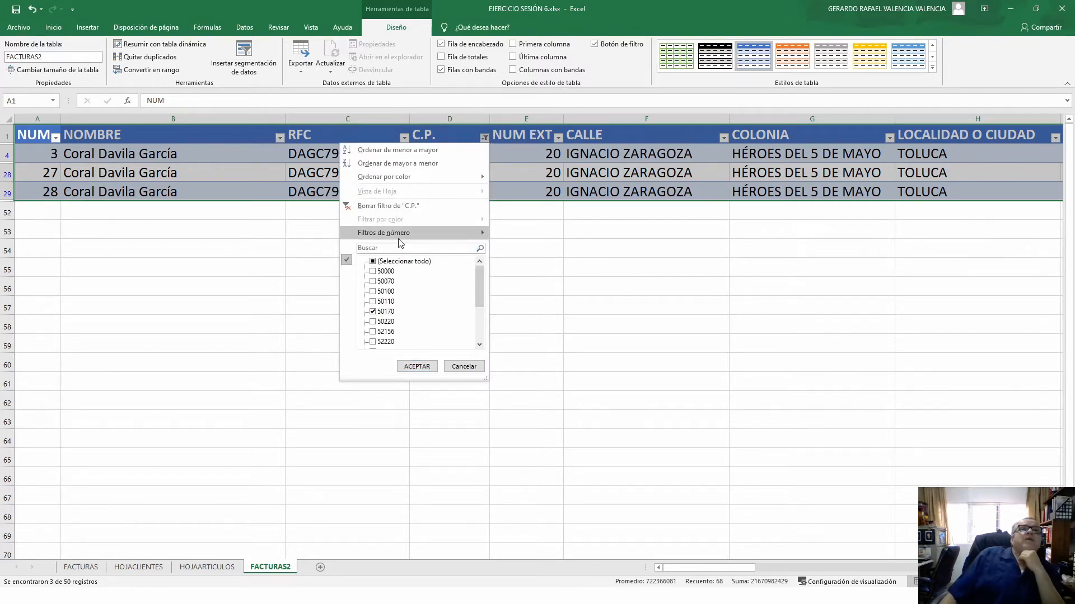
pyautogui.click(384, 208)
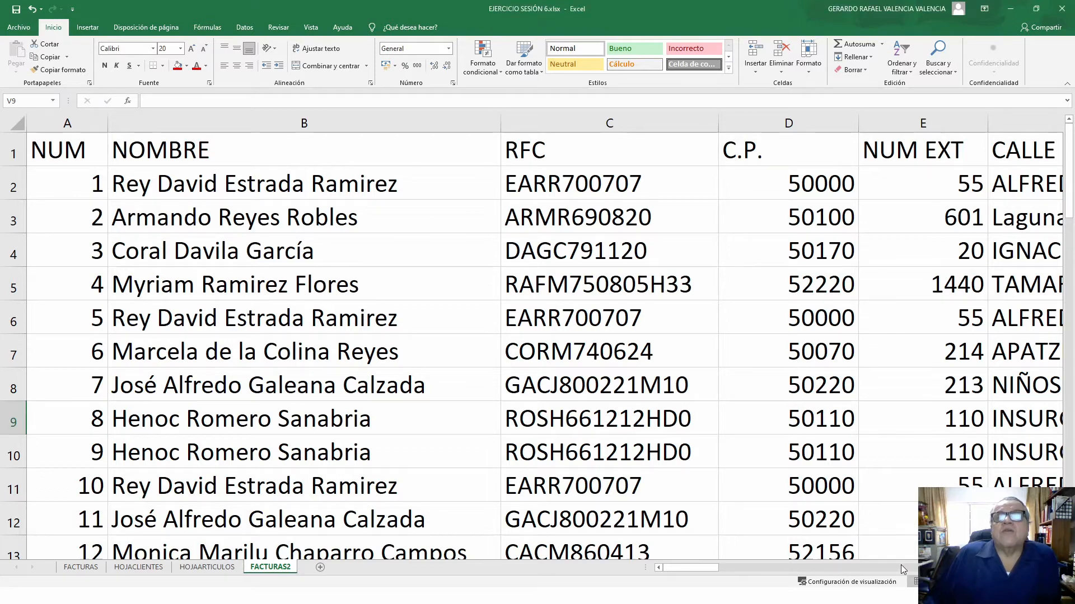
# - Scroll right across the sheet to view the invoice columns through TOTAL
pyautogui.click(798, 569)
pyautogui.click(798, 569)
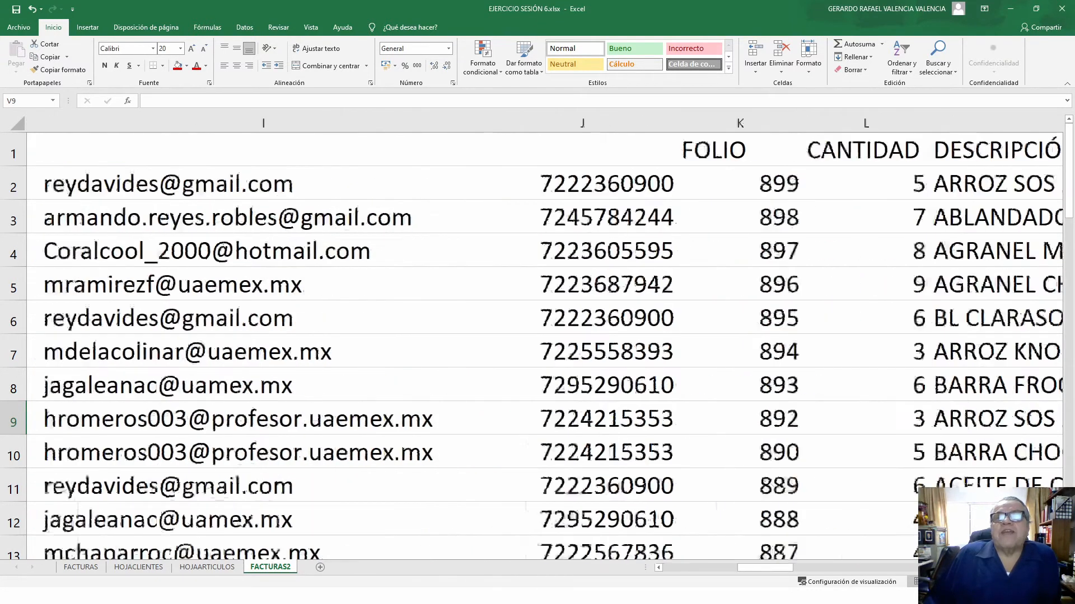
pyautogui.click(798, 569)
pyautogui.click(856, 569)
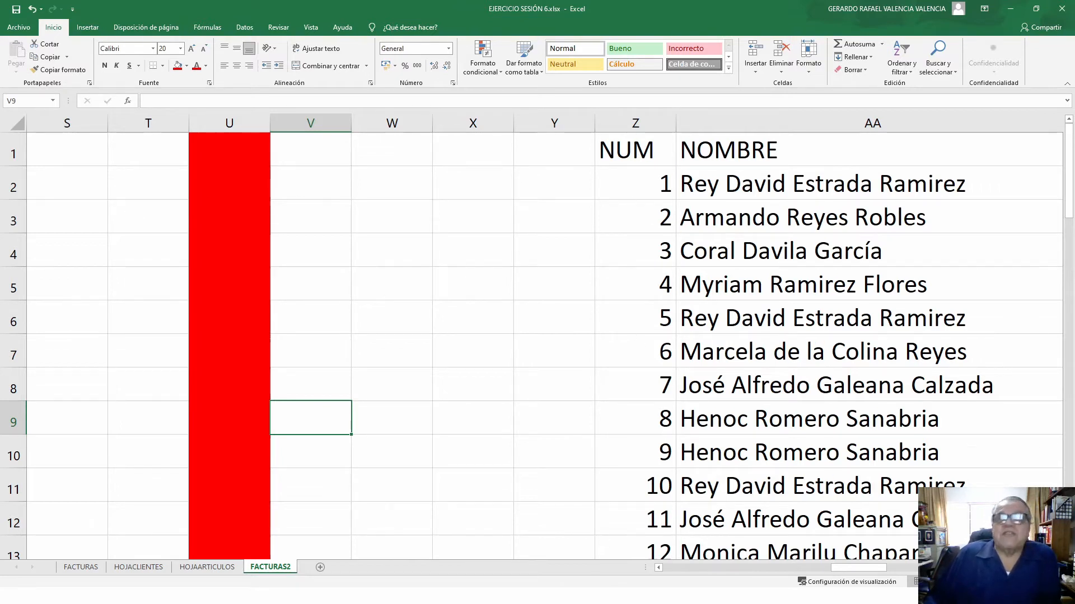
pyautogui.hscroll(3, 560, 336)
pyautogui.hscroll(2, 537, 336)
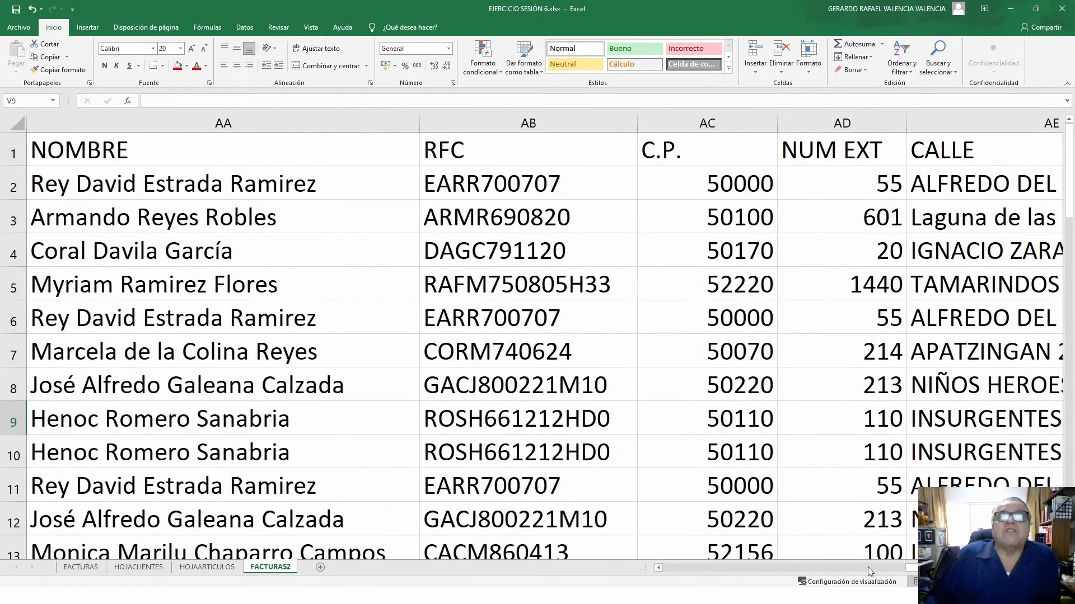
pyautogui.click(684, 567)
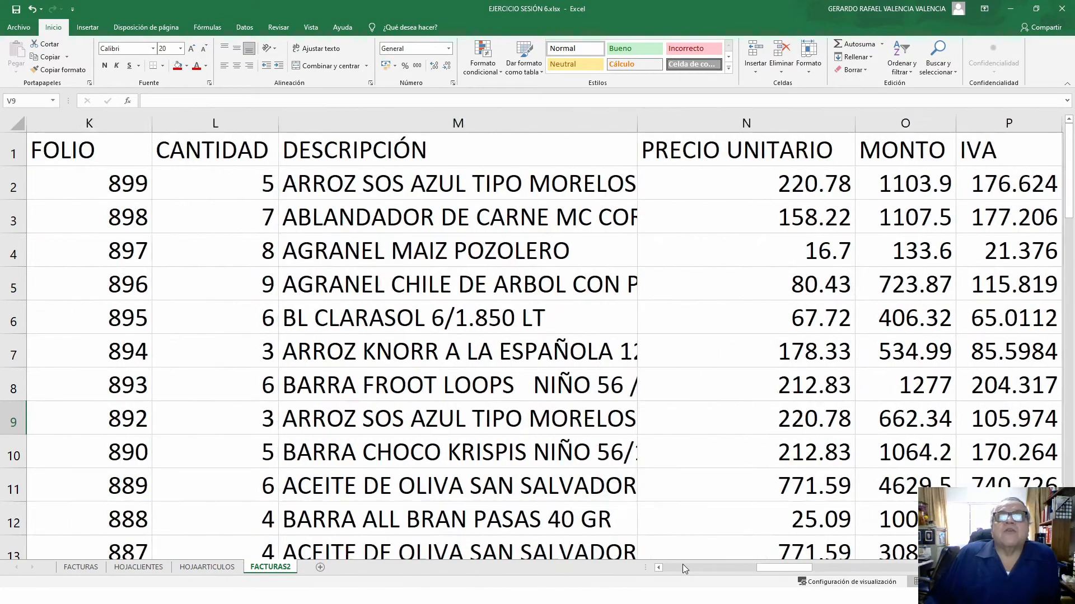
pyautogui.click(683, 565)
pyautogui.click(683, 565)
pyautogui.click(682, 565)
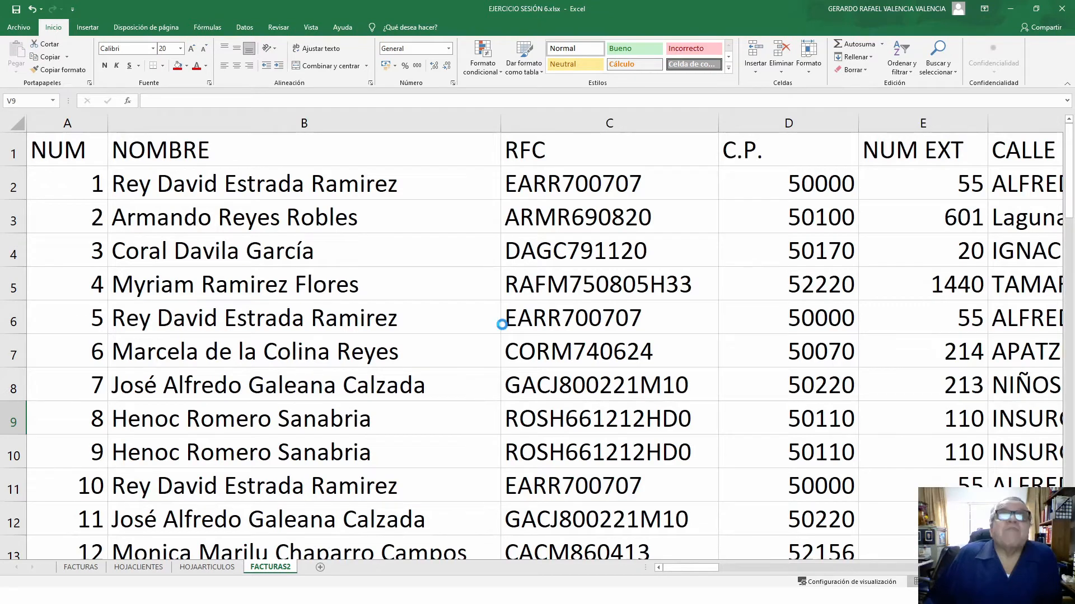
# - Scroll back over the data and select a cell inside the invoice range
pyautogui.keyDown('ctrl'); pyautogui.scroll(-8, 502, 325); pyautogui.keyUp('ctrl')
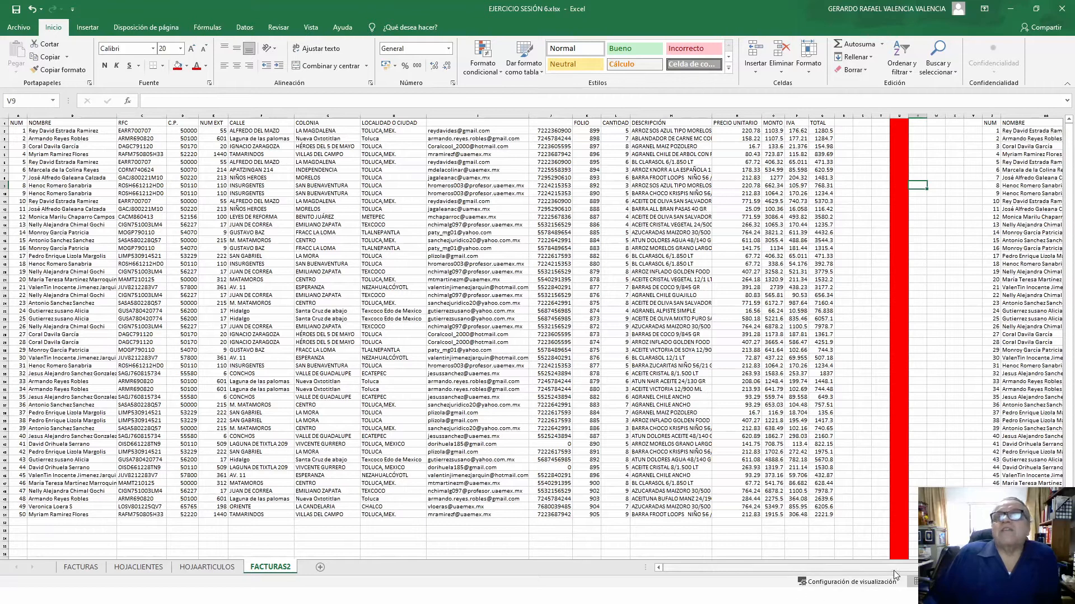
pyautogui.moveTo(767, 568); pyautogui.dragTo(661, 567)
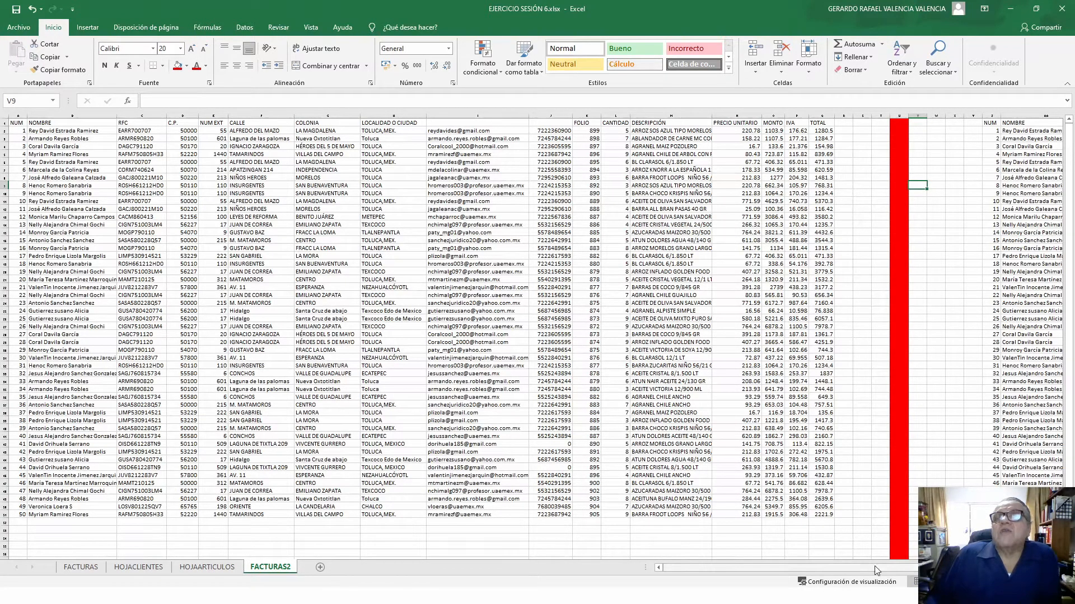
pyautogui.moveTo(700, 567); pyautogui.dragTo(657, 570)
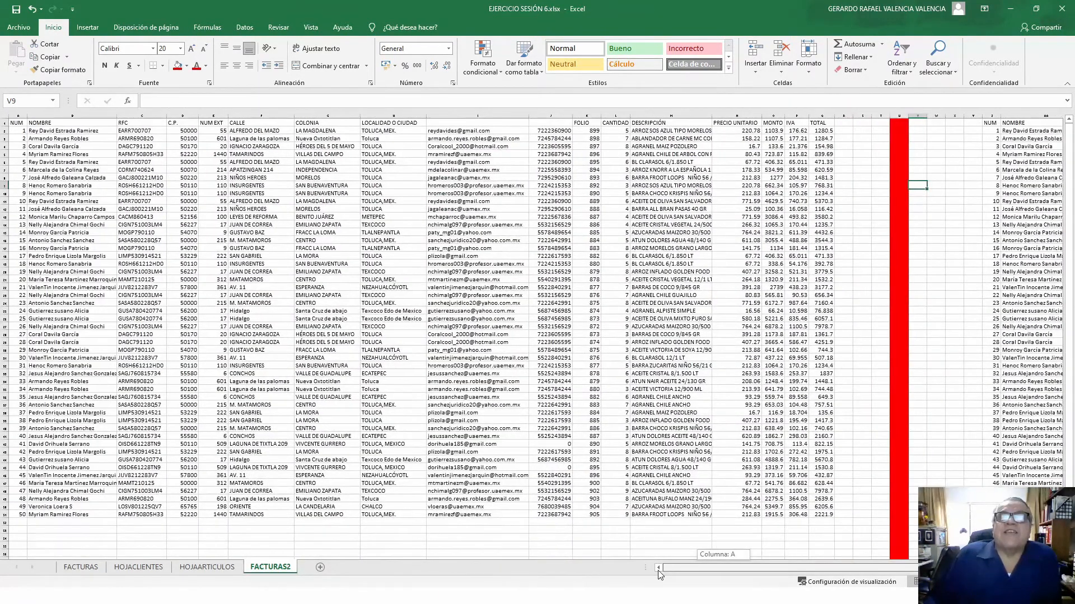
pyautogui.click(330, 271)
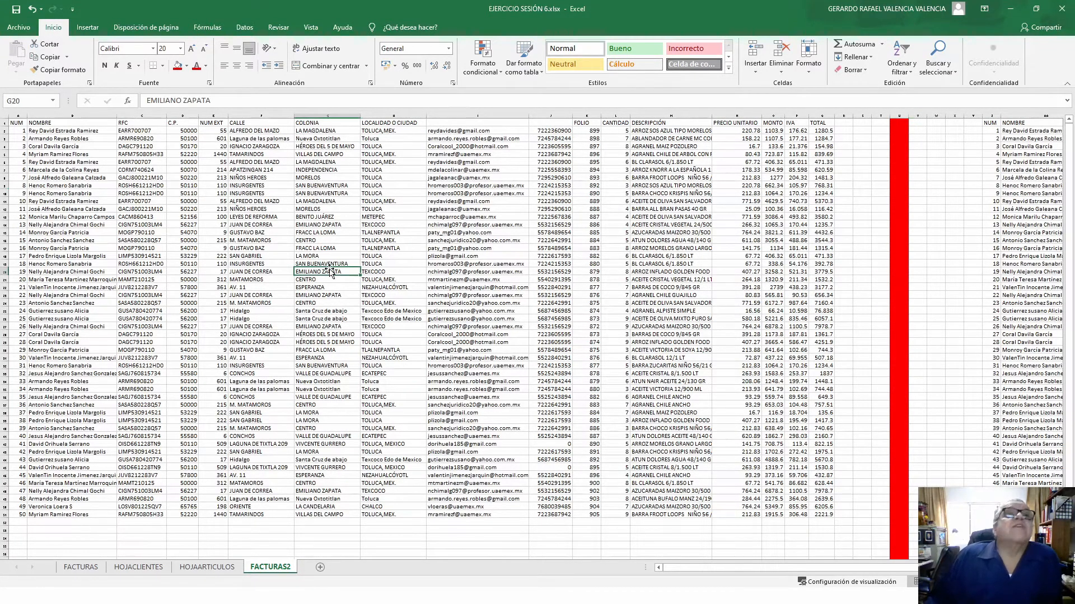
pyautogui.click(87, 28)
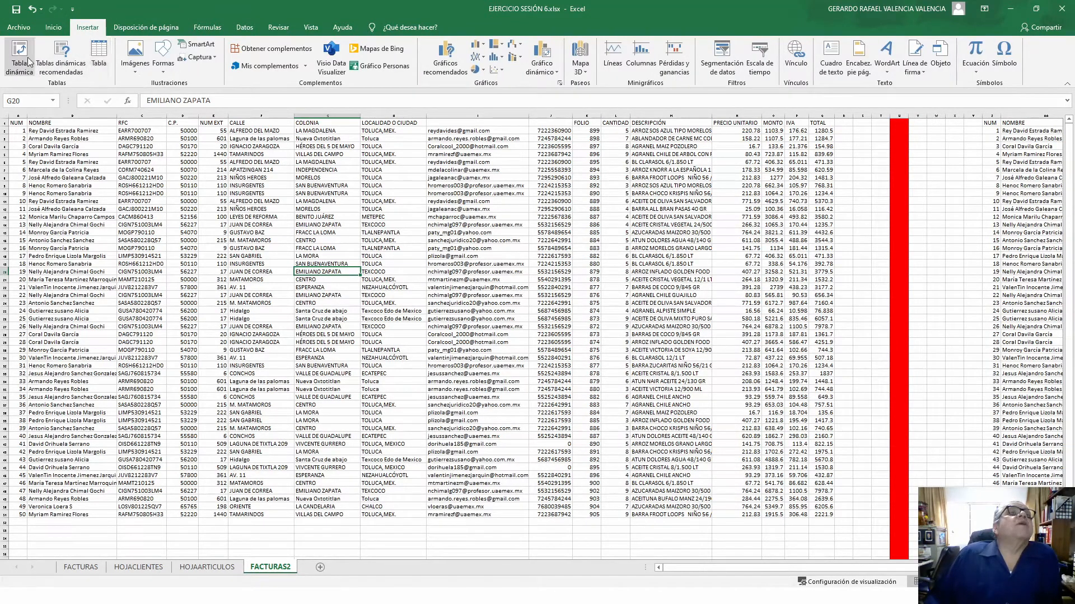
# - Convert the invoice range into a table with headers and name it FACTURAS2
pyautogui.click(100, 59)
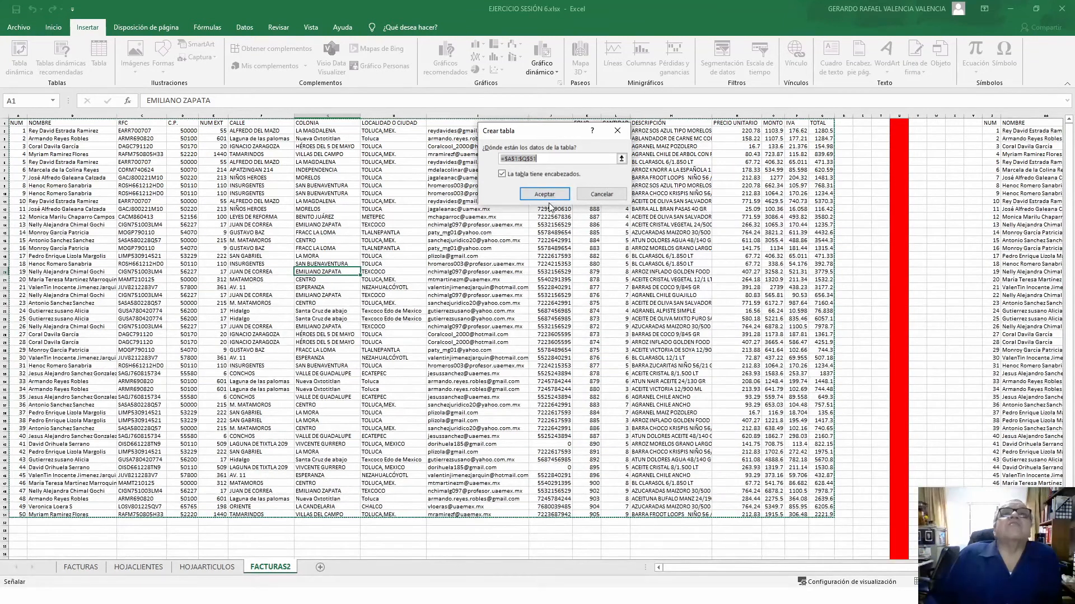
pyautogui.click(544, 195)
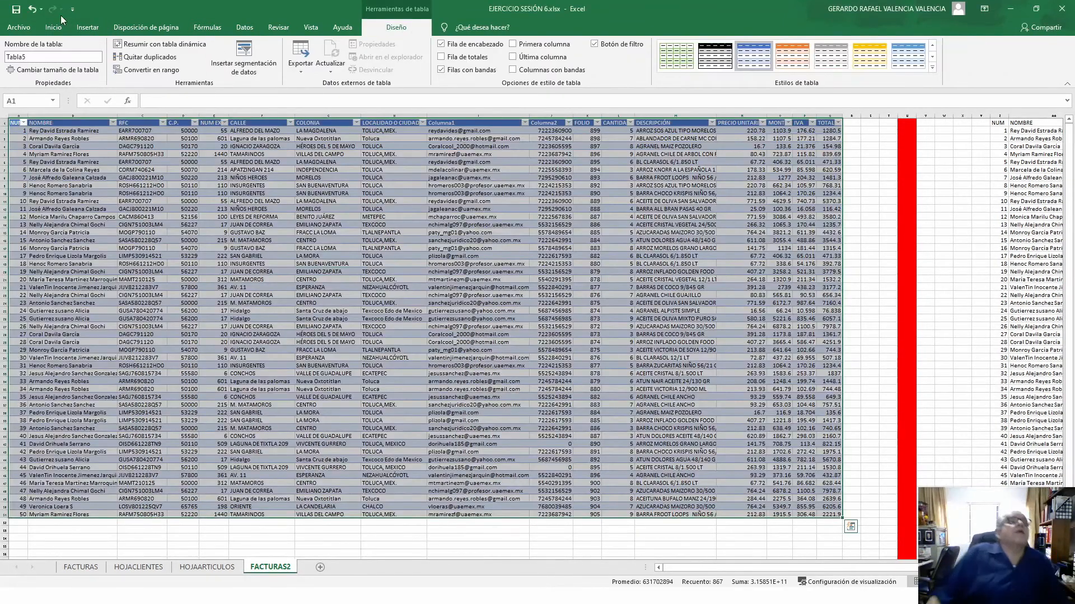
pyautogui.click(48, 58)
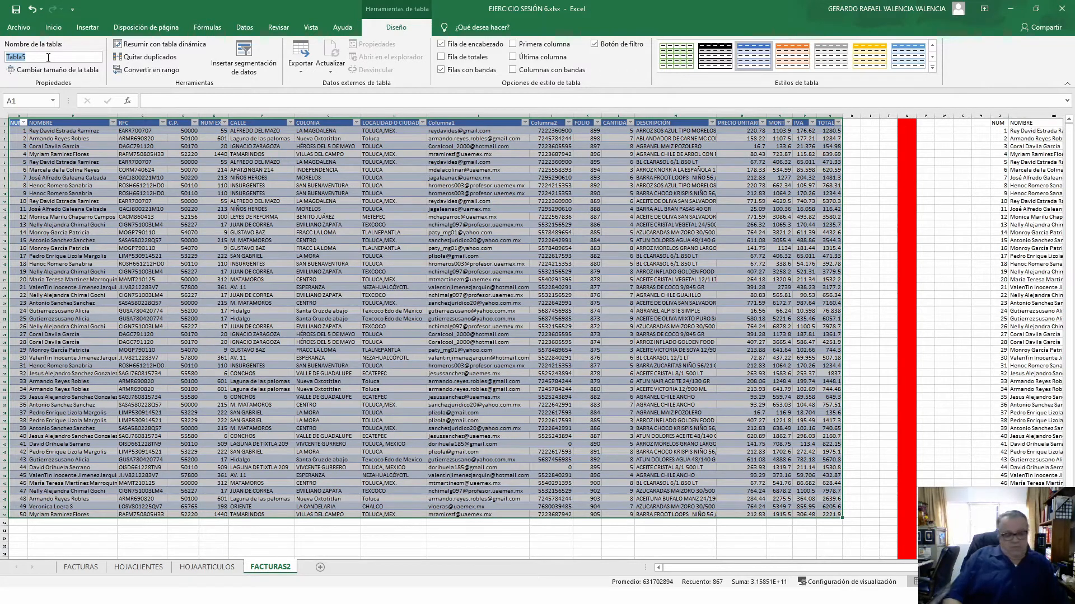
pyautogui.write('FAC')
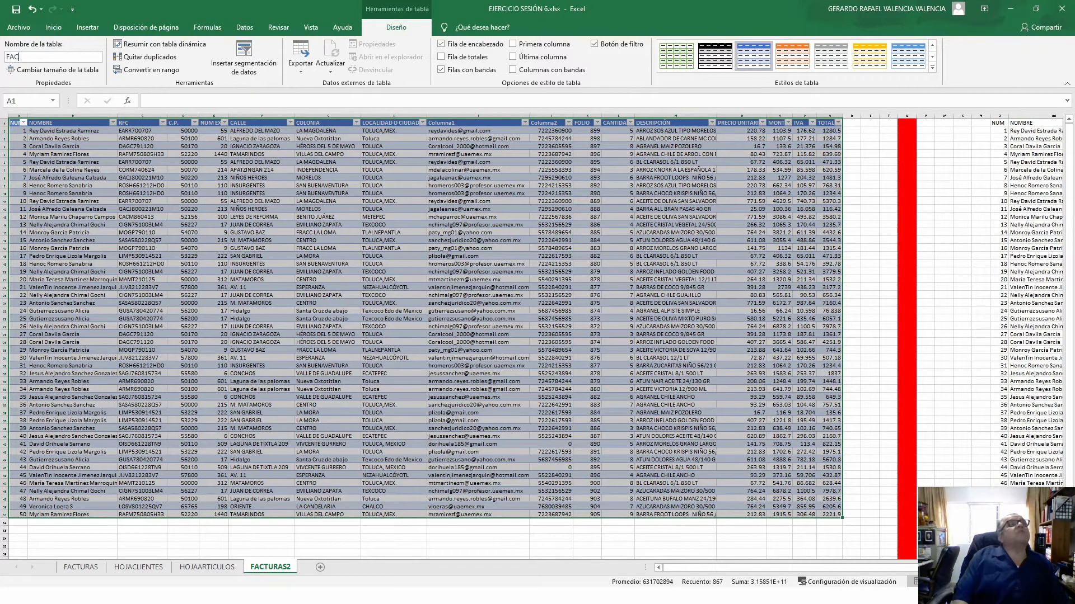
pyautogui.write('TURAS2')
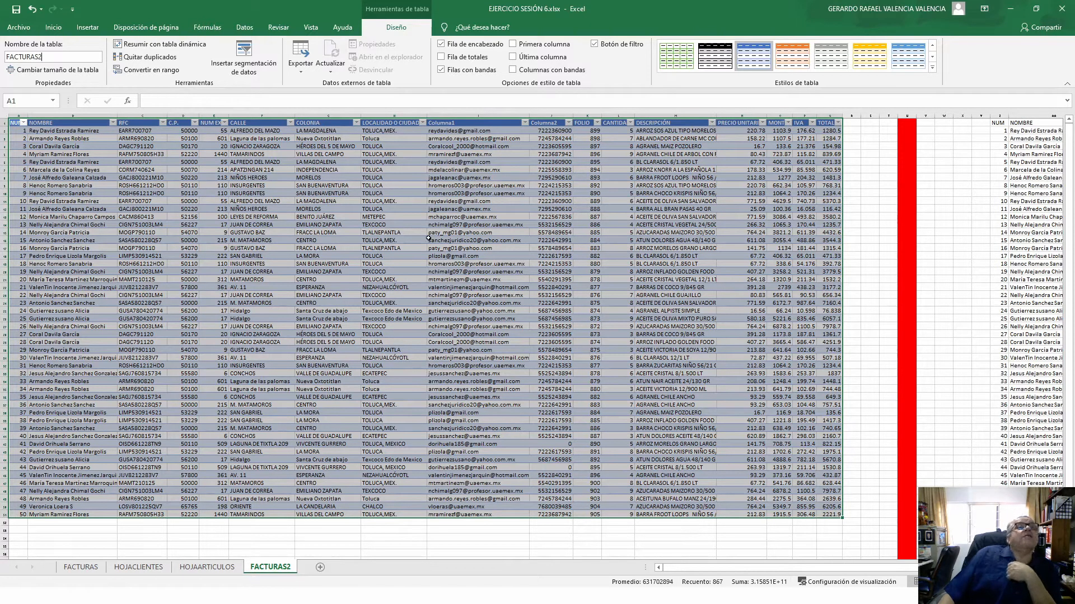
pyautogui.press('Return')
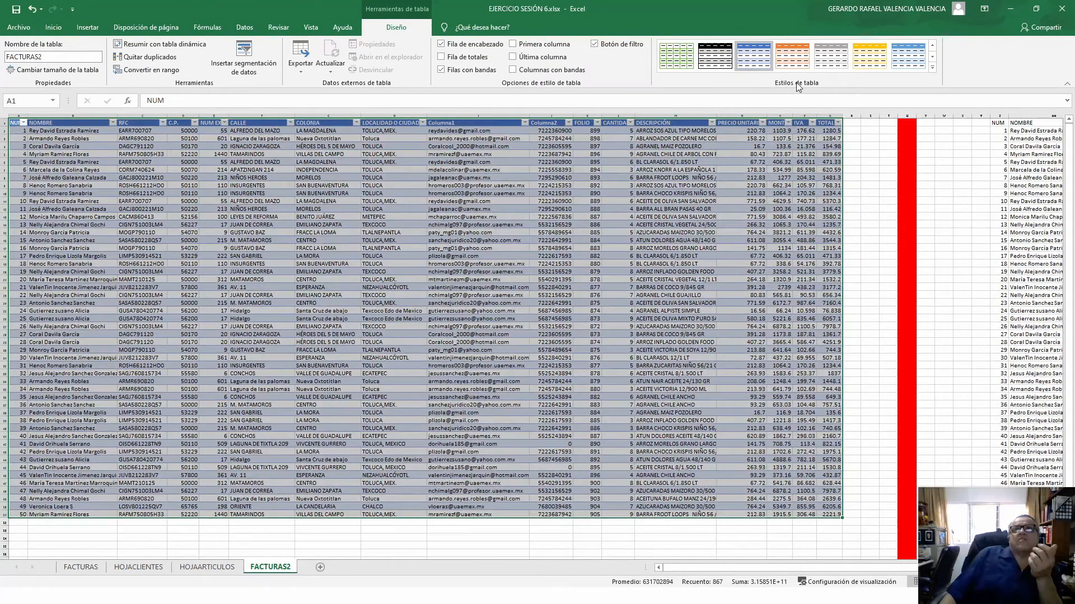
pyautogui.click(932, 56)
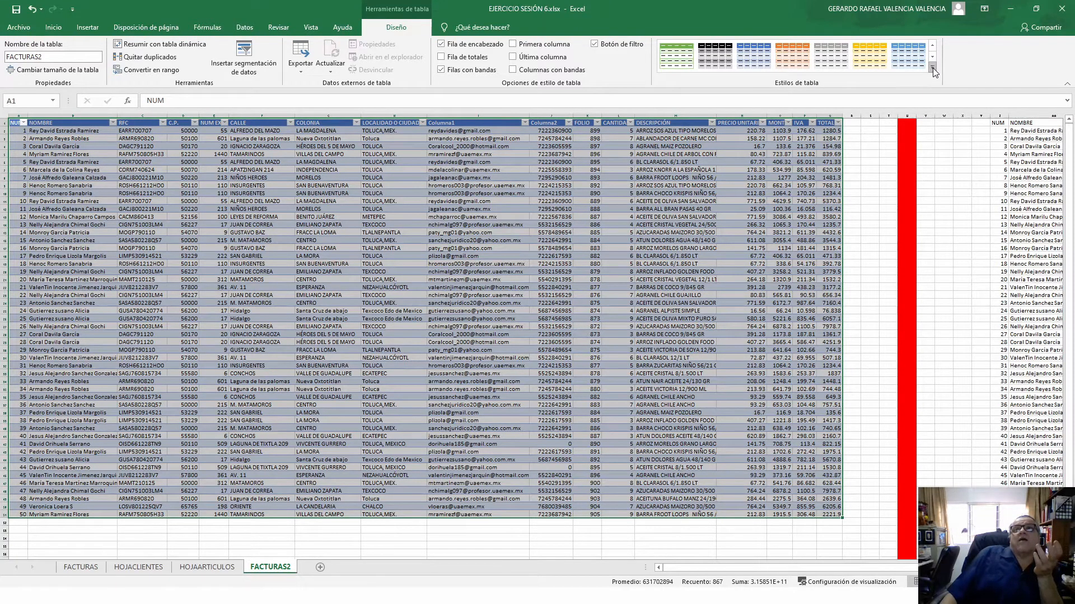
pyautogui.click(932, 68)
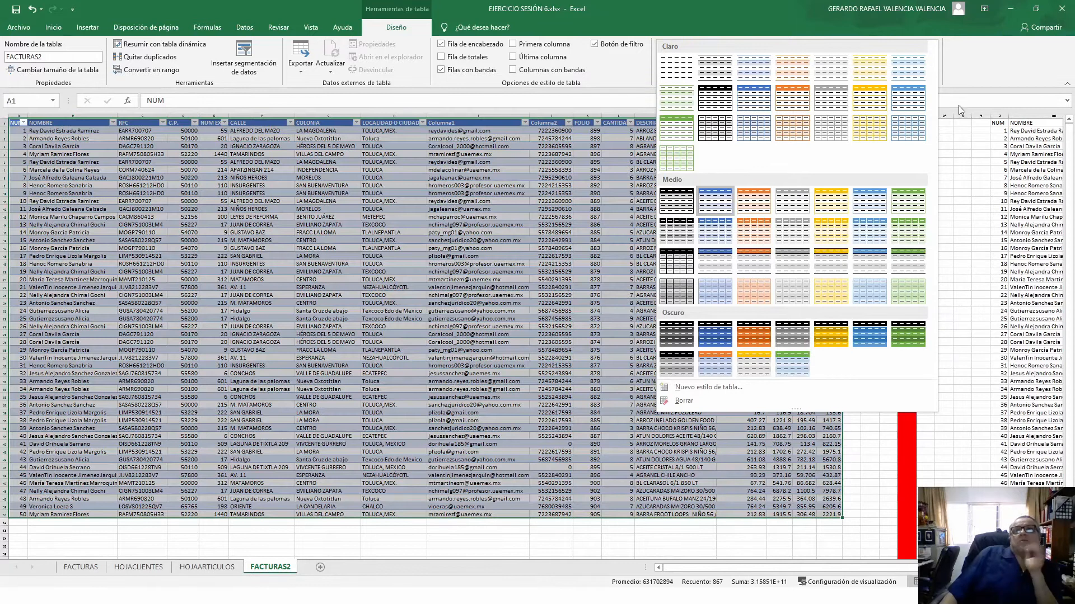
pyautogui.click(983, 71)
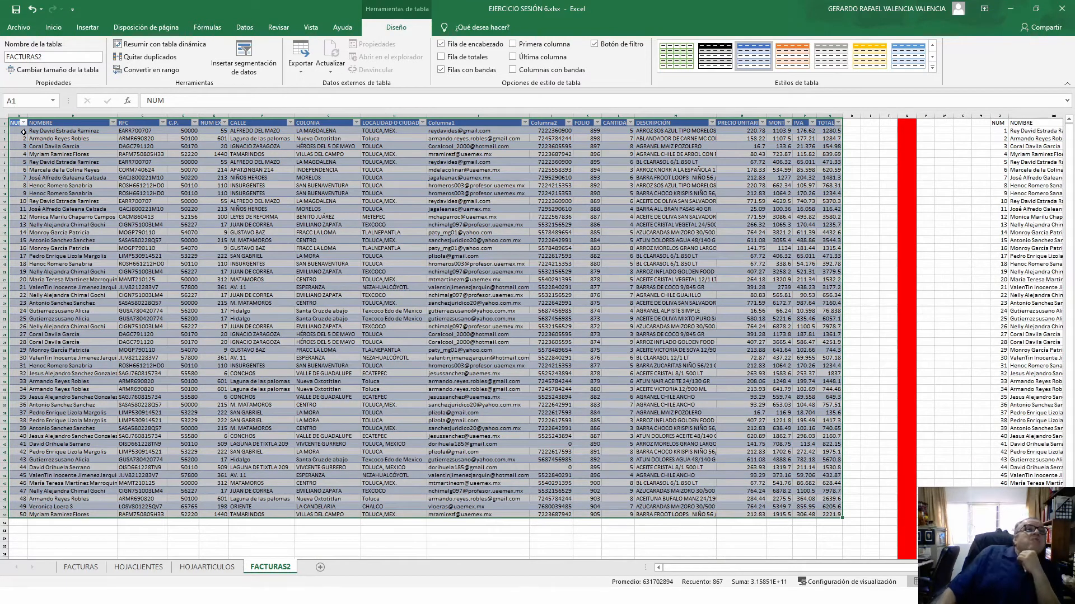
pyautogui.click(114, 122)
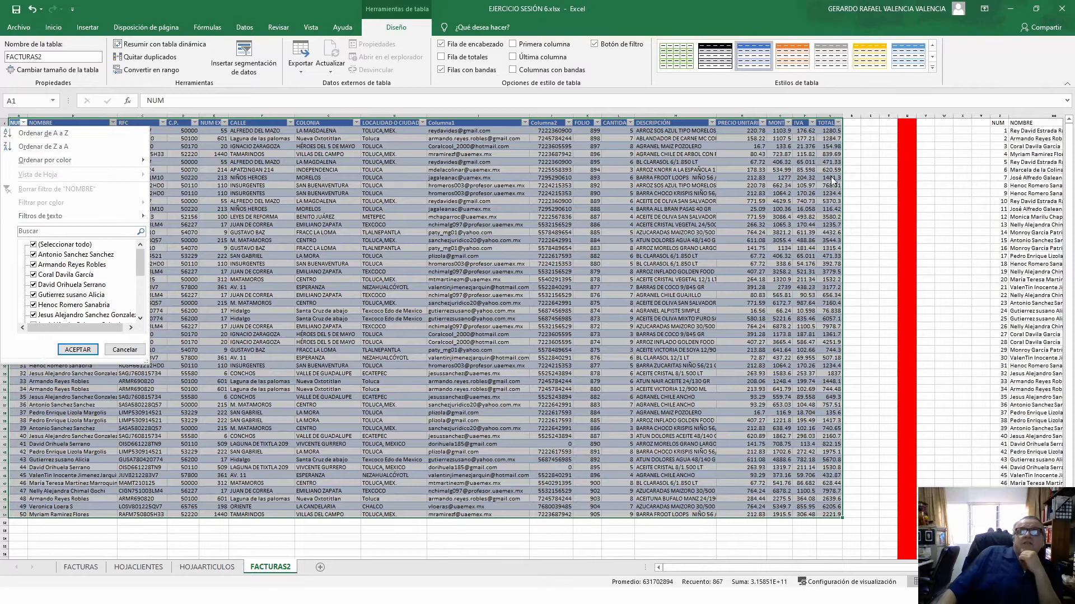
pyautogui.click(864, 187)
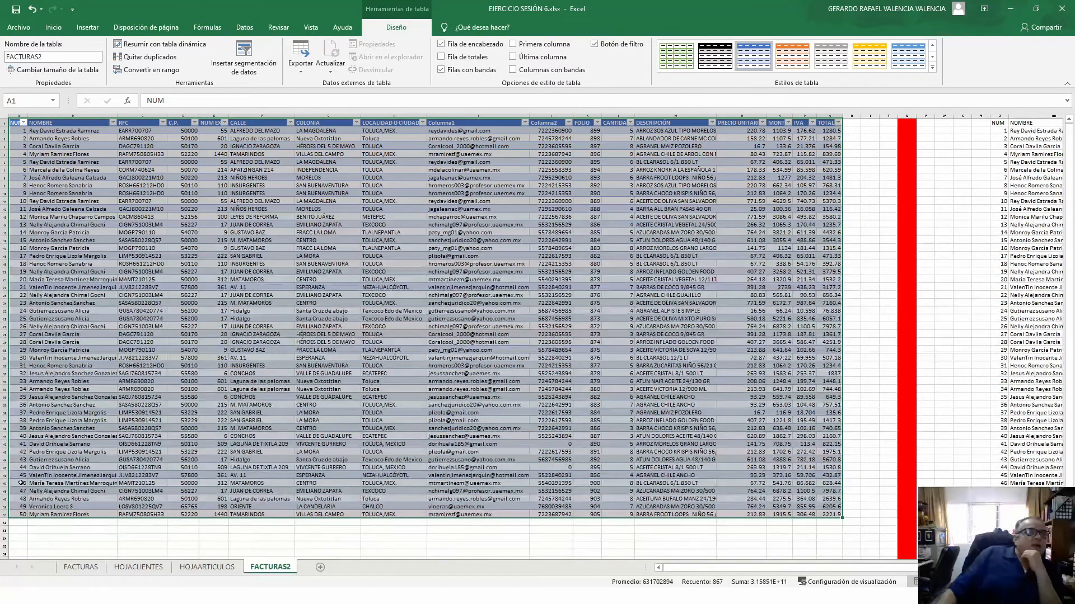
pyautogui.click(22, 520)
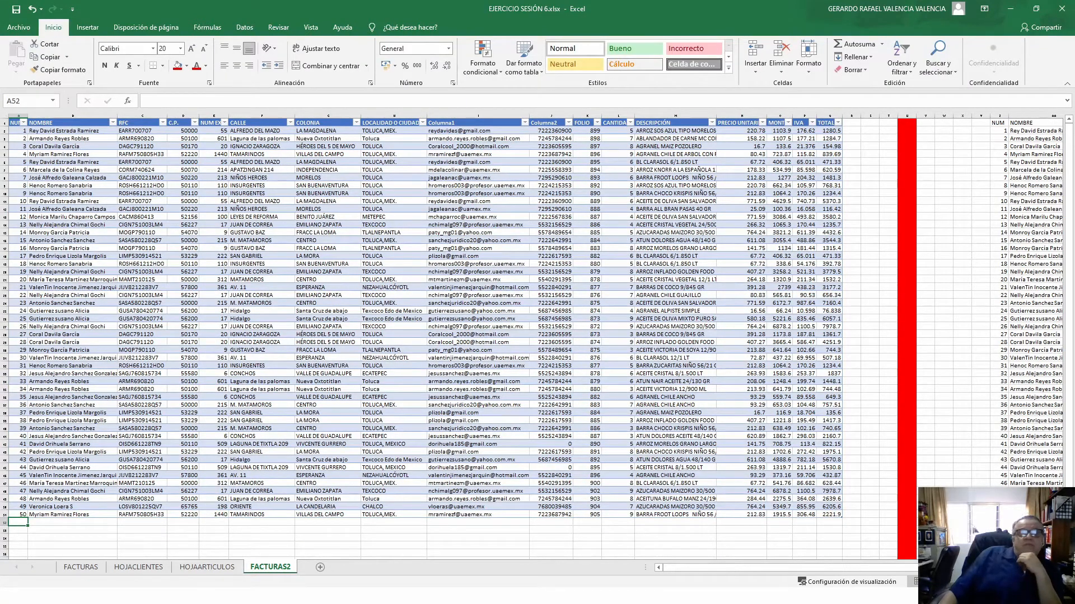
pyautogui.write('51')
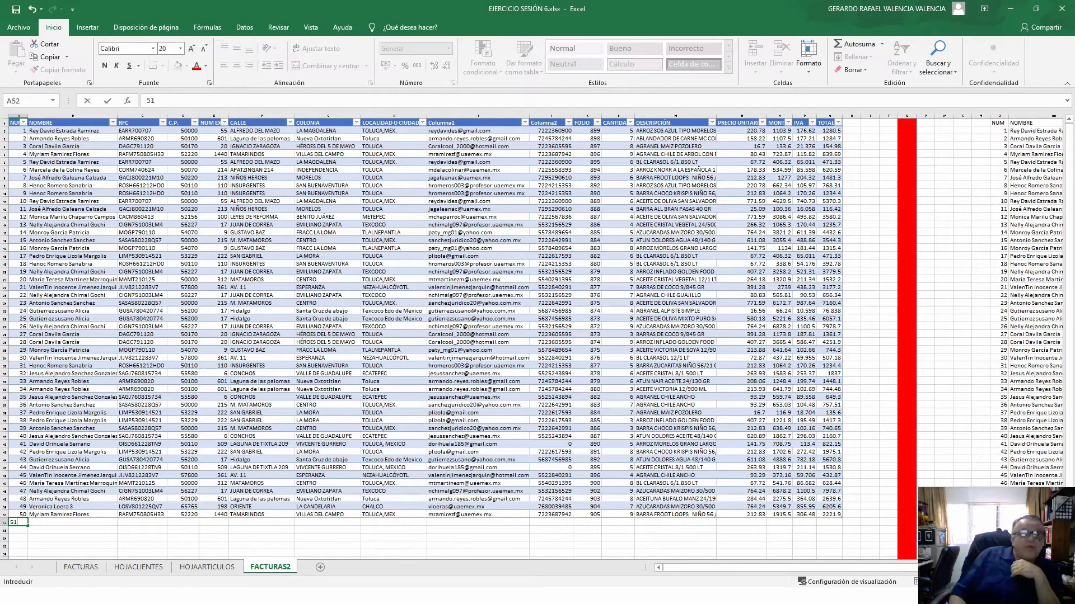
pyautogui.press('Return')
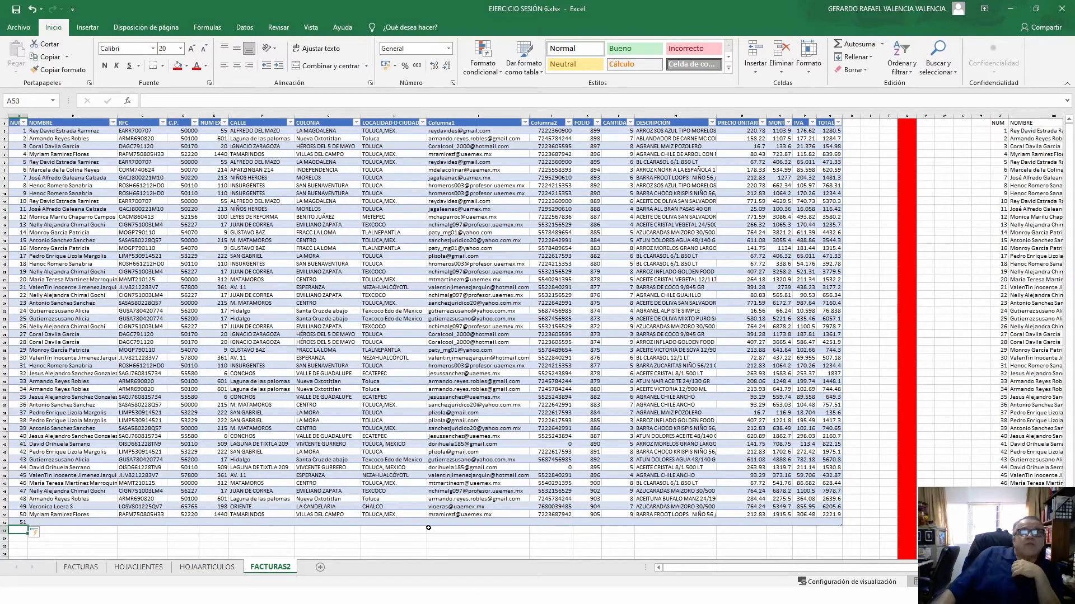
pyautogui.click(832, 507)
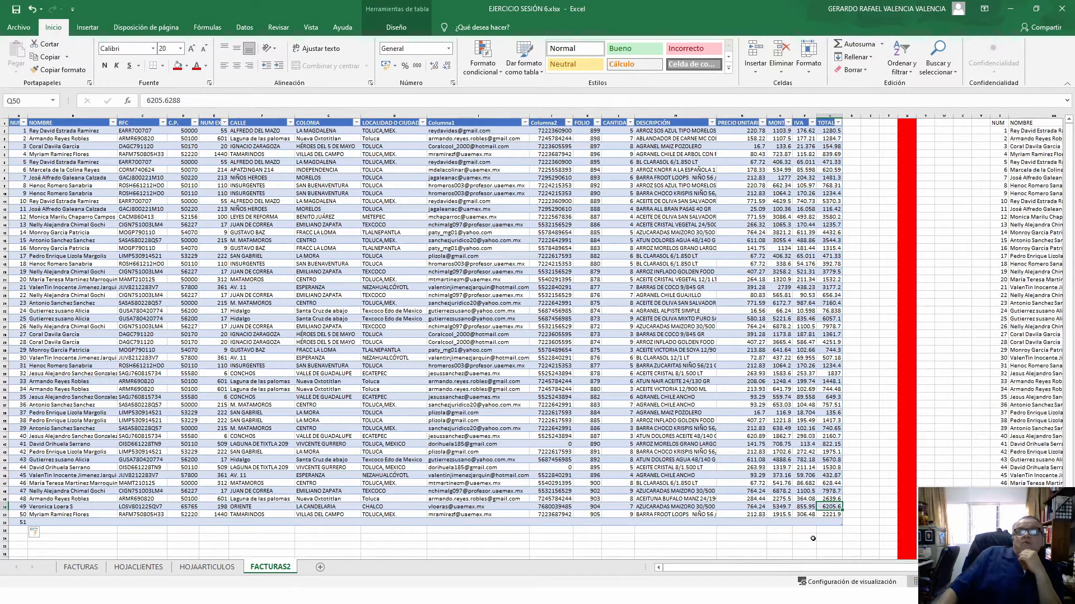
pyautogui.click(811, 508)
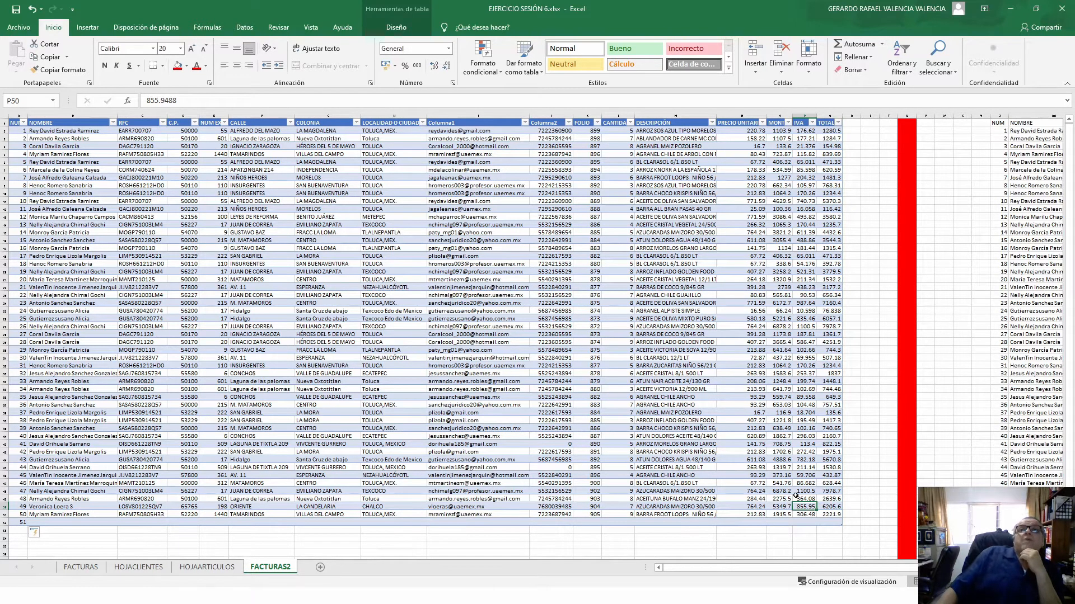
pyautogui.click(808, 130)
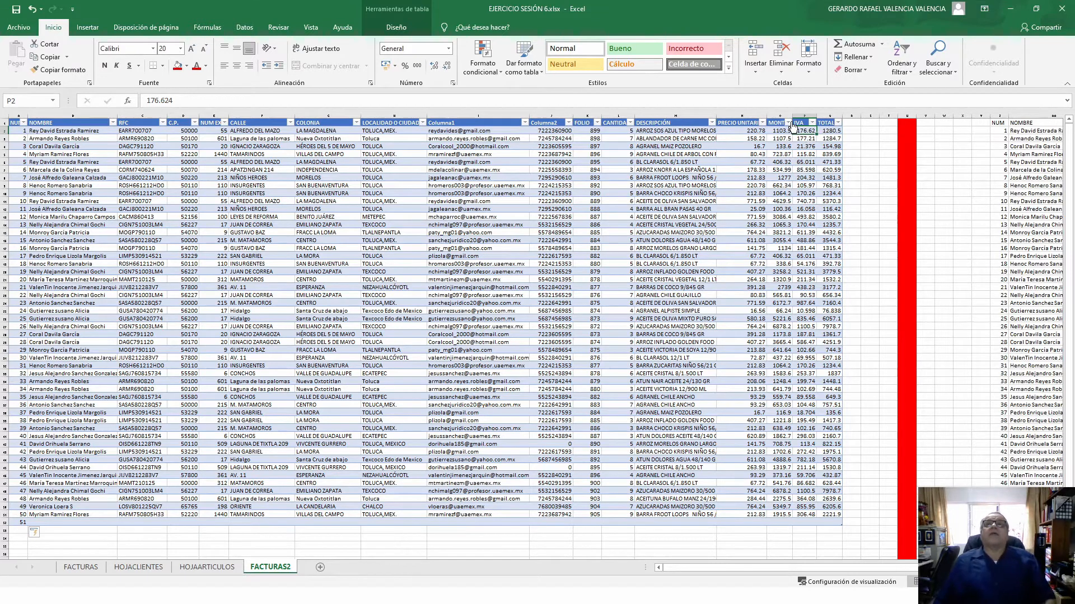
pyautogui.click(781, 131)
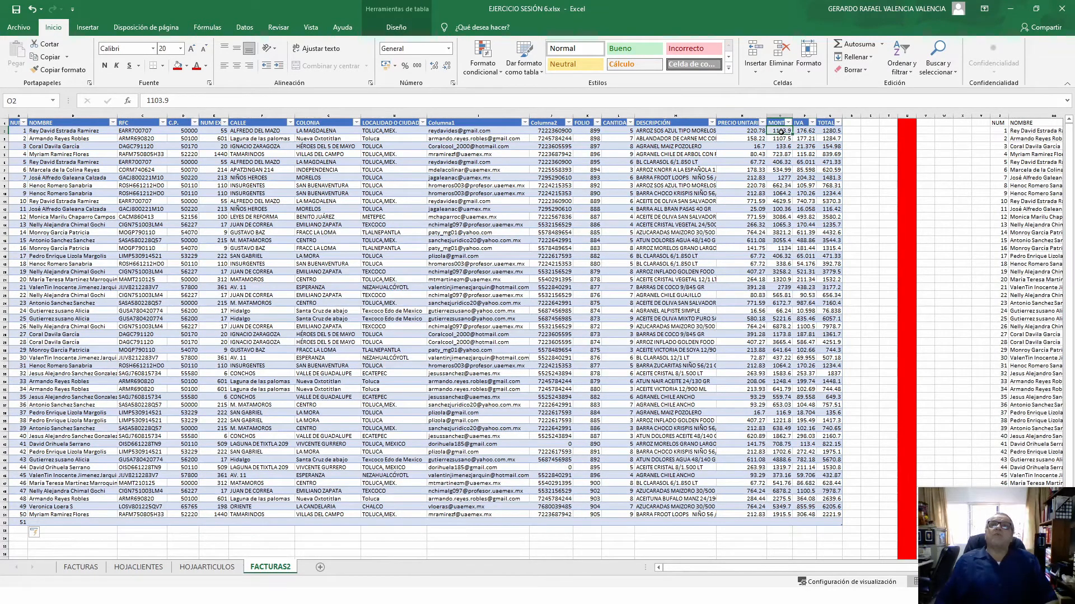
pyautogui.click(743, 131)
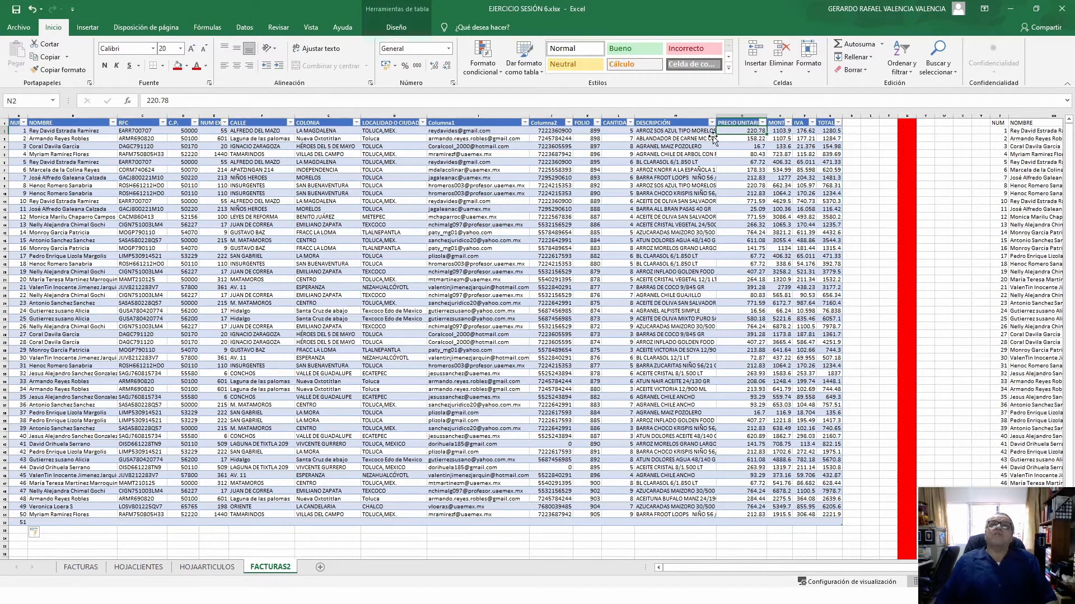
pyautogui.click(620, 132)
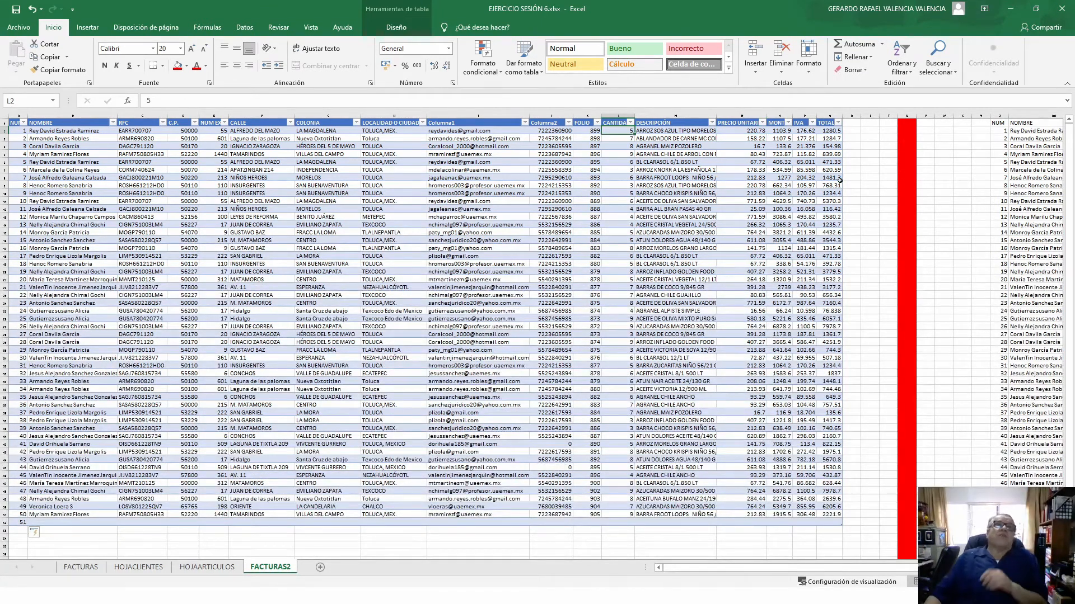
pyautogui.click(780, 132)
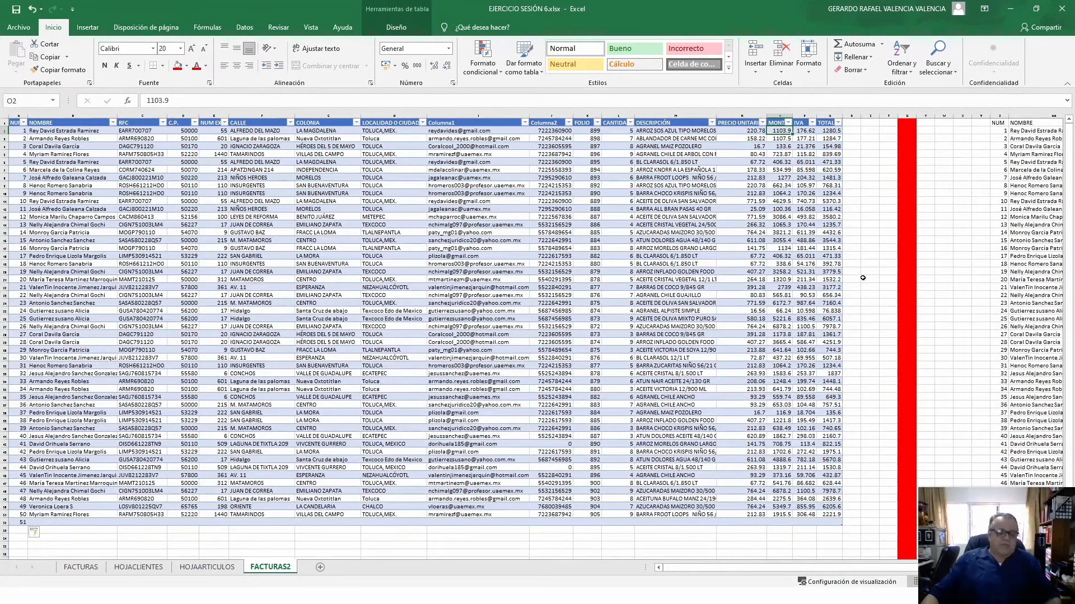
pyautogui.scroll(9, 834, 350)
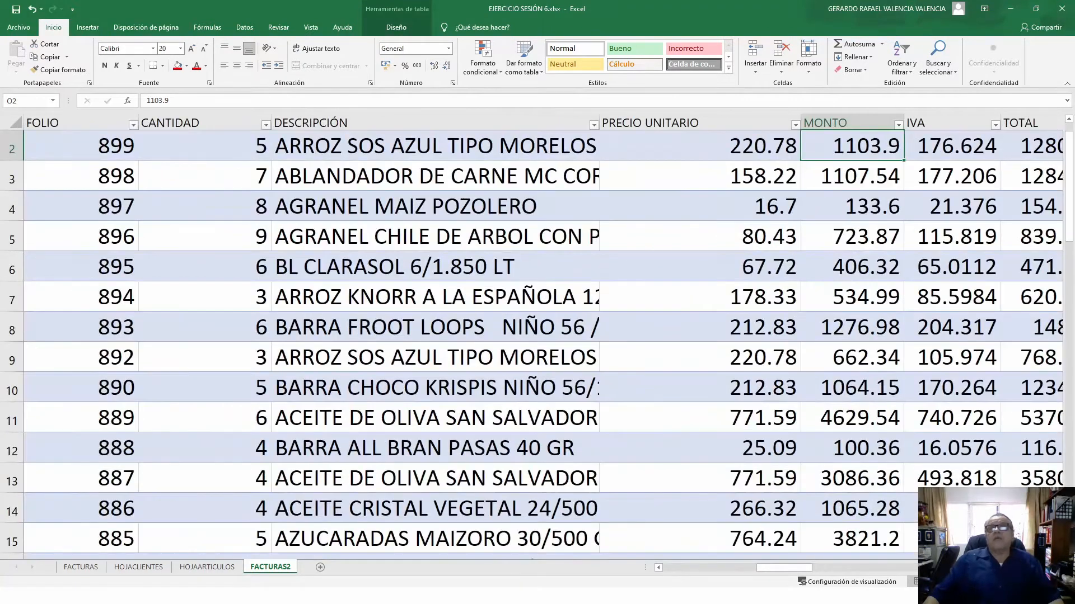
# - Clear the existing MONTO, IVA and TOTAL values in O2:Q52
pyautogui.hscroll(2, 537, 336)
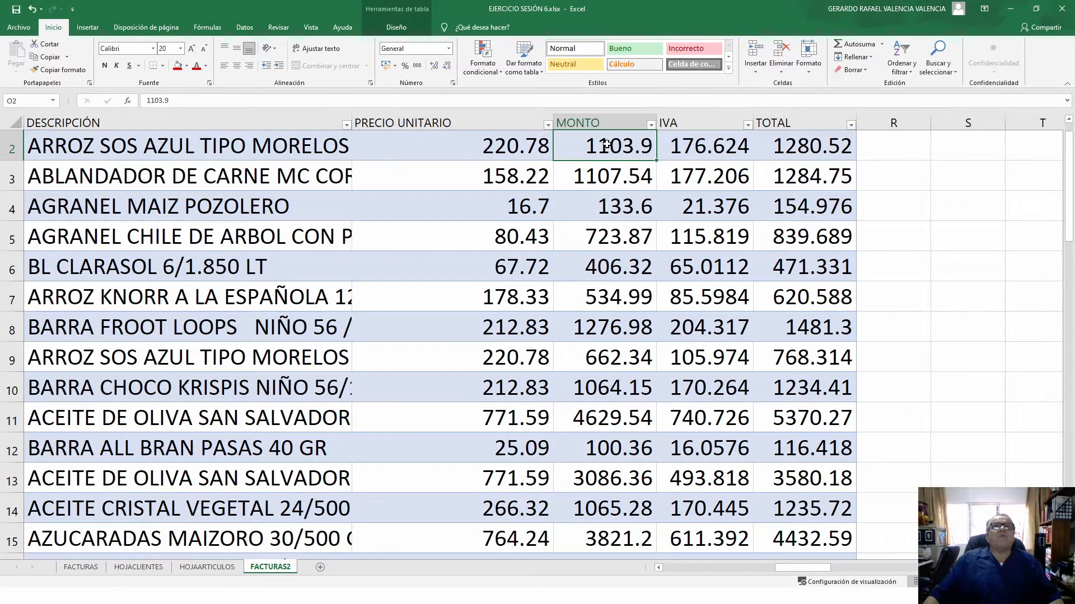
pyautogui.moveTo(606, 144); pyautogui.dragTo(774, 183)
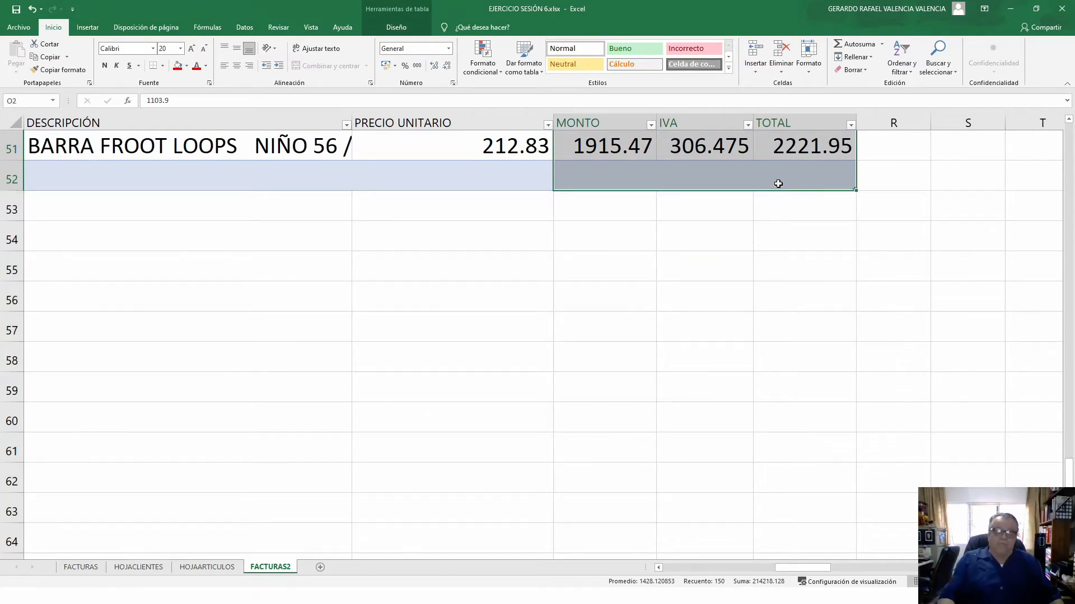
pyautogui.scroll(17, 778, 184)
pyautogui.click(582, 181)
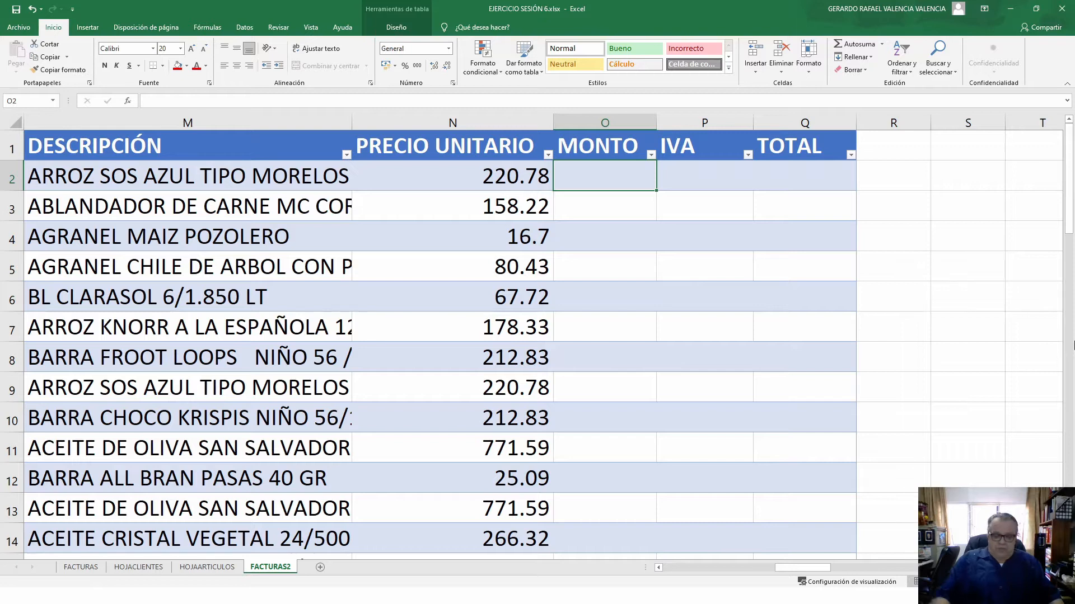
pyautogui.write('=')
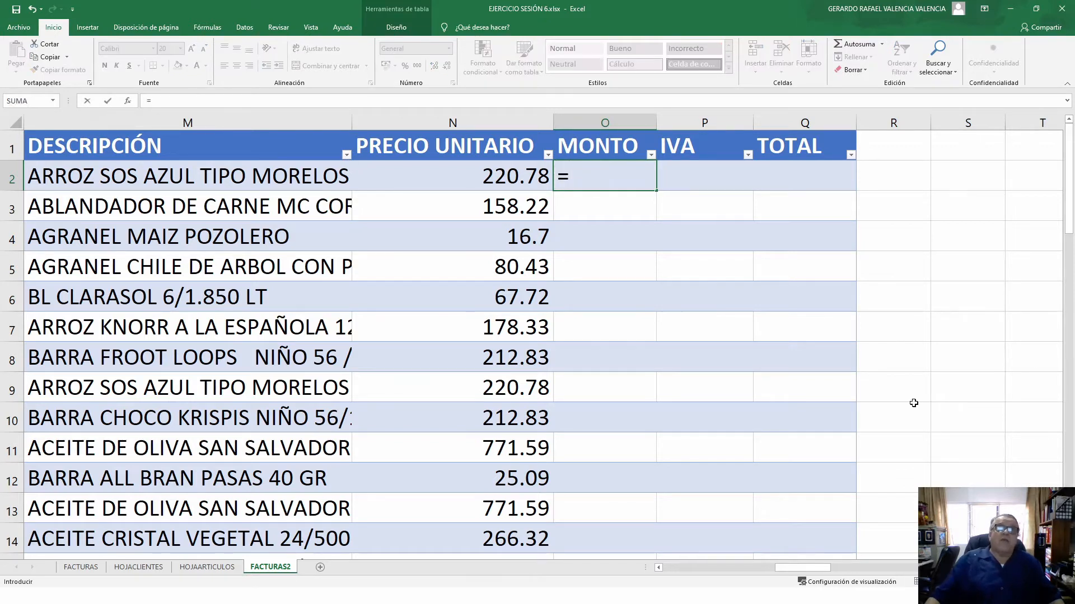
pyautogui.click(659, 567)
pyautogui.click(659, 567)
pyautogui.click(235, 181)
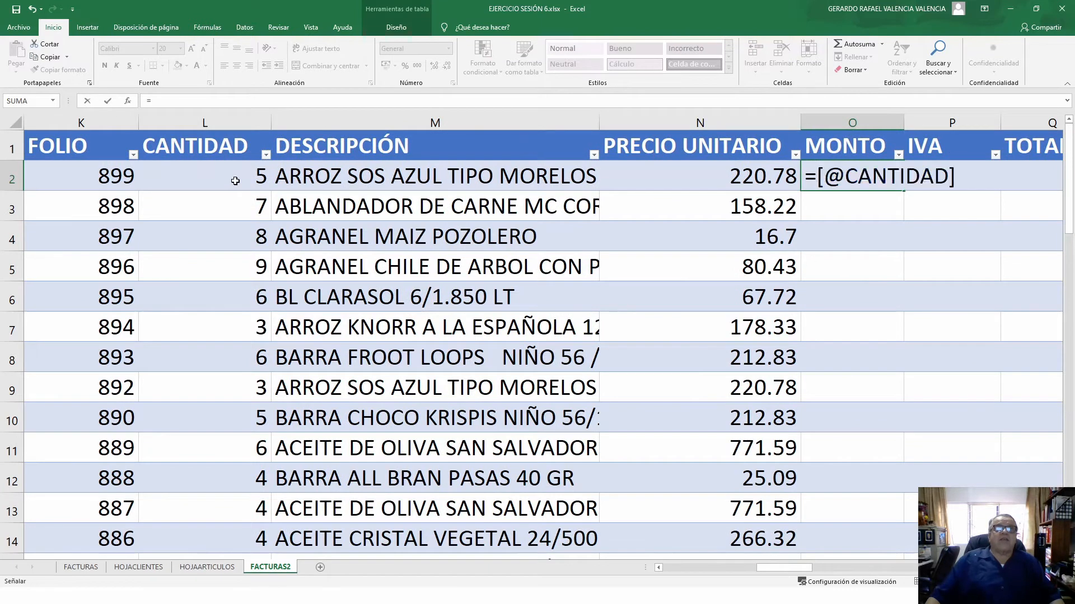
pyautogui.write('*')
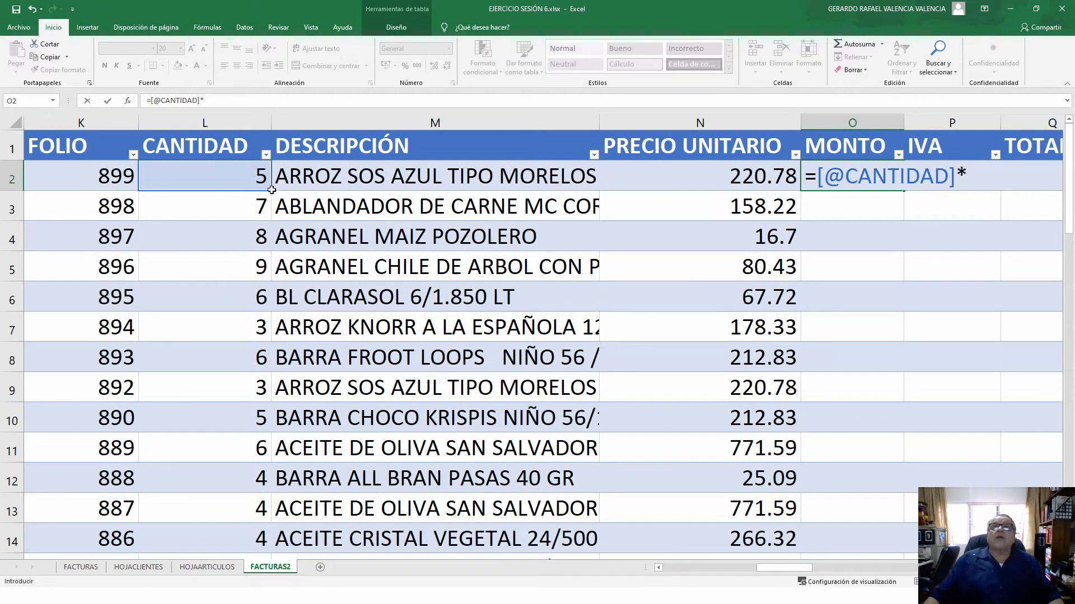
pyautogui.click(689, 174)
pyautogui.press('Return')
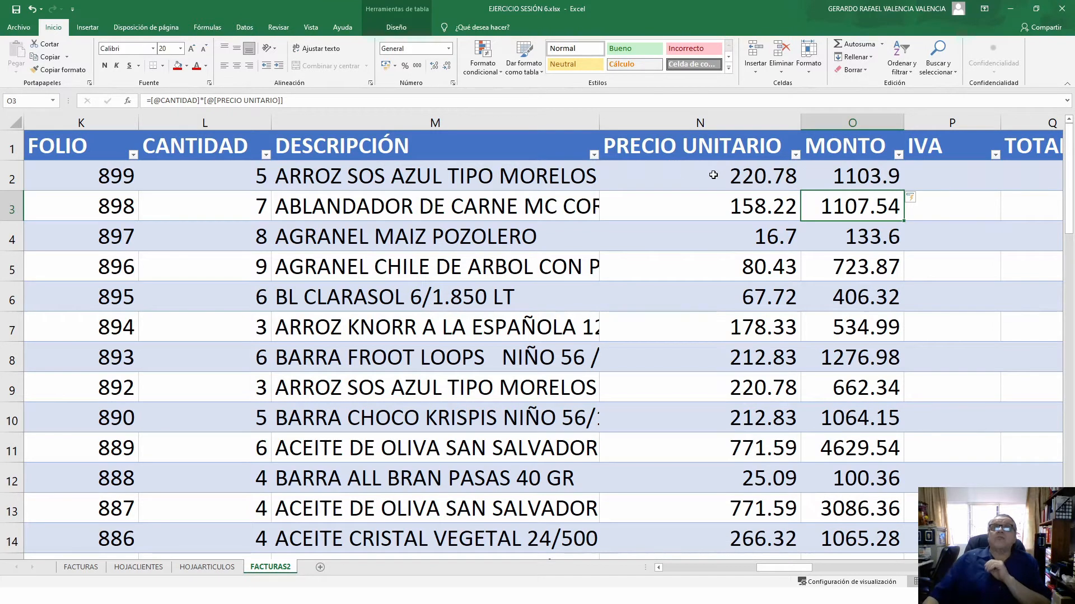
pyautogui.click(866, 182)
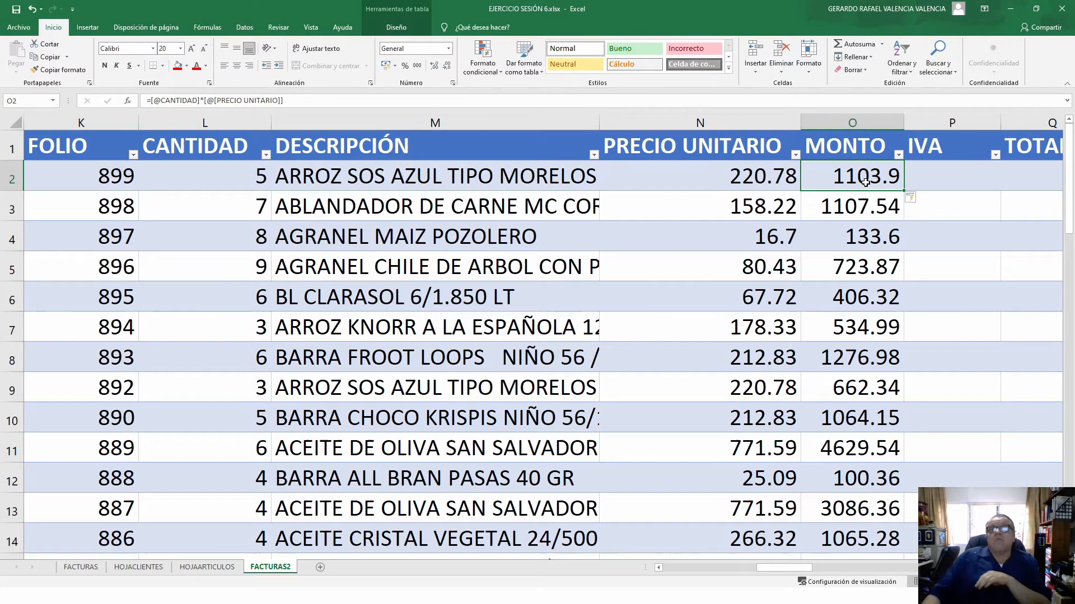
pyautogui.scroll(-8, 924, 336)
pyautogui.scroll(-8, 927, 452)
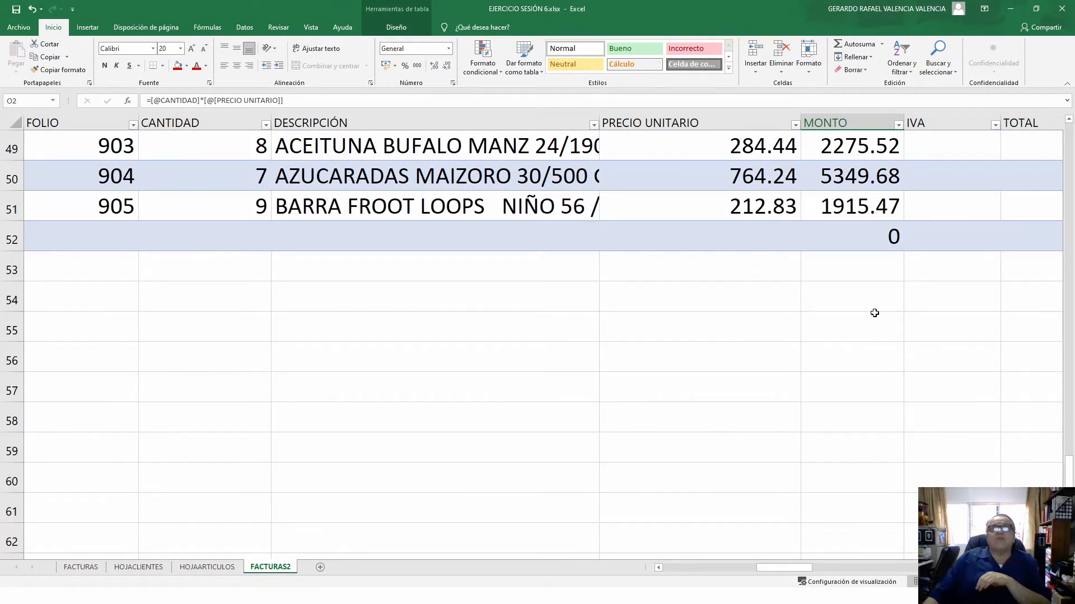
pyautogui.scroll(11, 914, 284)
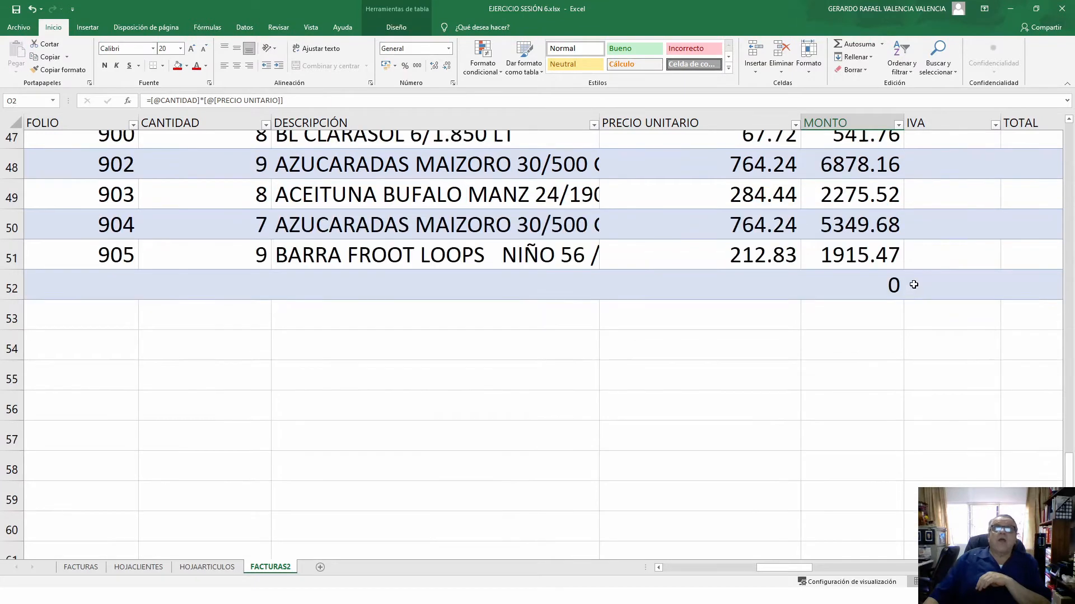
pyautogui.scroll(5, 914, 284)
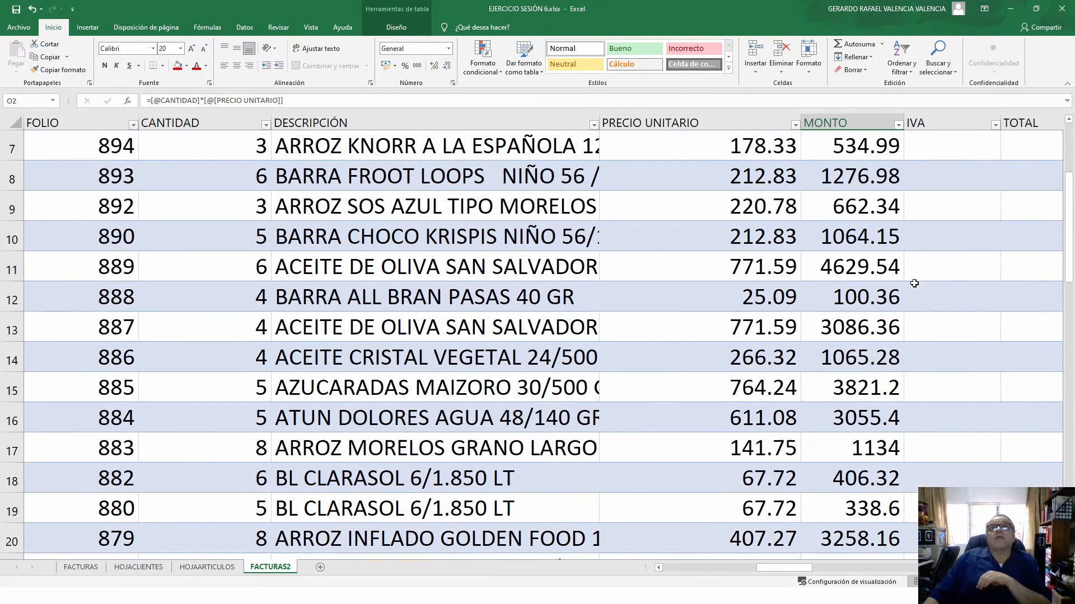
pyautogui.click(963, 175)
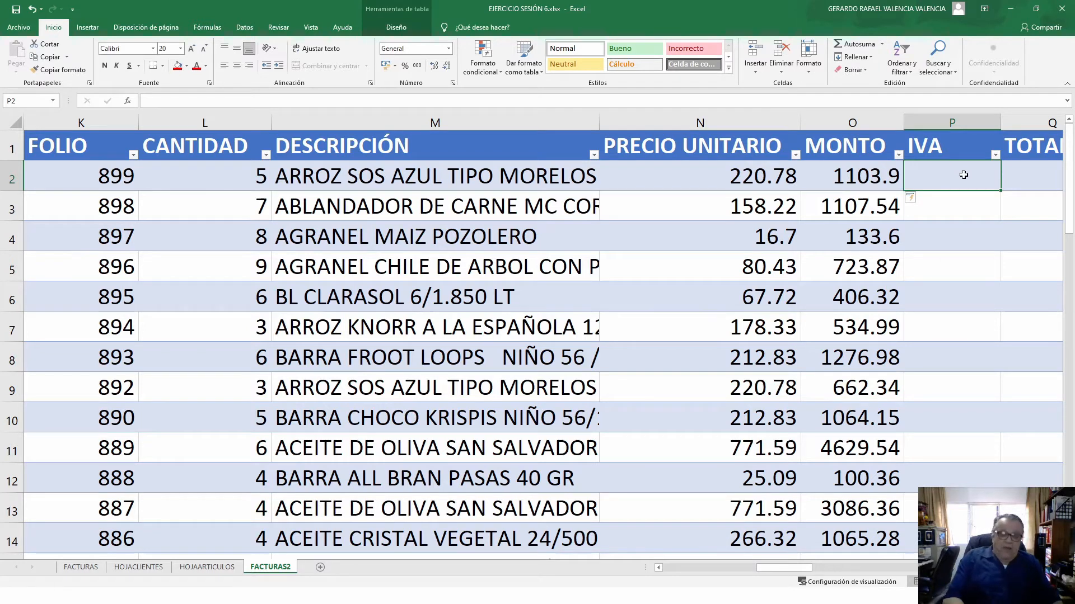
pyautogui.write('=')
pyautogui.press('Left')
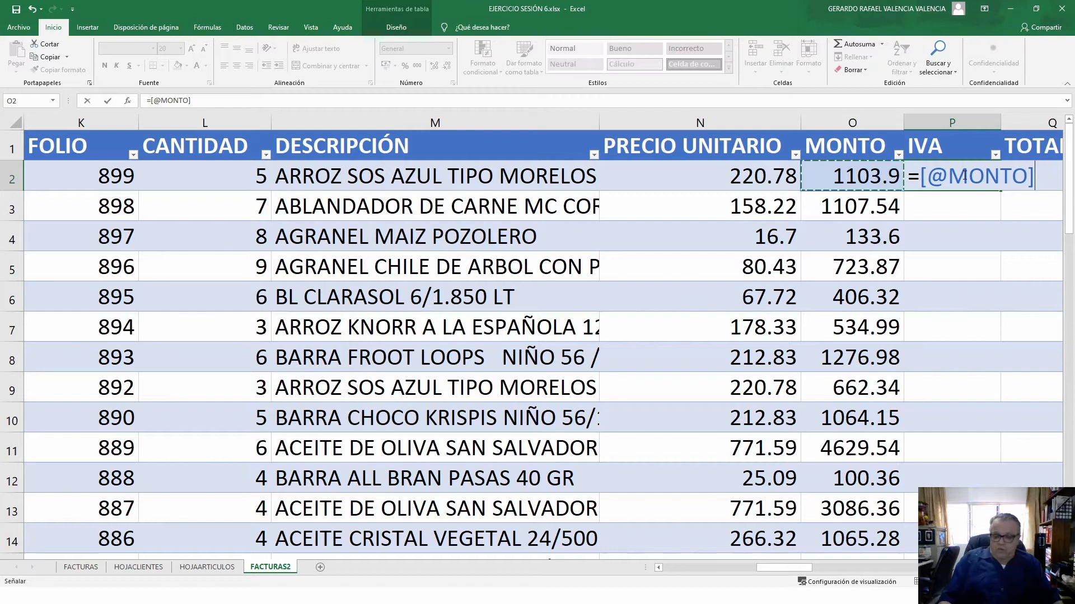
pyautogui.write('*0.16')
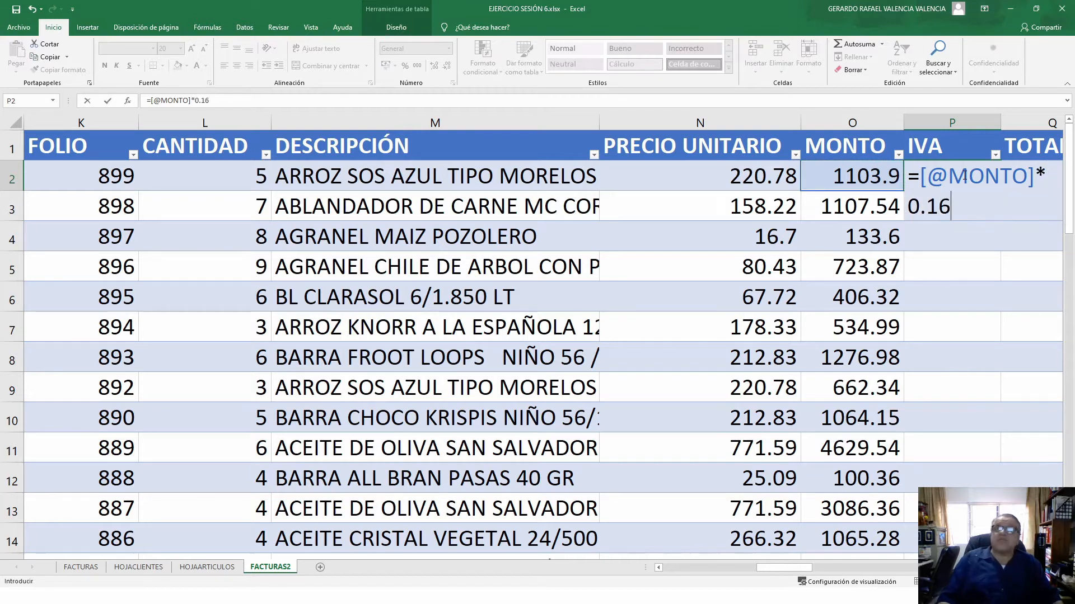
pyautogui.press('Return')
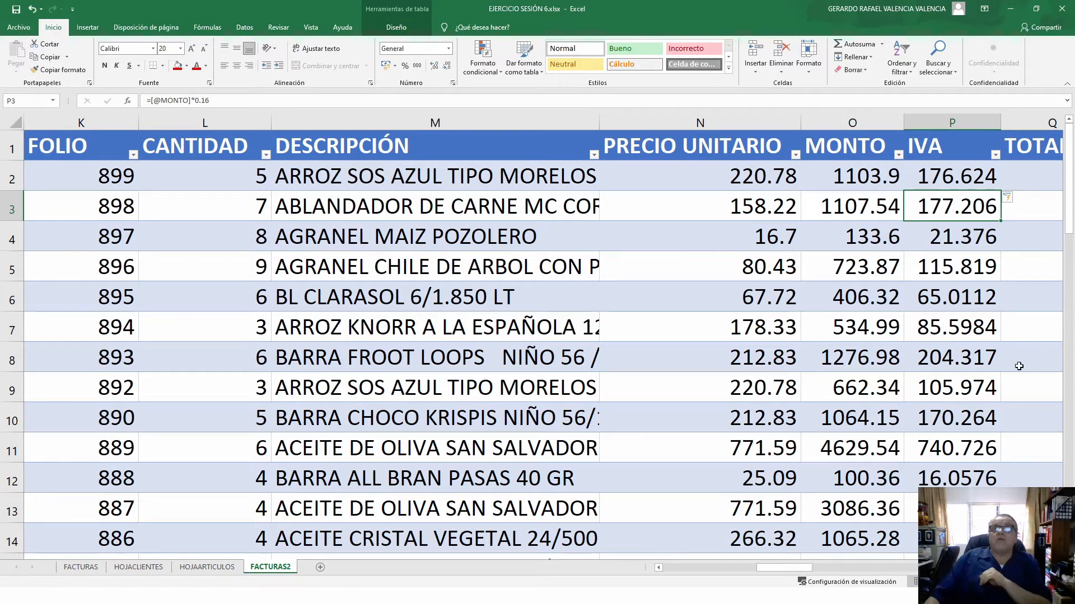
pyautogui.scroll(-15, 1010, 479)
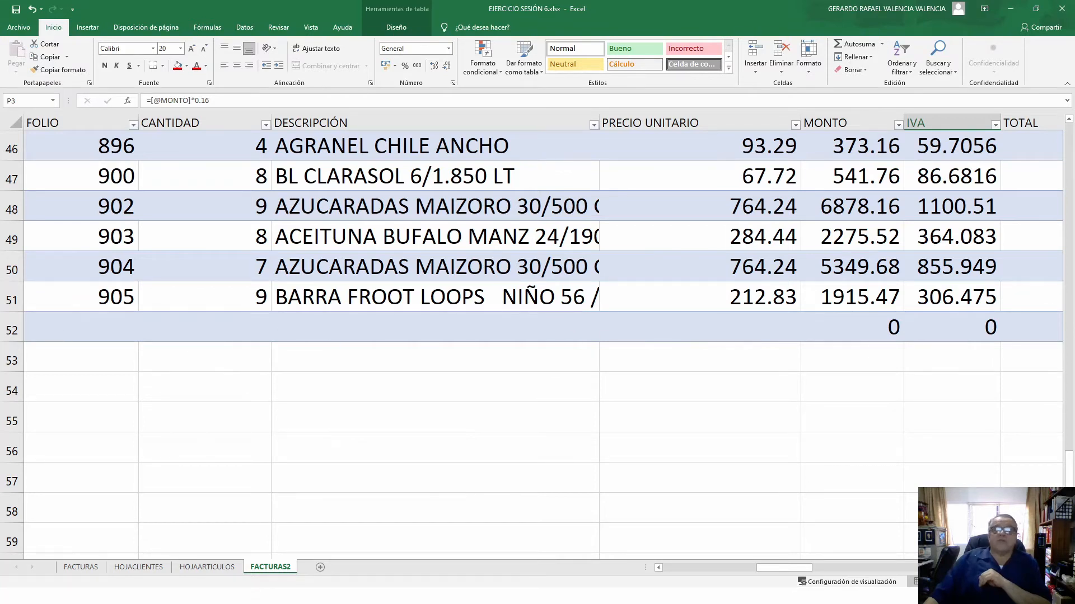
pyautogui.hscroll(2, 858, 464)
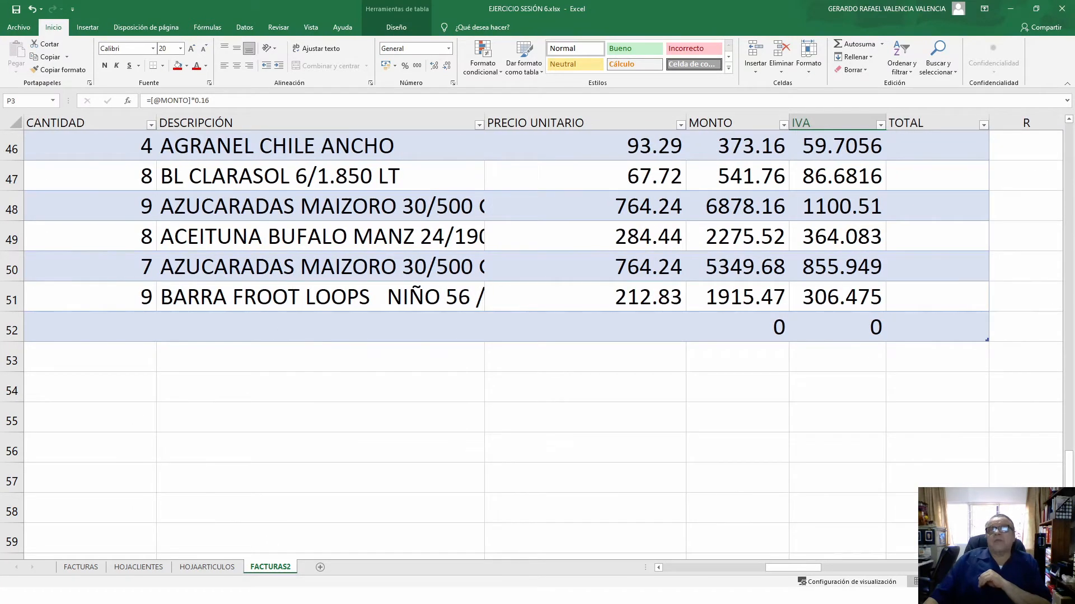
pyautogui.scroll(12, 858, 464)
pyautogui.scroll(3, 859, 464)
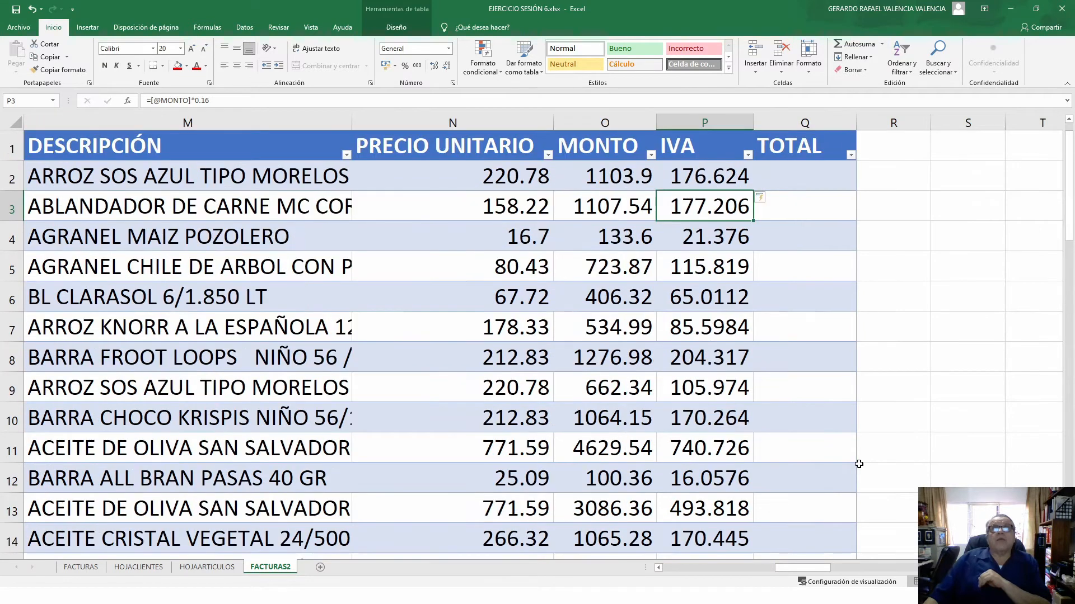
pyautogui.click(810, 175)
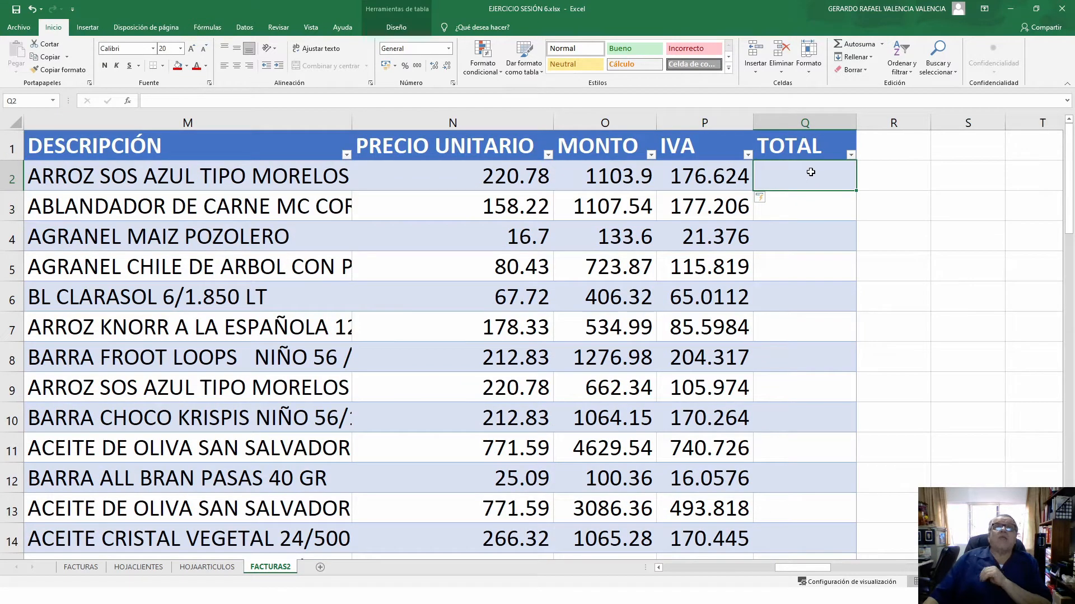
pyautogui.write('=')
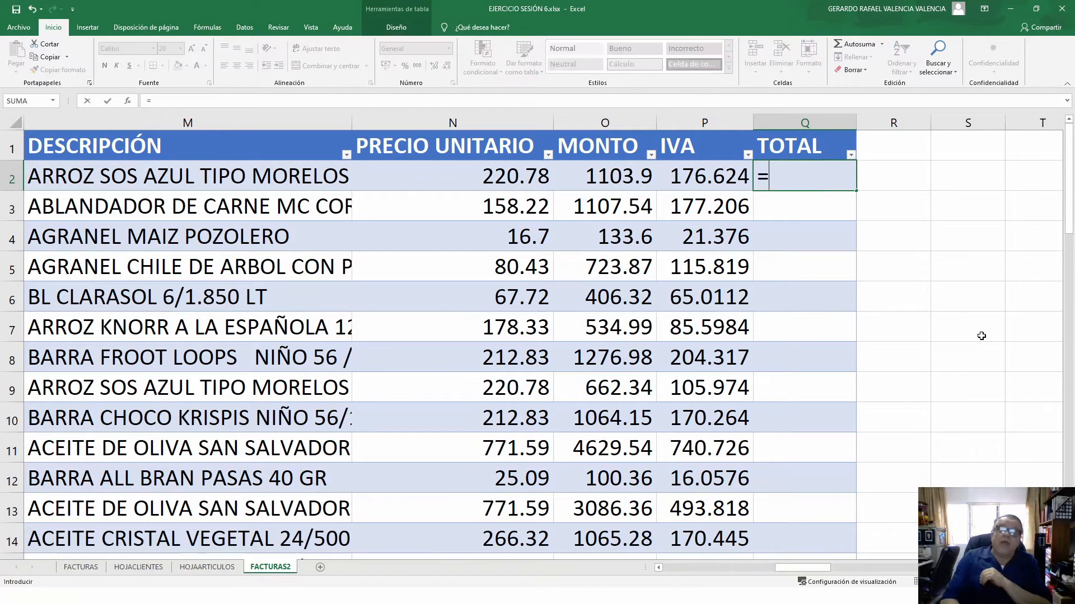
pyautogui.press('Left')
pyautogui.press('Left')
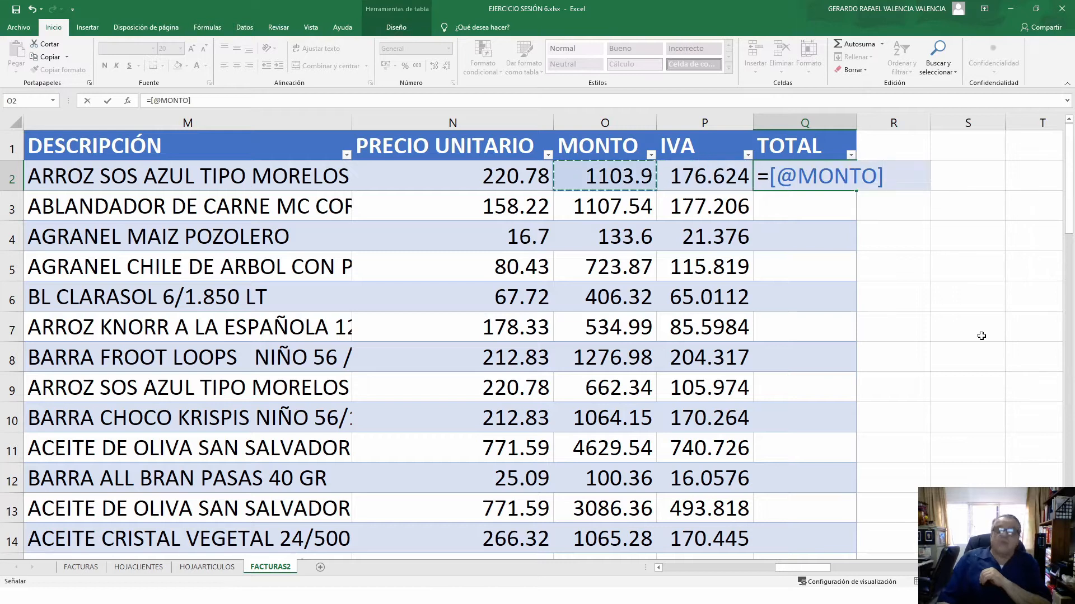
pyautogui.write('+')
pyautogui.press('Left')
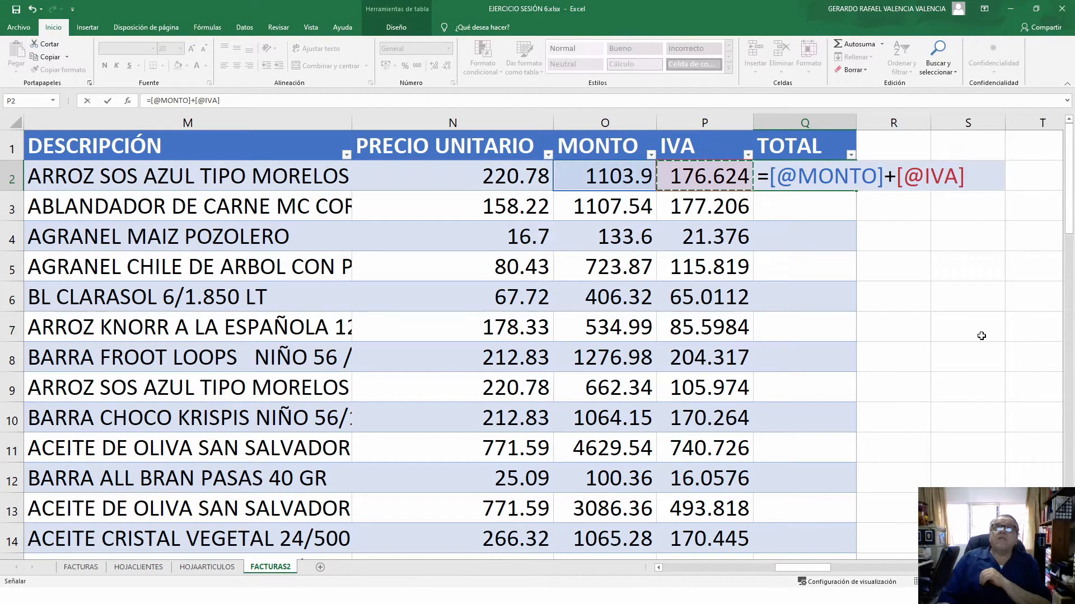
pyautogui.press('Return')
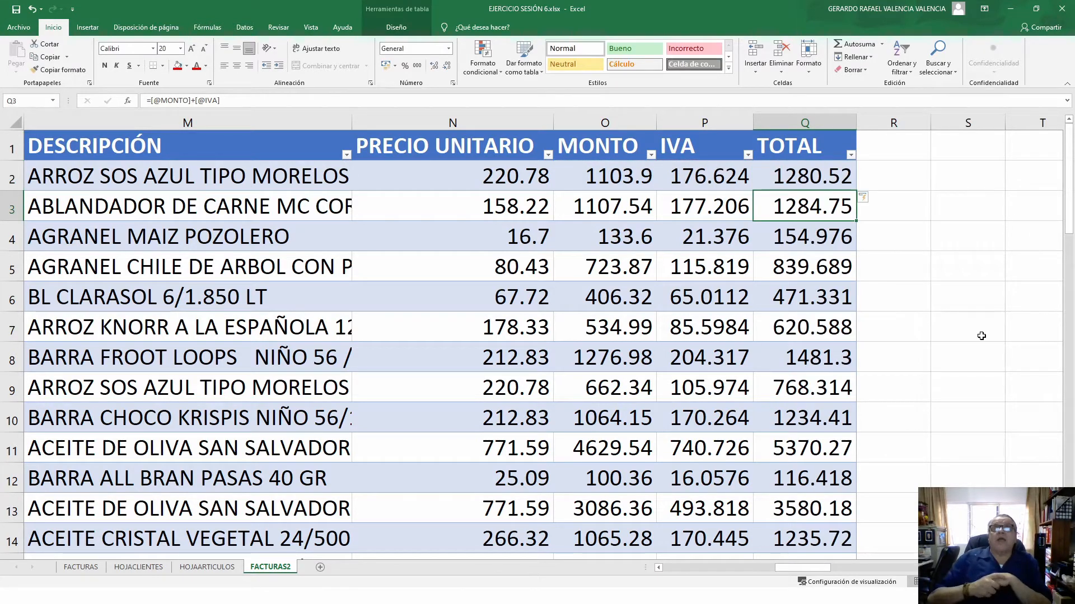
# - Scroll to the table's end and select the MONTO cell of empty row 52
pyautogui.scroll(-4, 792, 465)
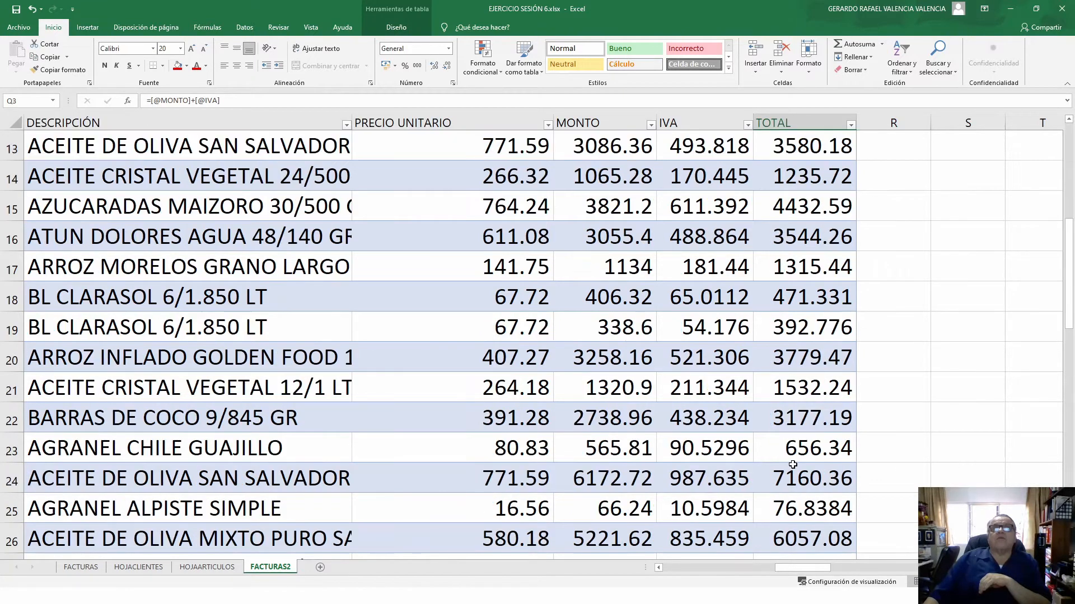
pyautogui.scroll(-13, 792, 465)
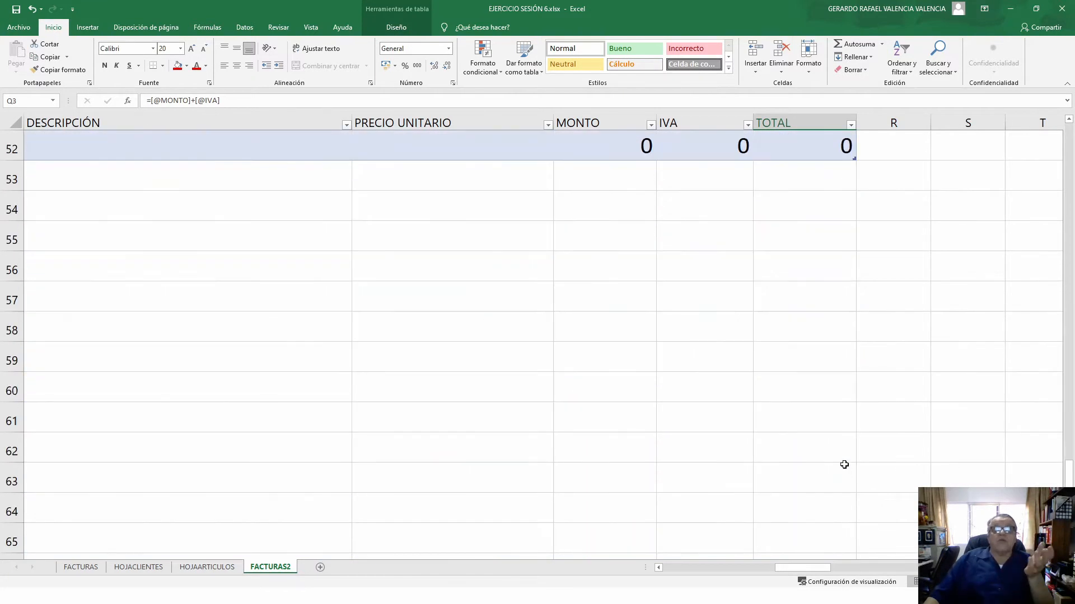
pyautogui.scroll(5, 844, 464)
pyautogui.scroll(-2, 828, 467)
pyautogui.click(593, 421)
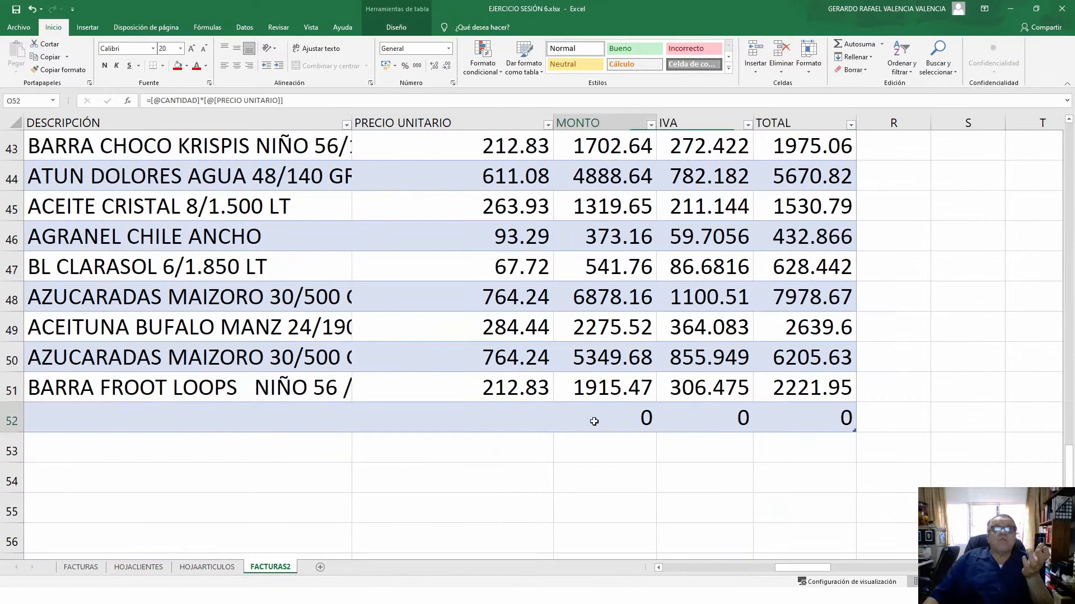
# - Enter the client's name in row 52's NOMBRE cell using AutoComplete
pyautogui.press('Left')
pyautogui.press('Left')
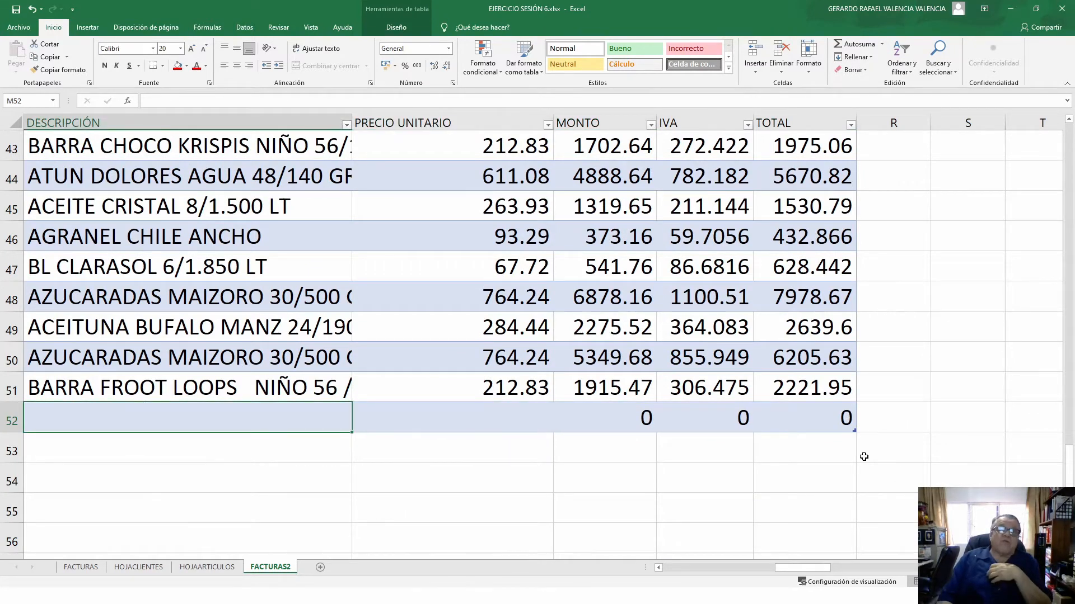
pyautogui.press('Left')
pyautogui.press('Left')
pyautogui.press('Left')
pyautogui.press('Left')
pyautogui.press('Left')
pyautogui.press('Left')
pyautogui.press('Left')
pyautogui.press('Left')
pyautogui.press('Left')
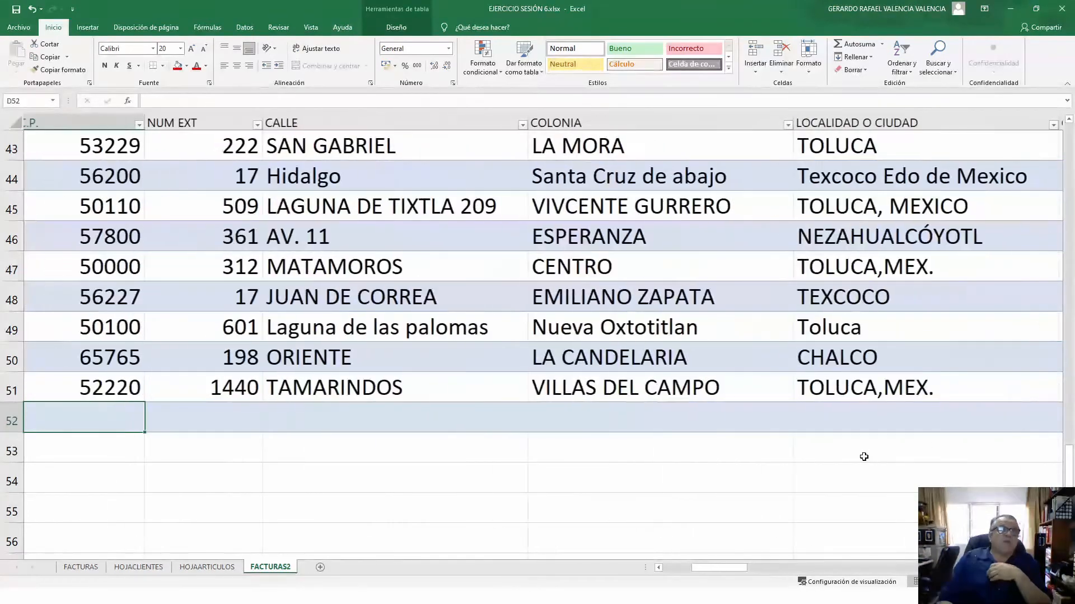
pyautogui.press('Left')
pyautogui.press('Left')
pyautogui.press('Left')
pyautogui.press('Right')
pyautogui.press('Right')
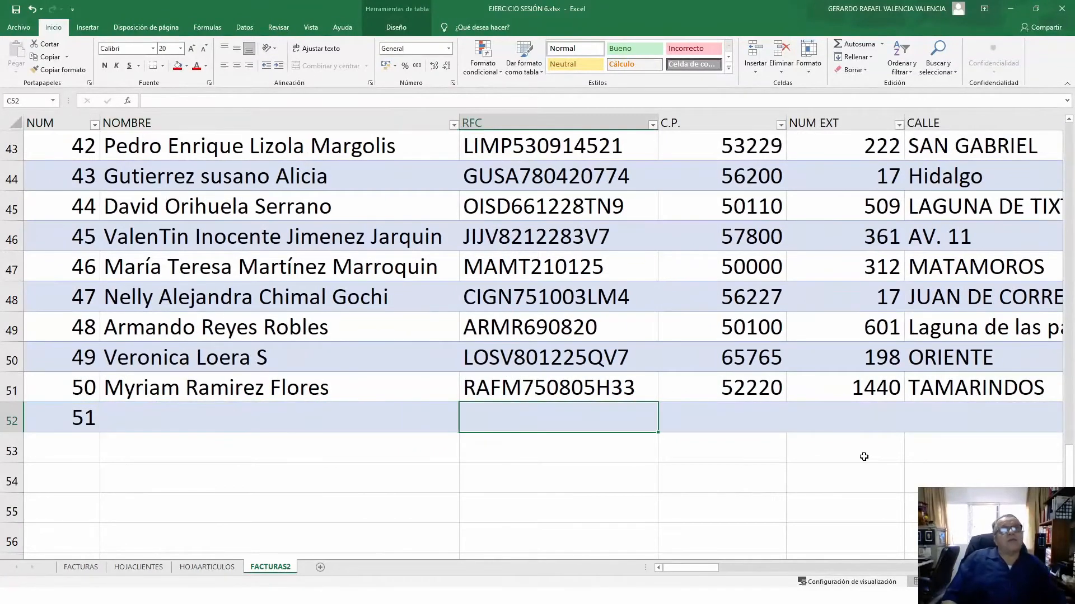
pyautogui.press('Left')
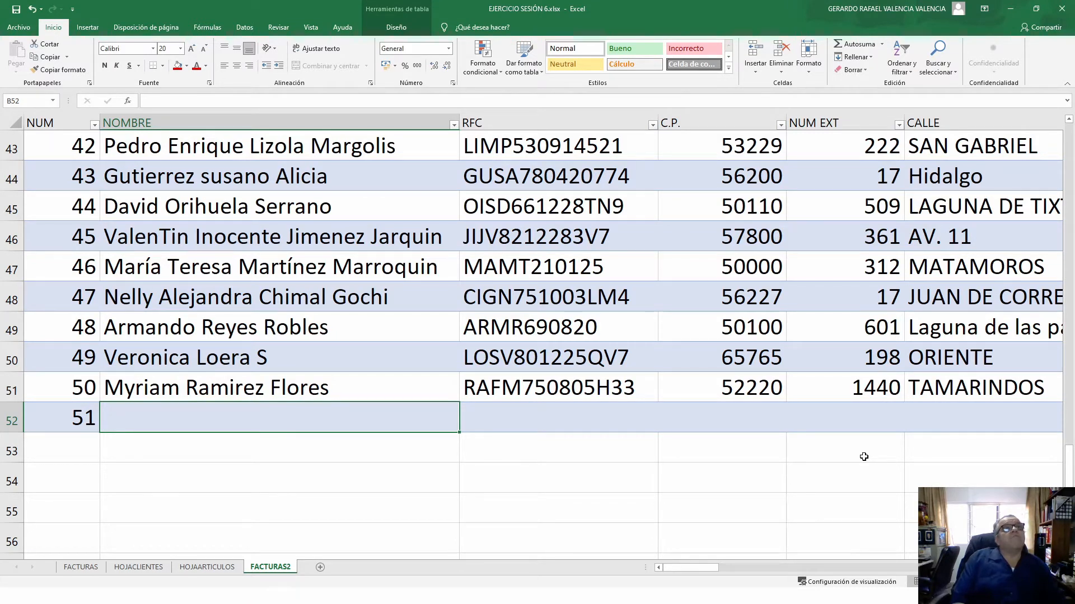
pyautogui.write('GU')
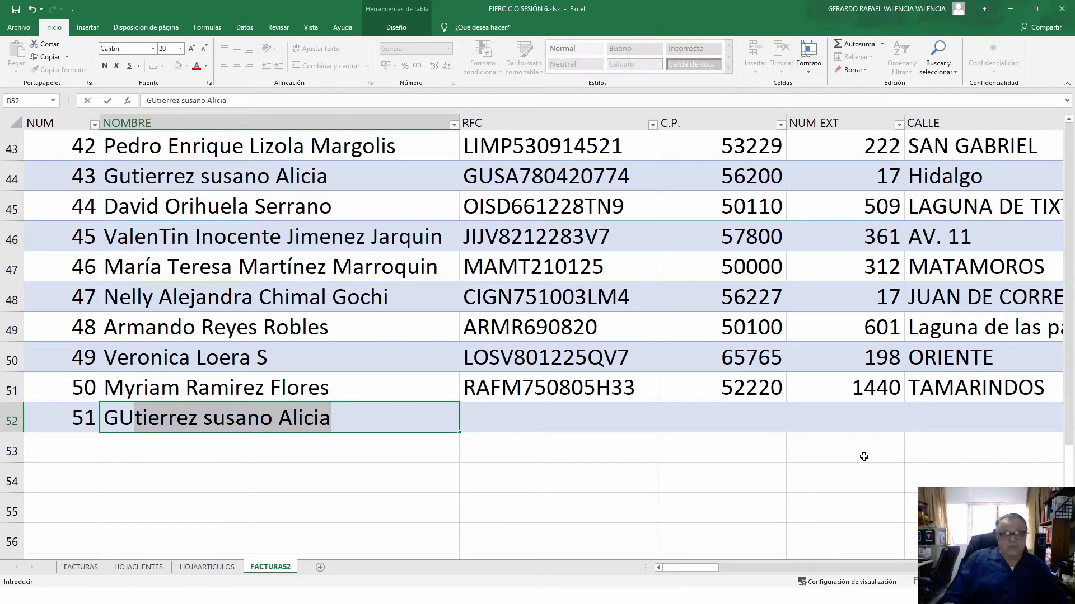
pyautogui.press('Tab')
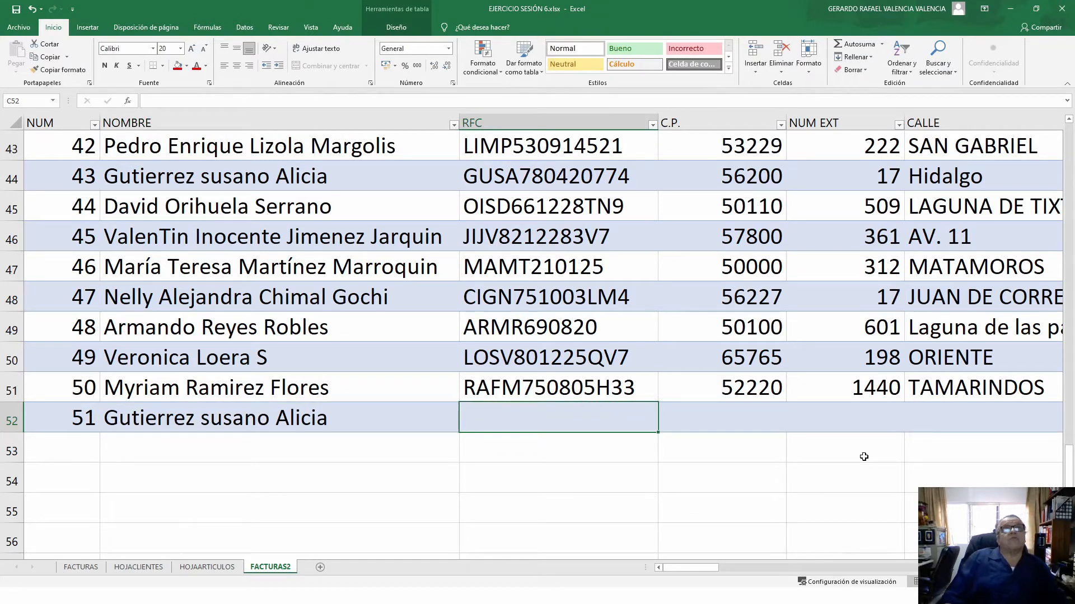
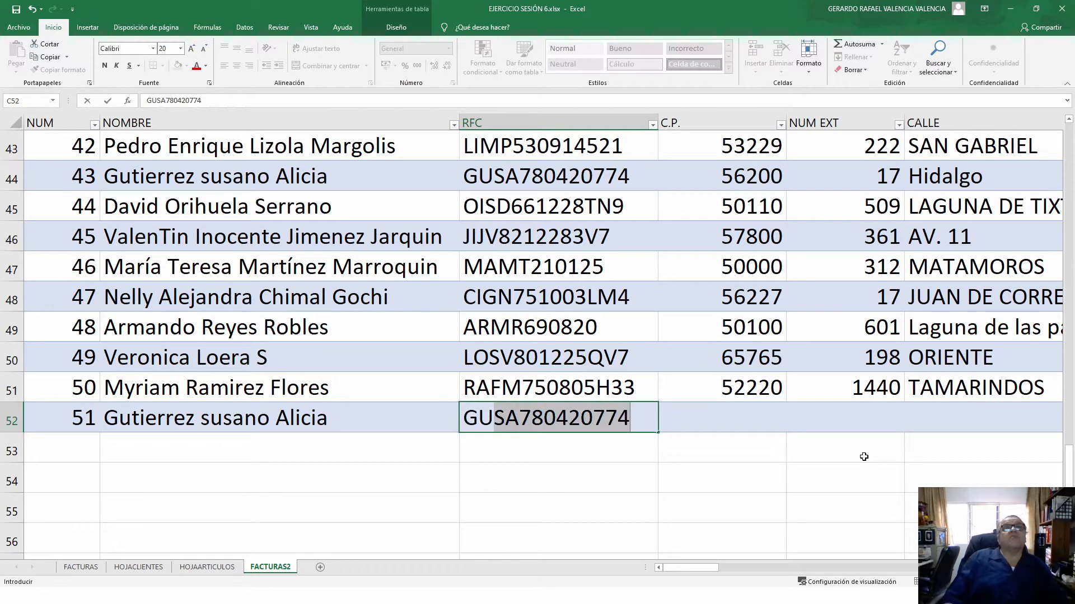
# - Fill in row 52's RFC, postal code and exterior number
pyautogui.press('Tab')
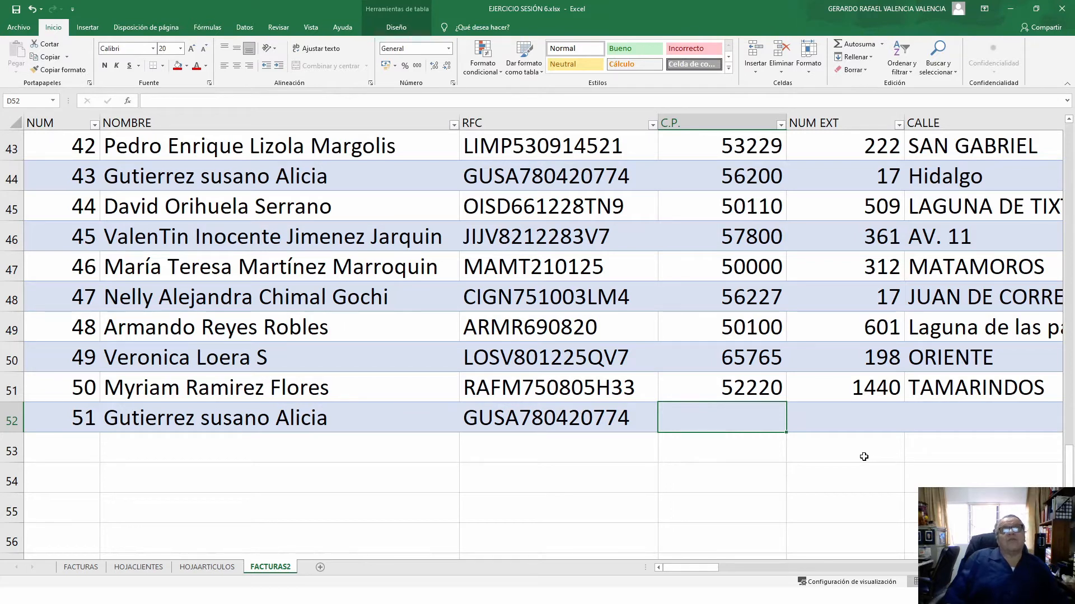
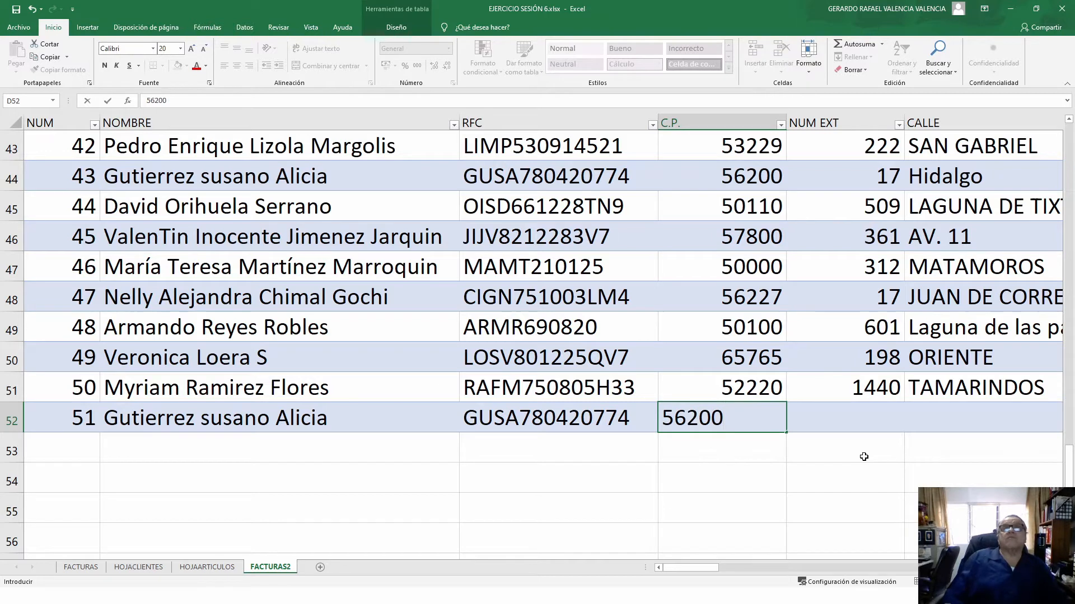
pyautogui.press('Tab')
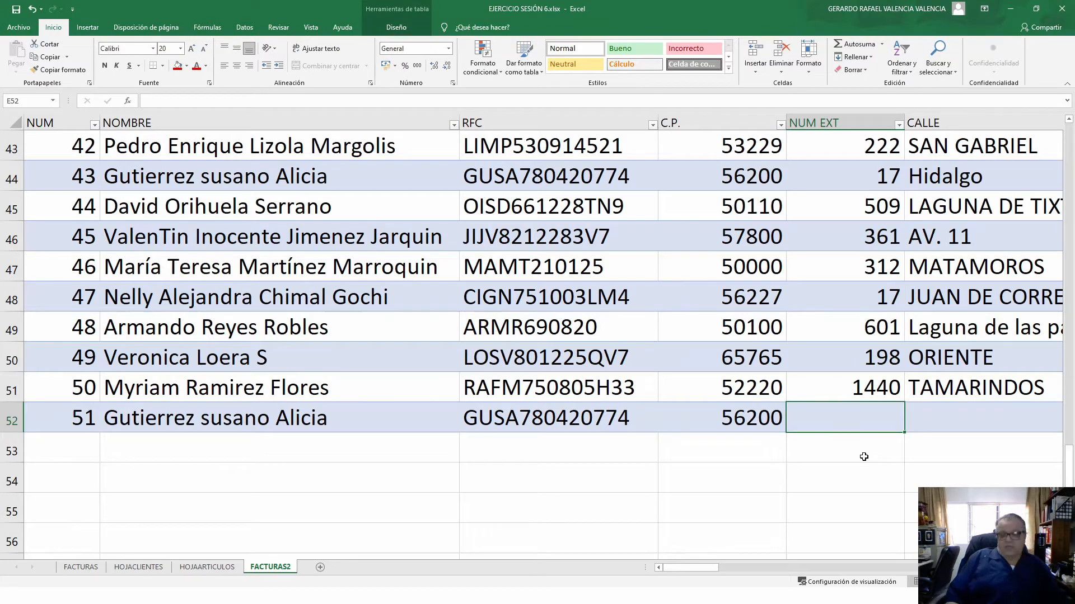
pyautogui.press('Tab')
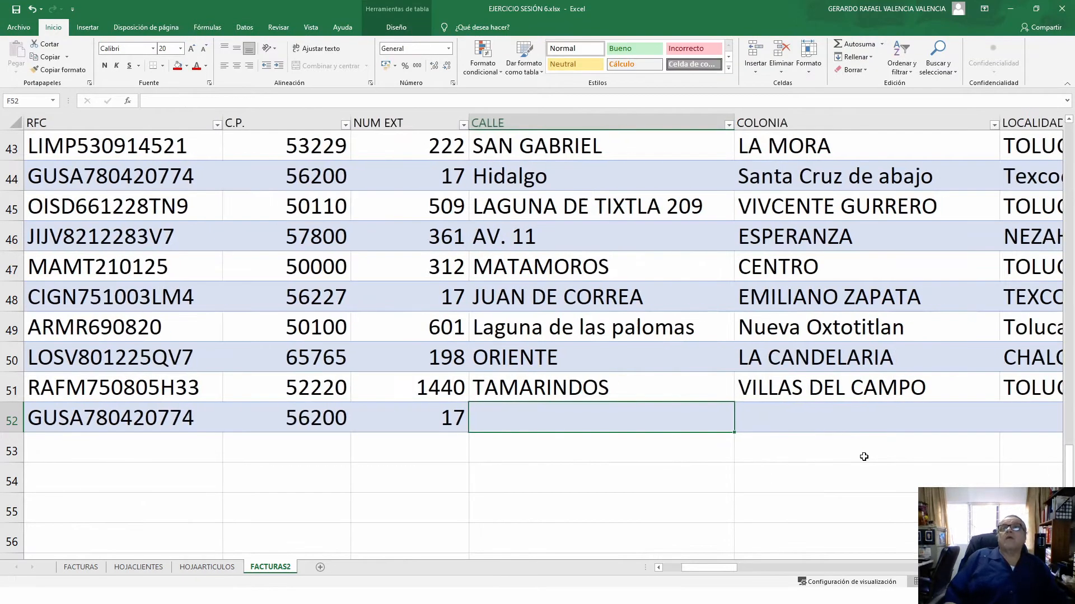
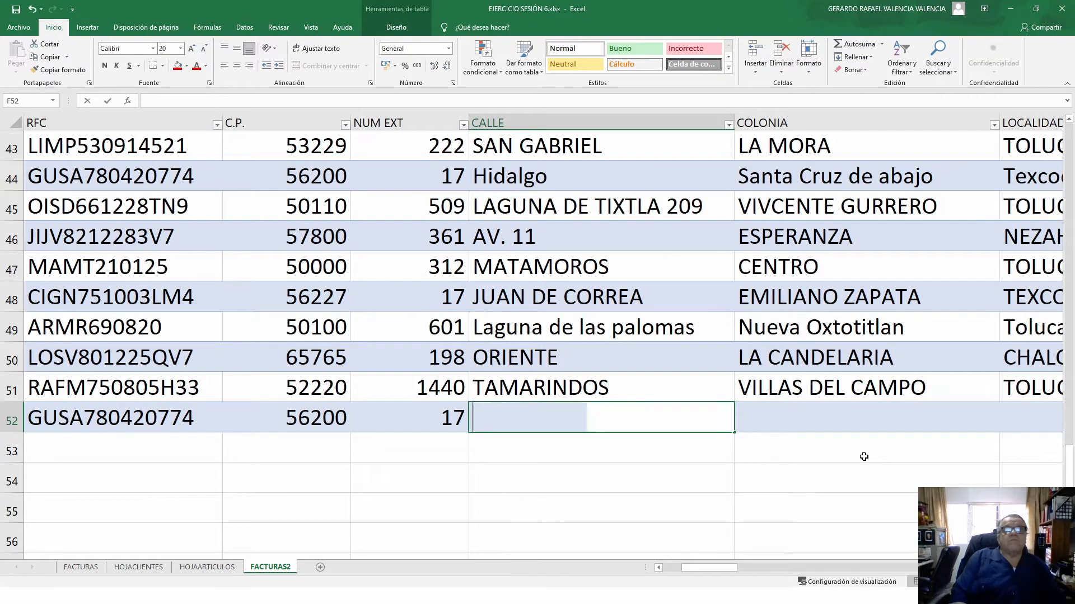
# - Fill in row 52's street, neighbourhood and city using AutoComplete suggestions
pyautogui.press('BackSpace')
pyautogui.press('BackSpace')
pyautogui.press('BackSpace')
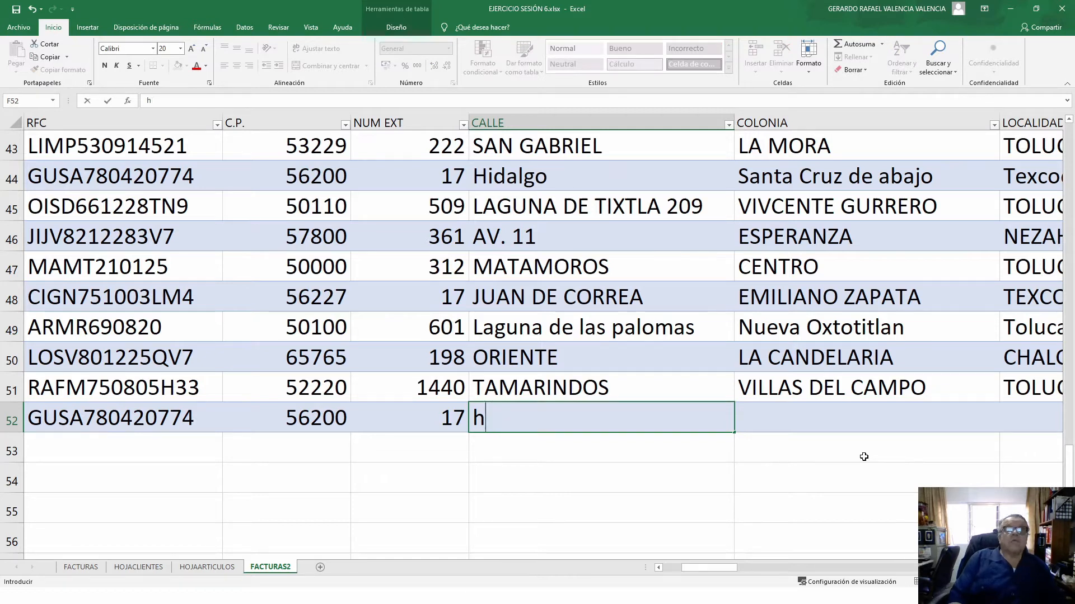
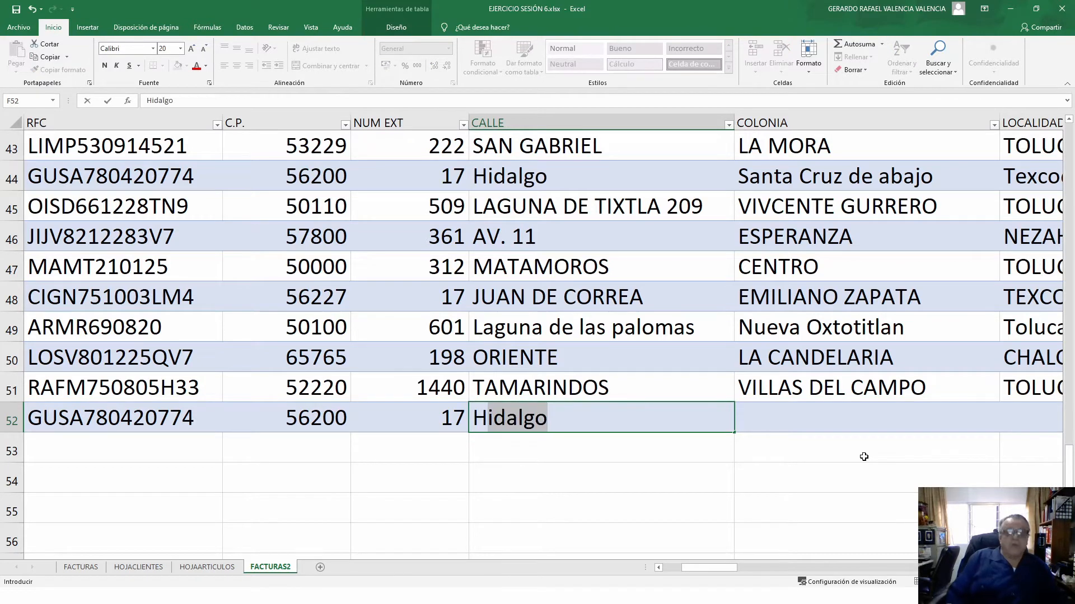
pyautogui.press('Return')
pyautogui.press('Up')
pyautogui.press('Right')
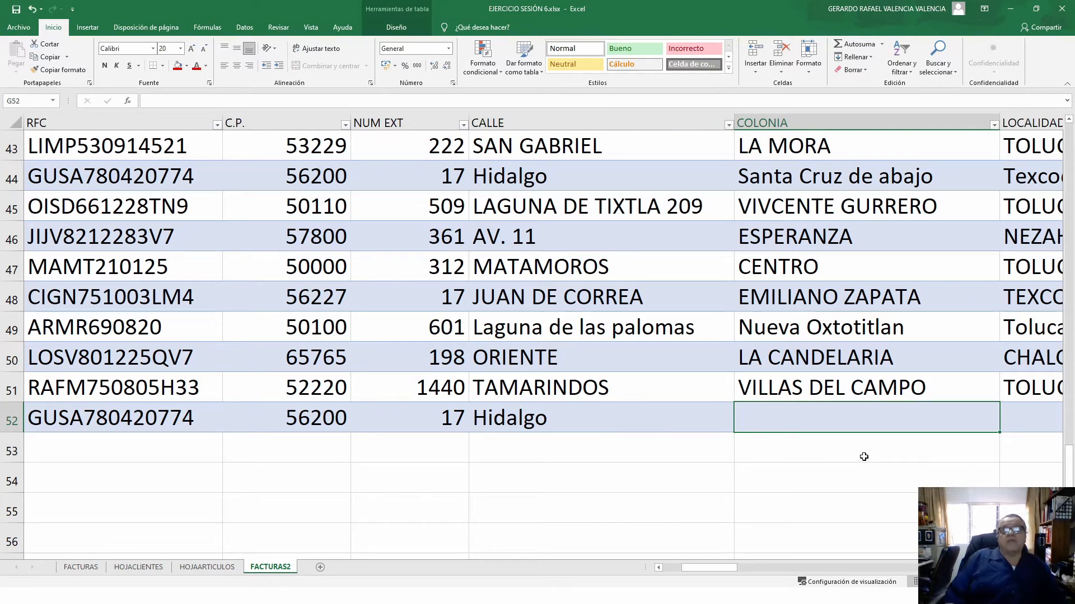
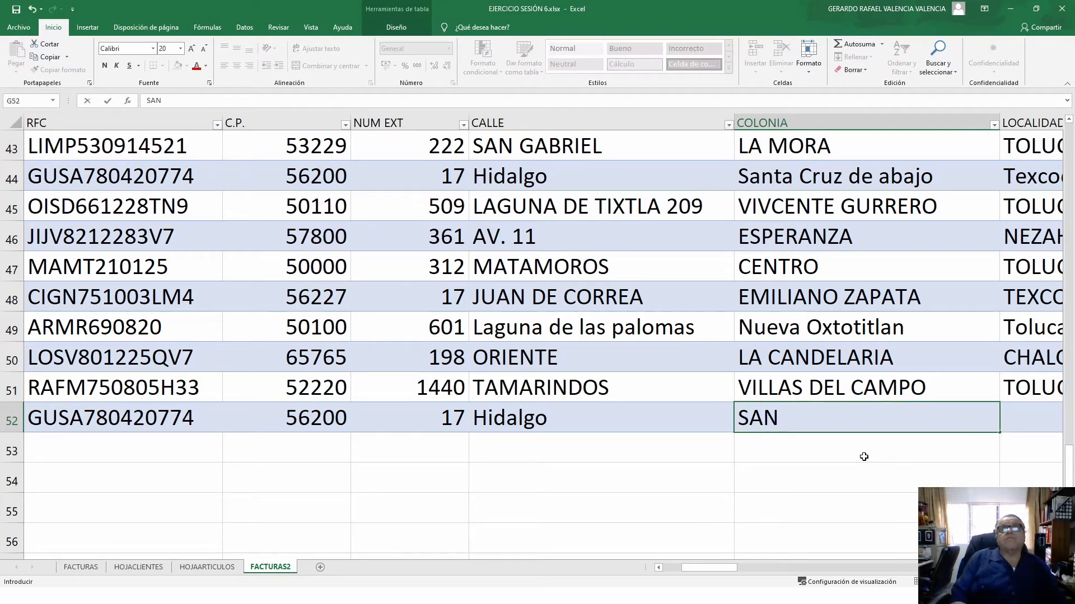
pyautogui.press('BackSpace')
pyautogui.press('BackSpace')
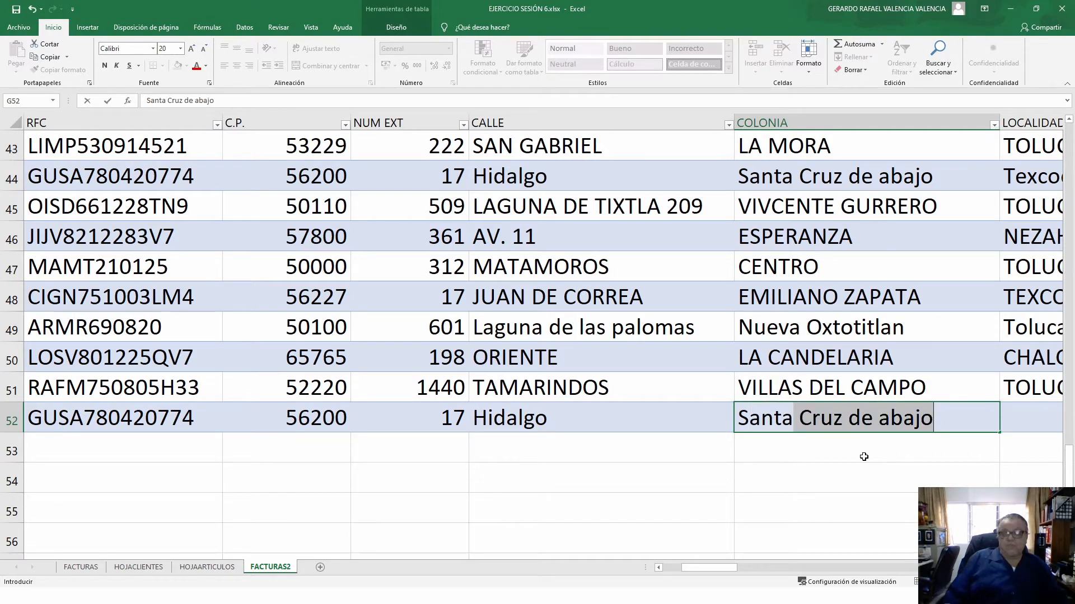
pyautogui.press('Tab')
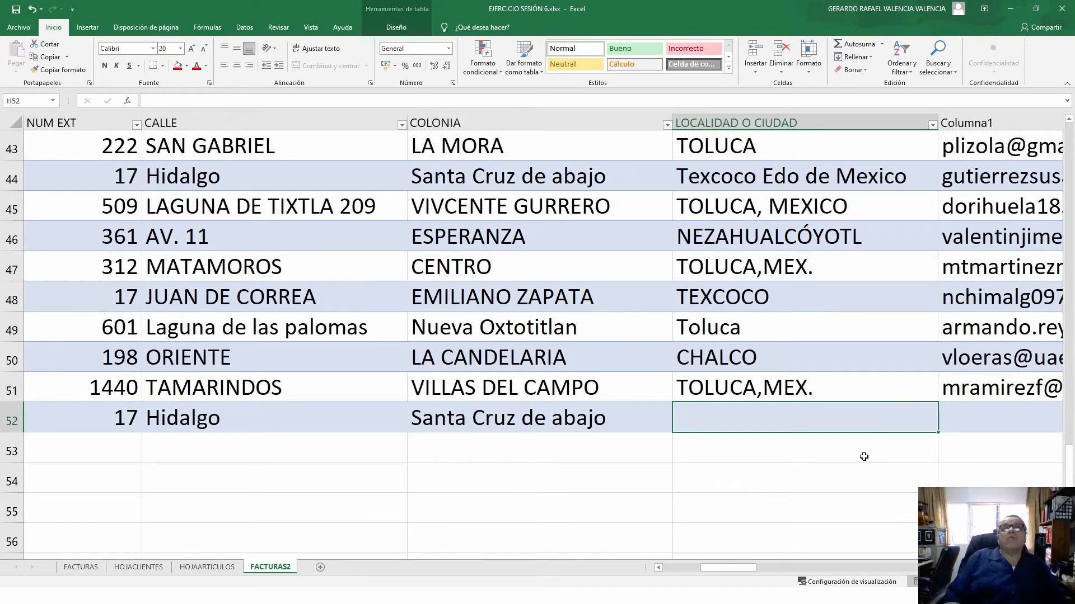
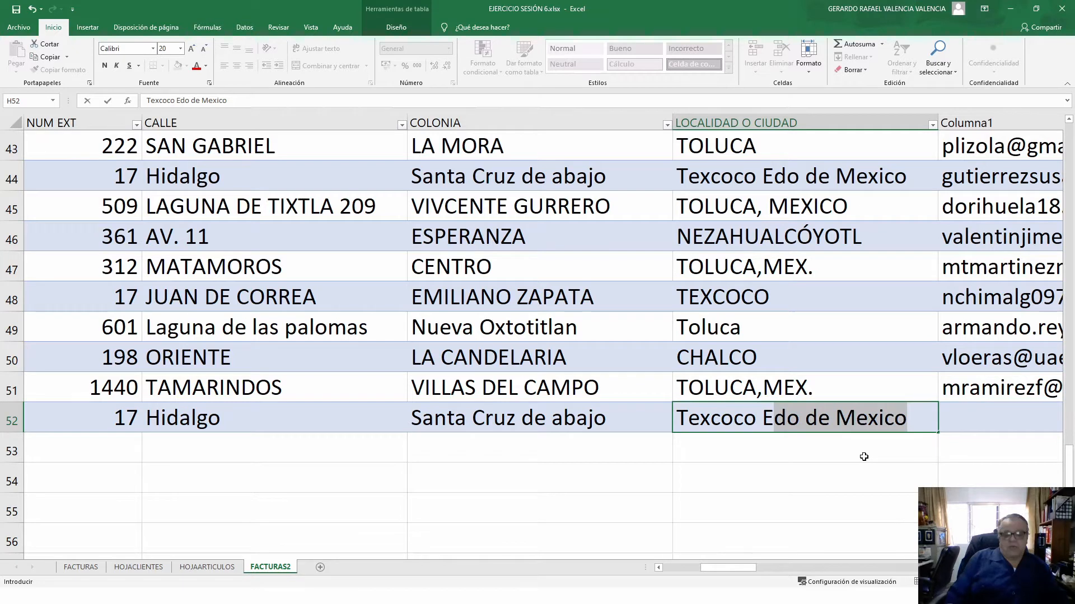
pyautogui.press('Return')
# - Add the client's e-mail address to row 52's Columna1 cell
pyautogui.press('Up')
pyautogui.press('Right')
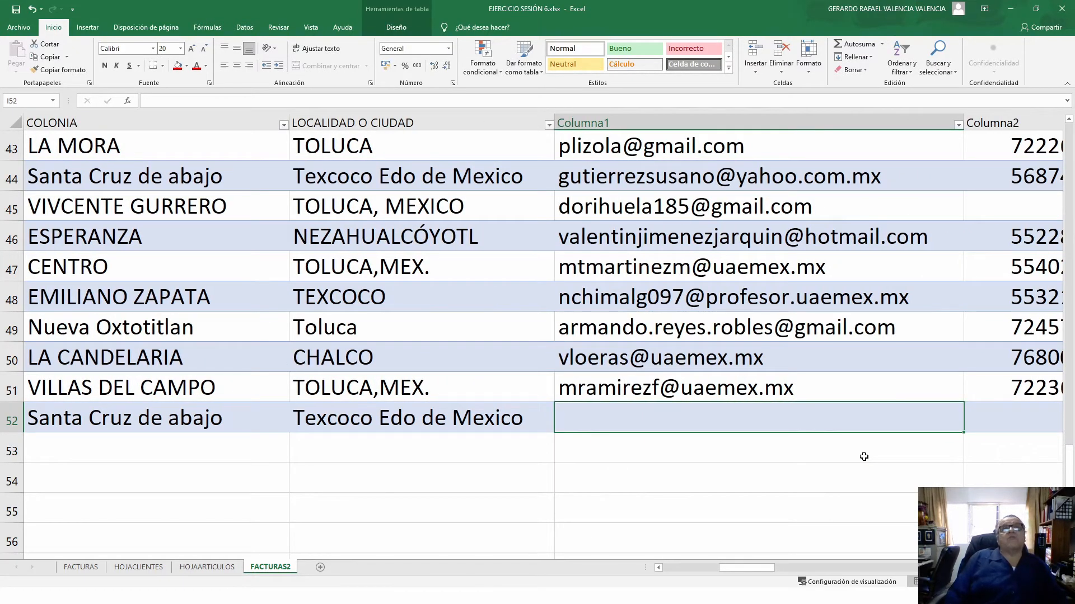
pyautogui.write('gu')
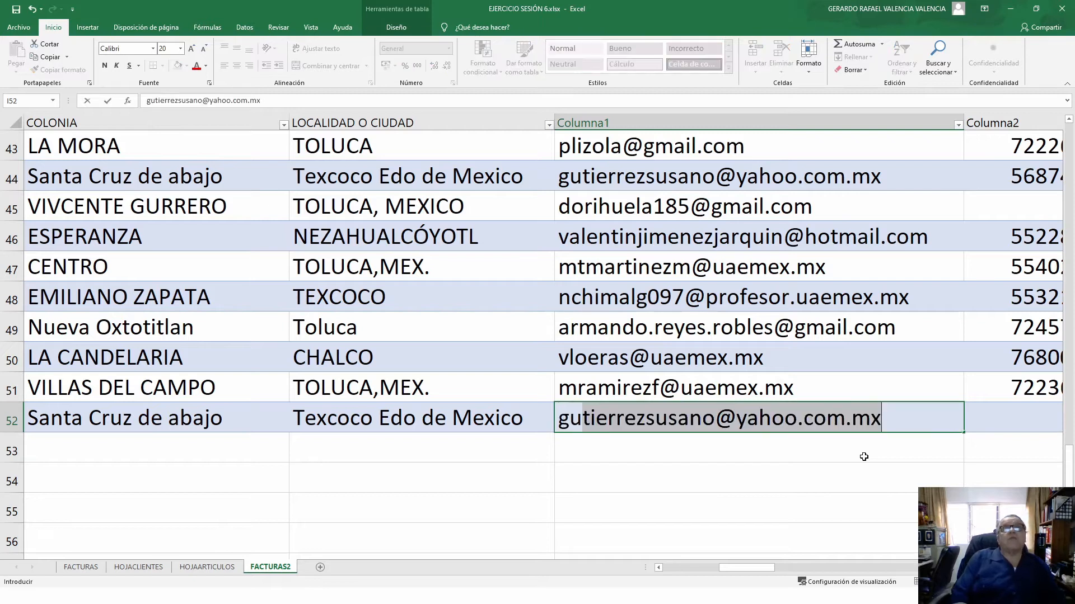
pyautogui.press('Tab')
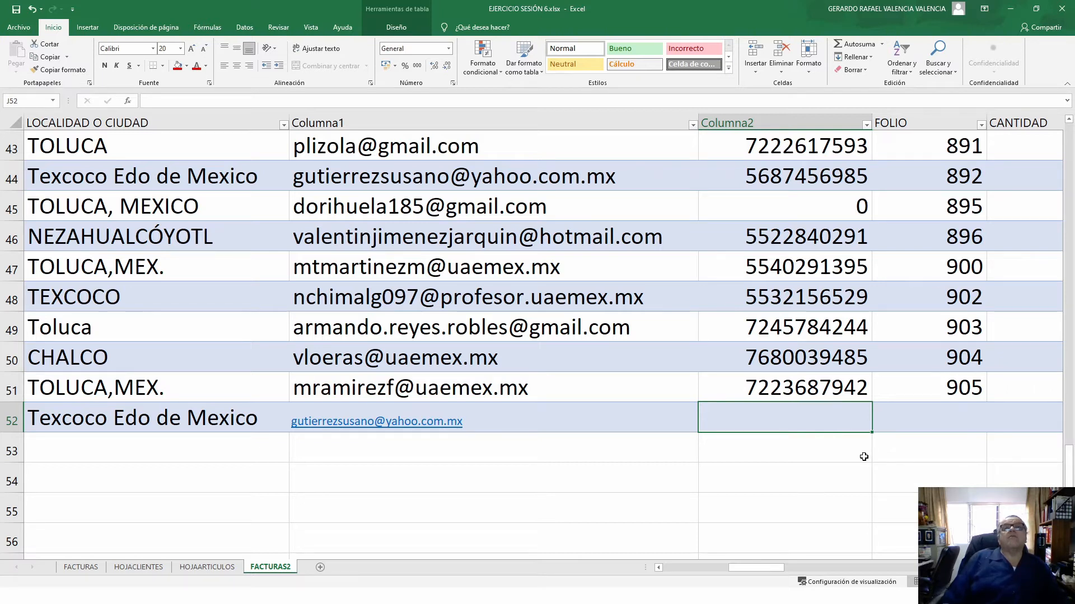
# - Replace the 0 in row 45's Columna2 with the correct phone number
pyautogui.click(835, 210)
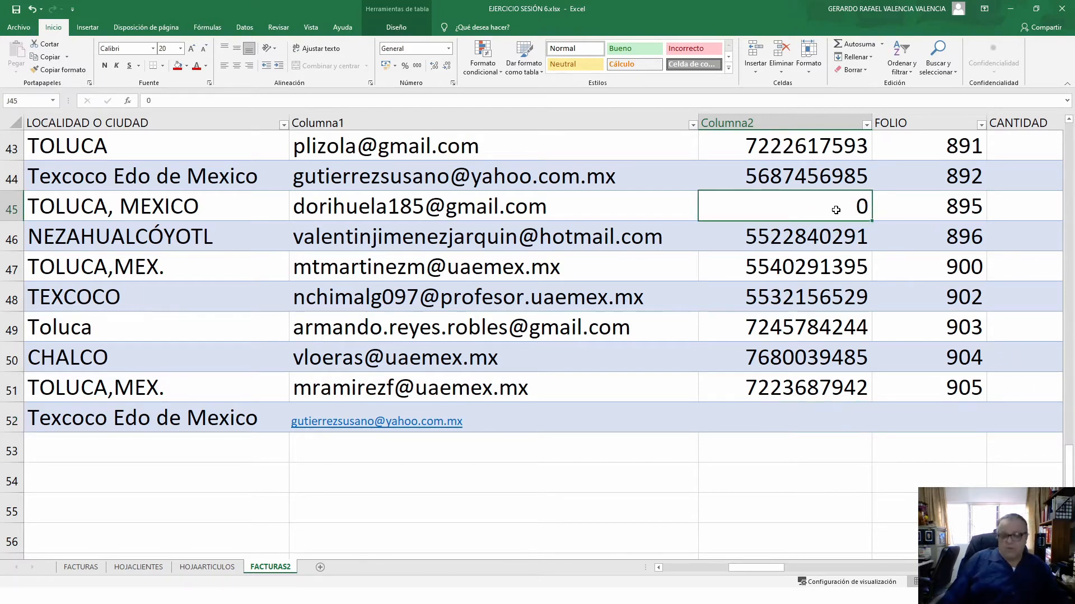
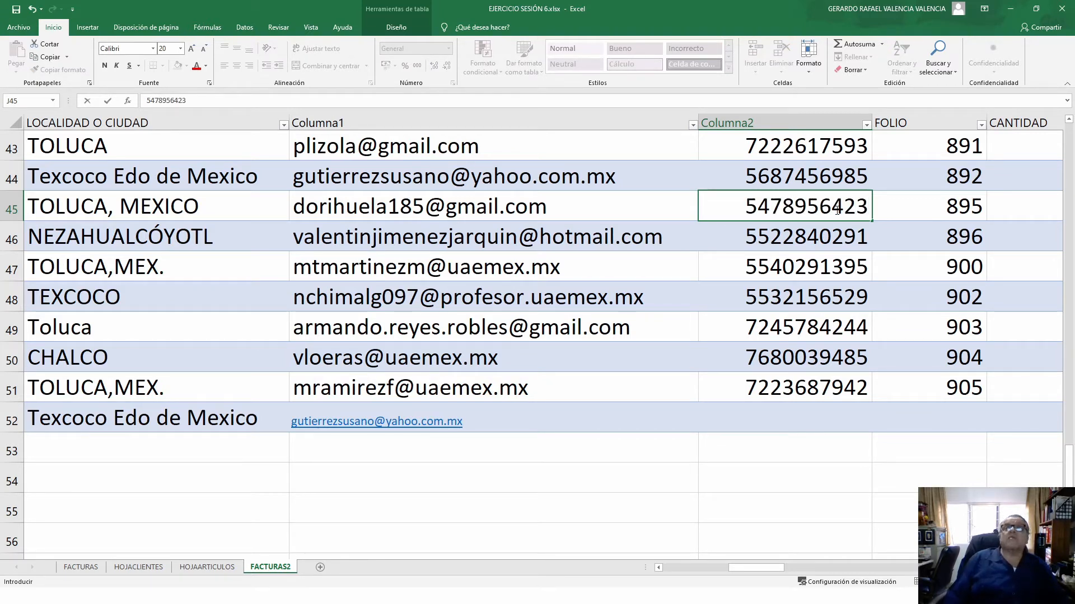
pyautogui.press('Return')
# - Enter row 52's phone number and type folio 906
pyautogui.press('Down')
pyautogui.press('Down')
pyautogui.press('Down')
pyautogui.press('Down')
pyautogui.press('Down')
pyautogui.press('Down')
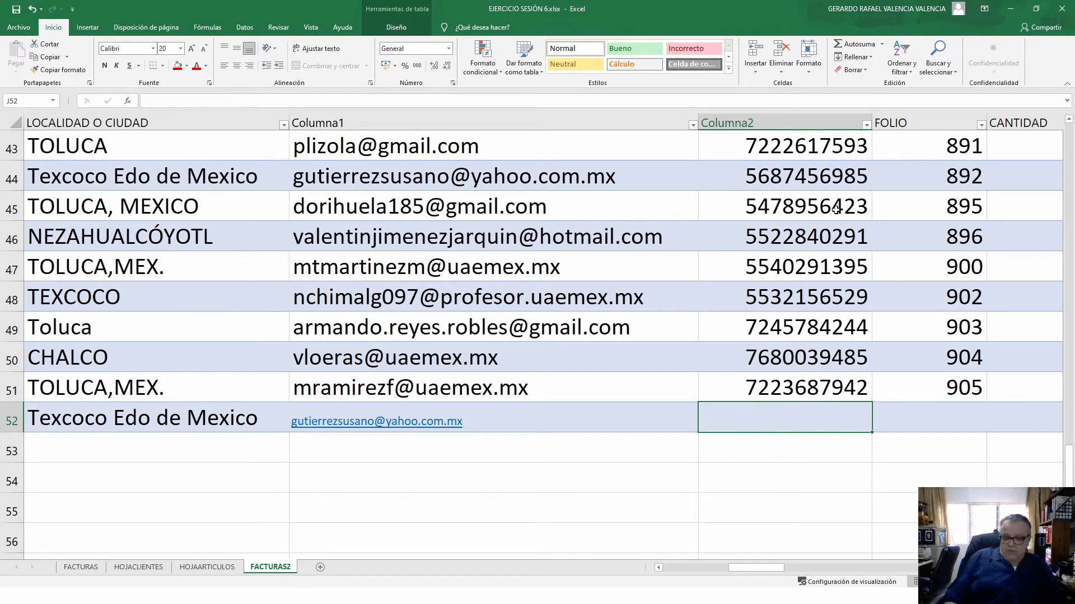
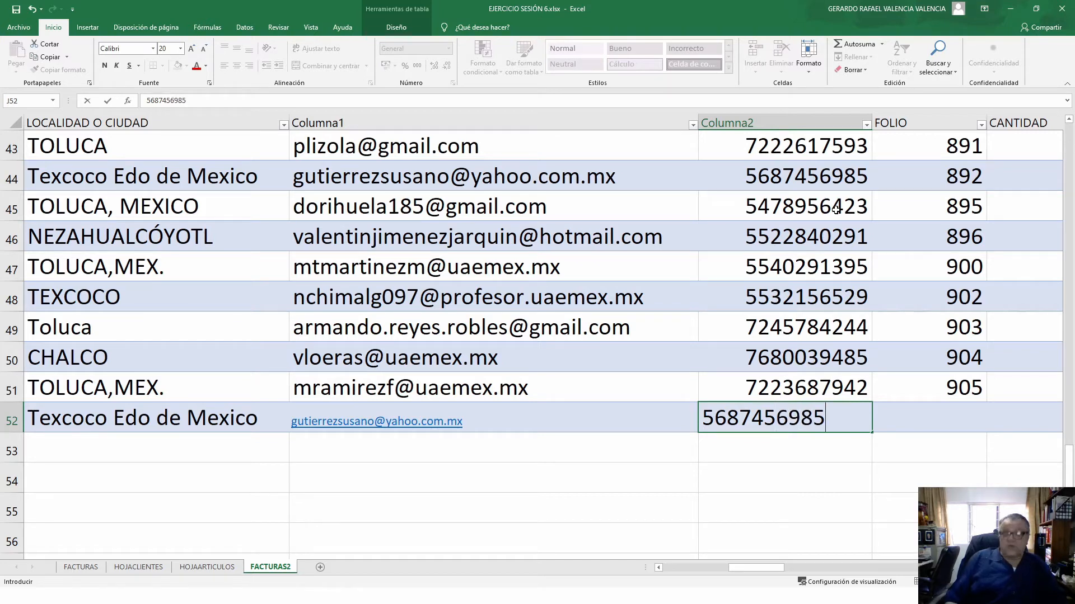
pyautogui.press('Tab')
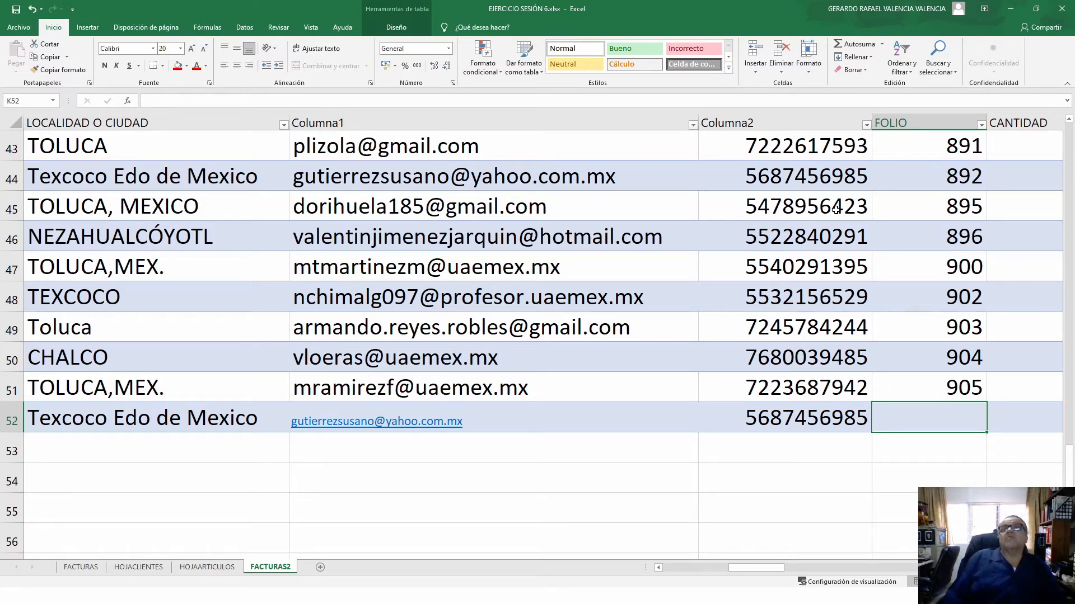
pyautogui.write('906')
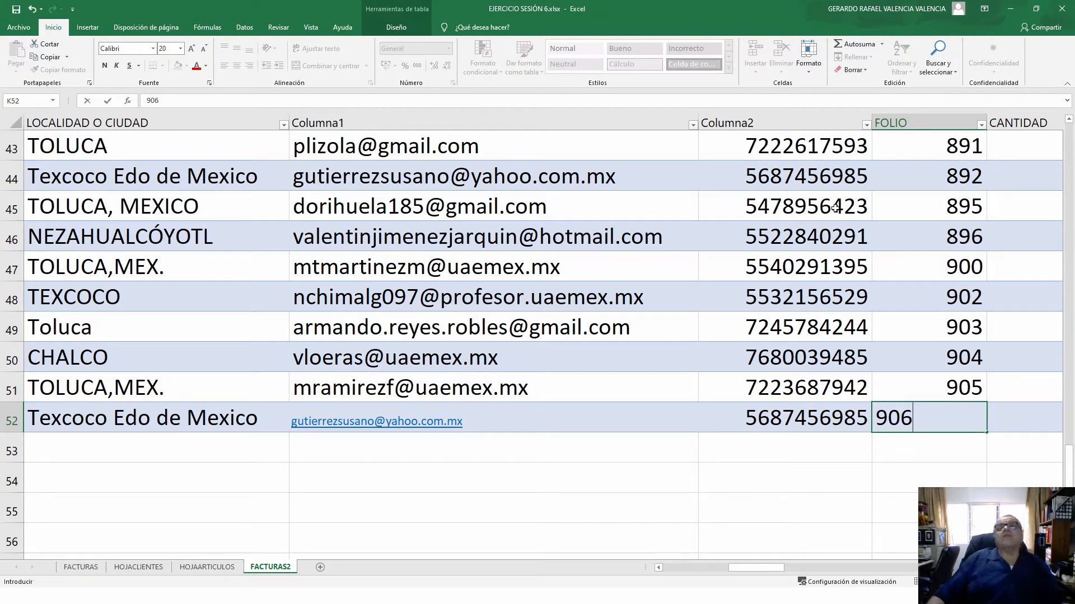
# - Confirm folio 906 and enter quantity 5 in row 52's CANTIDAD
pyautogui.click(989, 368)
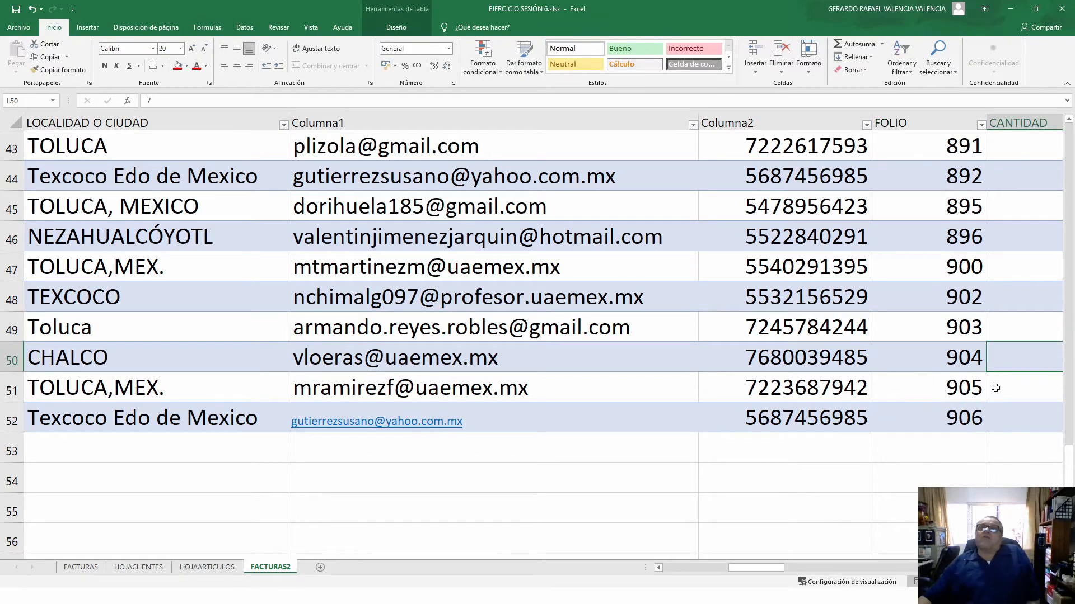
pyautogui.scroll(13, 989, 368)
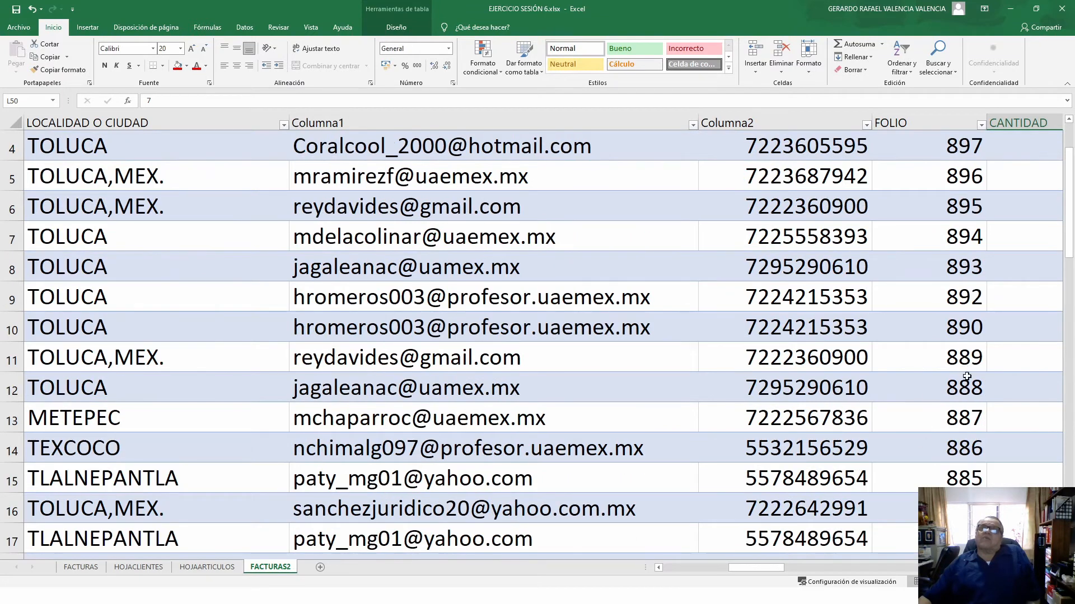
pyautogui.scroll(-14, 967, 376)
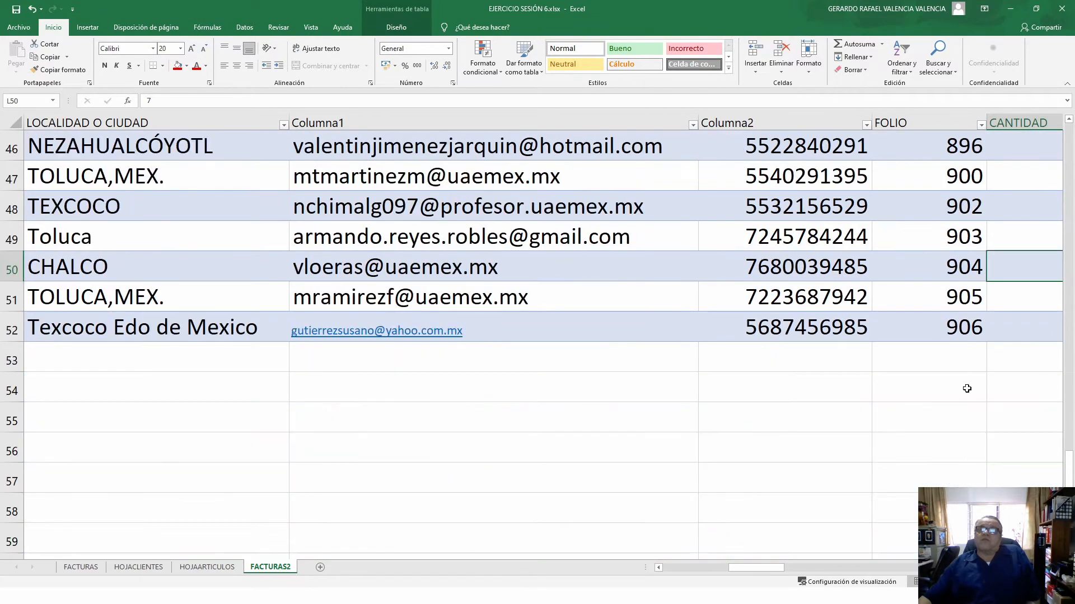
pyautogui.click(1007, 330)
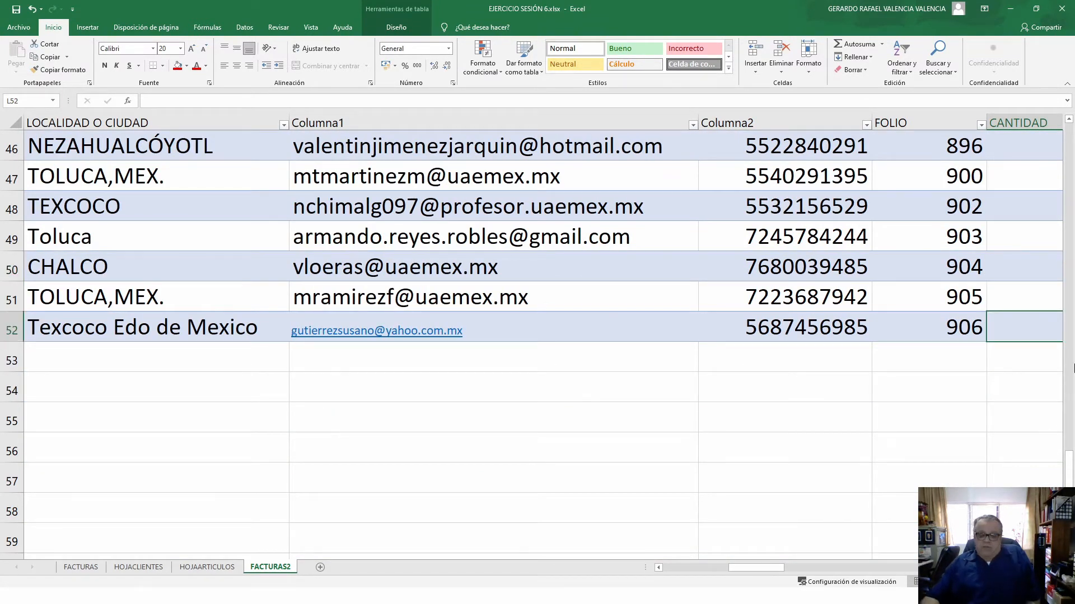
pyautogui.hscroll(3, 1073, 366)
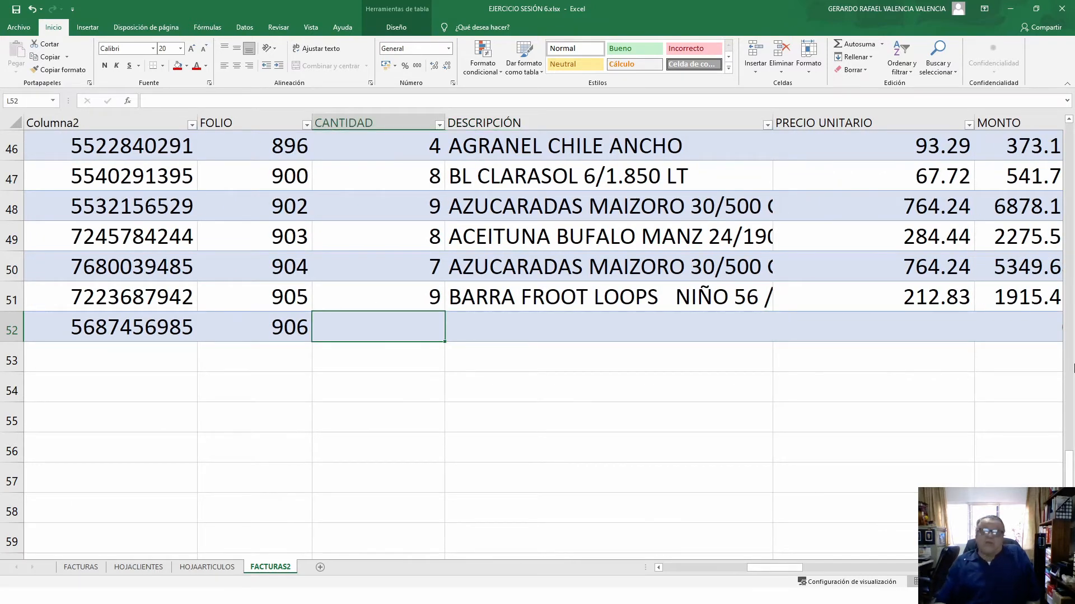
pyautogui.write('5')
pyautogui.press('Tab')
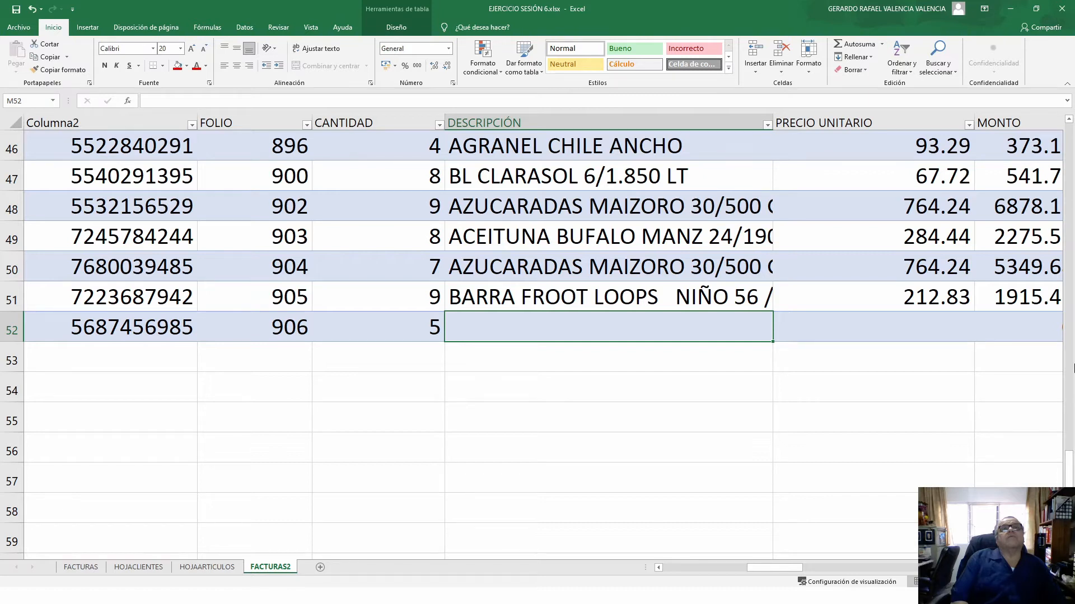
# - Enter AZUCARADAS MAIZORO 30/500 GR at unit price 764.24, giving TOTAL 4432.59
pyautogui.write('azu')
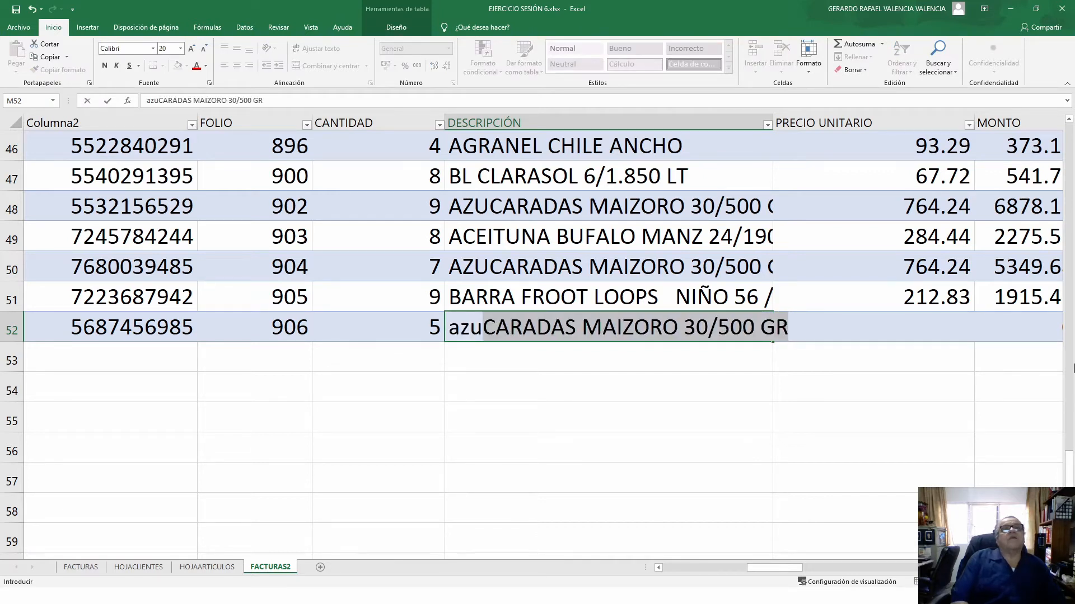
pyautogui.press('BackSpace')
pyautogui.press('BackSpace')
pyautogui.press('BackSpace')
pyautogui.press('BackSpace')
pyautogui.write('AZ')
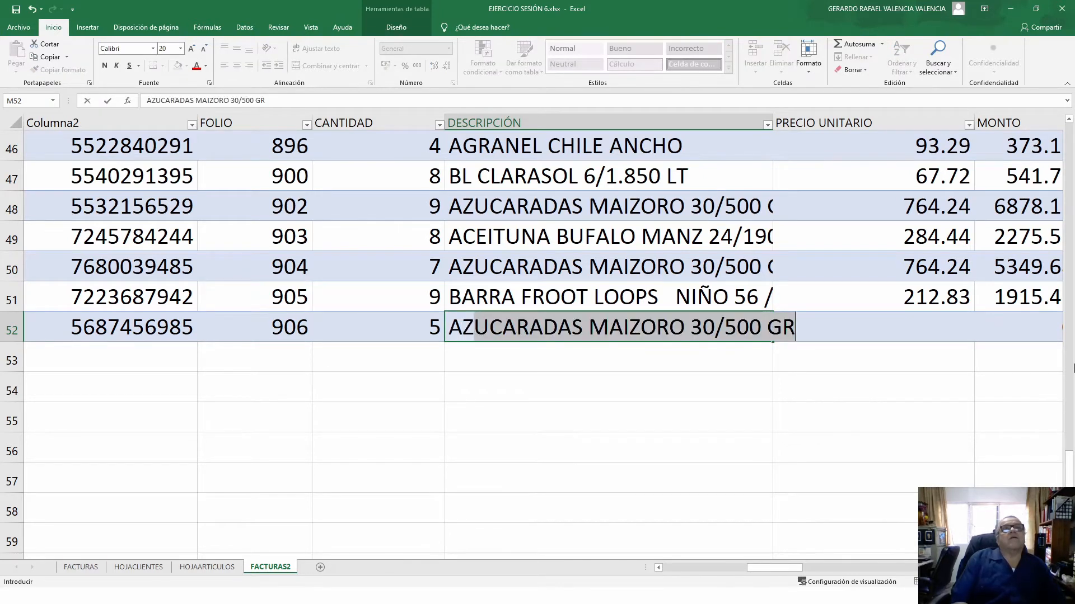
pyautogui.press('Tab')
pyautogui.press('Tab')
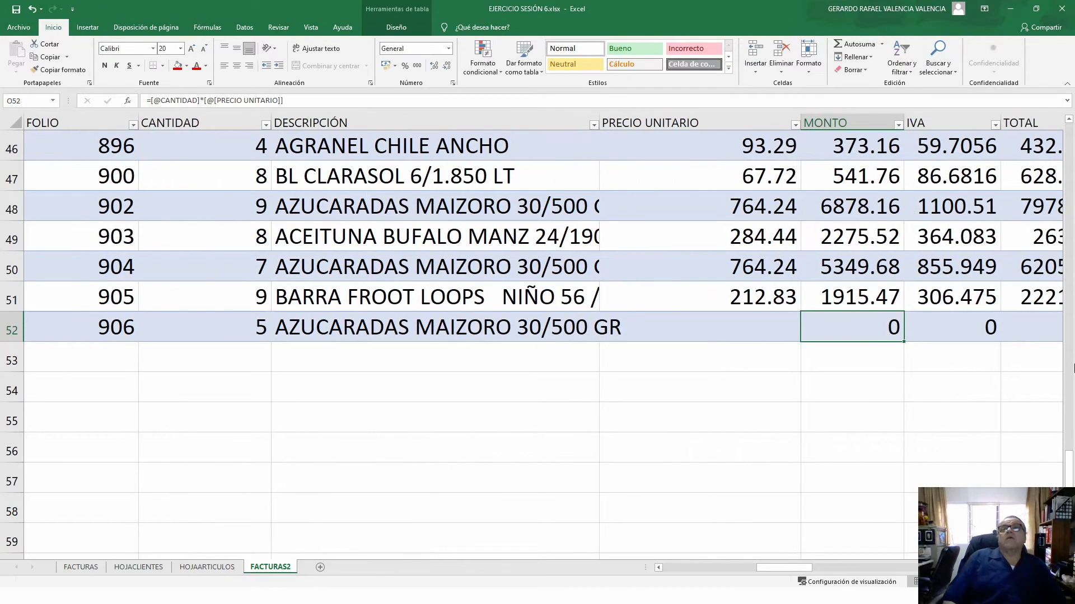
pyautogui.press('Left')
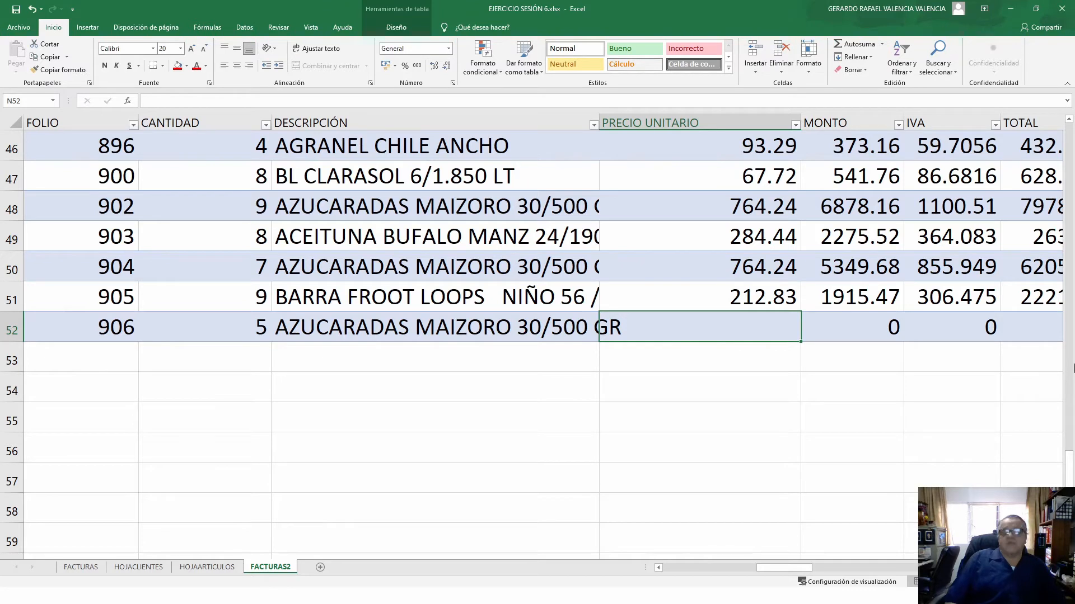
pyautogui.write('764')
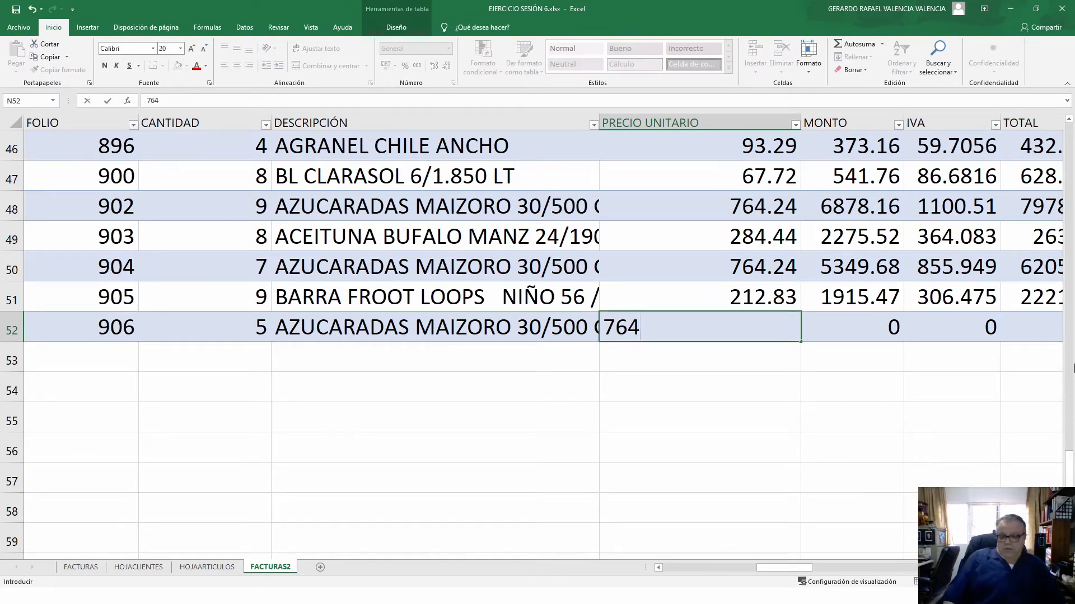
pyautogui.write('.24')
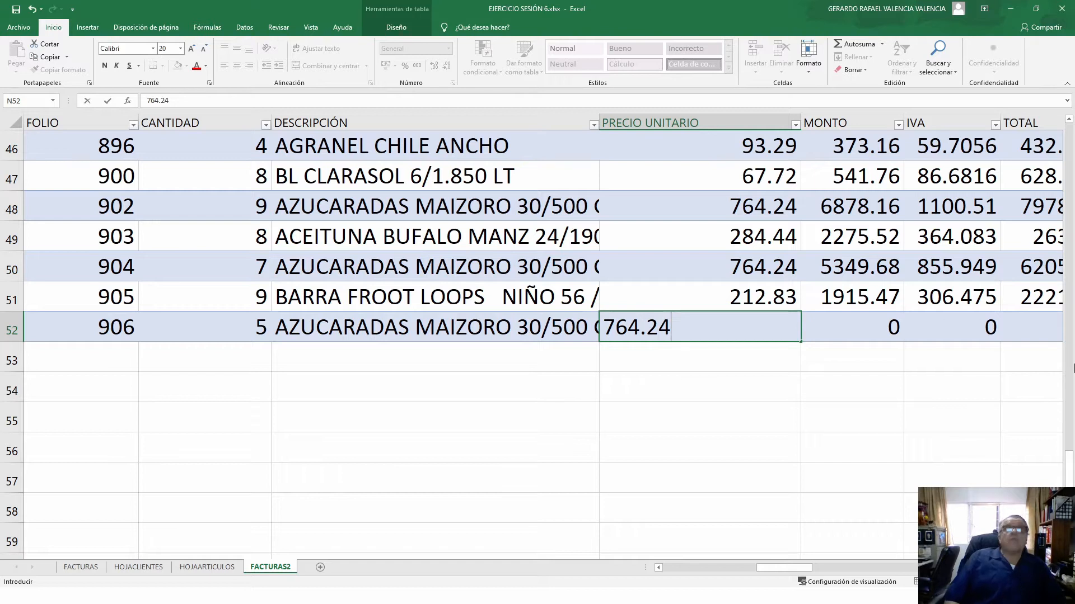
pyautogui.press('Tab')
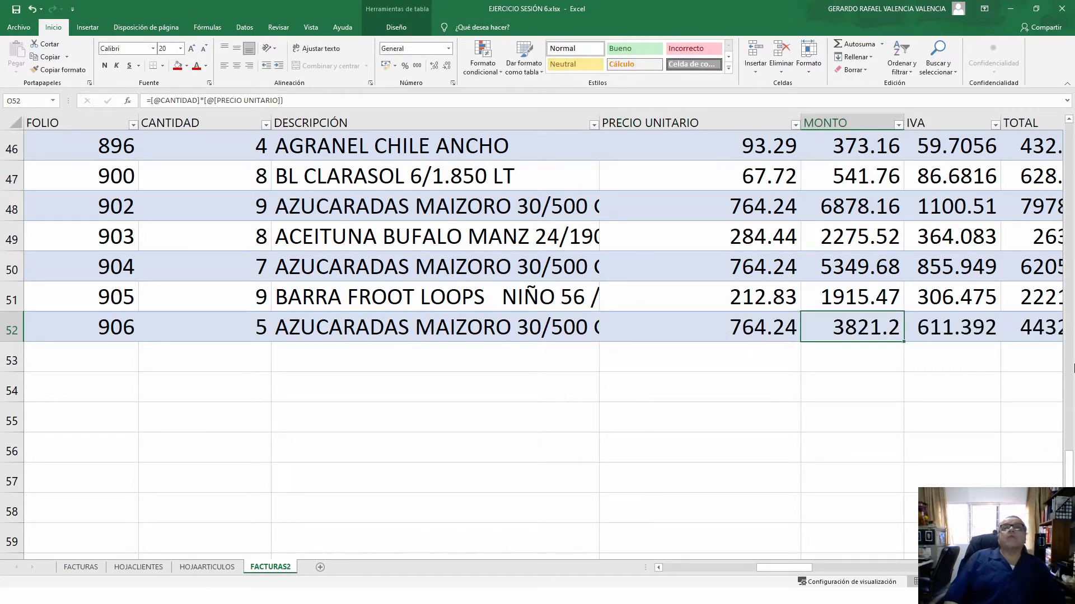
pyautogui.press('Tab')
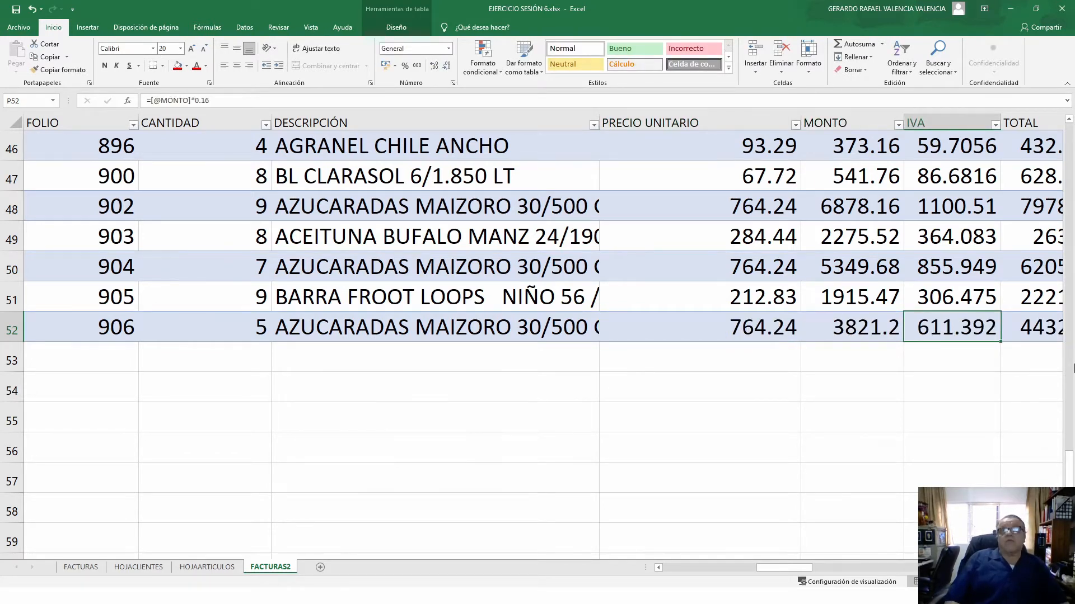
pyautogui.press('Right')
pyautogui.press('Right')
pyautogui.press('Return')
pyautogui.press('Left')
pyautogui.press('Left')
pyautogui.press('Left')
pyautogui.press('Left')
pyautogui.press('Left')
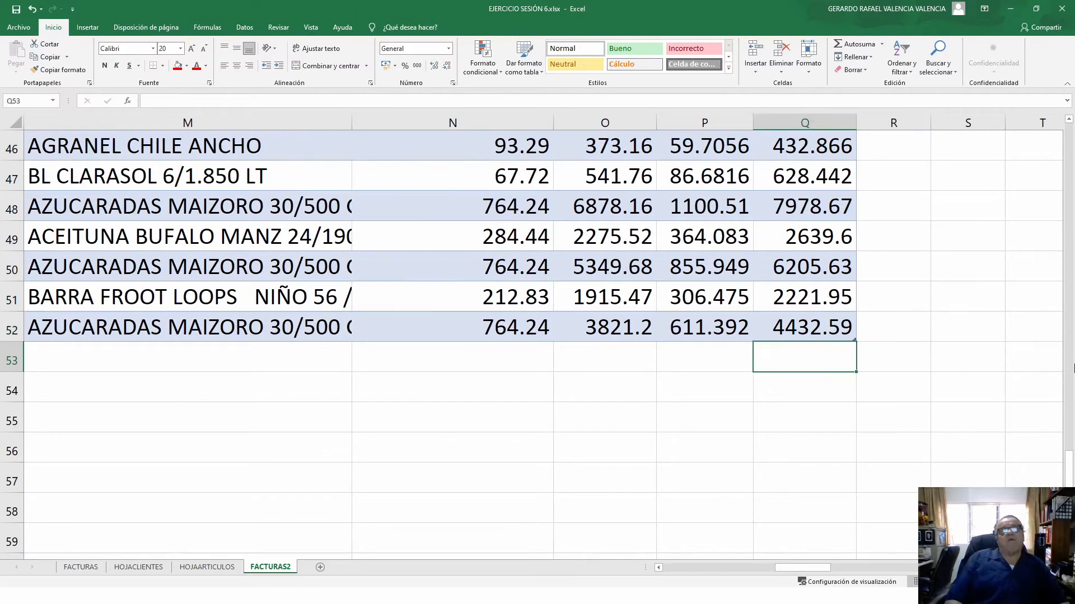
# - Type 52 in A53 to extend the table and check row 53's auto-filled TOTAL
pyautogui.press('Left')
pyautogui.press('Left')
pyautogui.press('Left')
pyautogui.press('Left')
pyautogui.press('Left')
pyautogui.press('Left')
pyautogui.press('Left')
pyautogui.press('Left')
pyautogui.press('Left')
pyautogui.press('Left')
pyautogui.press('Left')
pyautogui.press('Left')
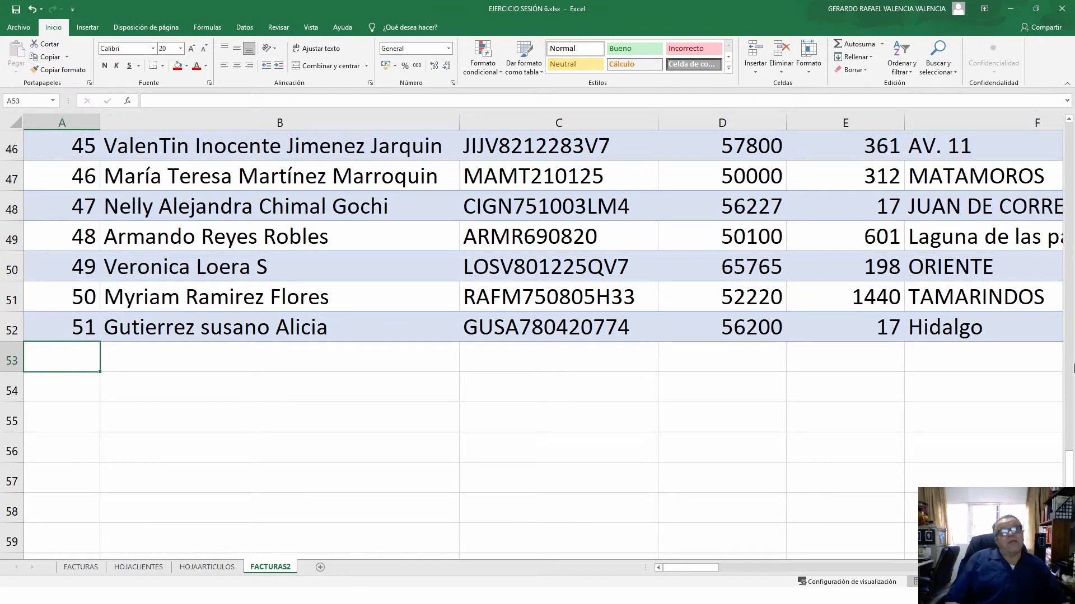
pyautogui.write('52')
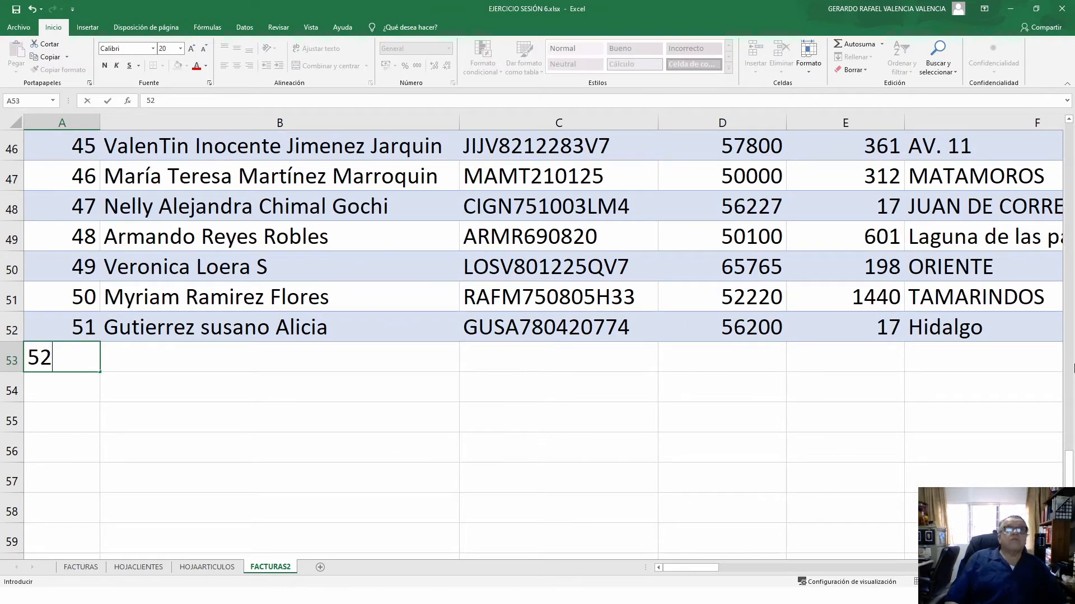
pyautogui.press('Return')
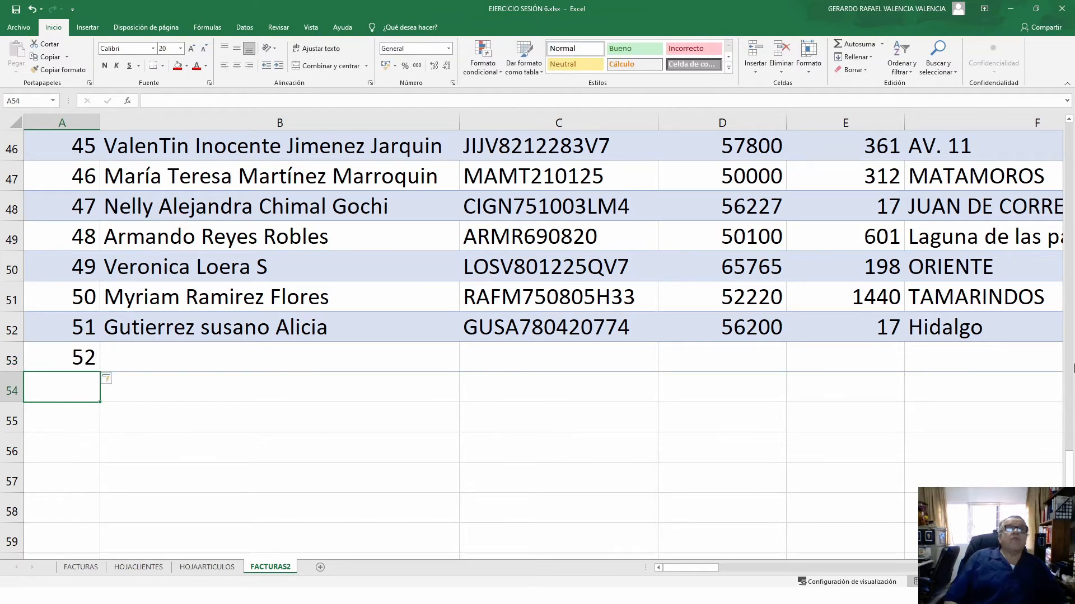
pyautogui.press('Right')
pyautogui.press('Right')
pyautogui.press('Right')
pyautogui.press('Right')
pyautogui.press('Right')
pyautogui.press('Right')
pyautogui.press('Right')
pyautogui.press('Right')
pyautogui.press('Right')
pyautogui.press('Right')
pyautogui.press('Right')
pyautogui.press('Right')
pyautogui.press('Right')
pyautogui.press('Right')
pyautogui.press('Right')
pyautogui.press('Right')
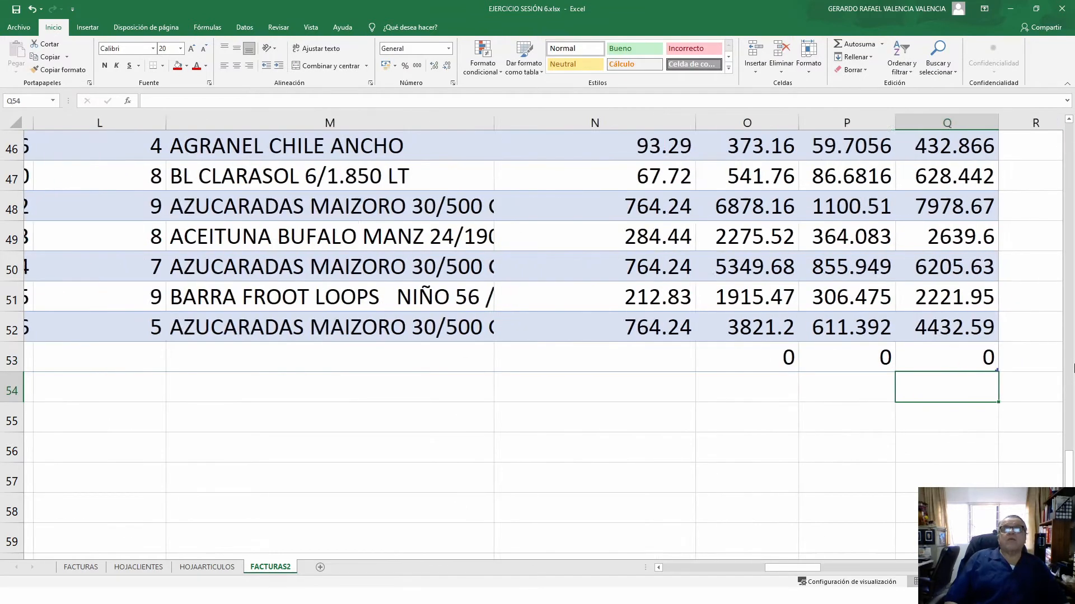
pyautogui.press('Right')
pyautogui.press('Left')
pyautogui.press('Up')
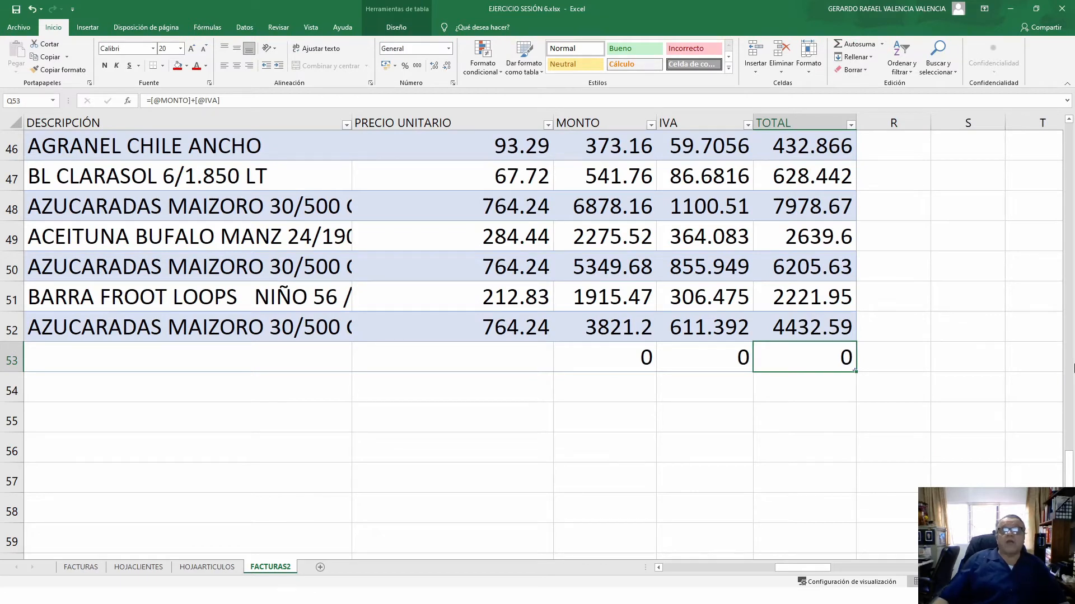
pyautogui.hscroll(10, 537, 336)
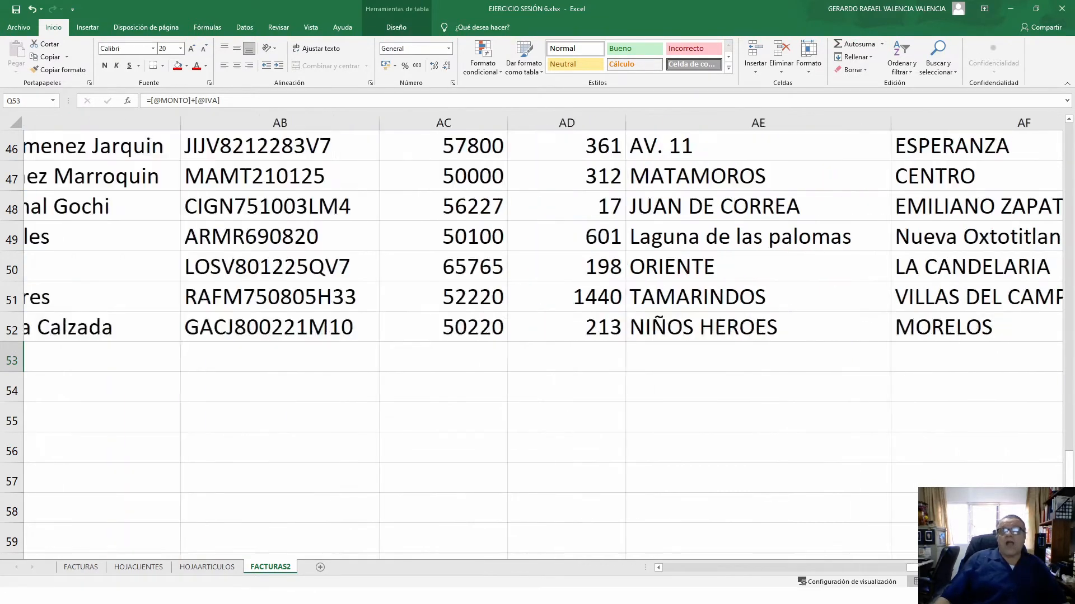
# - Inspect the leftover zero values in row 53 against the last data row 52
pyautogui.click(511, 345)
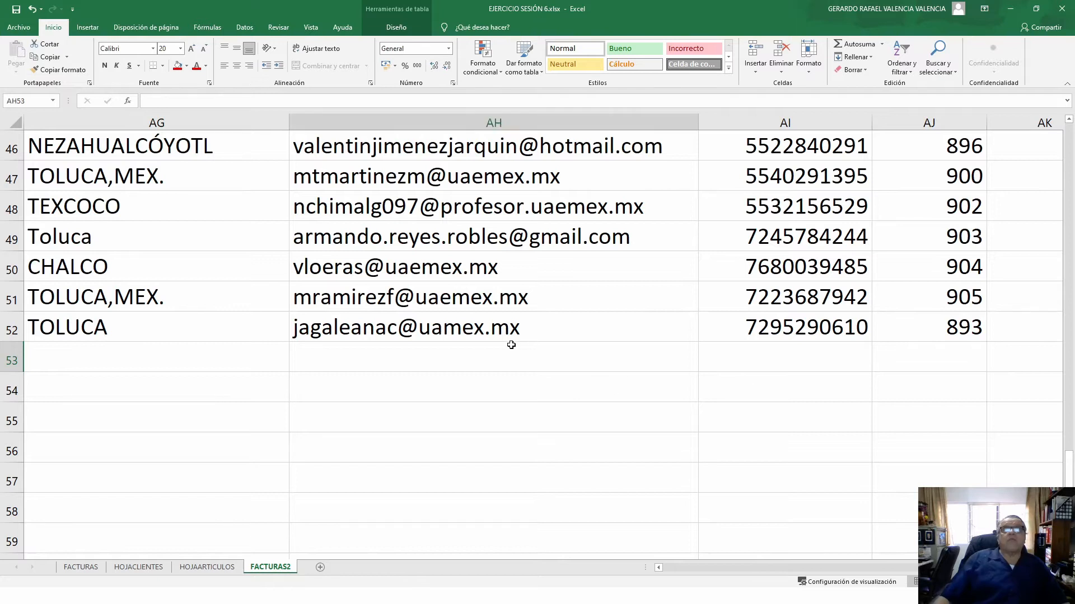
pyautogui.press('Left')
pyautogui.press('Left')
pyautogui.press('Left')
pyautogui.press('Left')
pyautogui.press('Left')
pyautogui.press('Left')
pyautogui.press('Left')
pyautogui.press('Left')
pyautogui.press('Left')
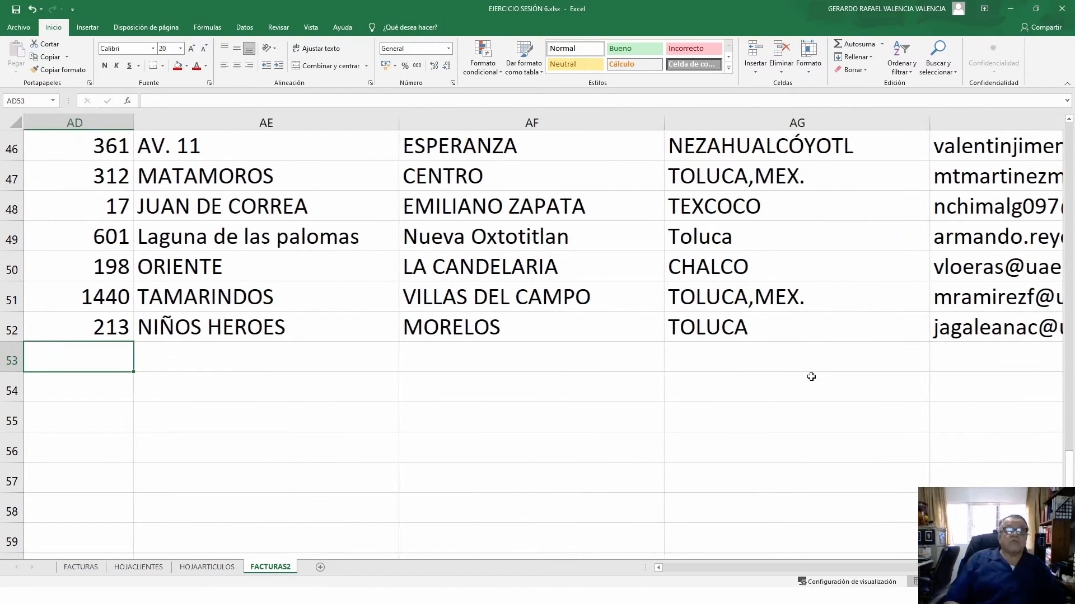
pyautogui.press('Up')
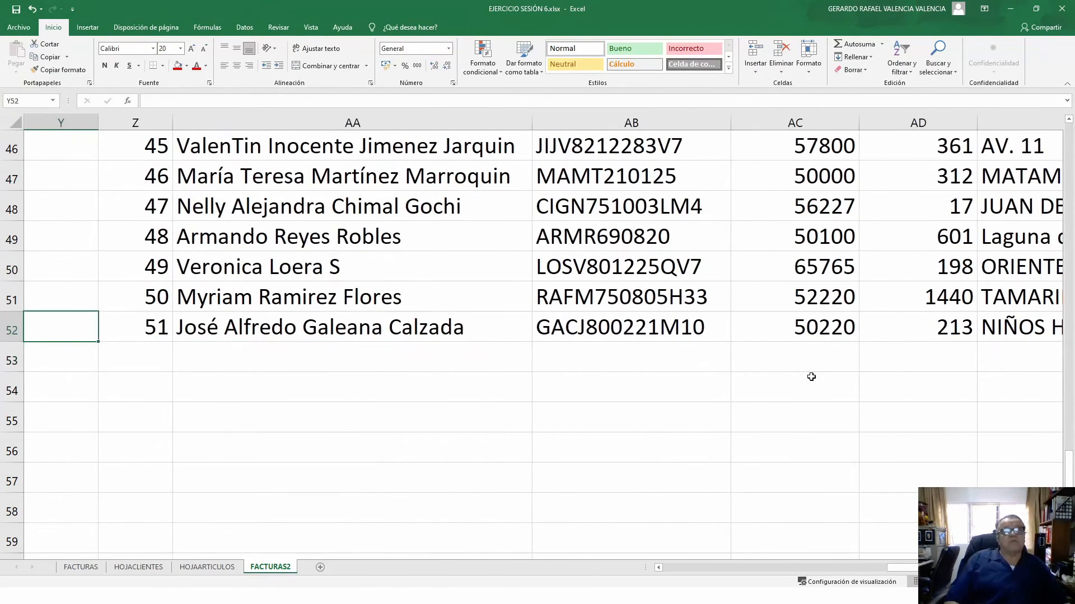
pyautogui.press('Right')
pyautogui.press('Right')
pyautogui.press('Right')
pyautogui.press('Right')
pyautogui.press('Right')
pyautogui.press('Right')
pyautogui.press('Right')
pyautogui.press('Right')
pyautogui.press('Right')
pyautogui.press('Right')
pyautogui.press('Right')
pyautogui.press('Right')
pyautogui.press('Right')
pyautogui.press('Right')
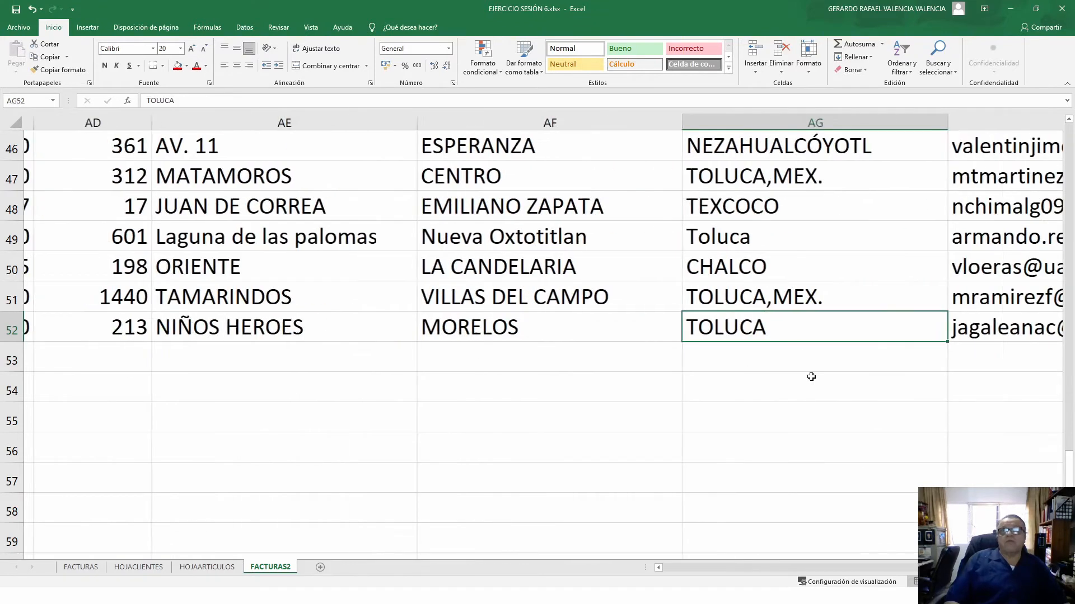
pyautogui.press('Right')
pyautogui.press('Right')
pyautogui.press('Right')
pyautogui.press('Right')
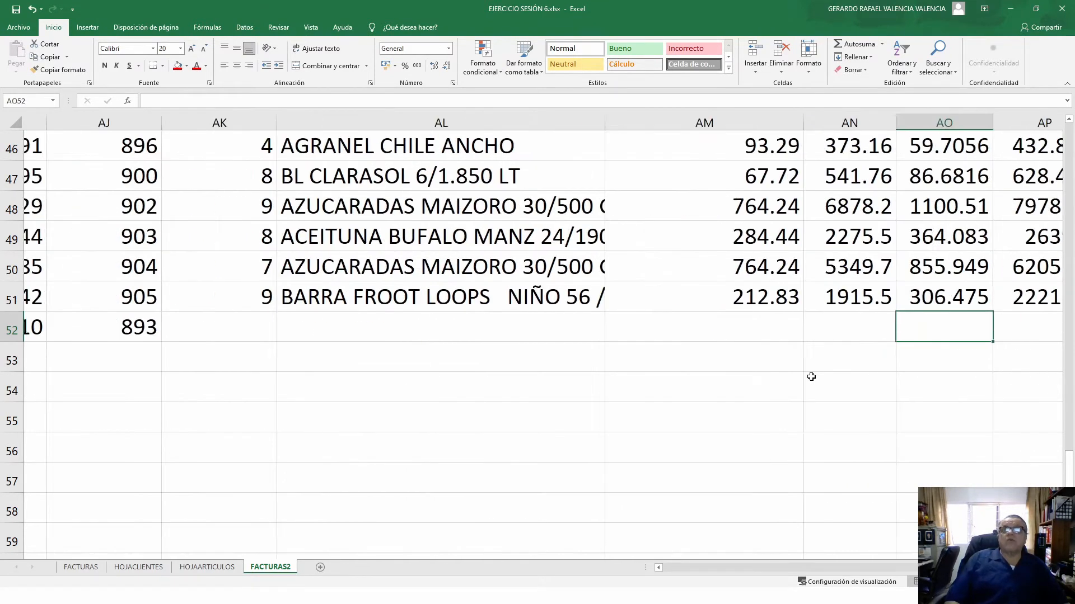
pyautogui.press('Left')
pyautogui.press('Left')
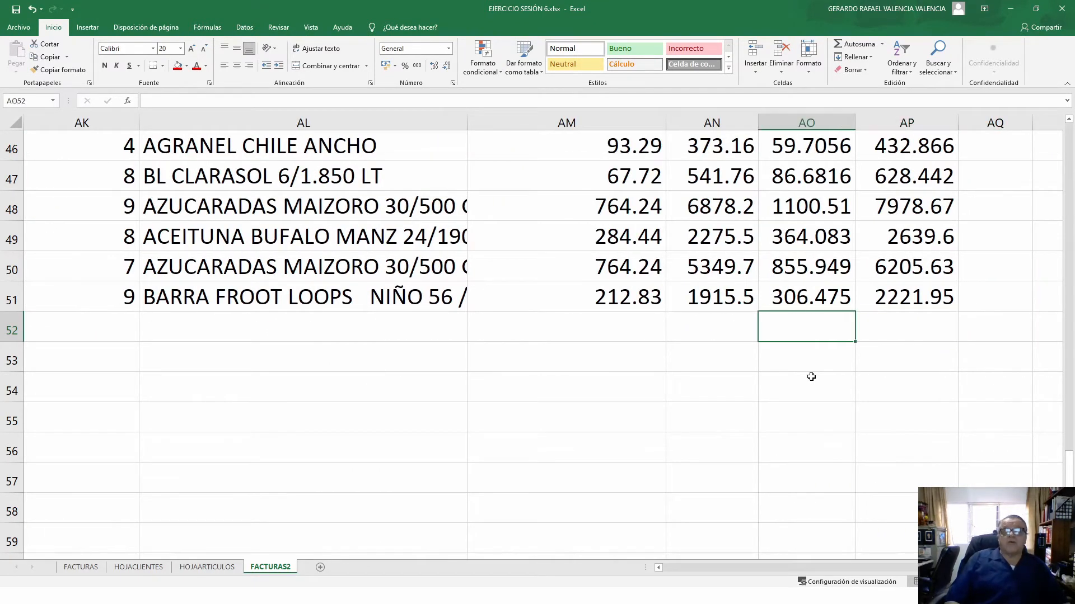
pyautogui.press('Left')
pyautogui.press('Left')
pyautogui.press('Left')
pyautogui.press('Left')
pyautogui.press('Left')
pyautogui.press('Left')
pyautogui.press('Left')
pyautogui.press('Left')
pyautogui.press('Left')
pyautogui.press('Left')
pyautogui.press('Left')
pyautogui.press('Left')
pyautogui.press('Left')
pyautogui.press('Left')
pyautogui.press('Left')
pyautogui.press('Left')
pyautogui.press('Left')
pyautogui.press('Left')
pyautogui.press('Left')
pyautogui.press('Left')
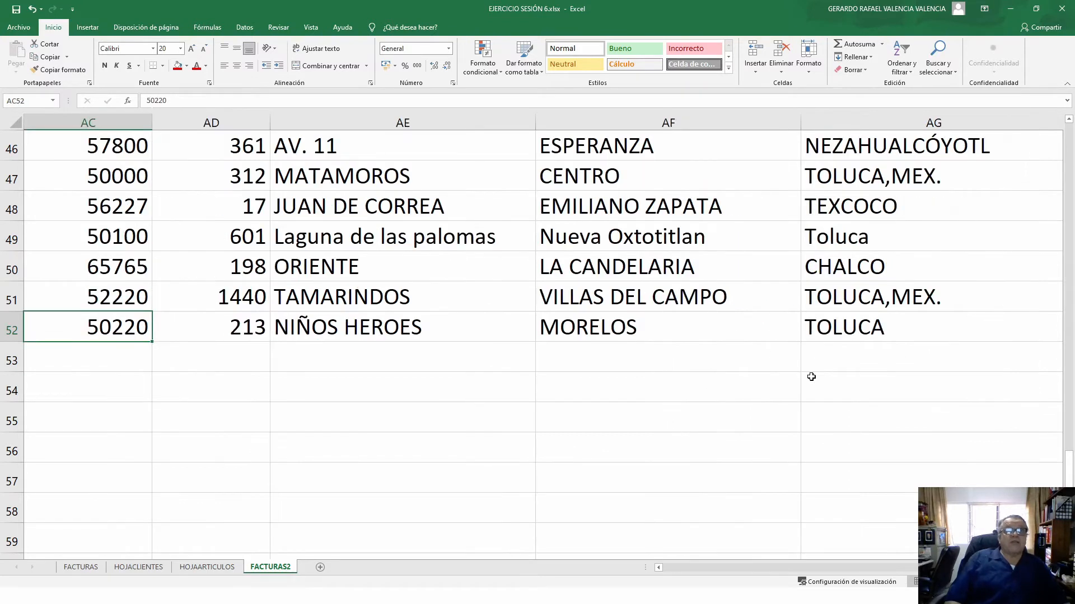
pyautogui.press('Left')
pyautogui.press('Left')
pyautogui.press('Left')
pyautogui.press('Left')
pyautogui.press('Left')
pyautogui.press('Left')
pyautogui.press('Left')
pyautogui.press('Left')
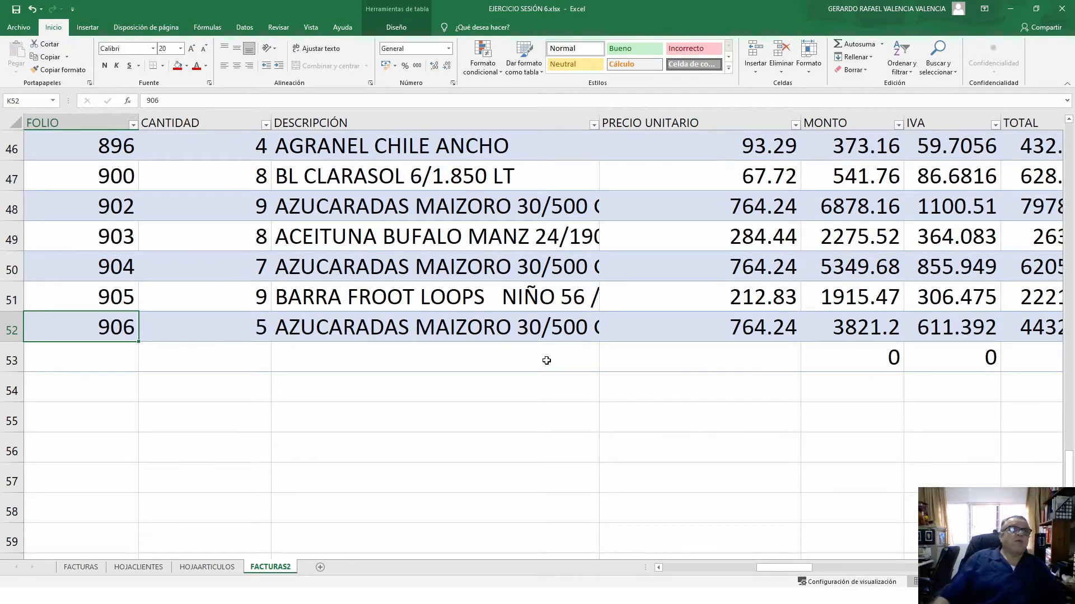
# - Delete row 53 so the table ends at folio 906, then return to the table's top
pyautogui.click(18, 369)
pyautogui.rightClick(18, 370)
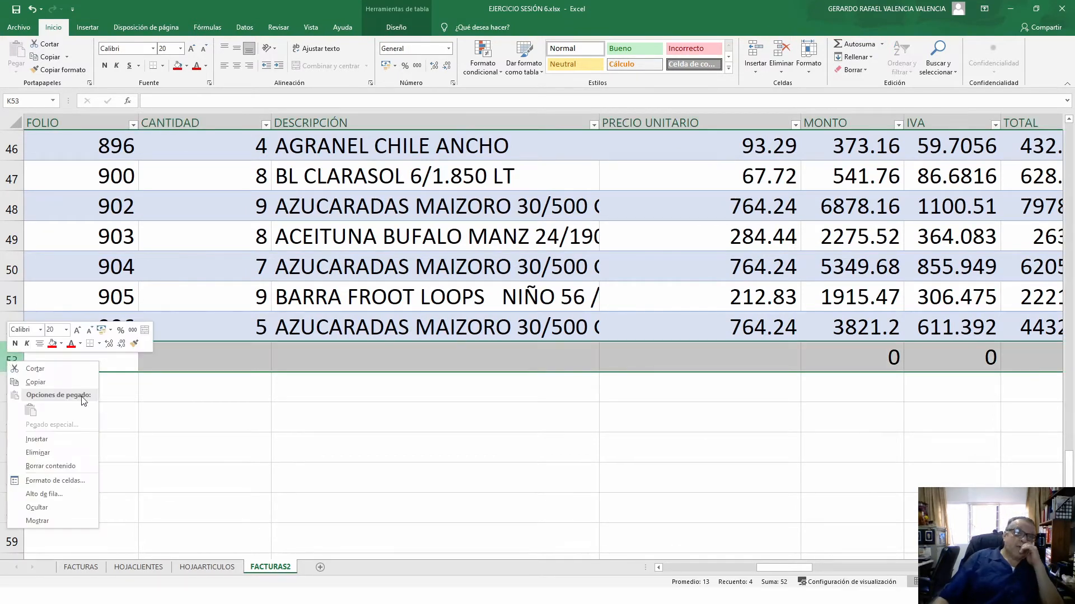
pyautogui.click(45, 452)
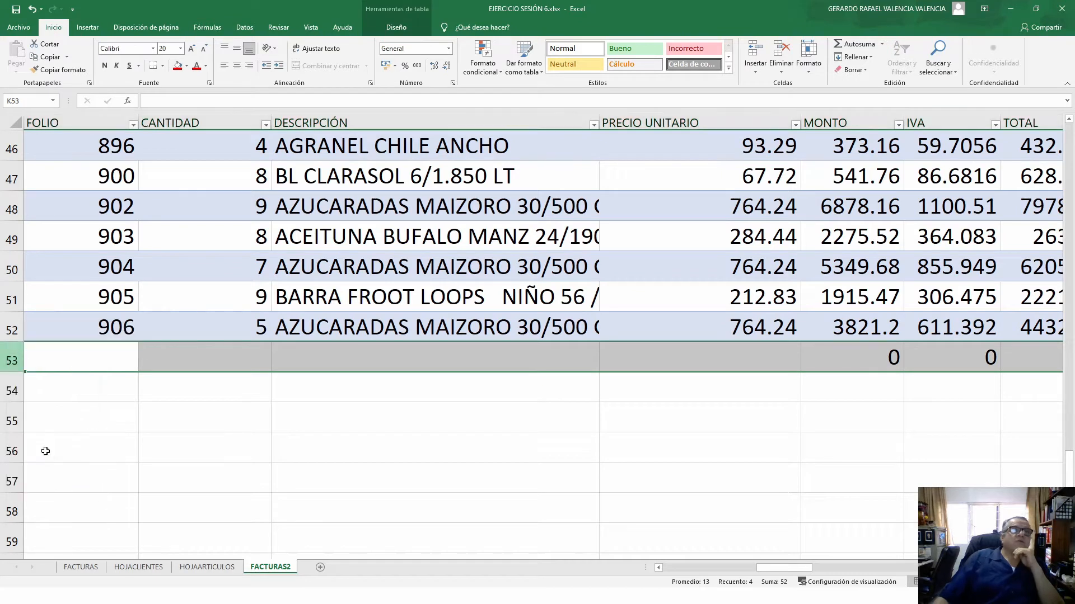
pyautogui.click(818, 412)
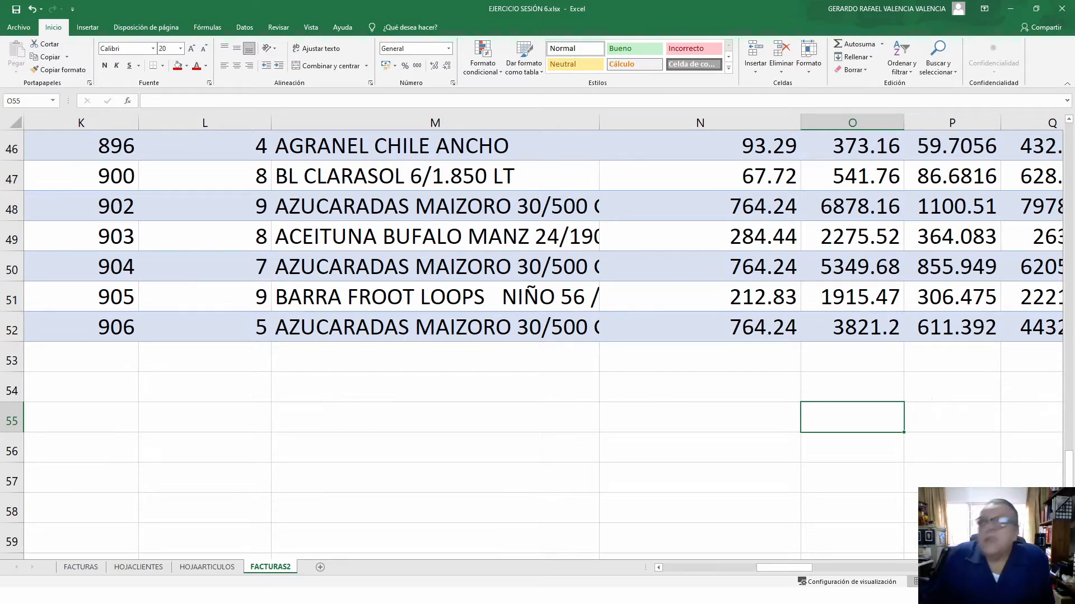
pyautogui.scroll(12, 878, 493)
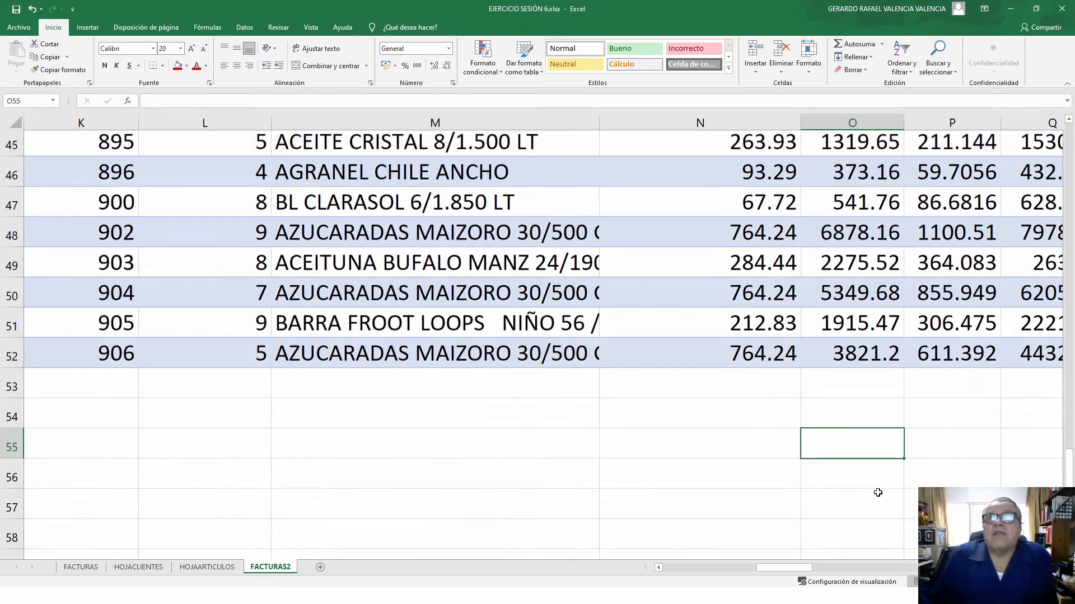
pyautogui.scroll(3, 878, 492)
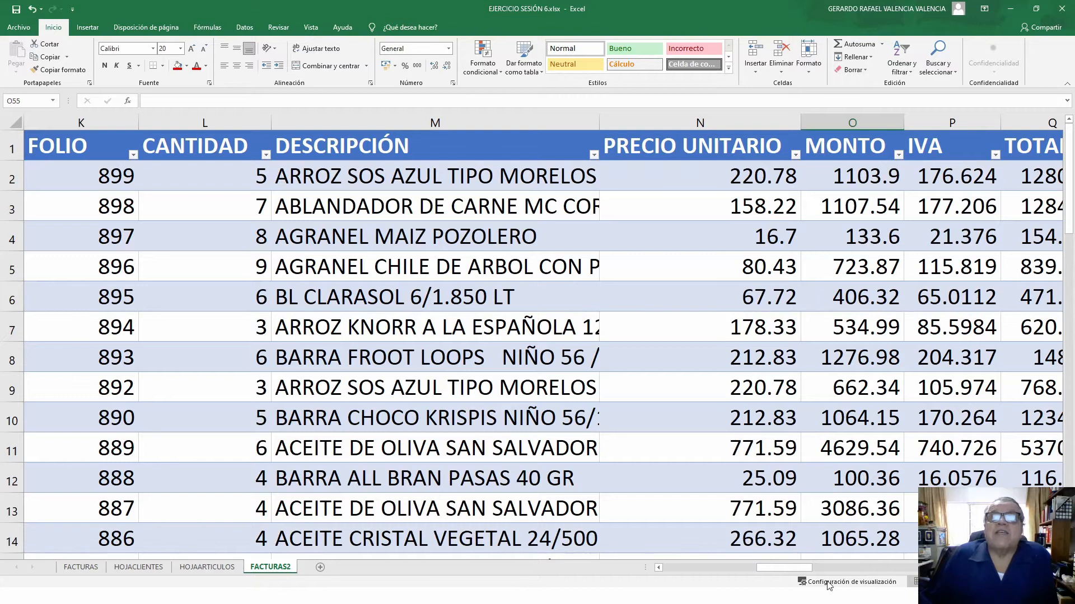
pyautogui.moveTo(764, 569); pyautogui.dragTo(672, 572)
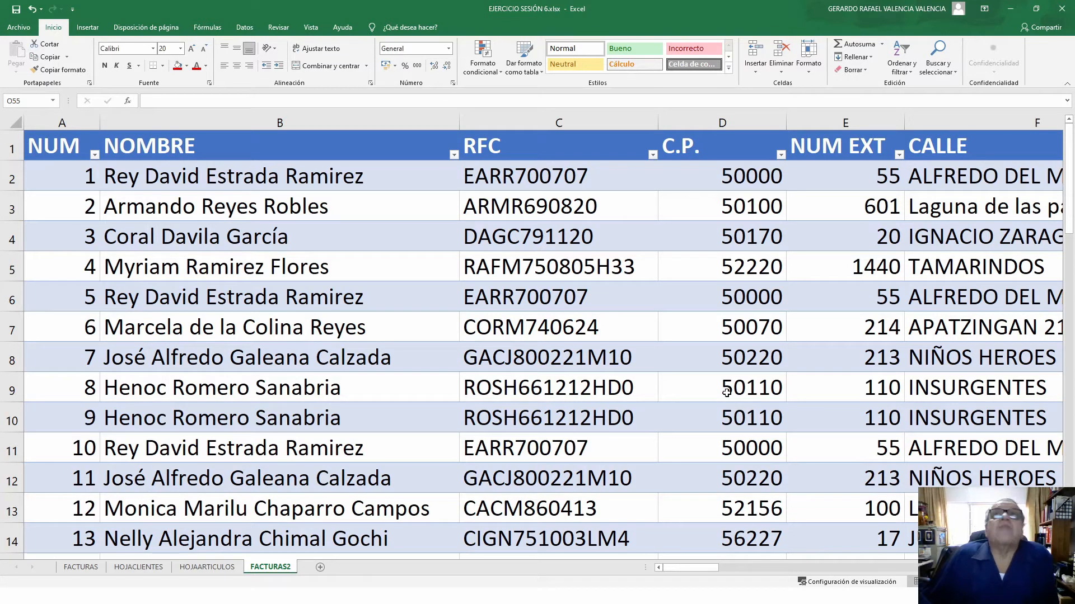
# - Turn the table's First Column emphasis on and back off
pyautogui.click(297, 271)
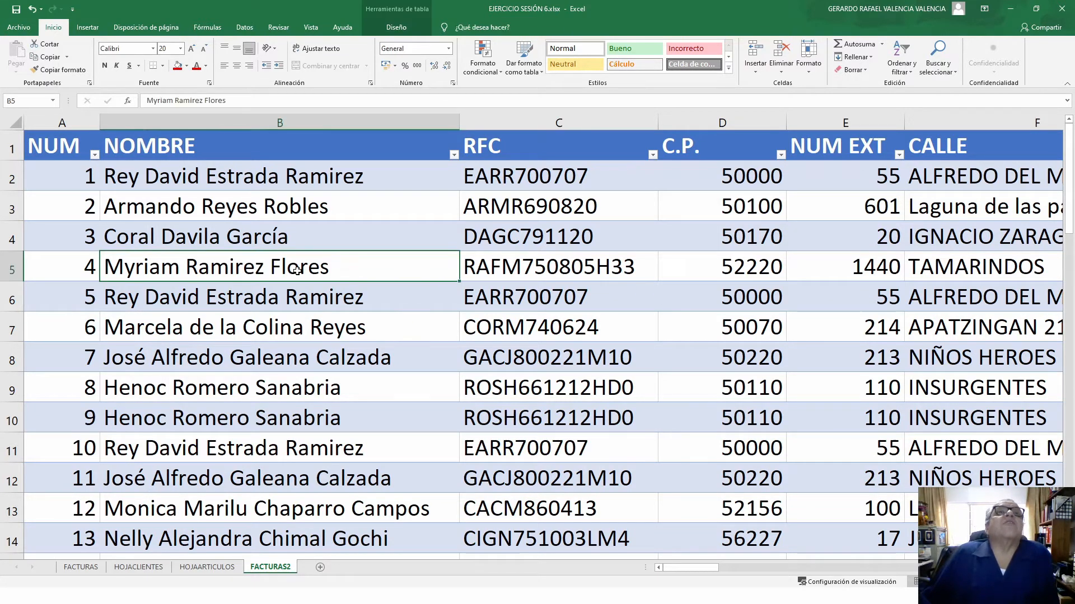
pyautogui.click(397, 28)
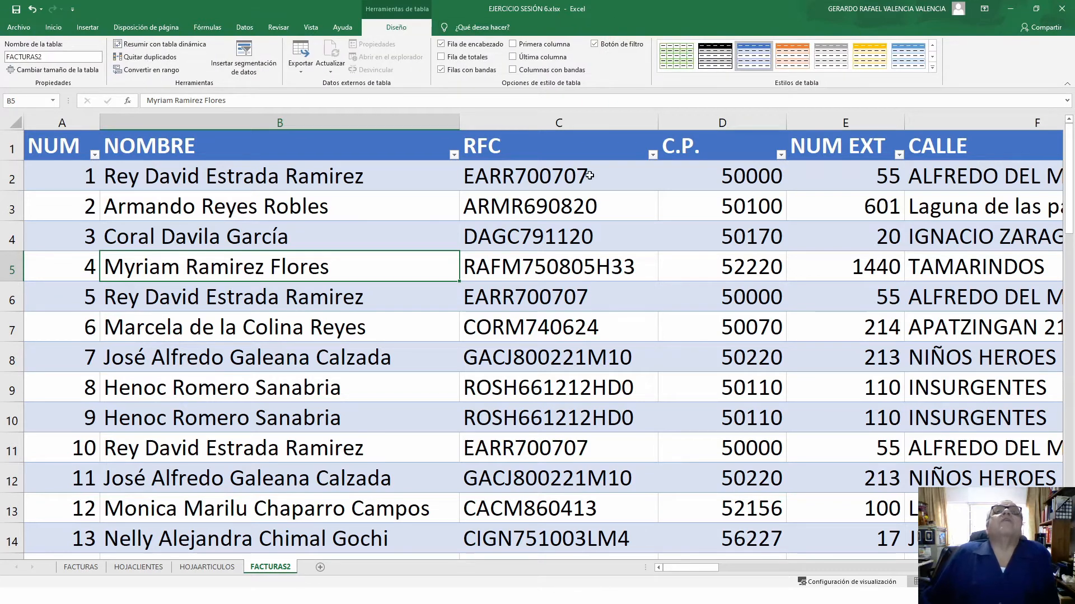
pyautogui.click(512, 45)
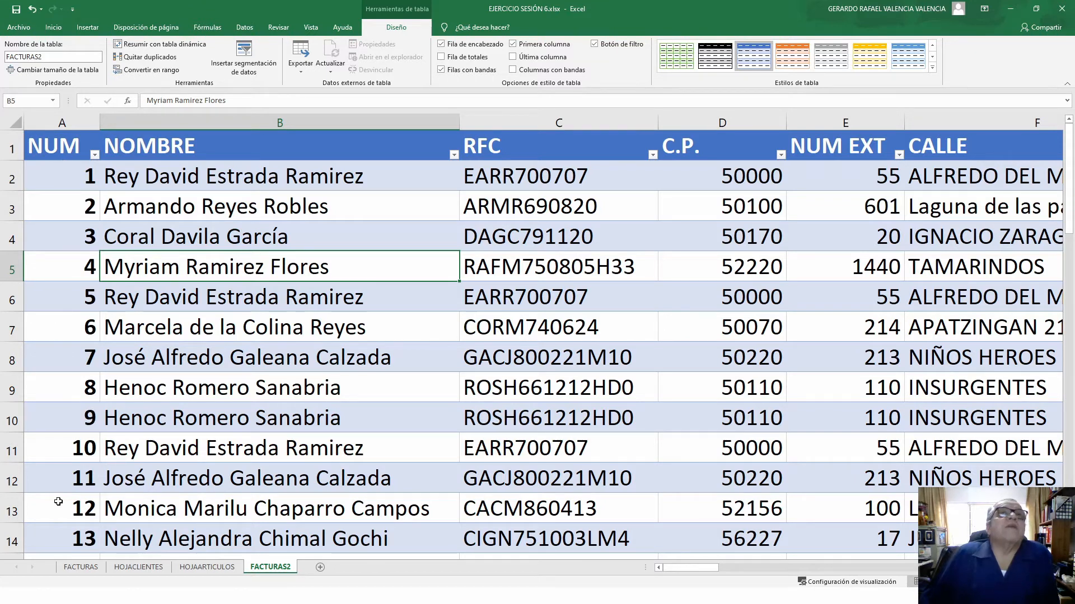
pyautogui.click(513, 44)
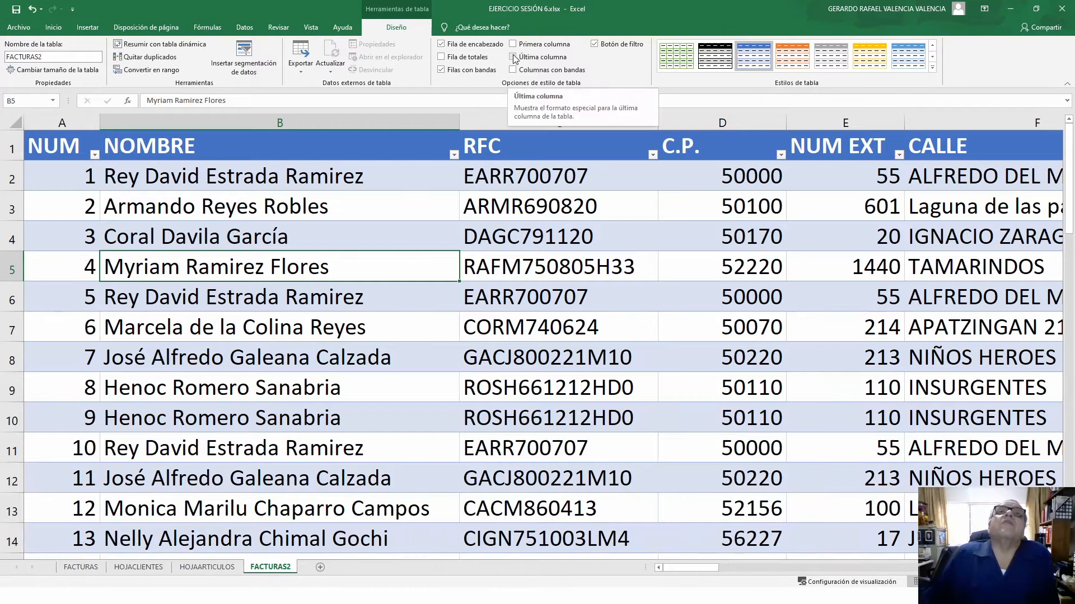
# - Turn the table's Last Column emphasis on and back off
pyautogui.click(513, 56)
pyautogui.moveTo(691, 570); pyautogui.dragTo(821, 582)
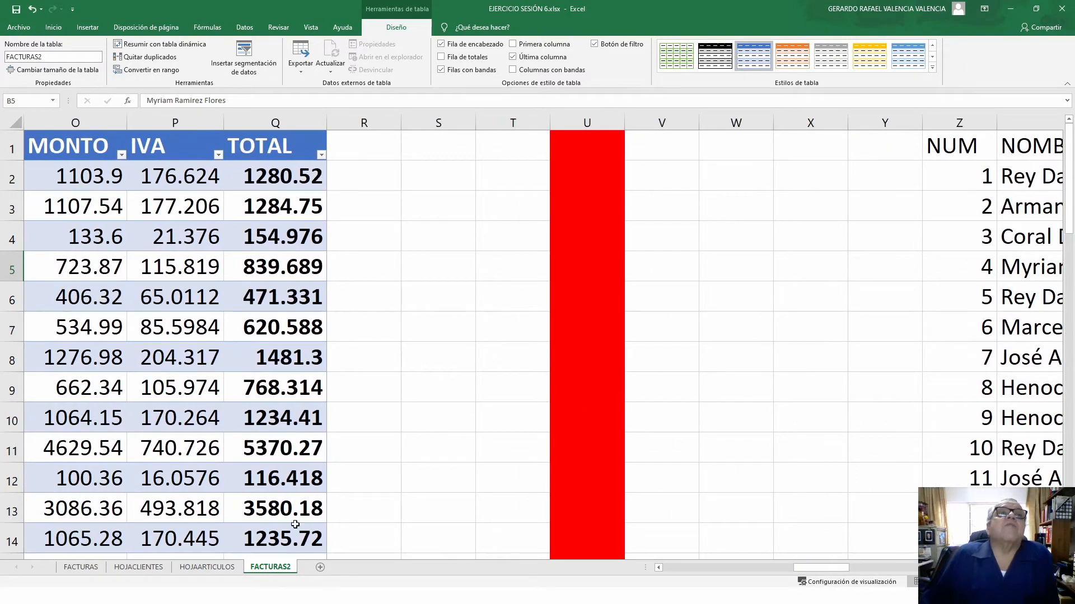
pyautogui.scroll(-13, 295, 482)
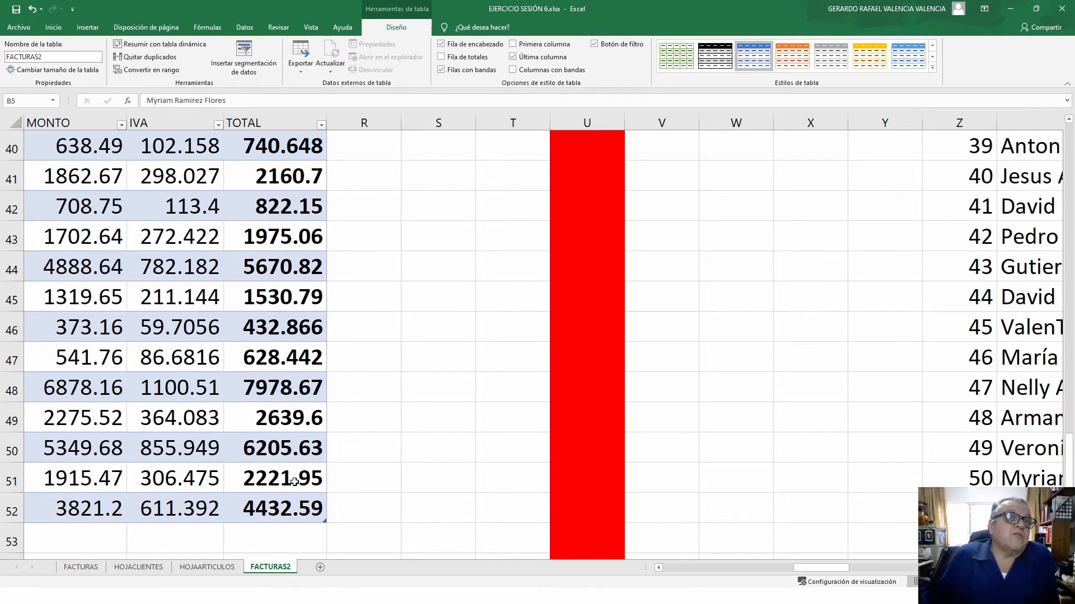
pyautogui.scroll(13, 295, 482)
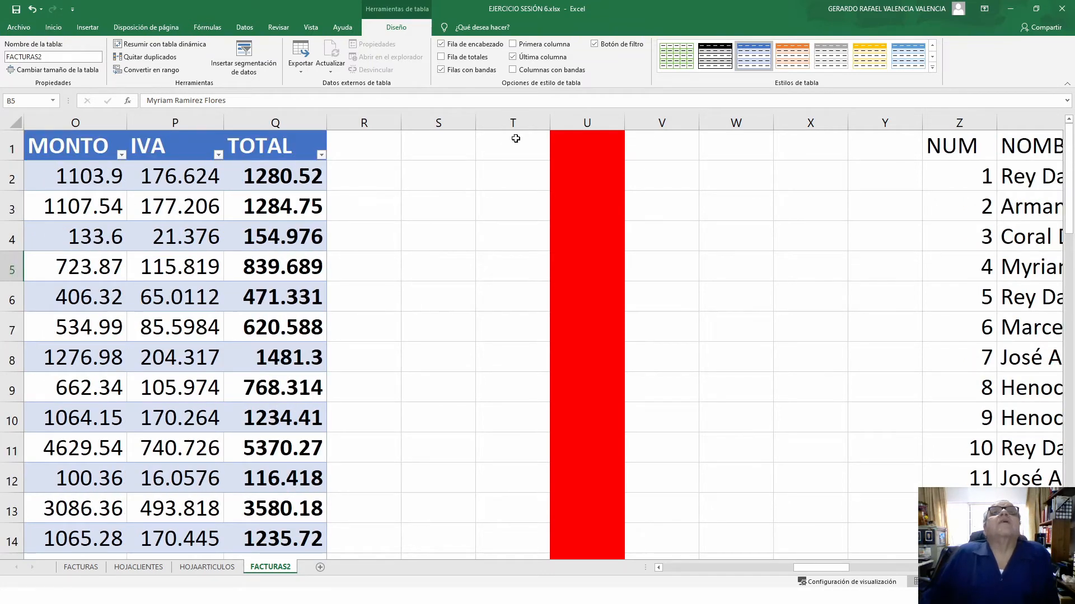
pyautogui.click(514, 57)
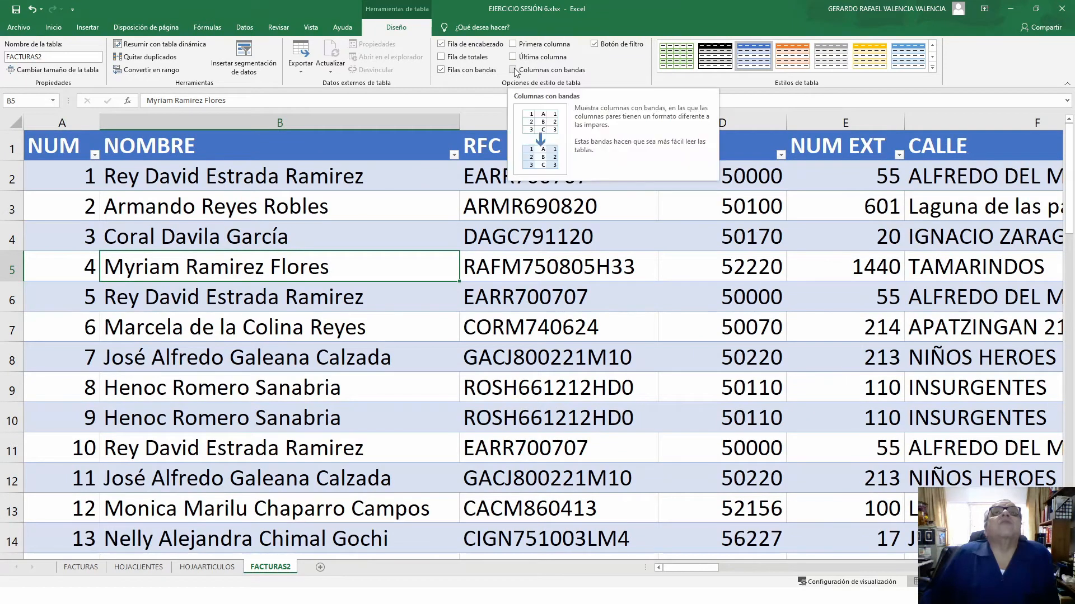
# - Add banded columns to FACTURAS2, then remove them again
pyautogui.click(512, 70)
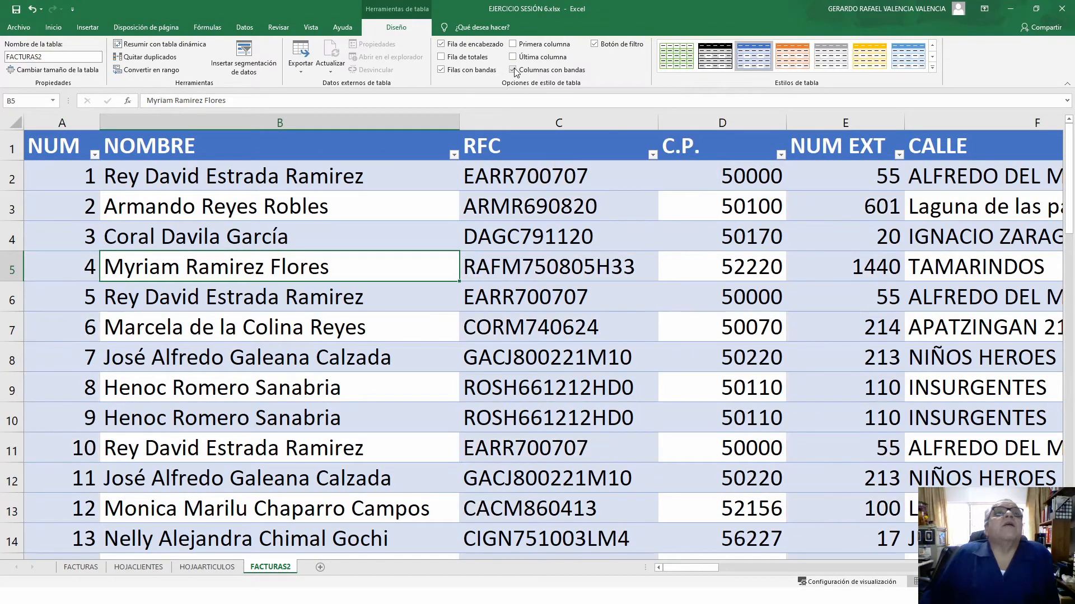
pyautogui.click(643, 489)
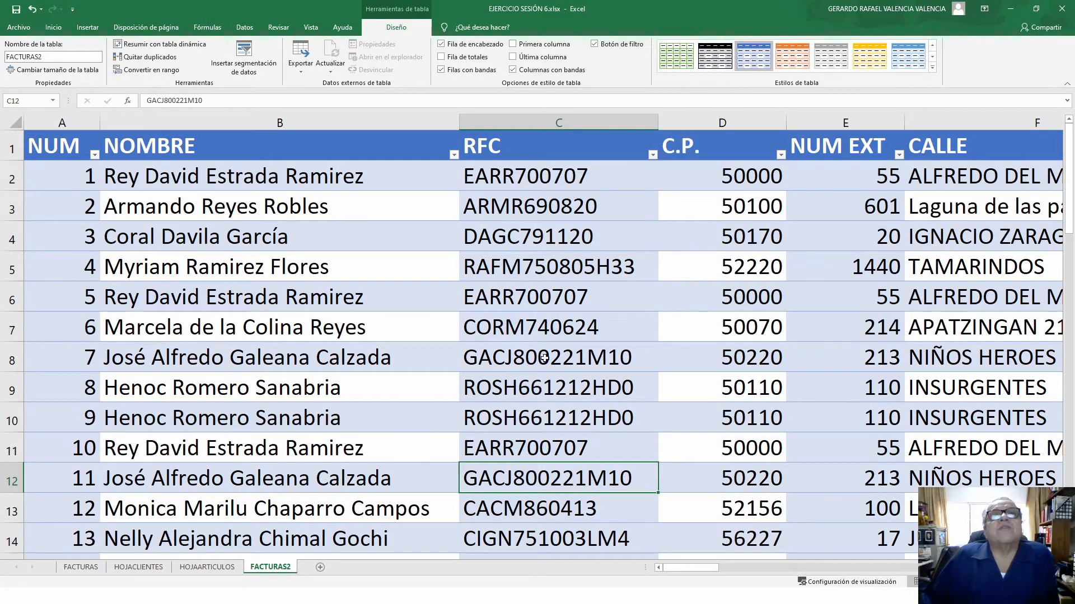
pyautogui.click(514, 72)
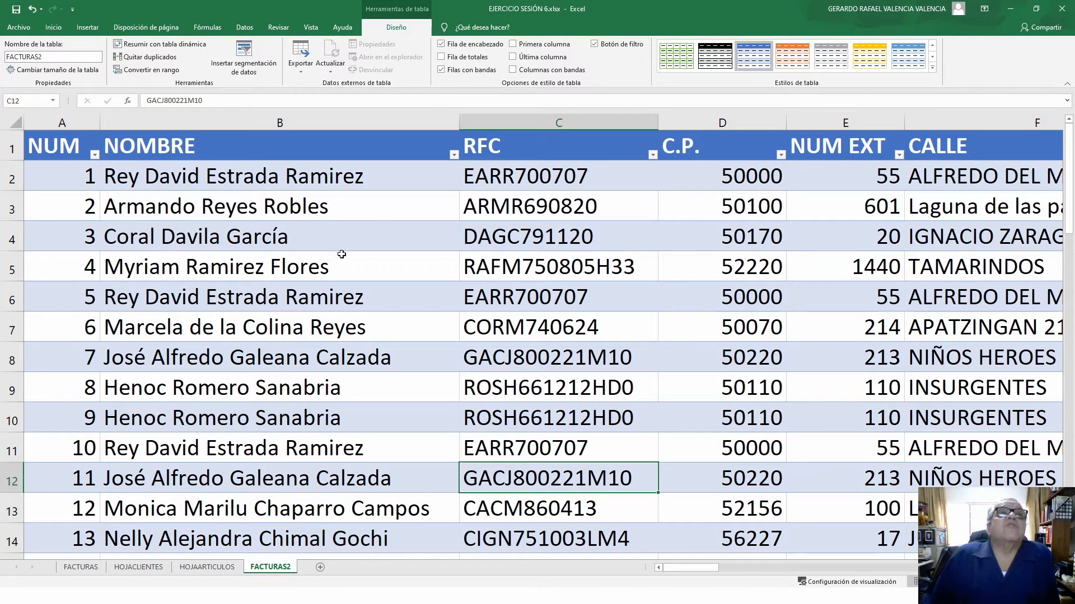
pyautogui.click(441, 44)
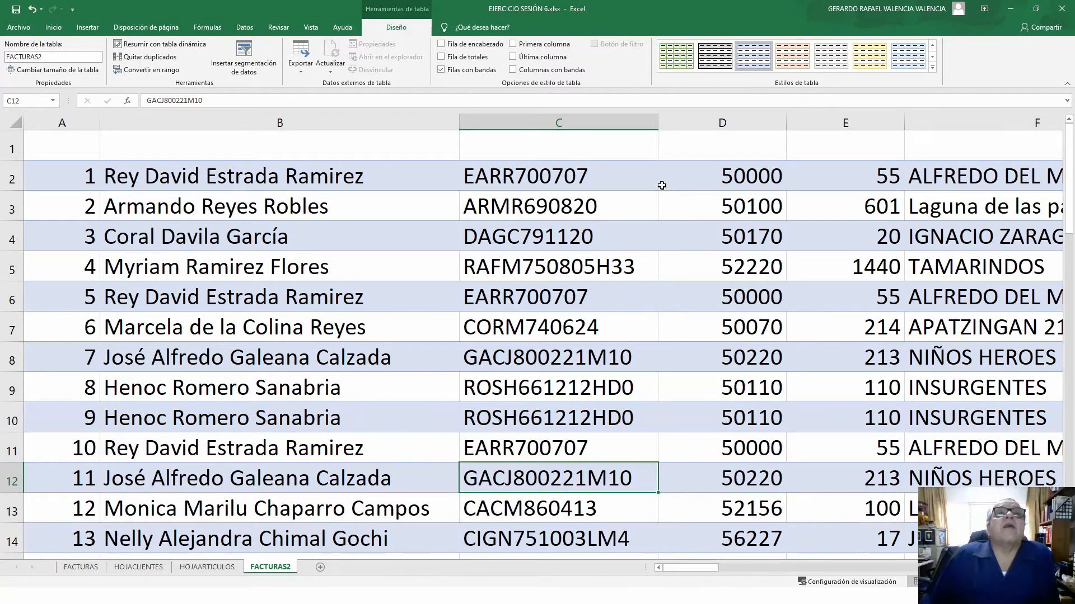
pyautogui.click(441, 44)
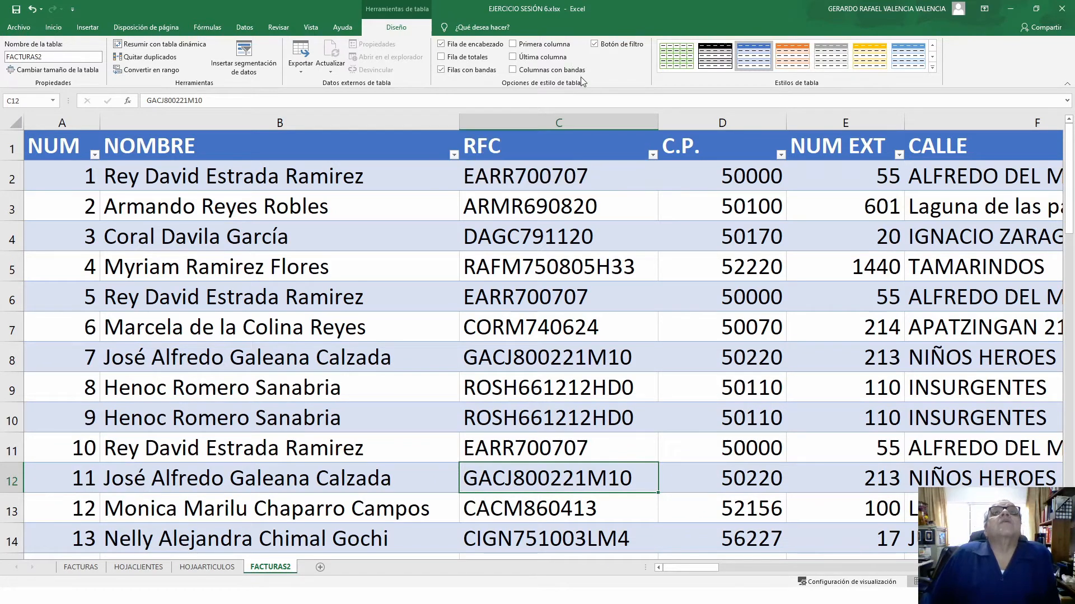
pyautogui.click(594, 44)
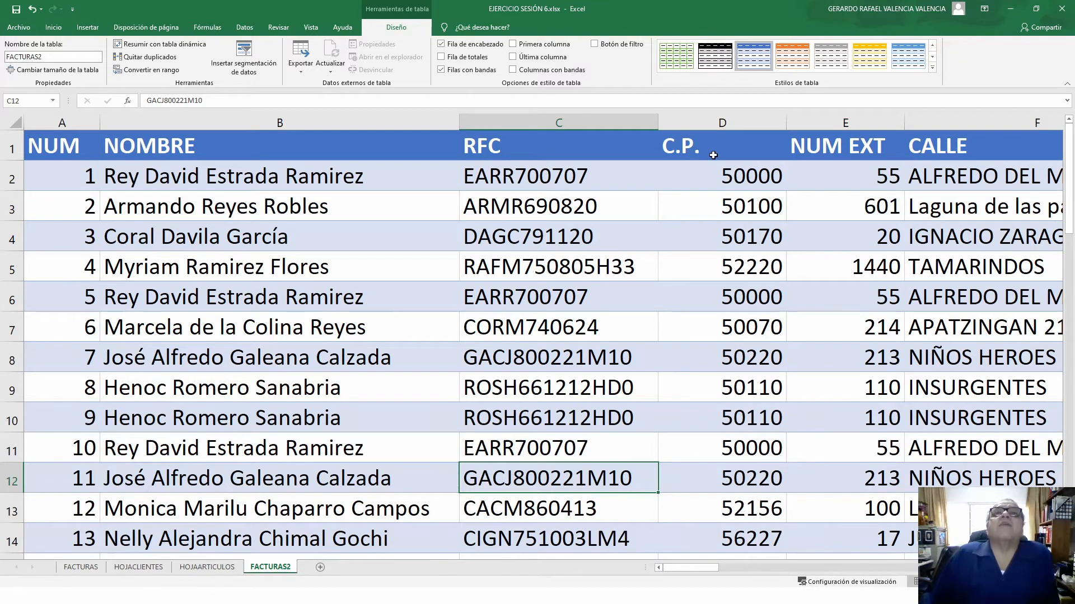
pyautogui.click(595, 44)
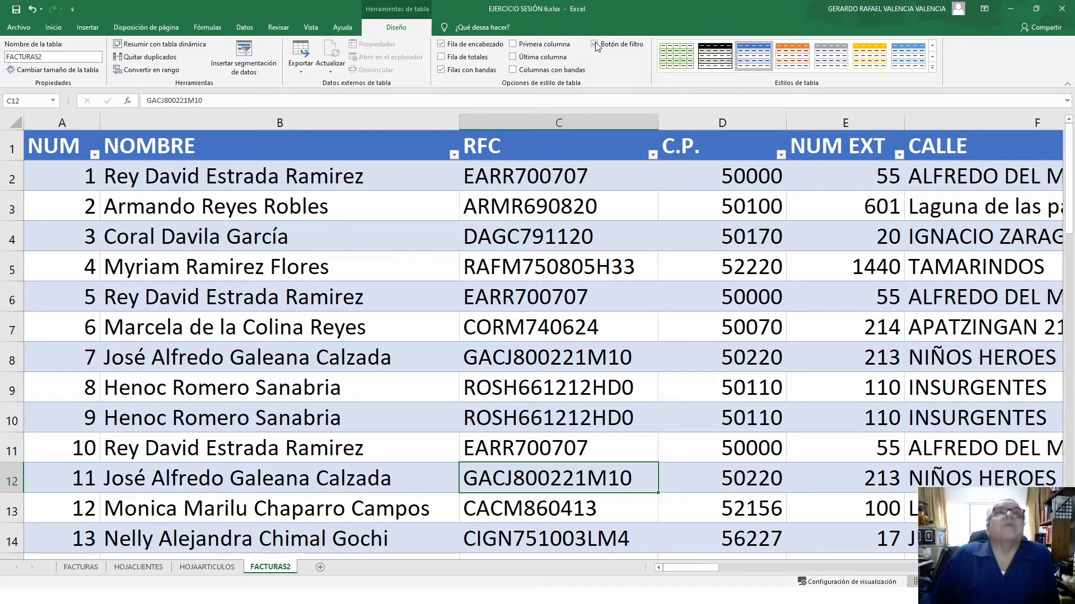
pyautogui.click(441, 57)
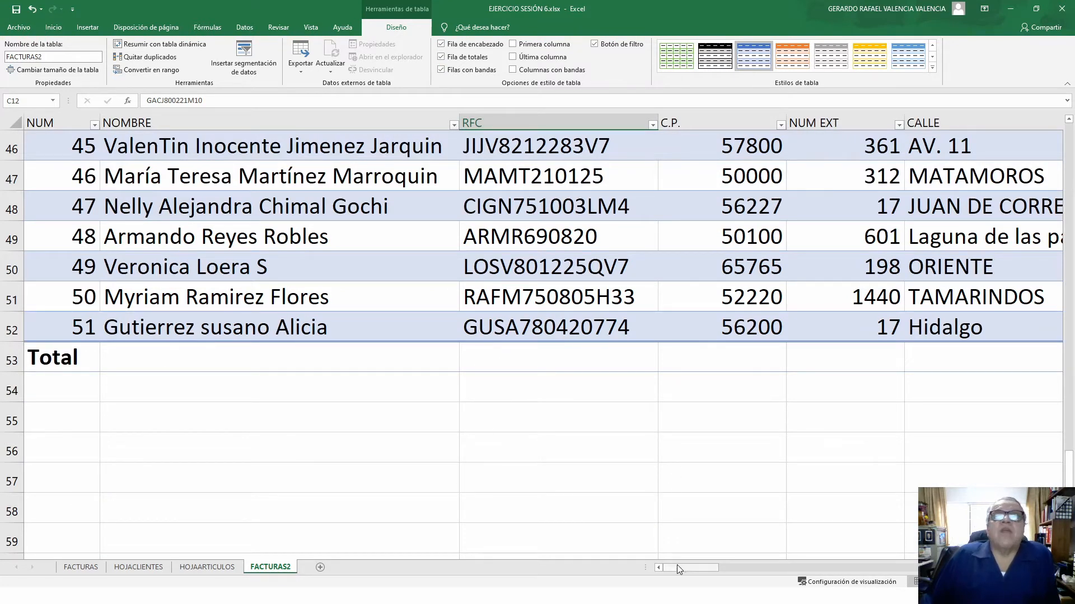
pyautogui.hscroll(5, 542, 336)
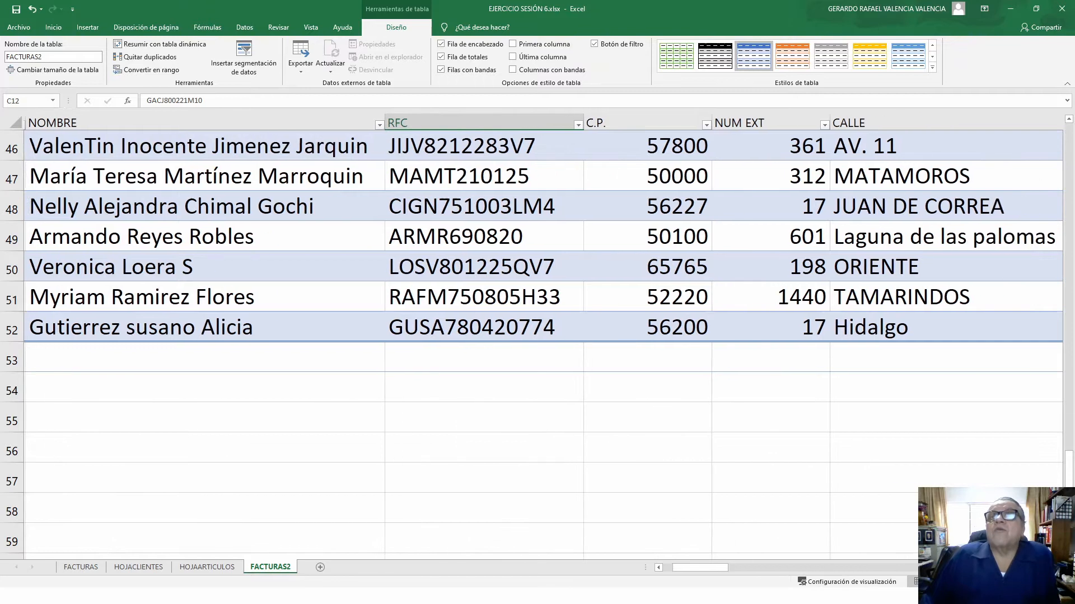
pyautogui.hscroll(5, 542, 336)
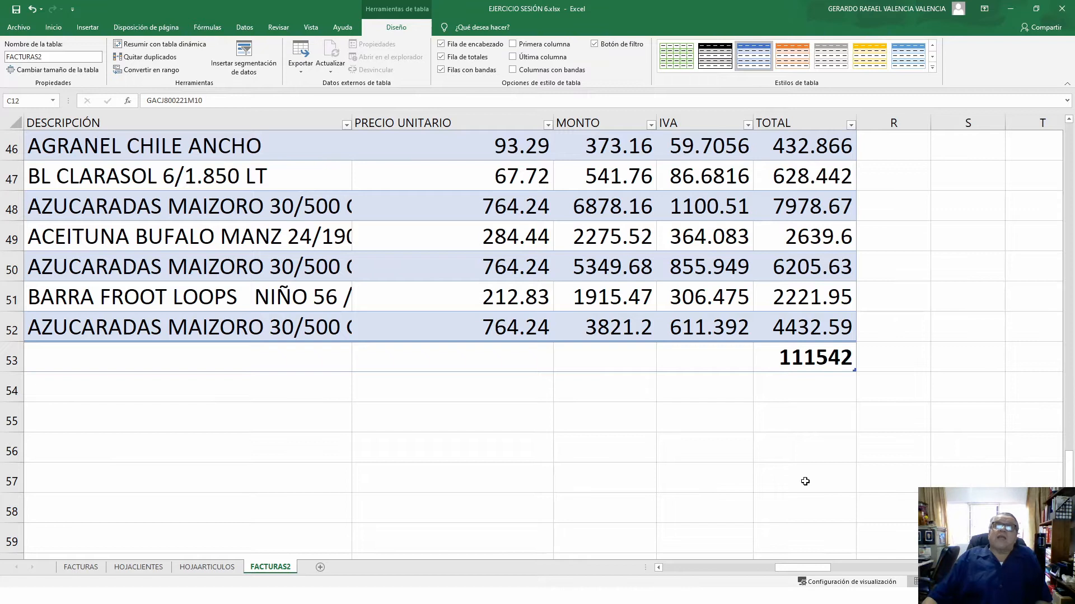
pyautogui.scroll(15, 814, 359)
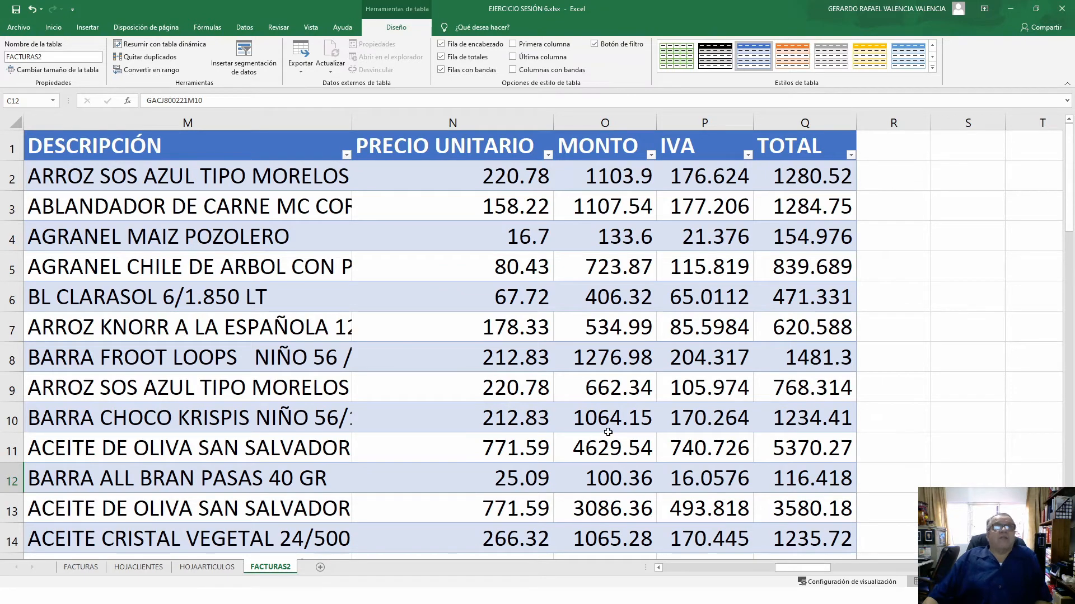
pyautogui.scroll(-2, 767, 481)
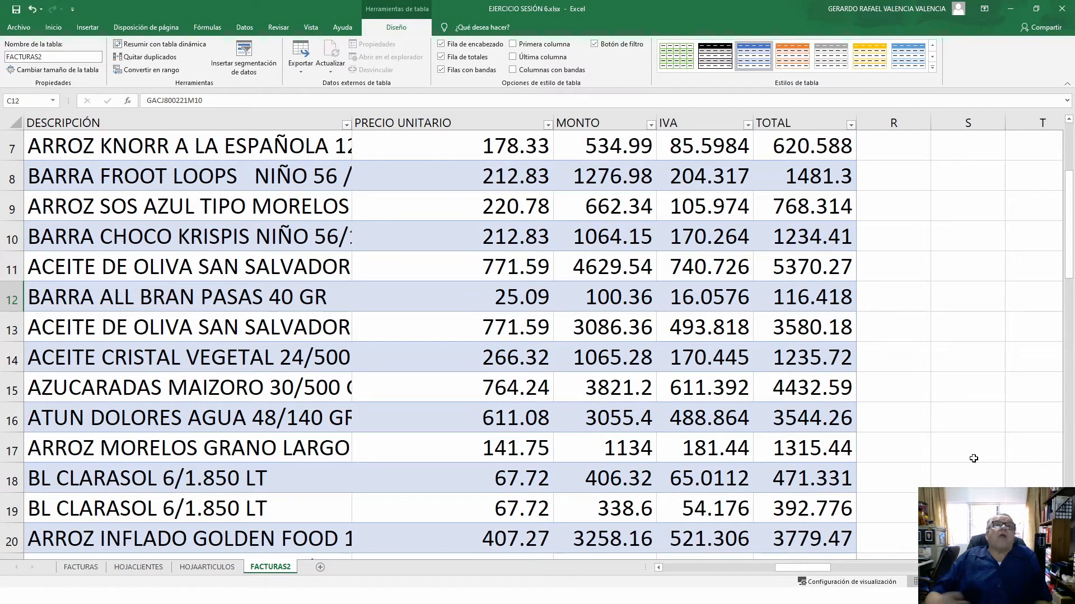
pyautogui.scroll(-16, 915, 517)
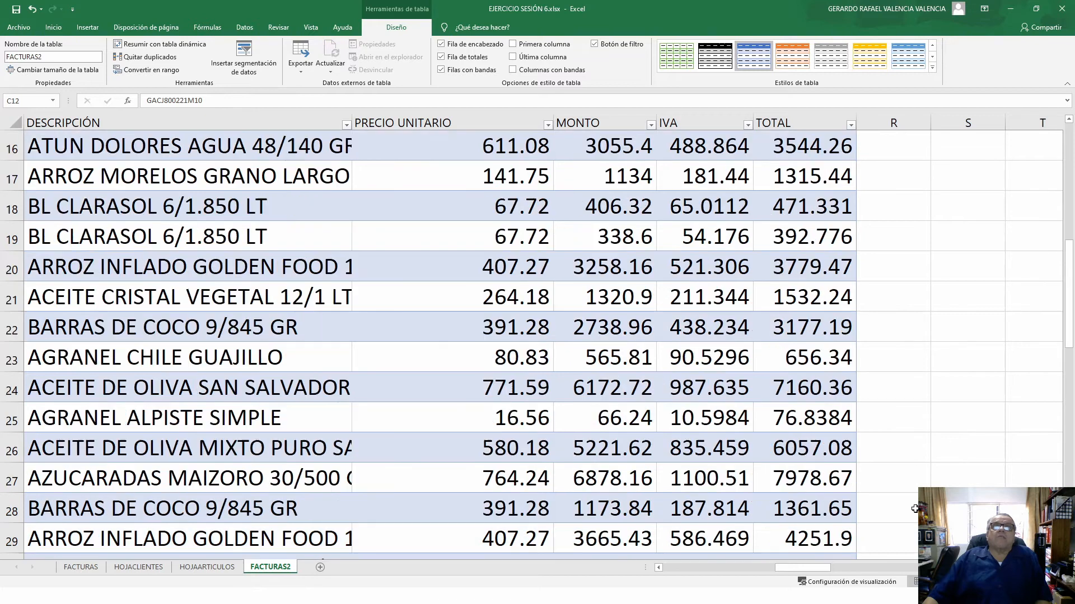
pyautogui.scroll(4, 915, 520)
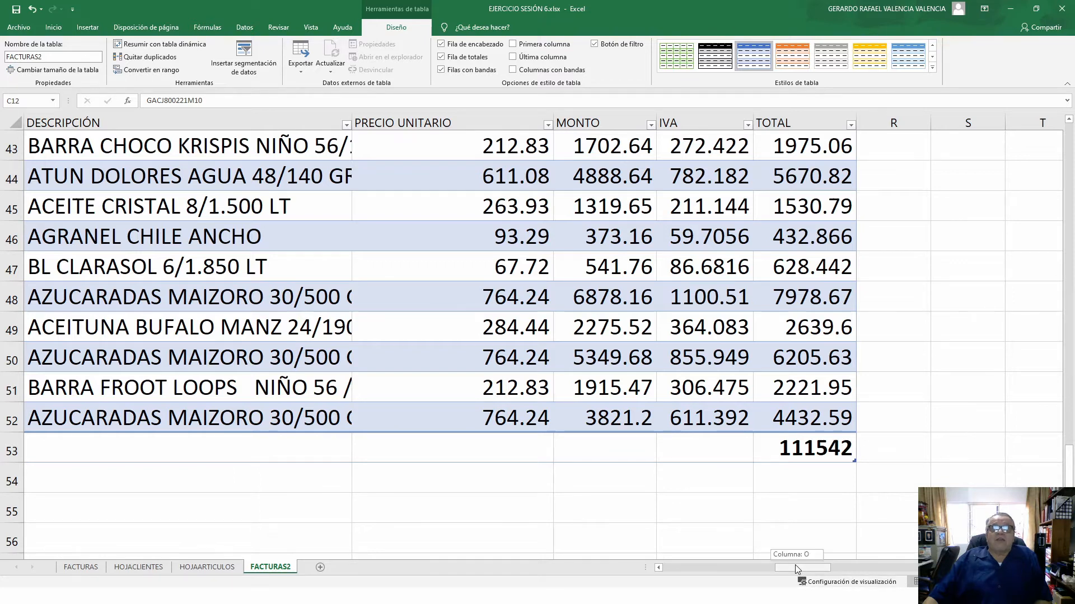
pyautogui.moveTo(797, 565); pyautogui.dragTo(747, 565)
pyautogui.hscroll(4, 543, 344)
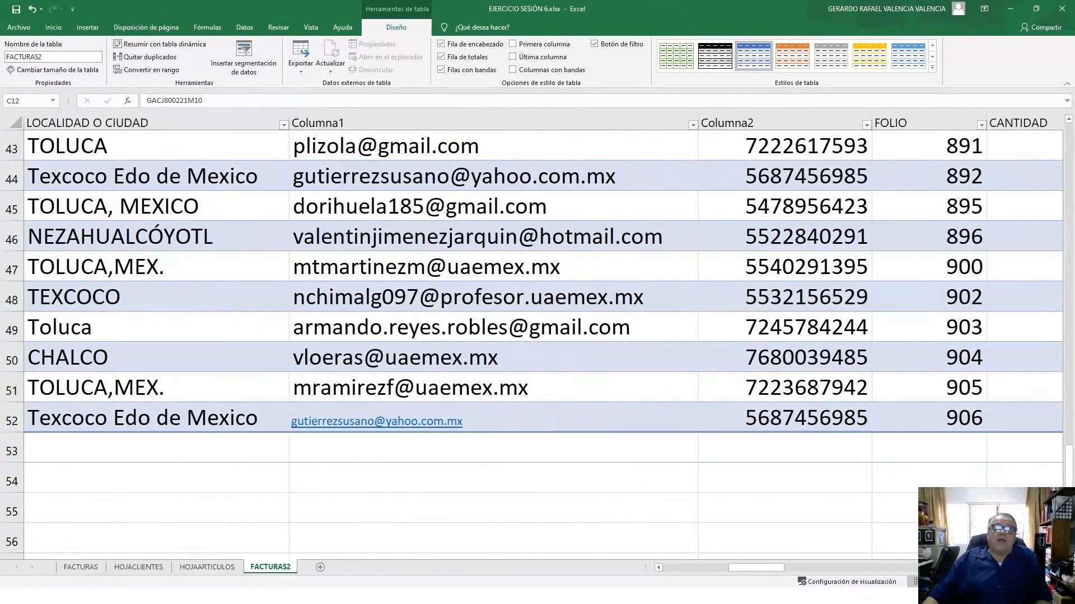
pyautogui.hscroll(5, 543, 336)
pyautogui.hscroll(1, 900, 465)
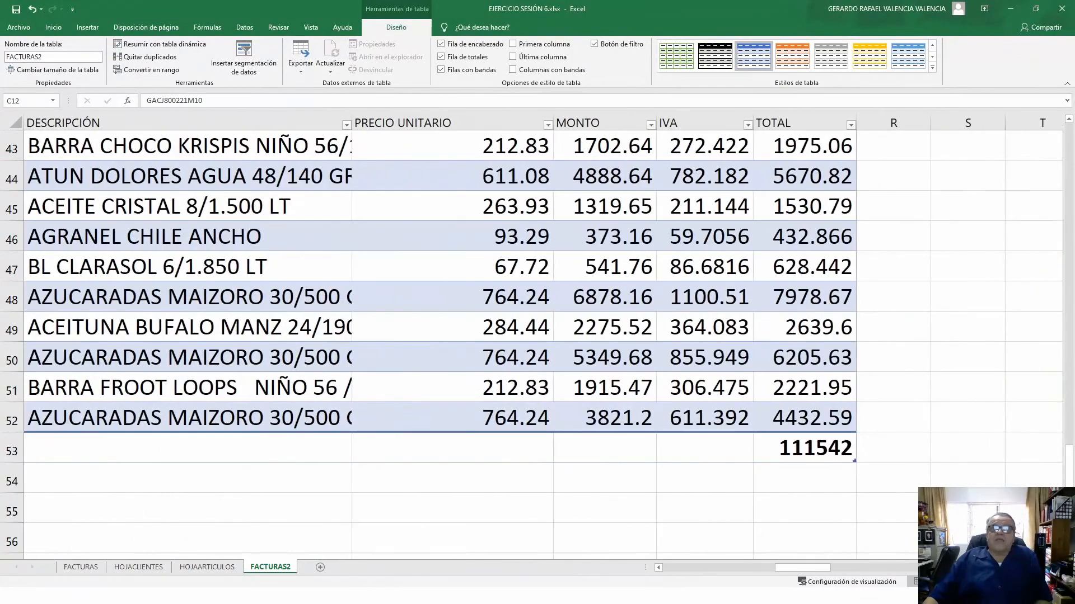
pyautogui.click(826, 424)
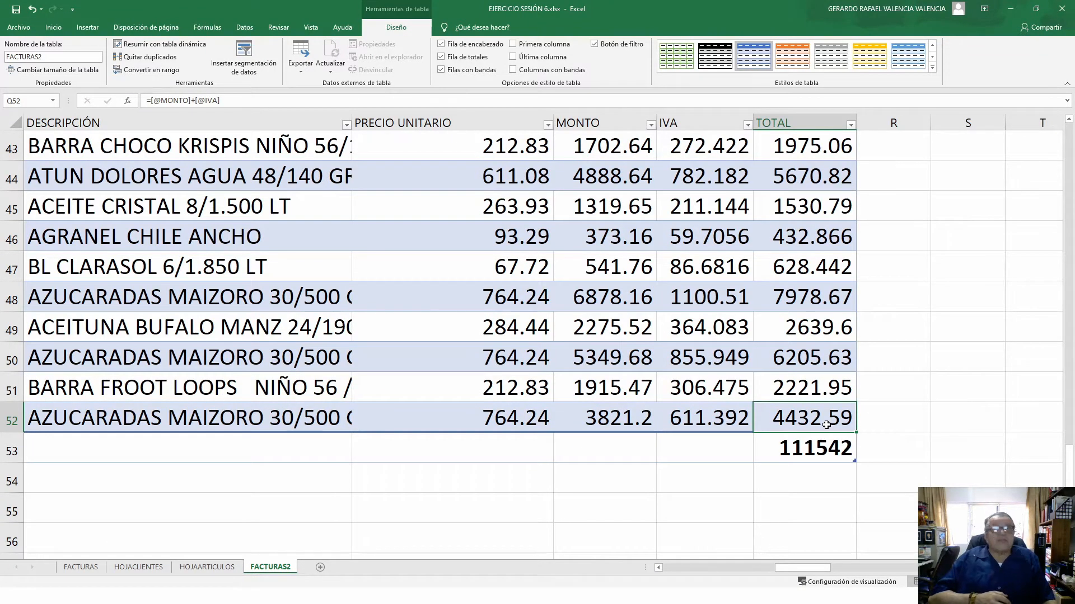
# - Press Tab from Q52 to add blank row 53 and confirm its TOTAL formula shows 0
pyautogui.press('Tab')
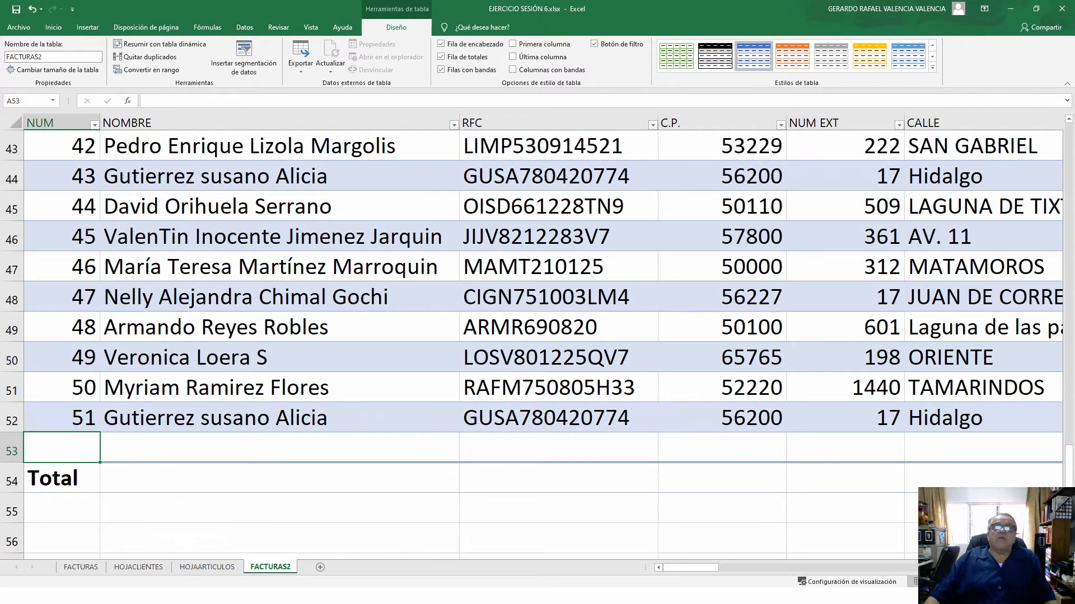
pyautogui.hscroll(5, 543, 280)
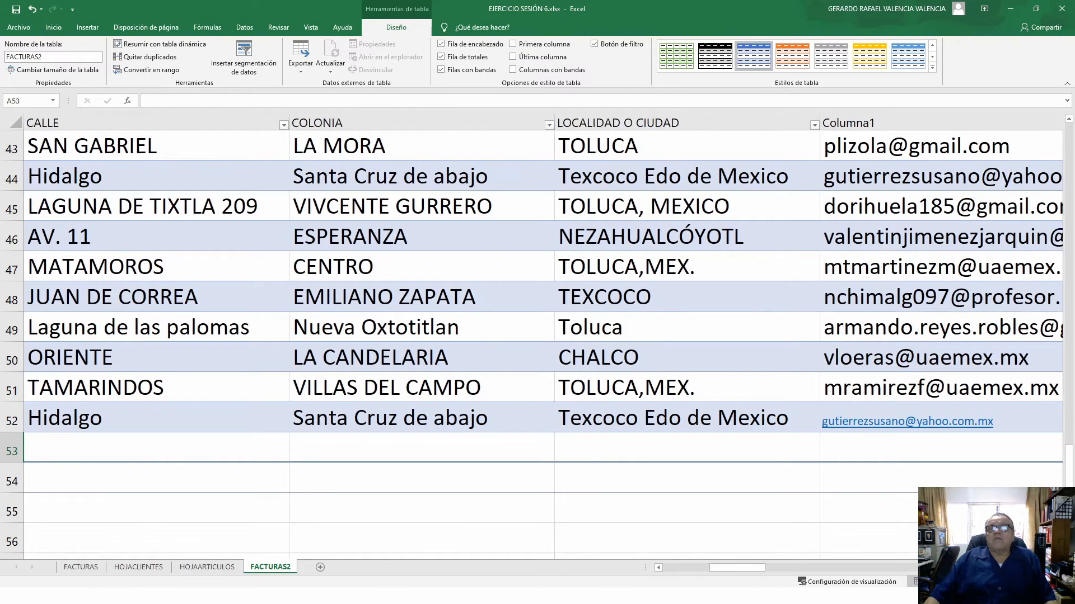
pyautogui.hscroll(15, 849, 550)
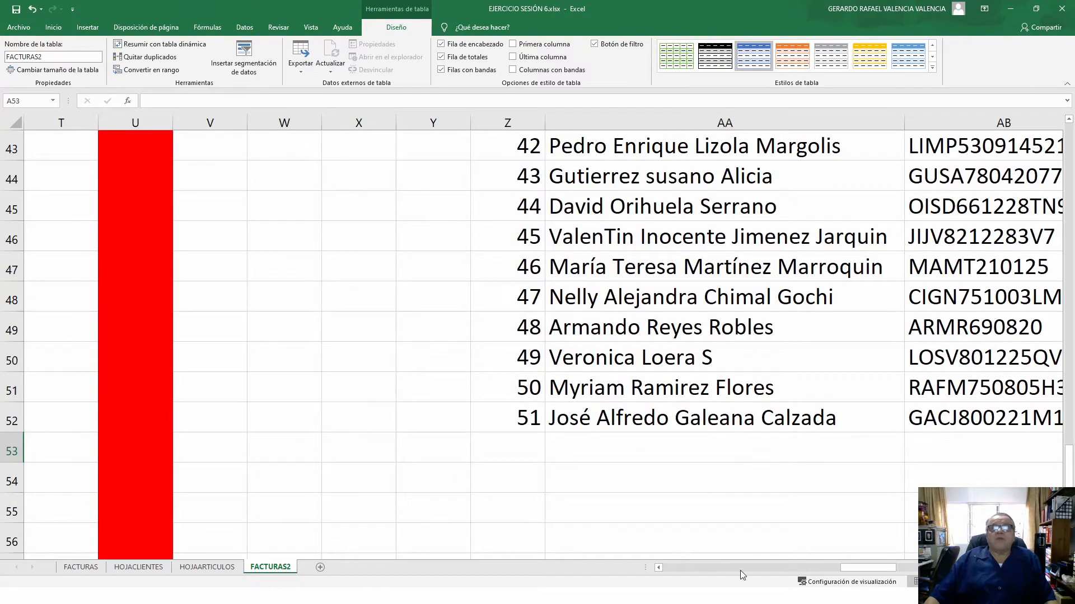
pyautogui.click(664, 570)
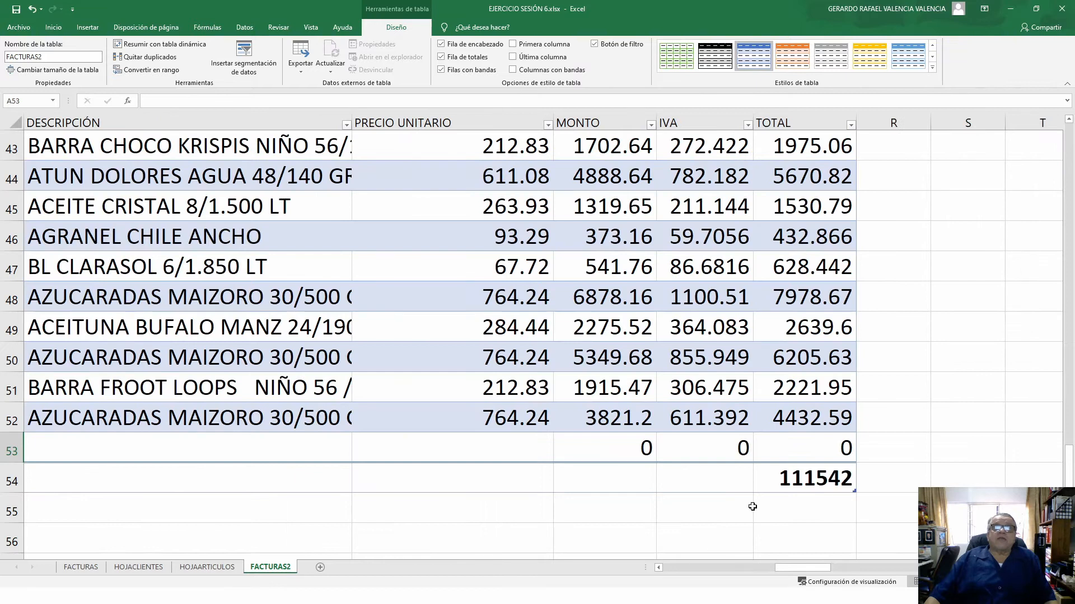
pyautogui.click(807, 452)
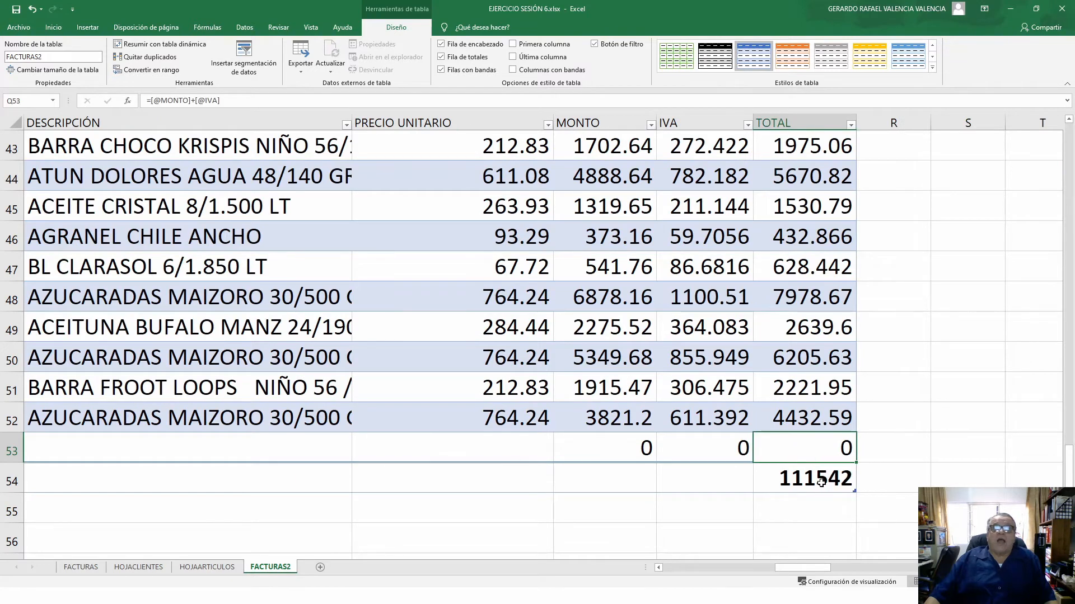
pyautogui.click(502, 447)
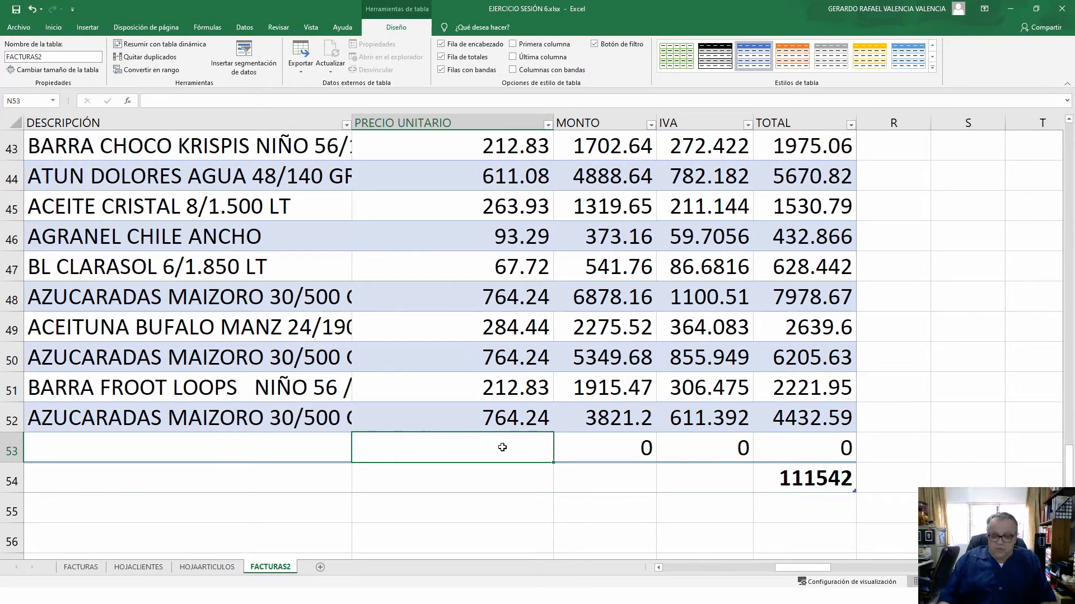
# - Enter 212.83 as row 53's unit price and copy row 51's quantity, description and price
pyautogui.write('212')
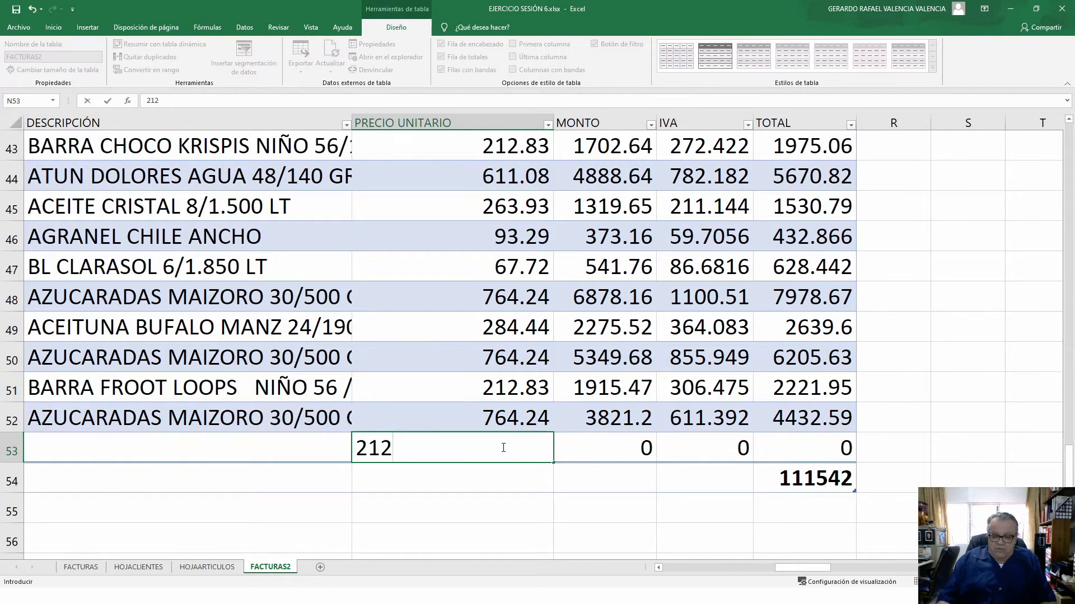
pyautogui.write('.83')
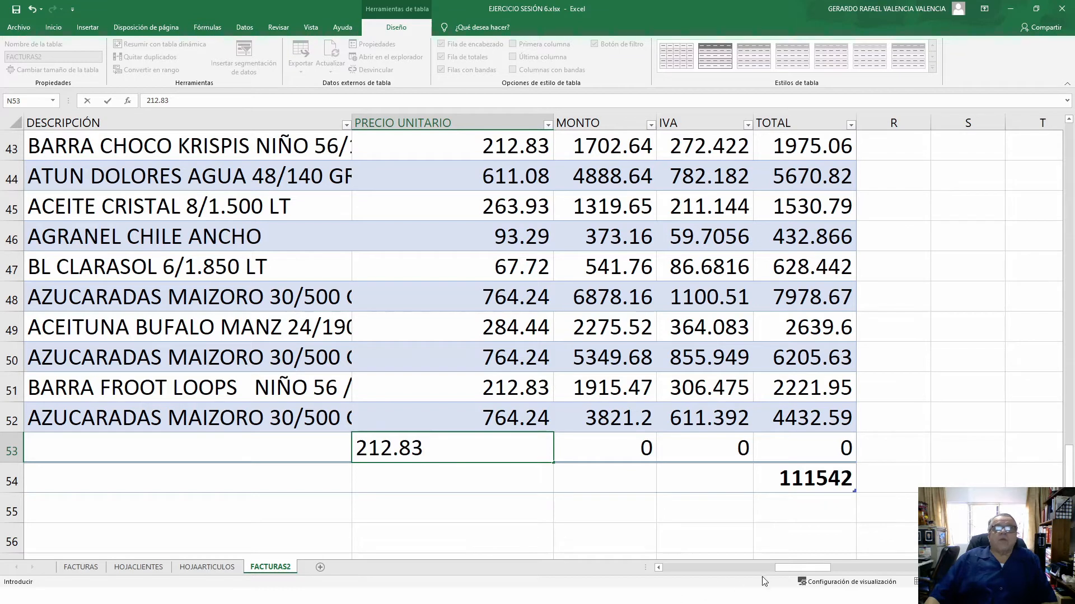
pyautogui.click(658, 568)
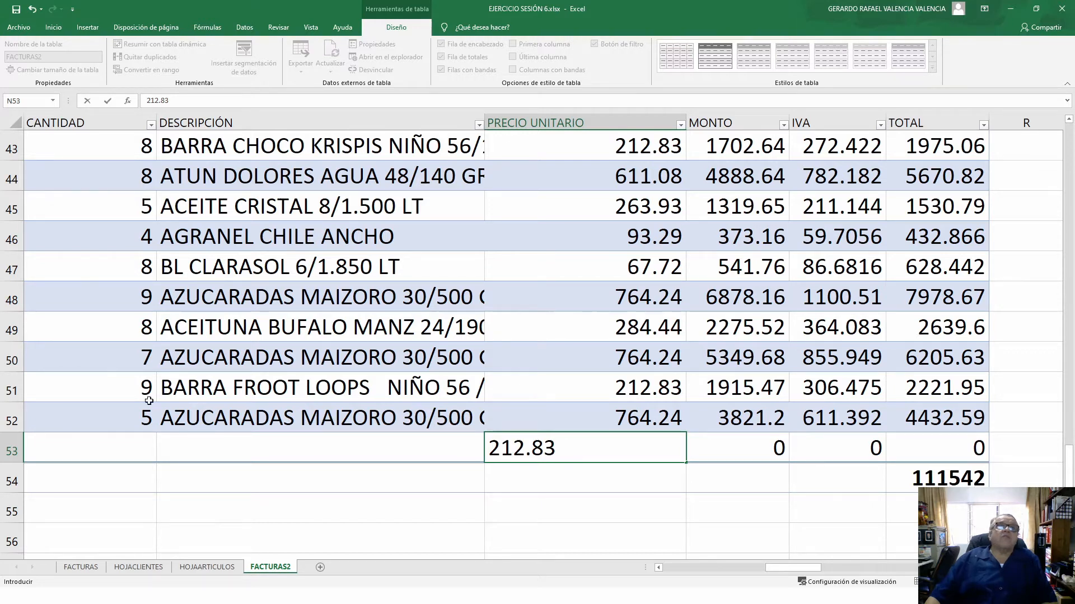
pyautogui.moveTo(129, 389); pyautogui.dragTo(447, 389)
pyautogui.moveTo(519, 389); pyautogui.dragTo(630, 381)
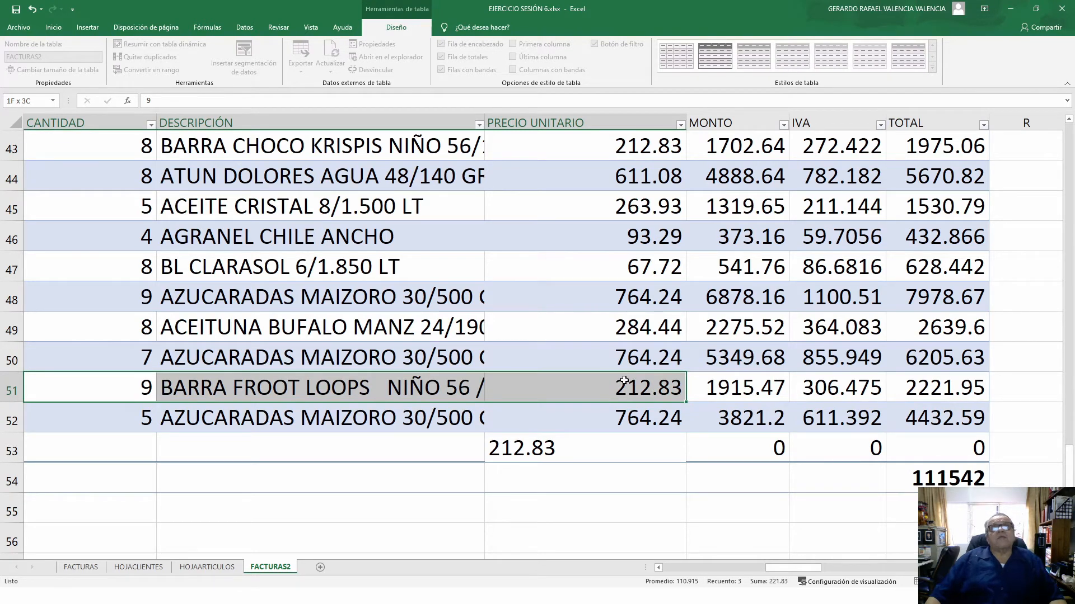
pyautogui.moveTo(624, 381); pyautogui.dragTo(624, 382)
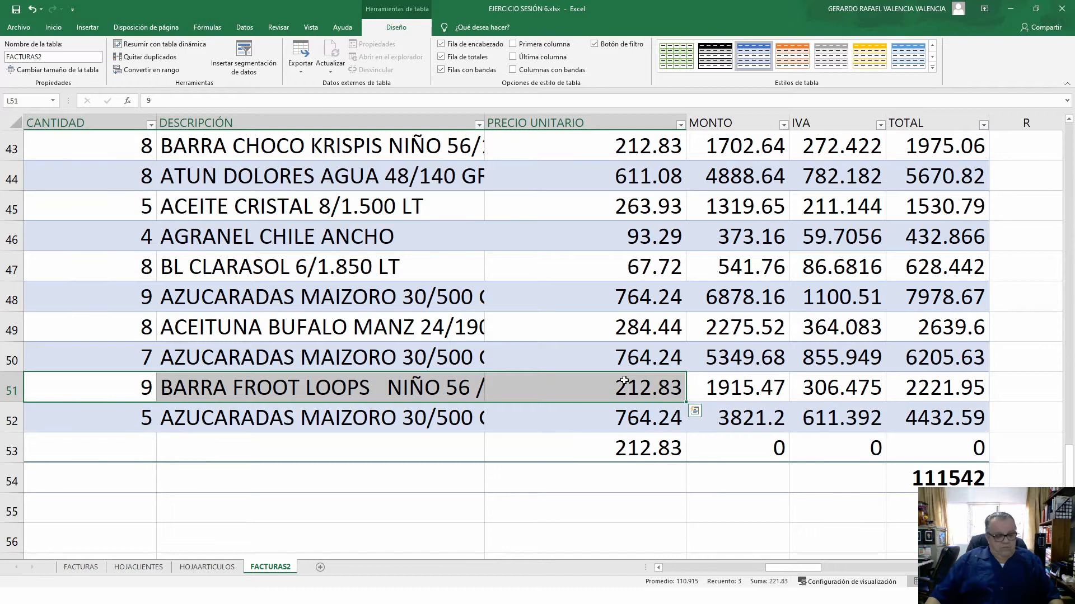
pyautogui.hotkey('ctrl', 'c')
# - Paste the BARRA FROOT LOOPS item into row 53 with quantity 20, totalling 4937.66
pyautogui.click(107, 450)
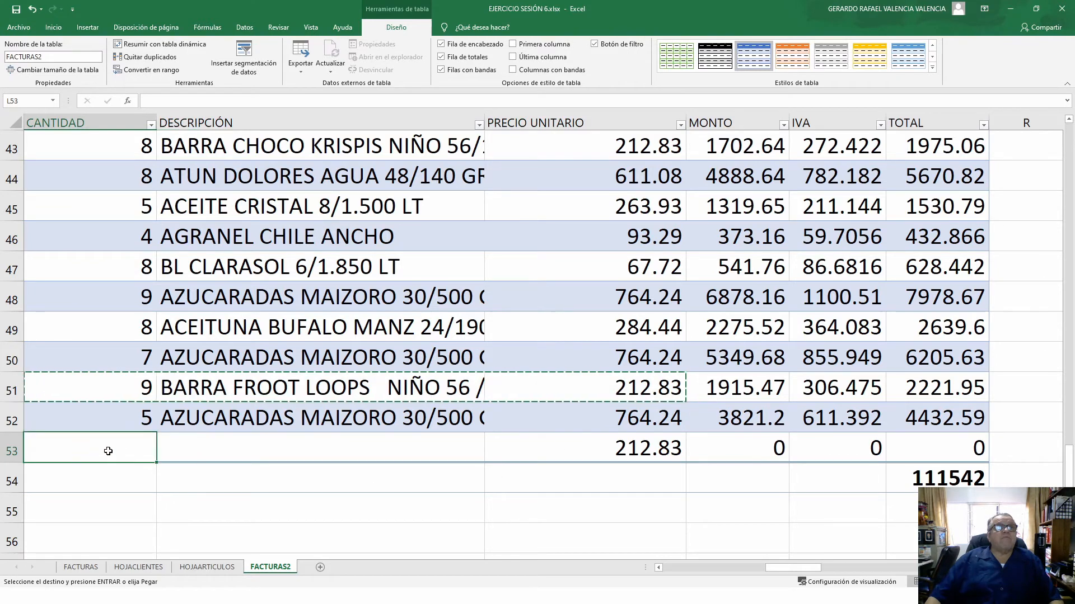
pyautogui.hotkey('ctrl', 'v')
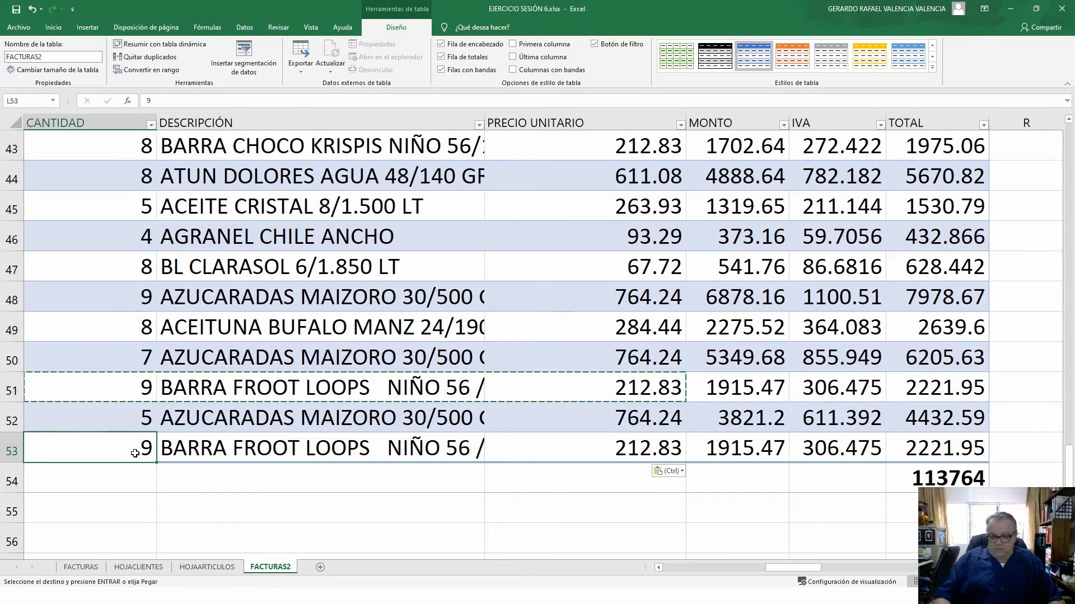
pyautogui.write('20')
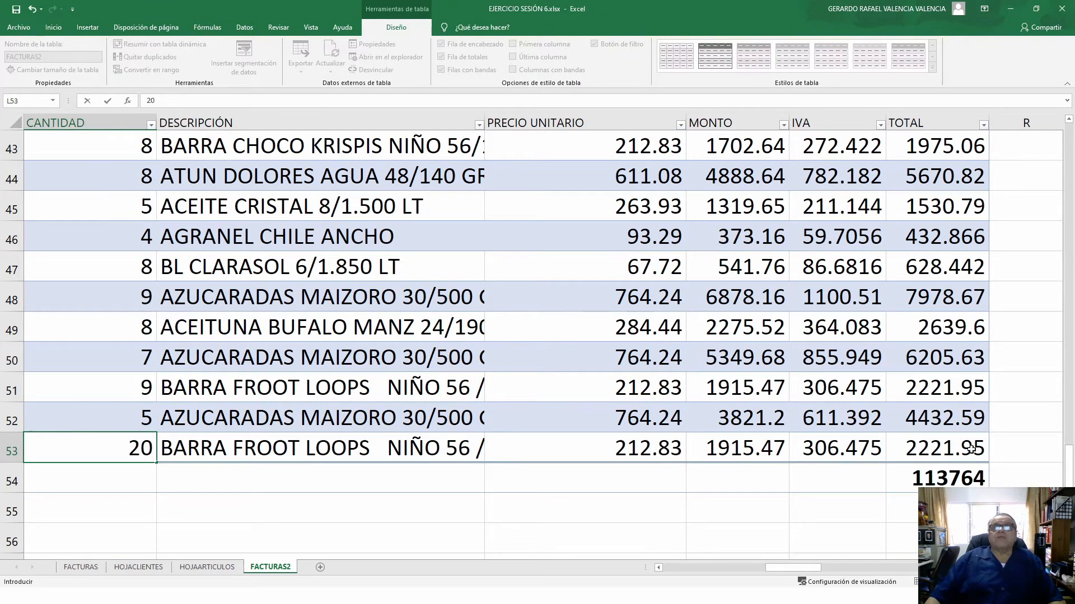
pyautogui.click(943, 480)
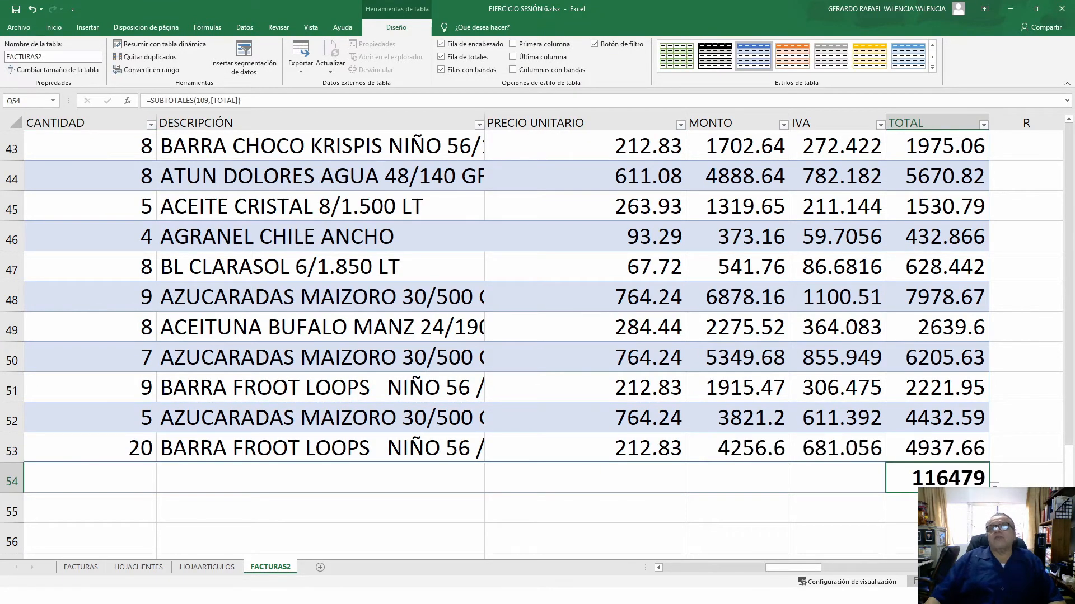
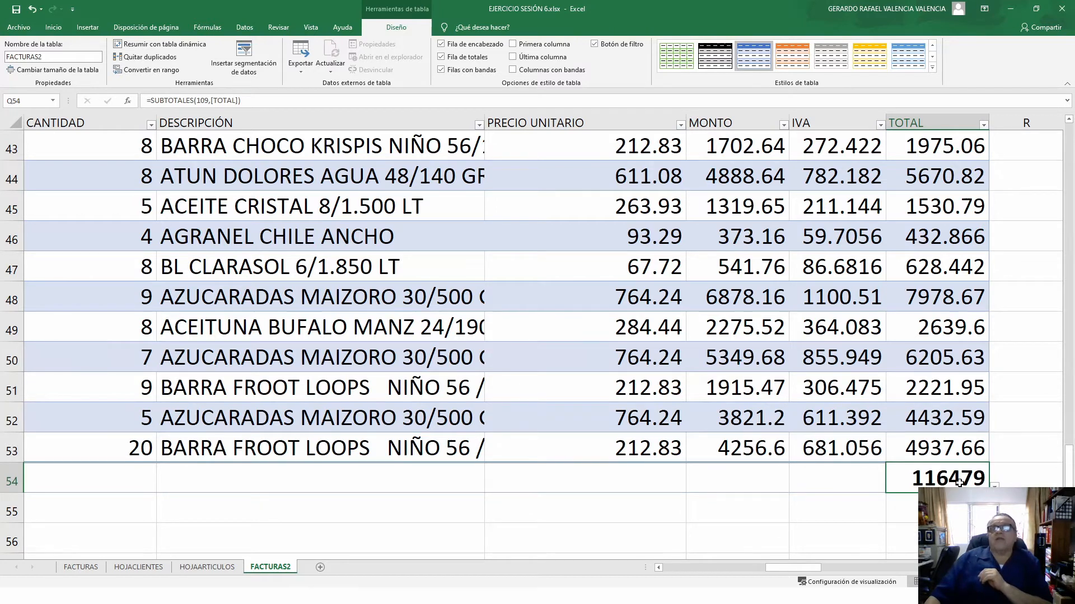
# - Set the TOTAL total to Mín. and fill that formula left across the totals row
pyautogui.click(994, 486)
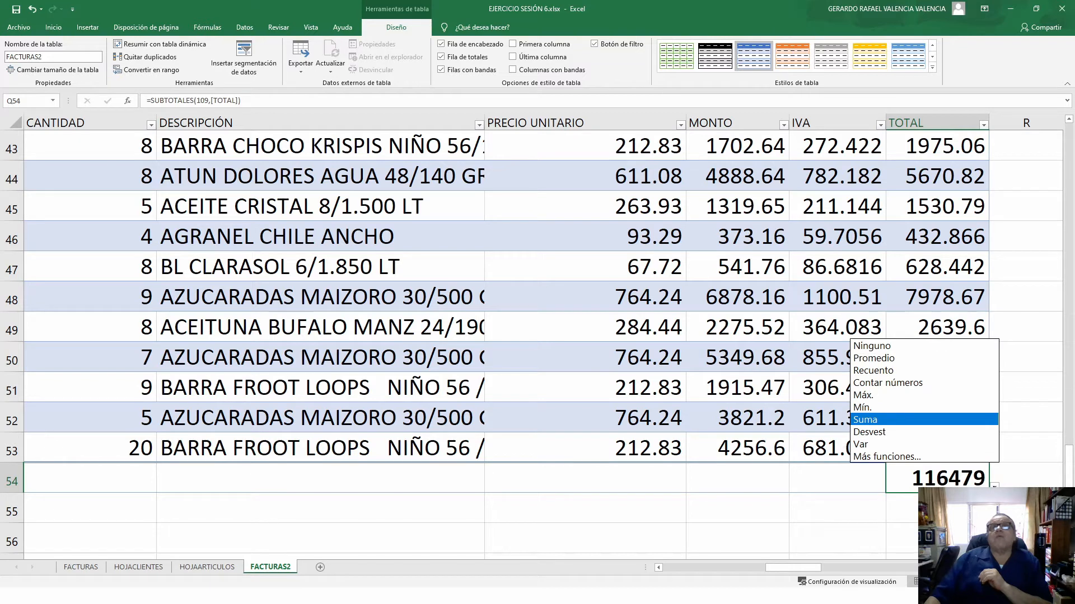
pyautogui.click(873, 395)
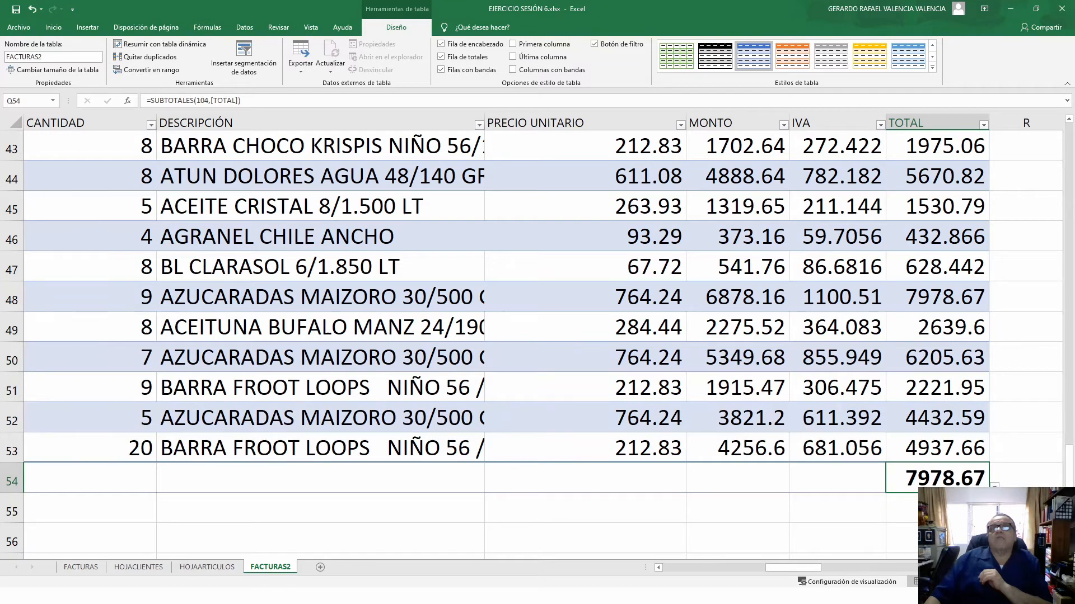
pyautogui.click(994, 486)
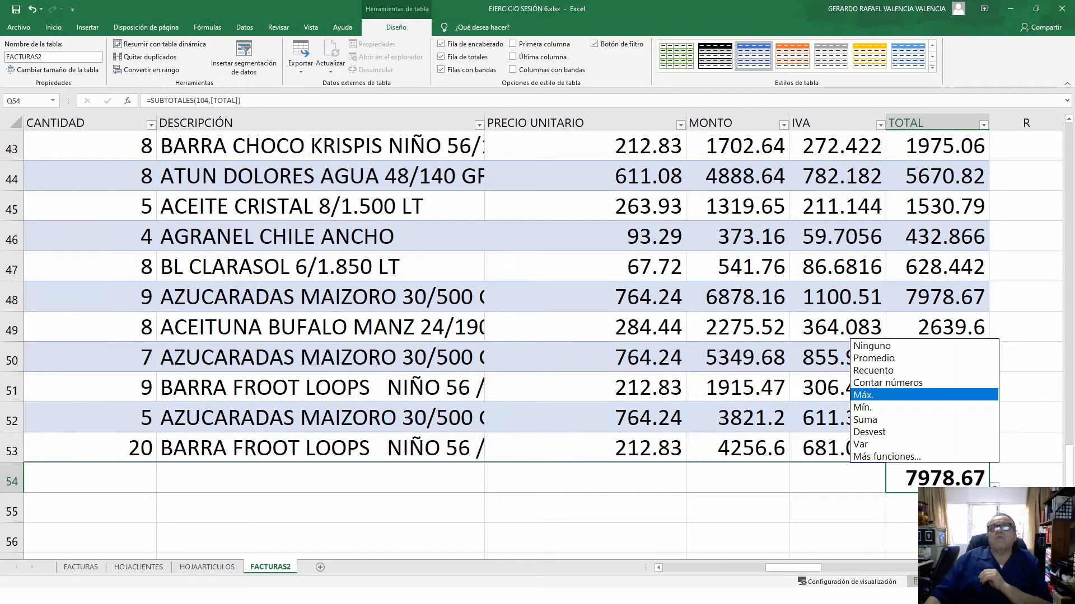
pyautogui.click(873, 409)
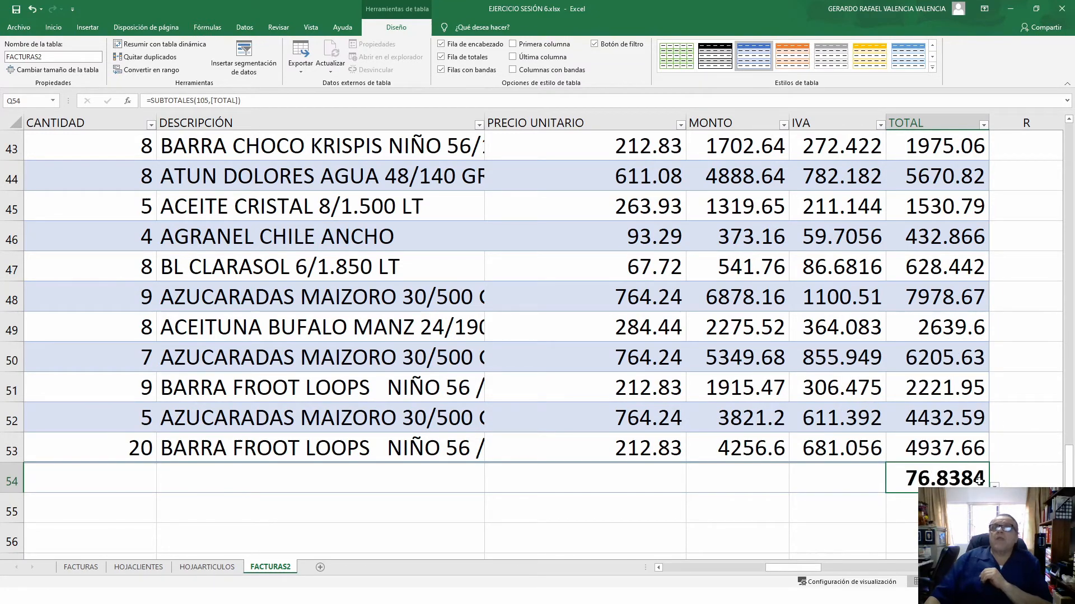
pyautogui.moveTo(989, 493); pyautogui.dragTo(547, 486)
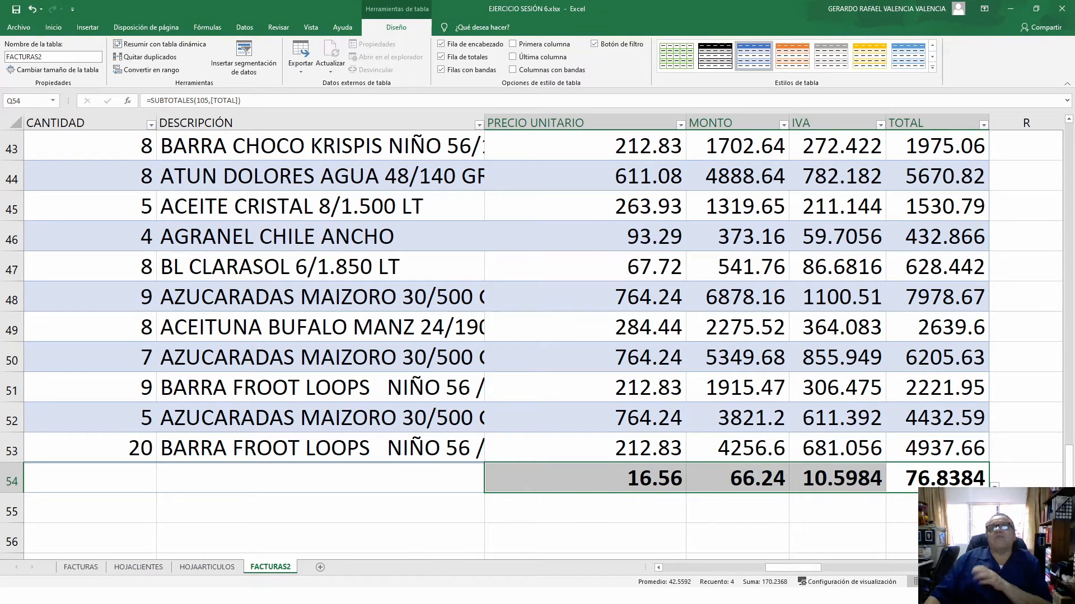
# - Change the IVA total in P54 to Suma
pyautogui.click(919, 482)
pyautogui.click(859, 485)
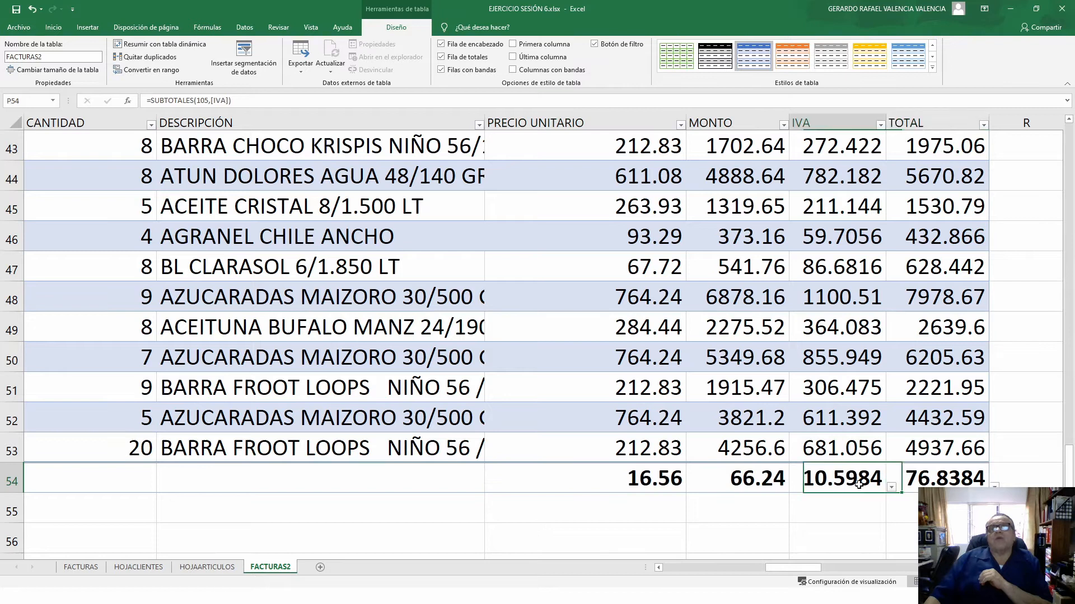
pyautogui.click(891, 489)
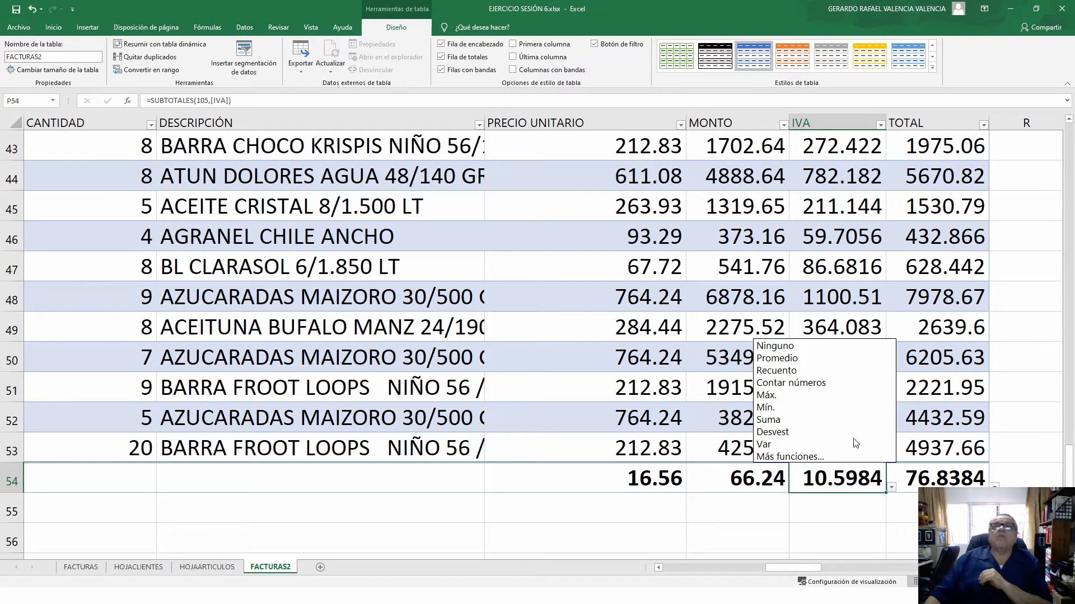
pyautogui.click(782, 419)
# - Set the MONTO total to Máx. (6878.16) and the PRECIO UNITARIO total to Promedio (306.7998077)
pyautogui.click(755, 478)
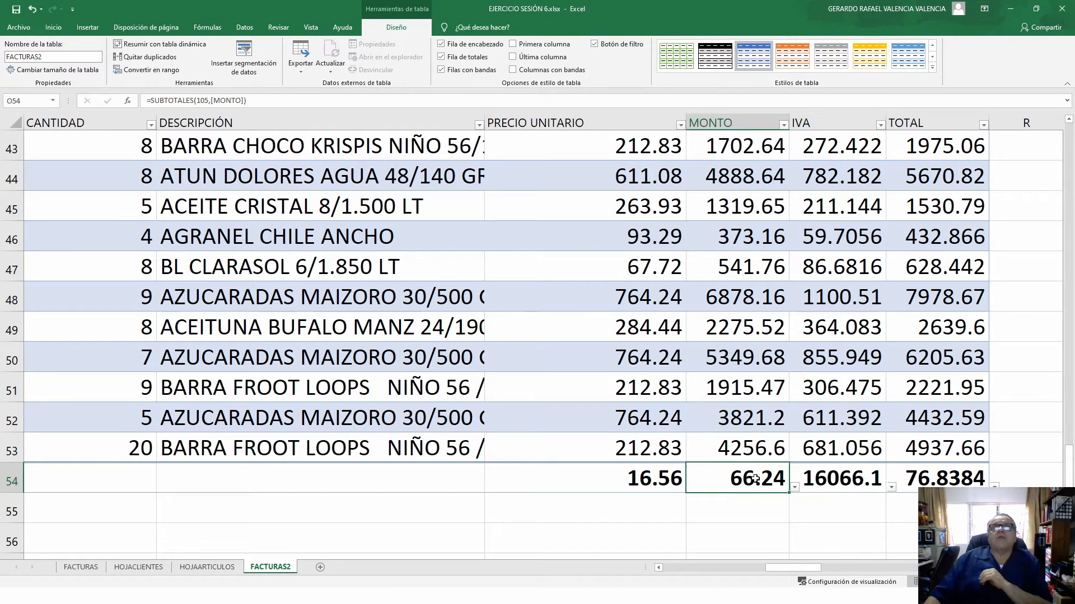
pyautogui.click(795, 490)
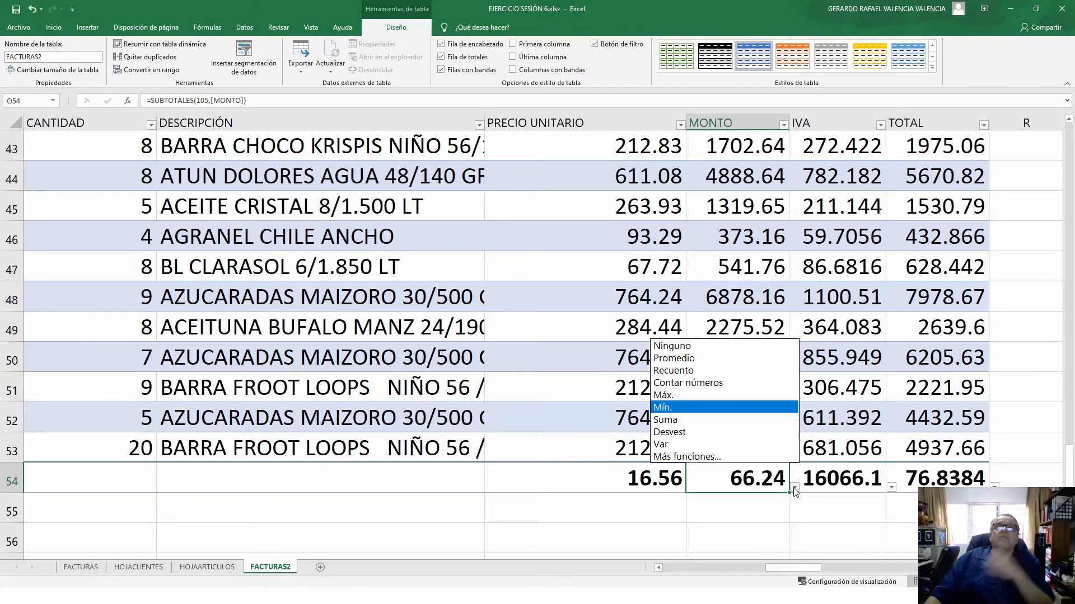
pyautogui.click(680, 396)
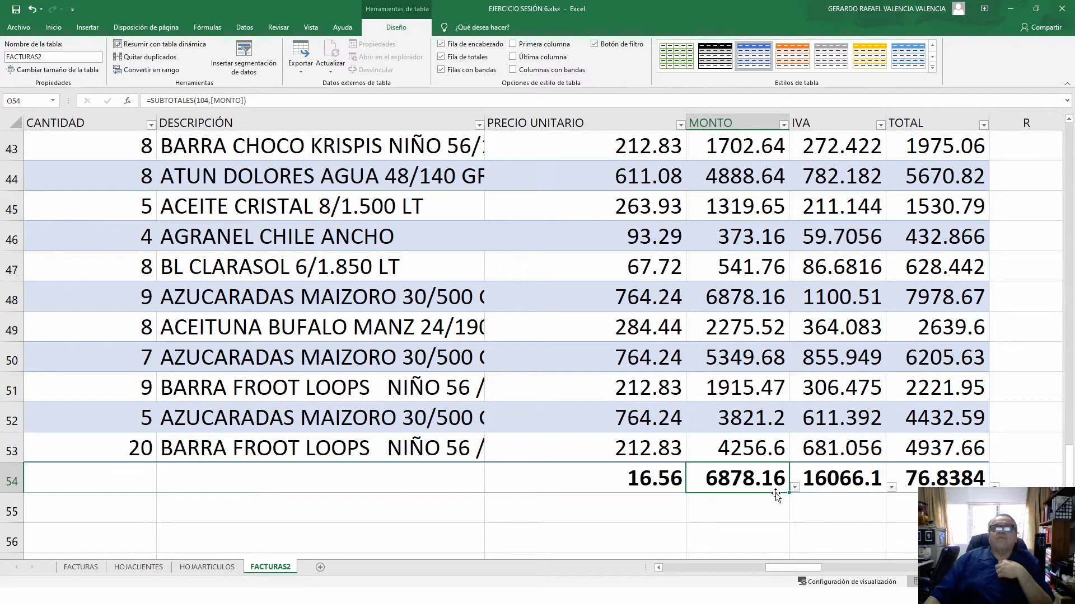
pyautogui.click(660, 486)
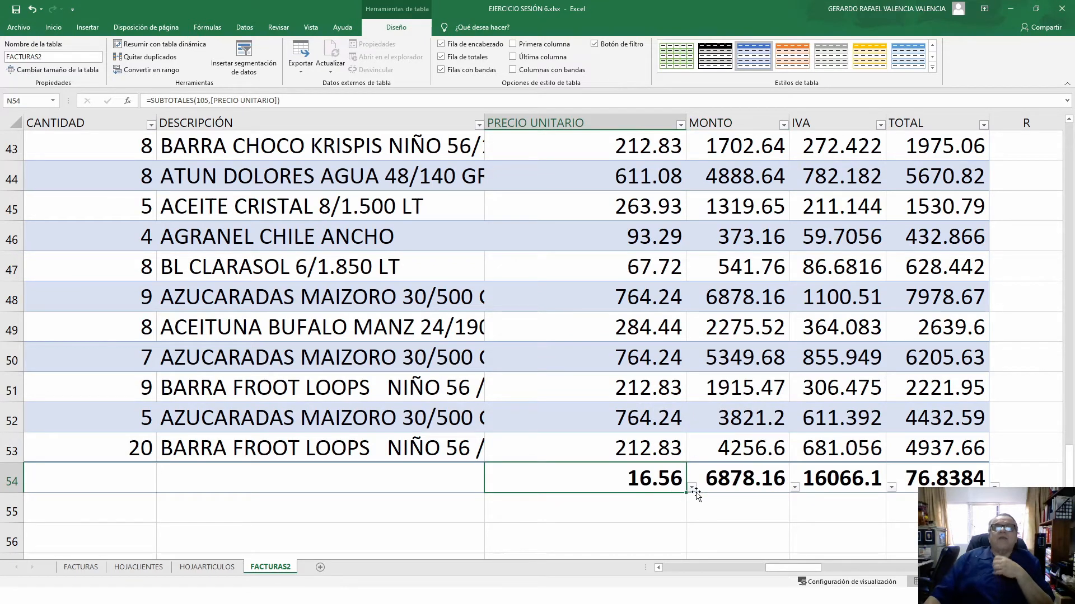
pyautogui.click(692, 488)
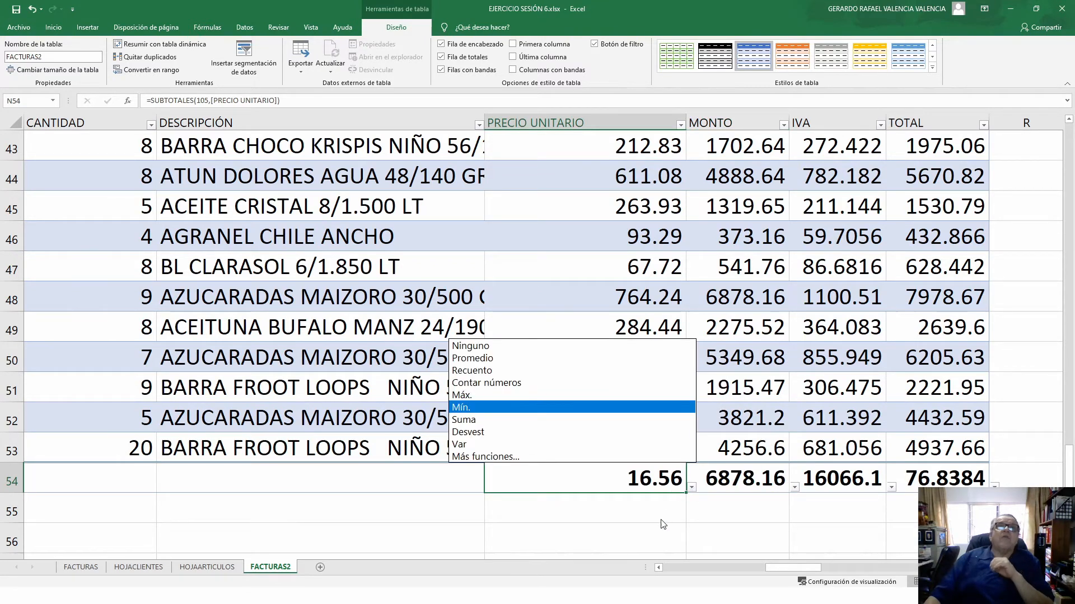
pyautogui.click(483, 364)
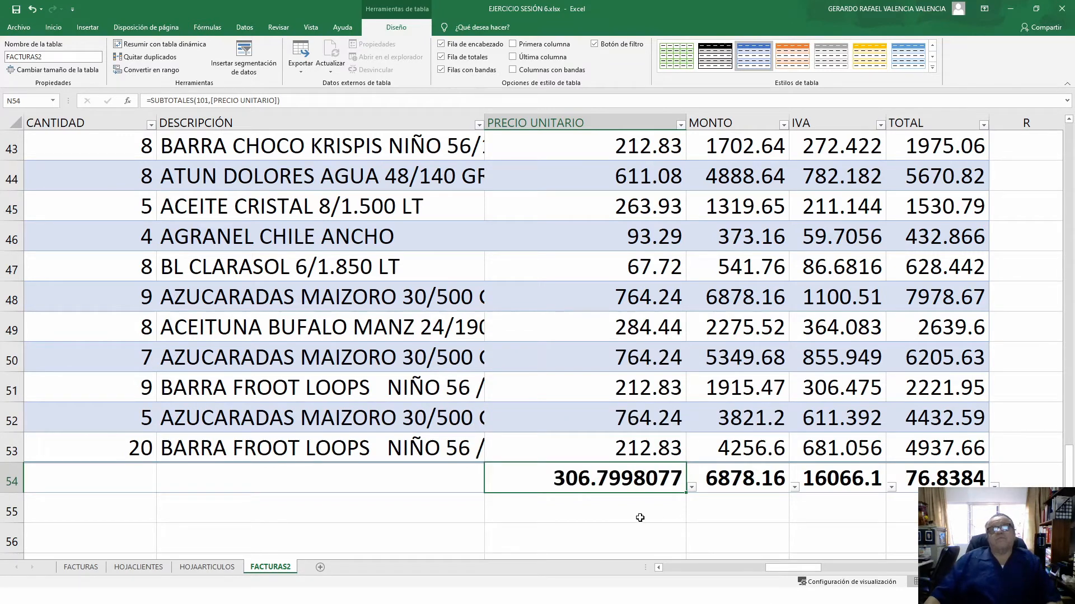
pyautogui.moveTo(654, 484); pyautogui.dragTo(953, 474)
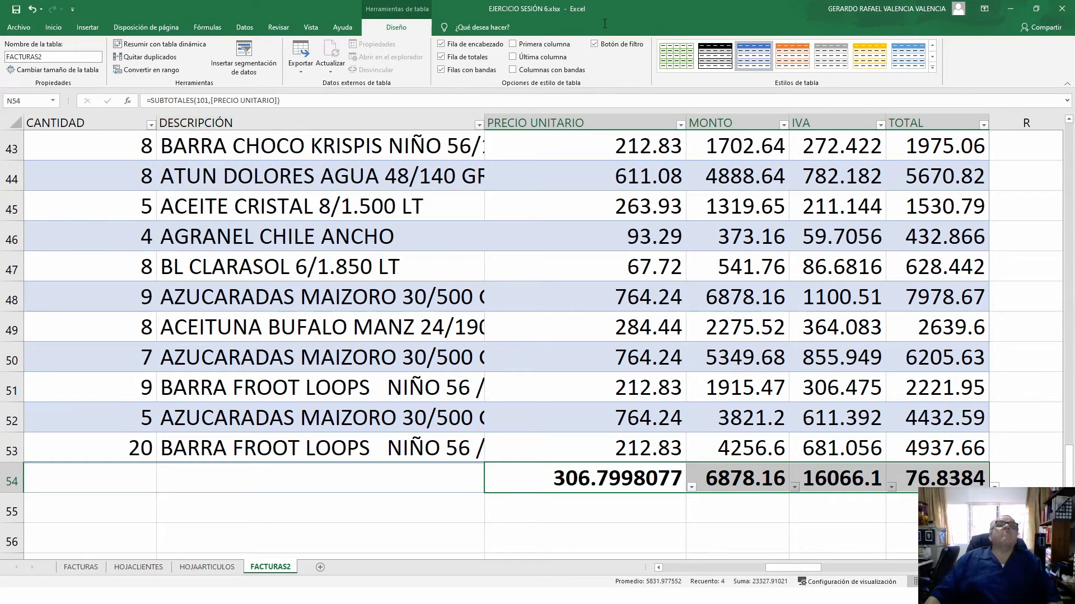
# - Format totals N54:Q54 as Número with two decimals and widen the IVA column
pyautogui.click(56, 27)
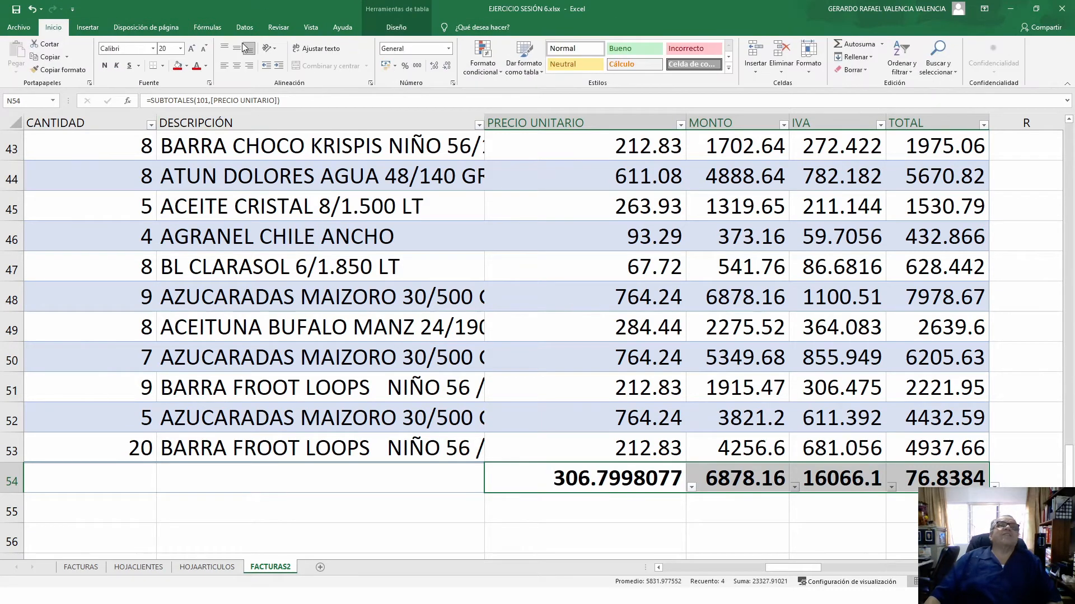
pyautogui.click(447, 66)
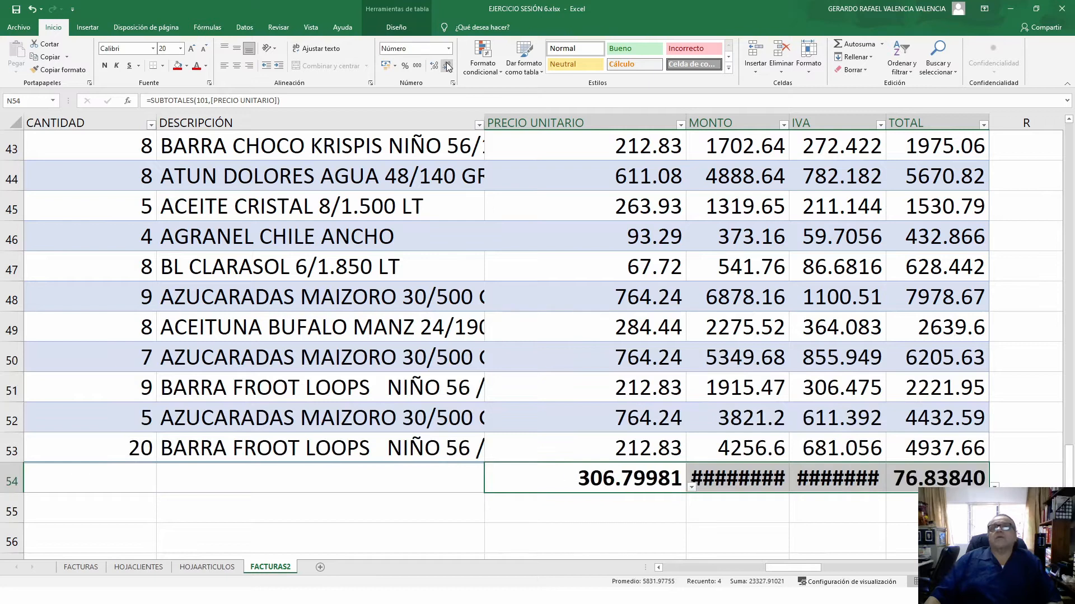
pyautogui.click(447, 66)
pyautogui.click(447, 66)
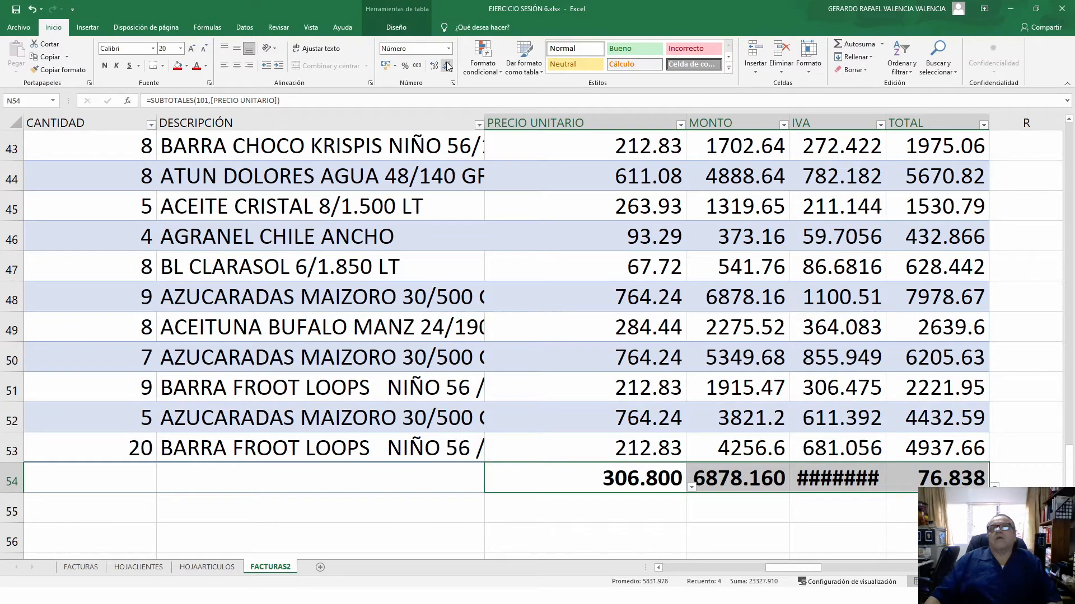
pyautogui.click(447, 66)
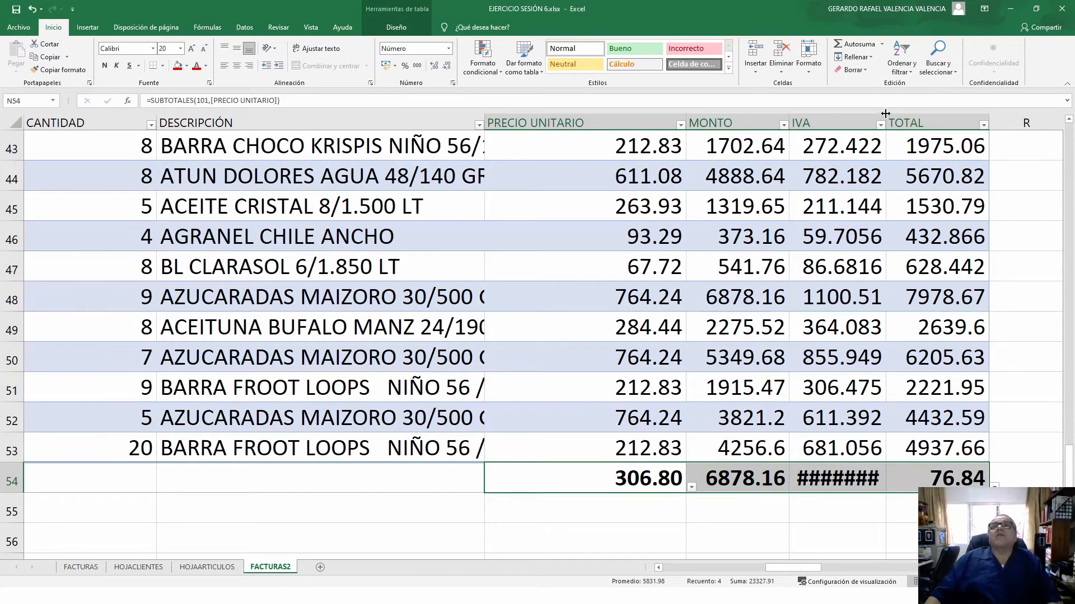
pyautogui.moveTo(885, 113); pyautogui.dragTo(906, 113)
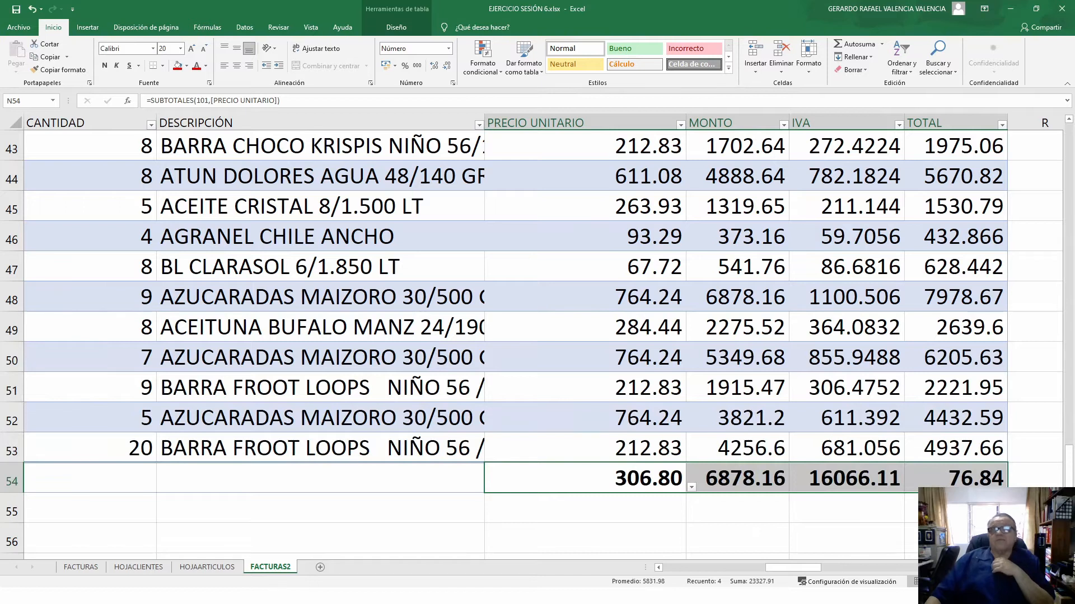
# - Check row 53's TOTAL formula and reopen the PRECIO UNITARIO total's function list
pyautogui.click(493, 512)
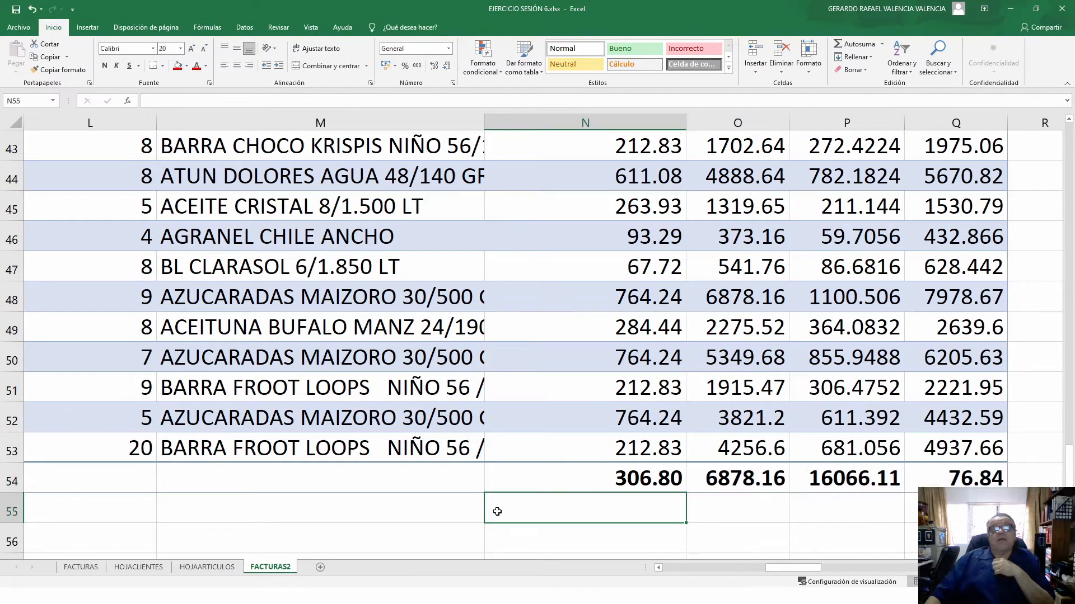
pyautogui.click(959, 449)
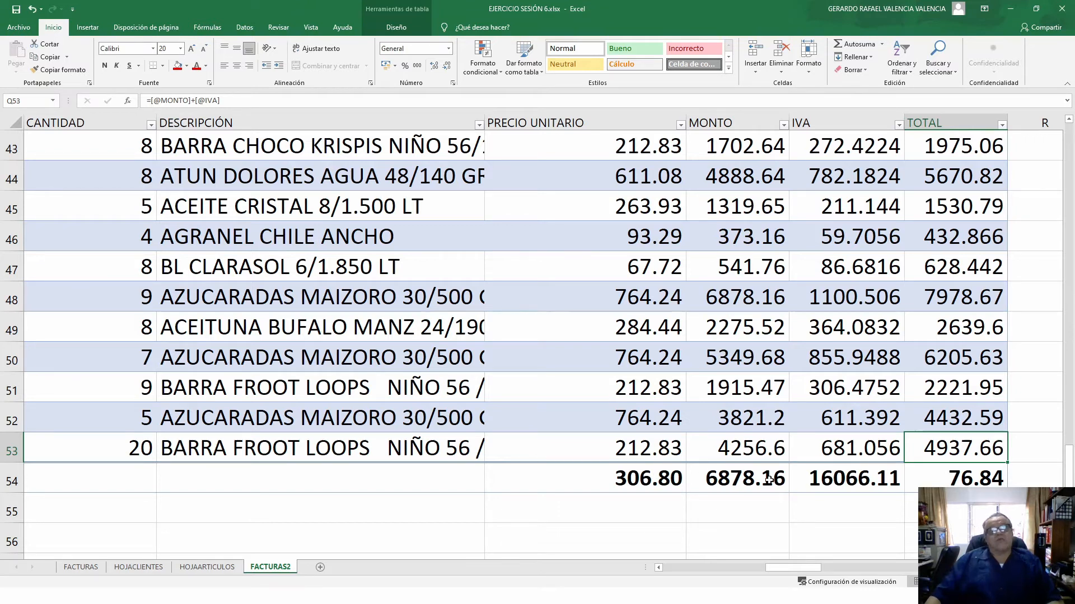
pyautogui.click(668, 486)
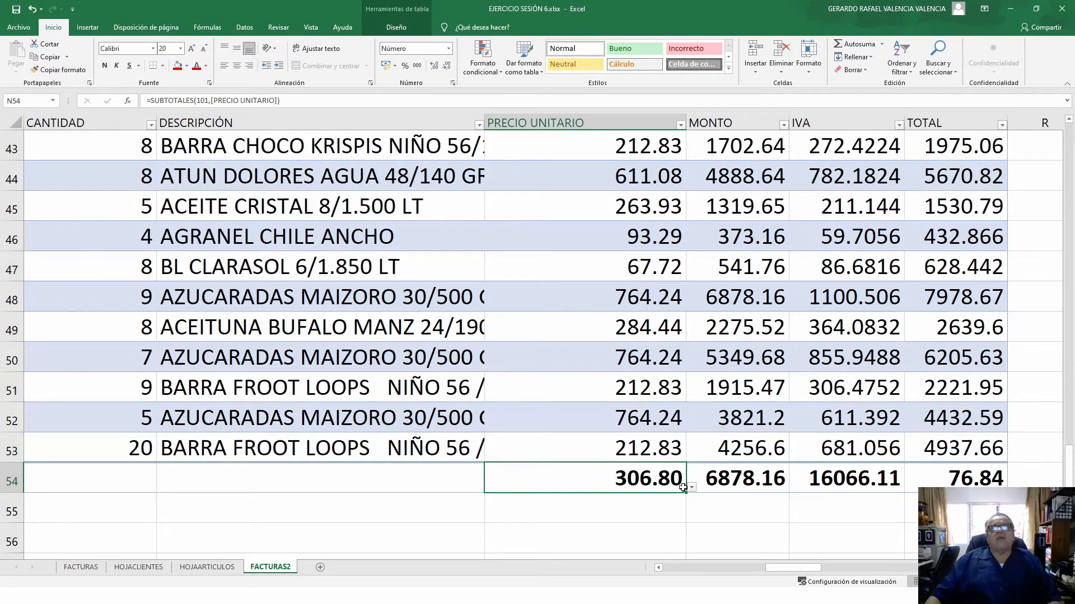
pyautogui.click(691, 488)
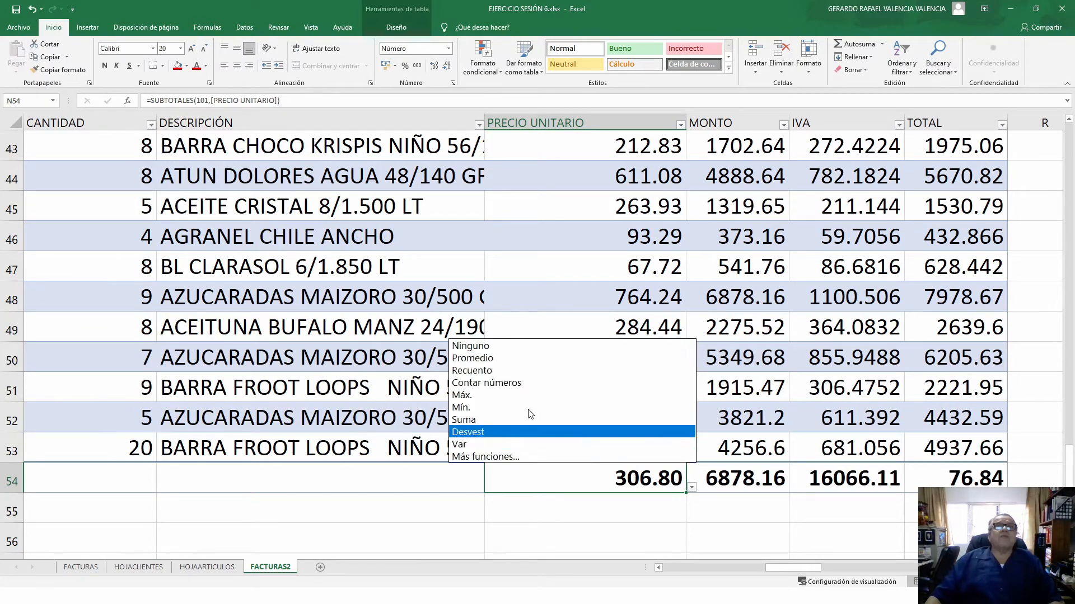
pyautogui.click(487, 457)
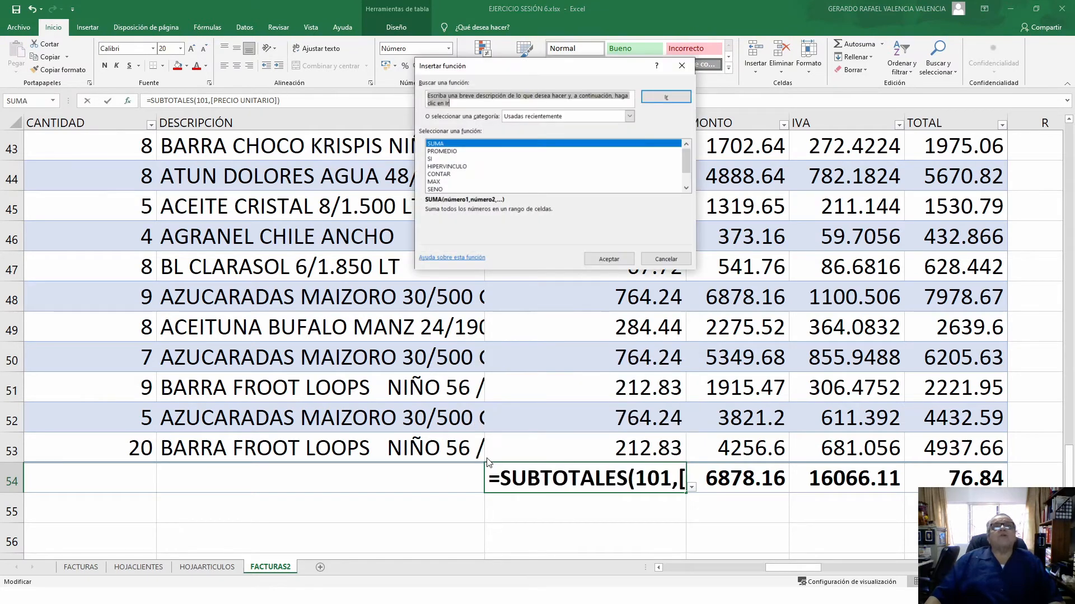
pyautogui.scroll(-1, 461, 161)
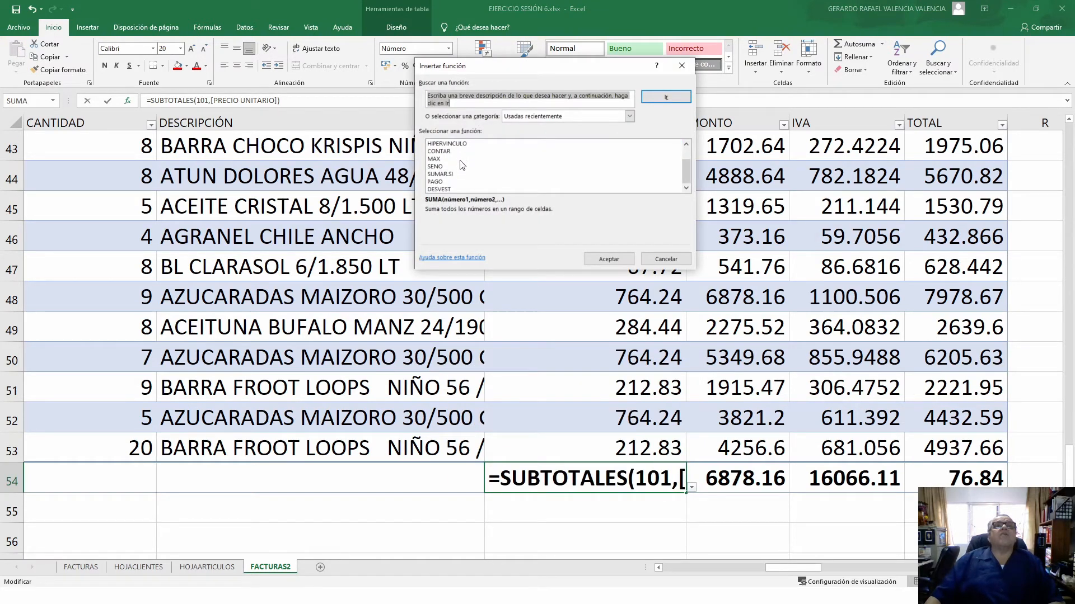
pyautogui.scroll(1, 461, 169)
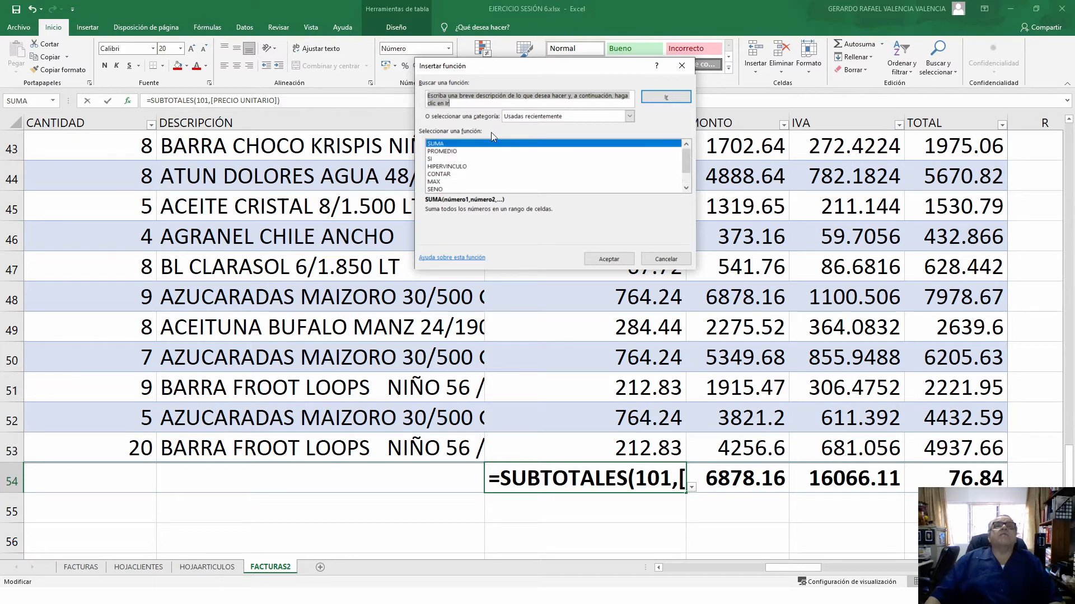
pyautogui.click(629, 116)
pyautogui.click(519, 135)
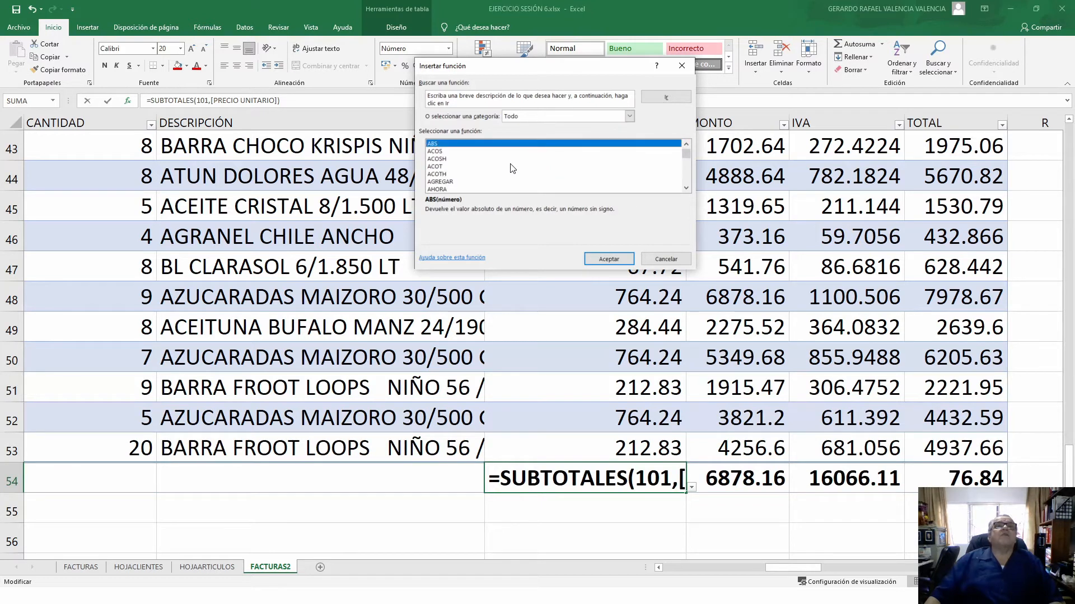
pyautogui.scroll(-1, 511, 168)
pyautogui.scroll(-3, 511, 168)
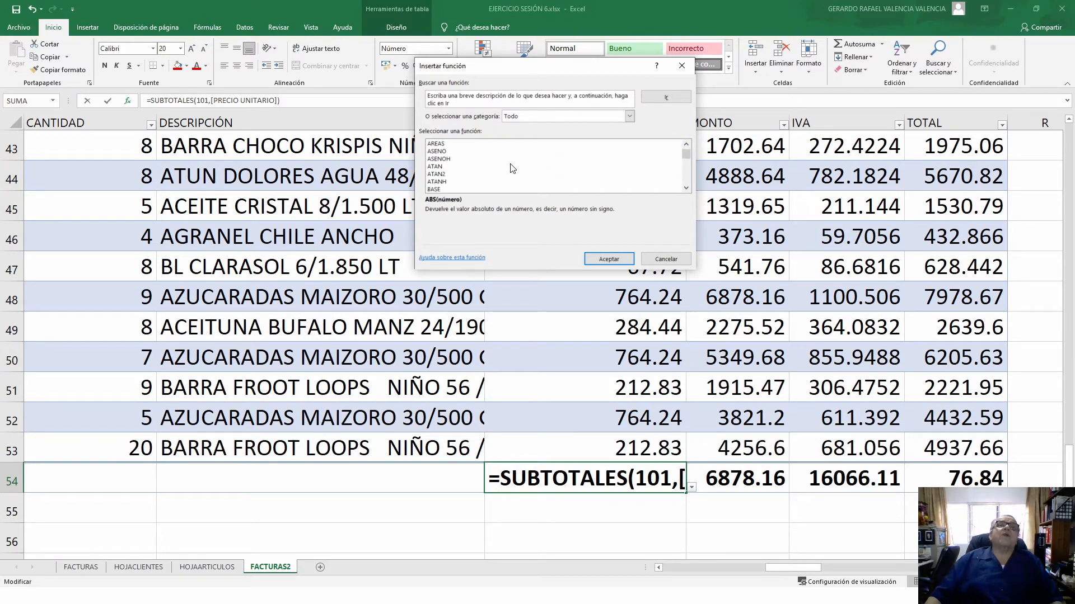
pyautogui.scroll(-4, 511, 169)
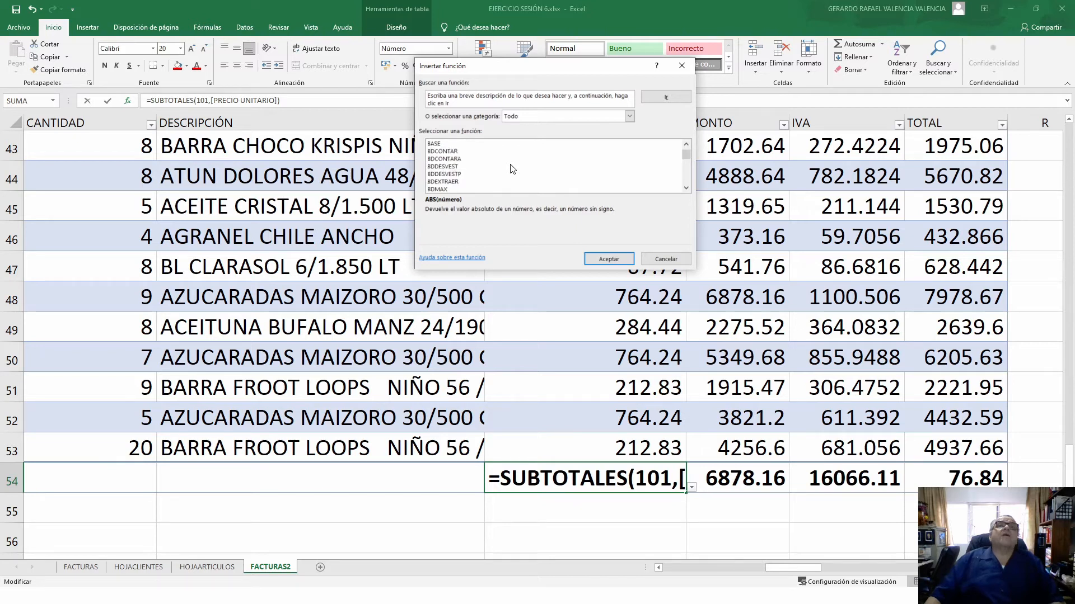
pyautogui.scroll(-7, 511, 168)
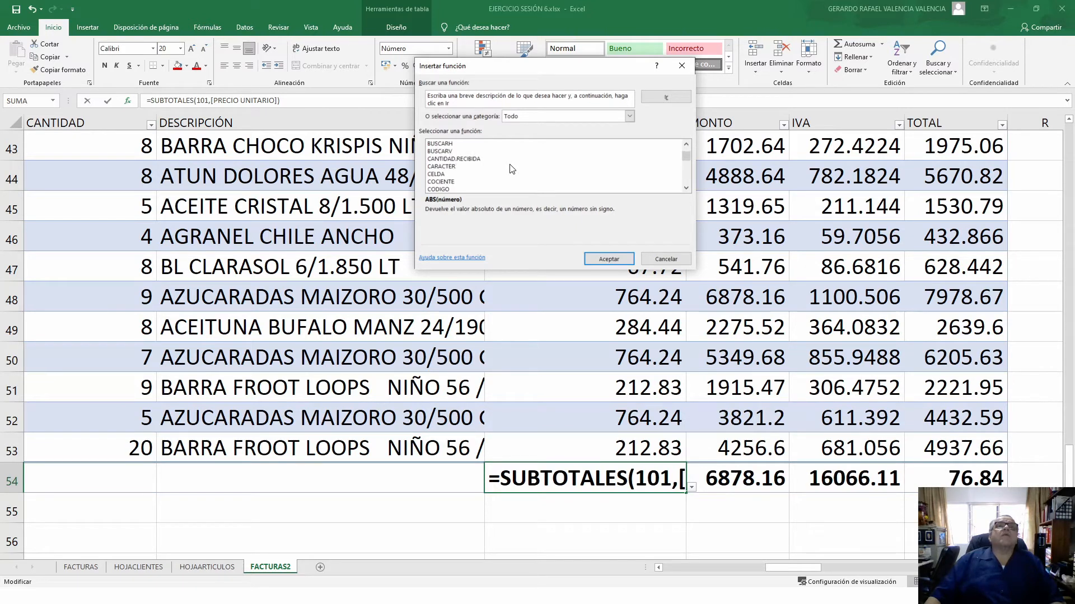
pyautogui.click(448, 182)
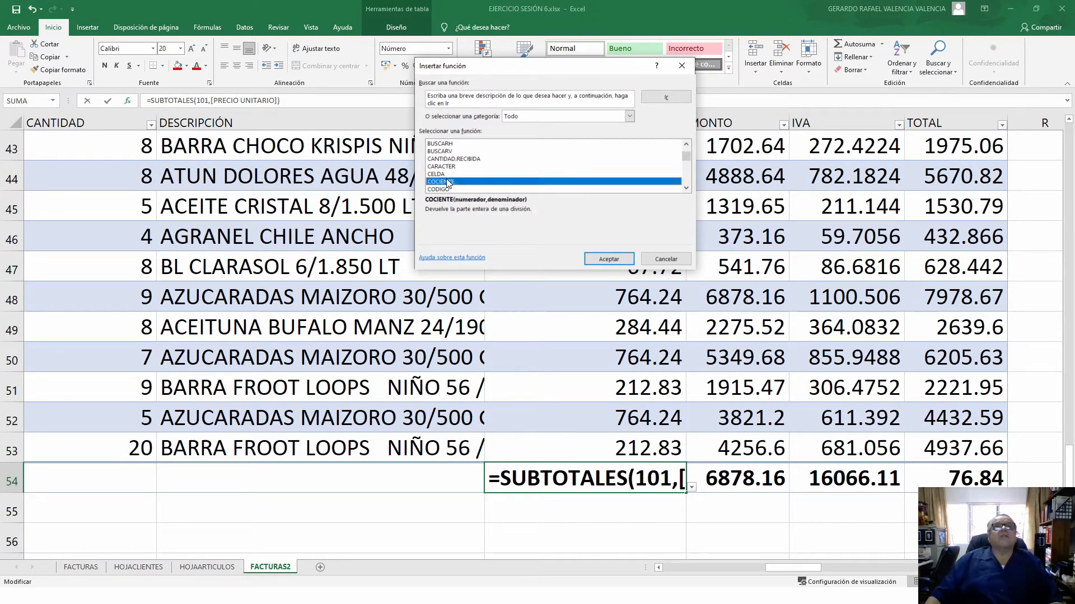
pyautogui.click(609, 257)
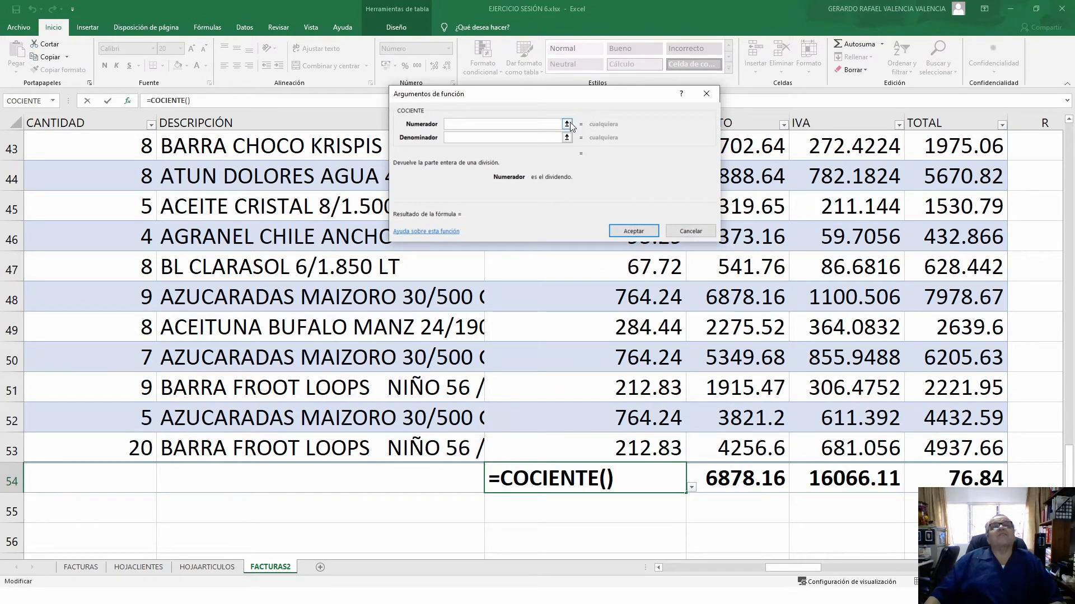
pyautogui.click(703, 227)
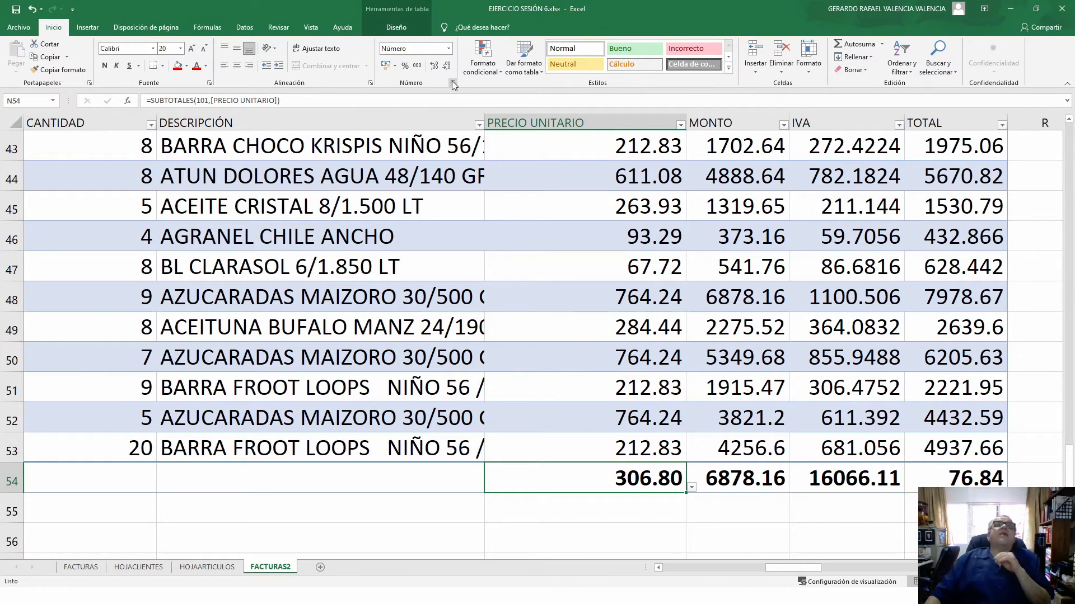
# - In the FACTURAS2 table's Diseño options, uncheck Fila de totales, then check it again
pyautogui.click(379, 263)
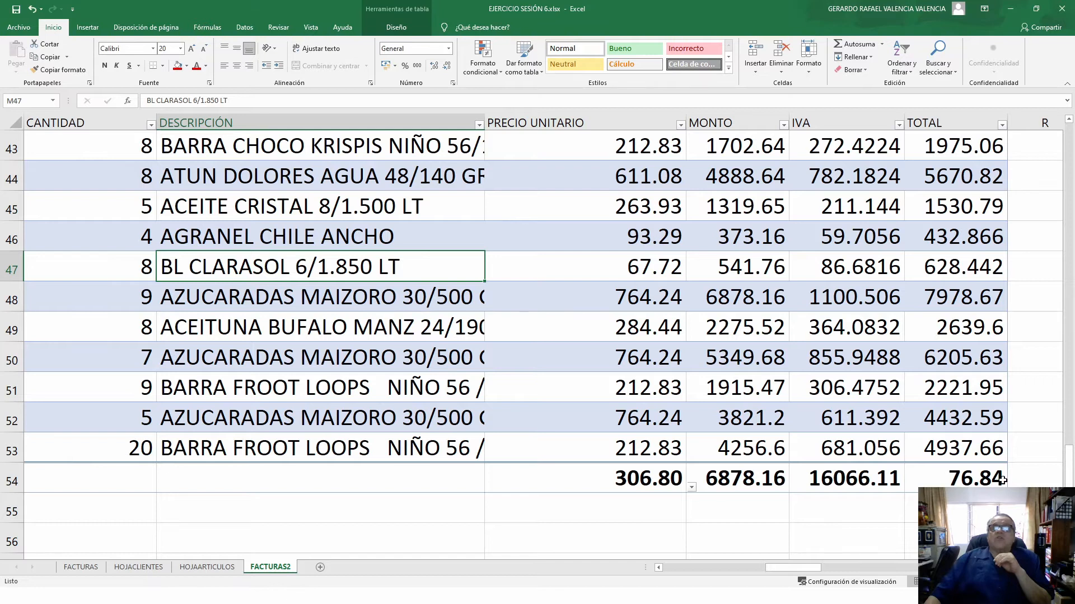
pyautogui.click(388, 30)
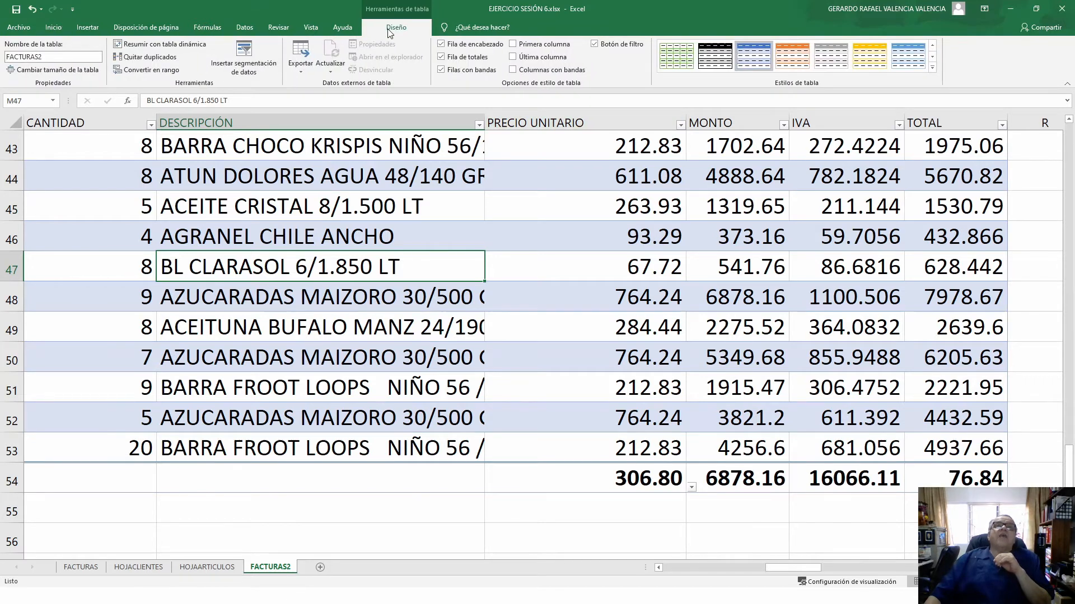
pyautogui.click(441, 56)
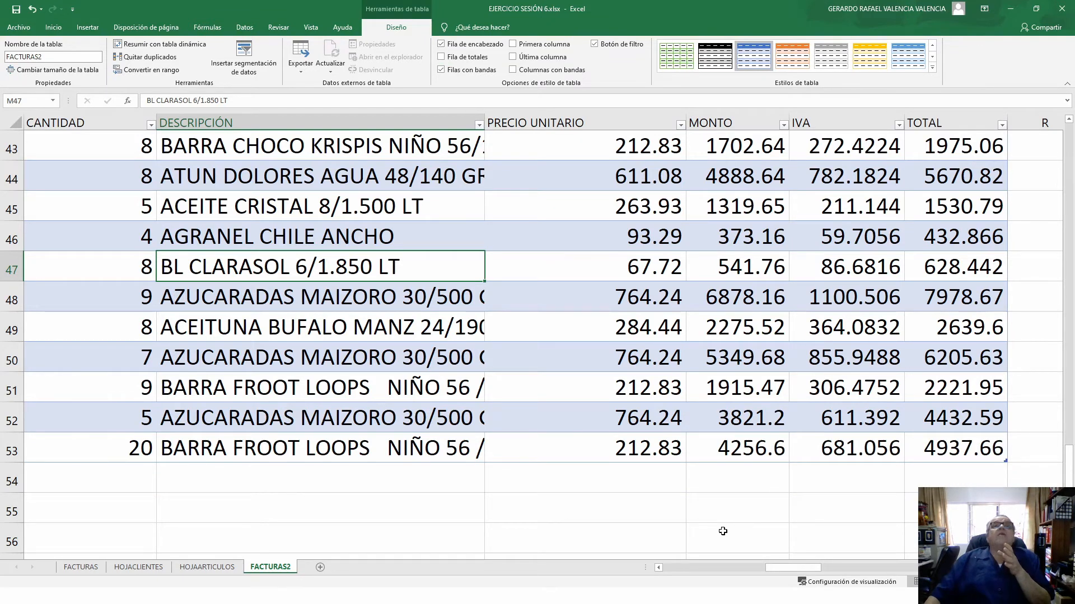
pyautogui.click(442, 57)
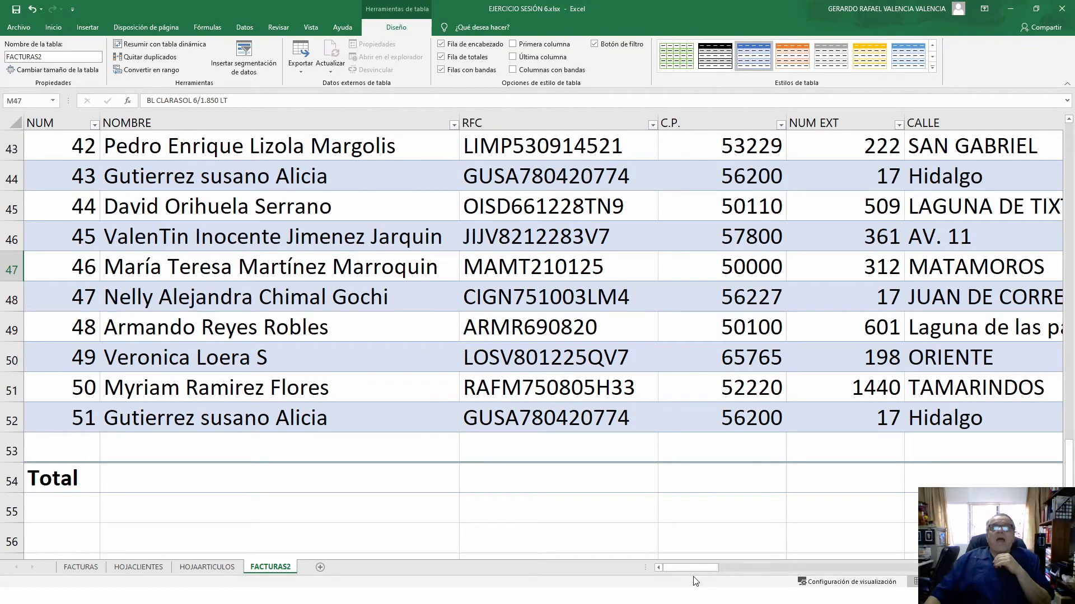
pyautogui.moveTo(694, 570); pyautogui.dragTo(813, 568)
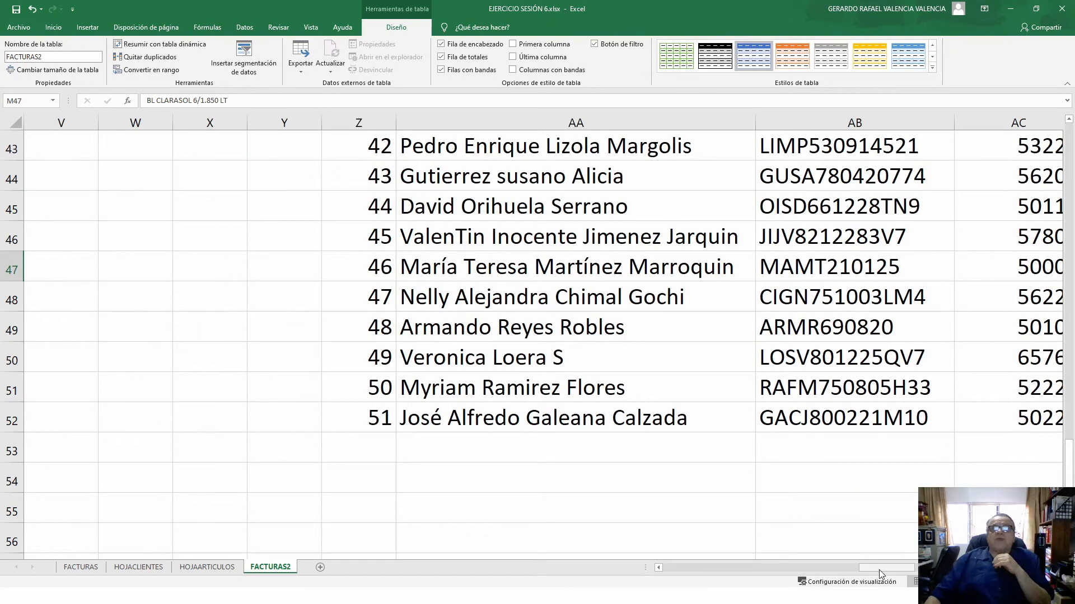
pyautogui.moveTo(834, 567); pyautogui.dragTo(831, 569)
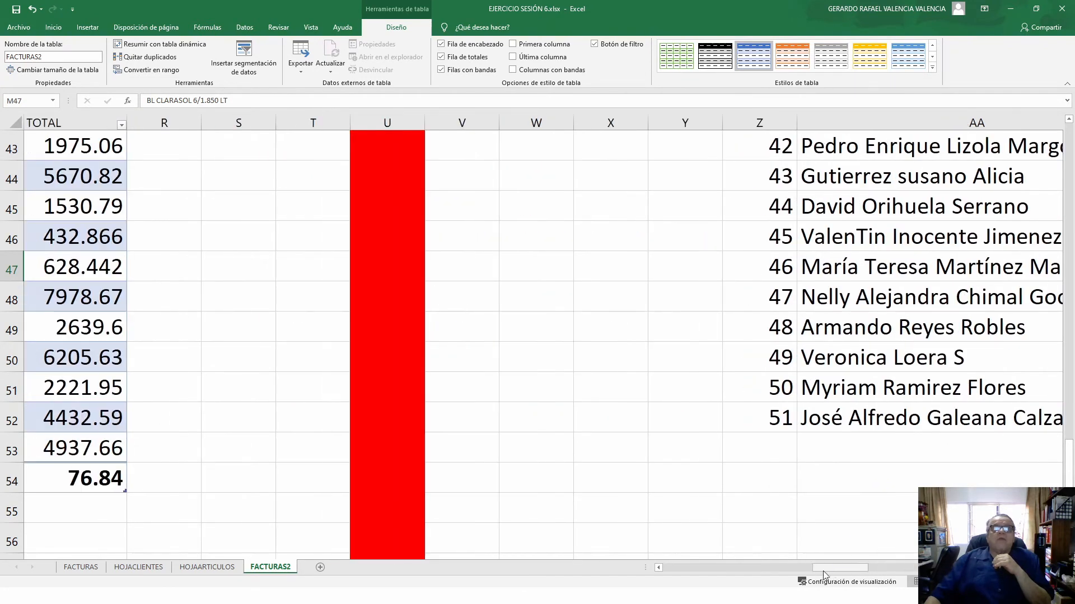
pyautogui.moveTo(659, 569); pyautogui.dragTo(658, 569)
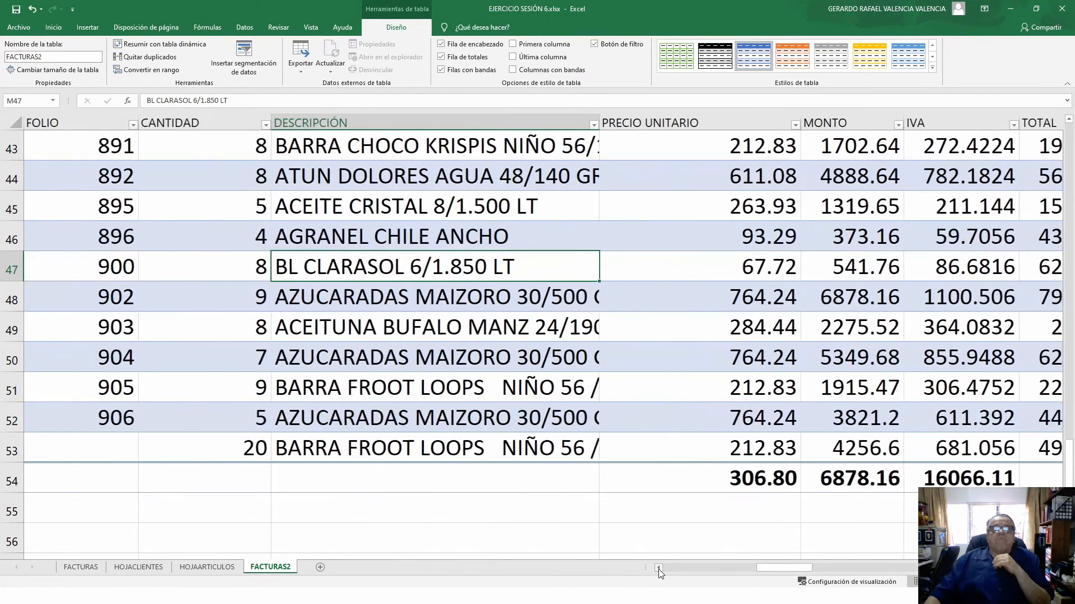
# - Review the PRECIO UNITARIO, MONTO and IVA total functions without changing them
pyautogui.click(701, 475)
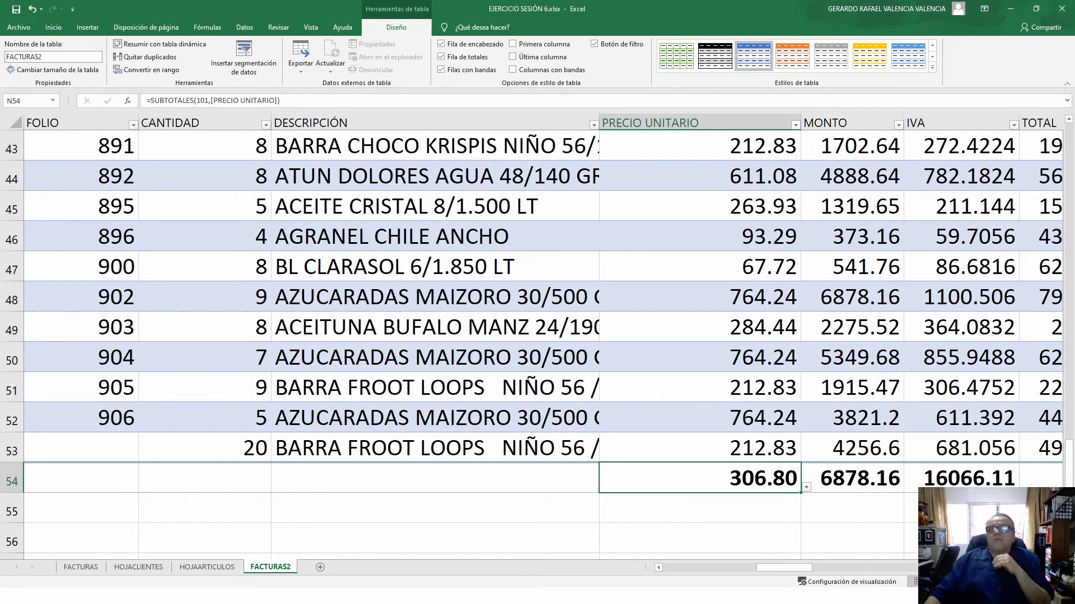
pyautogui.hscroll(2, 563, 494)
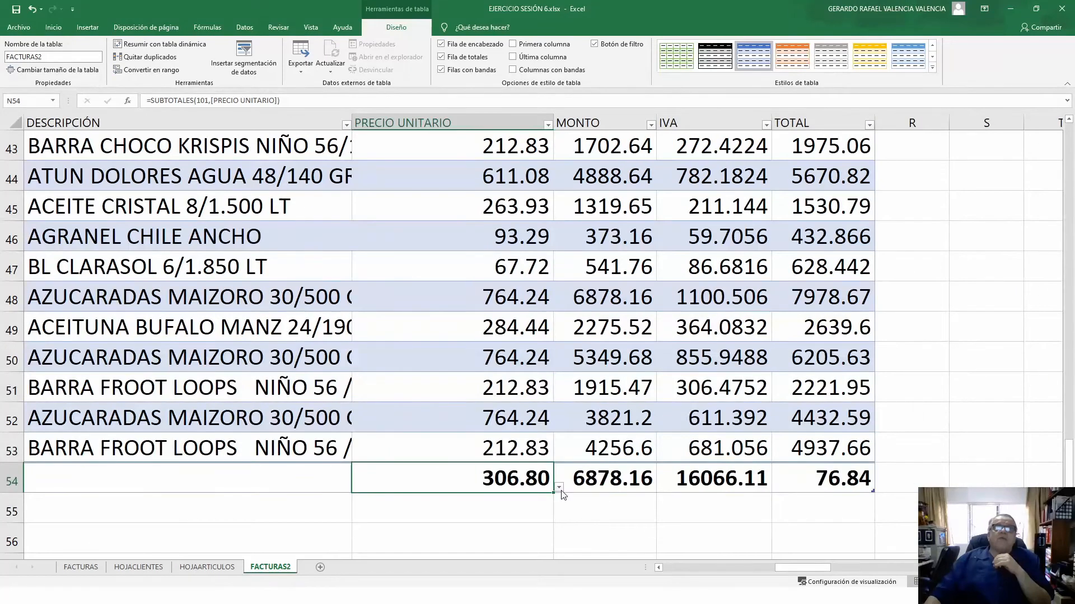
pyautogui.click(559, 488)
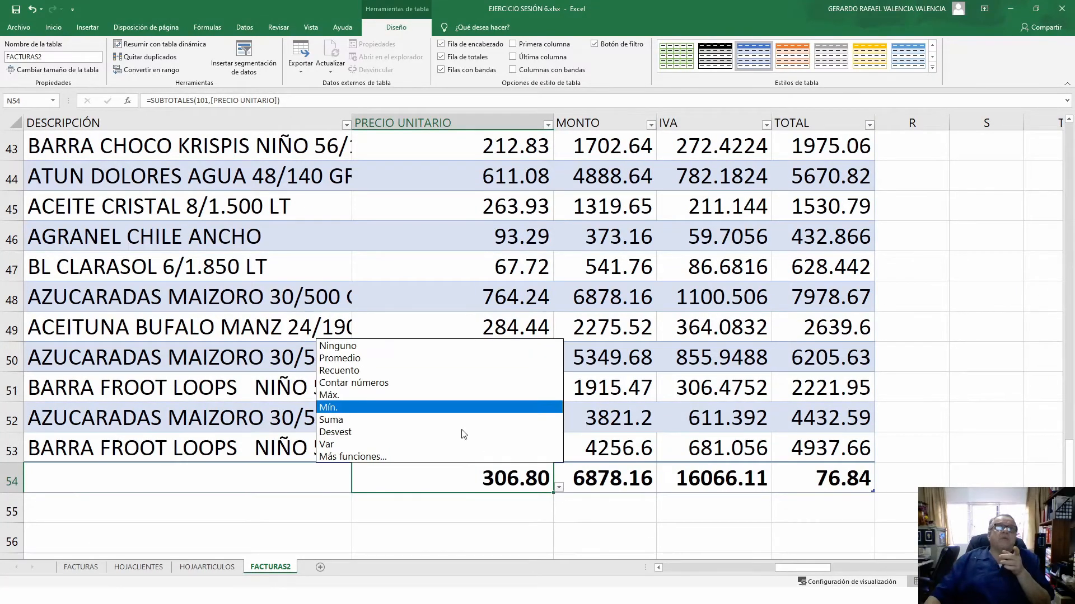
pyautogui.click(648, 517)
pyautogui.click(629, 485)
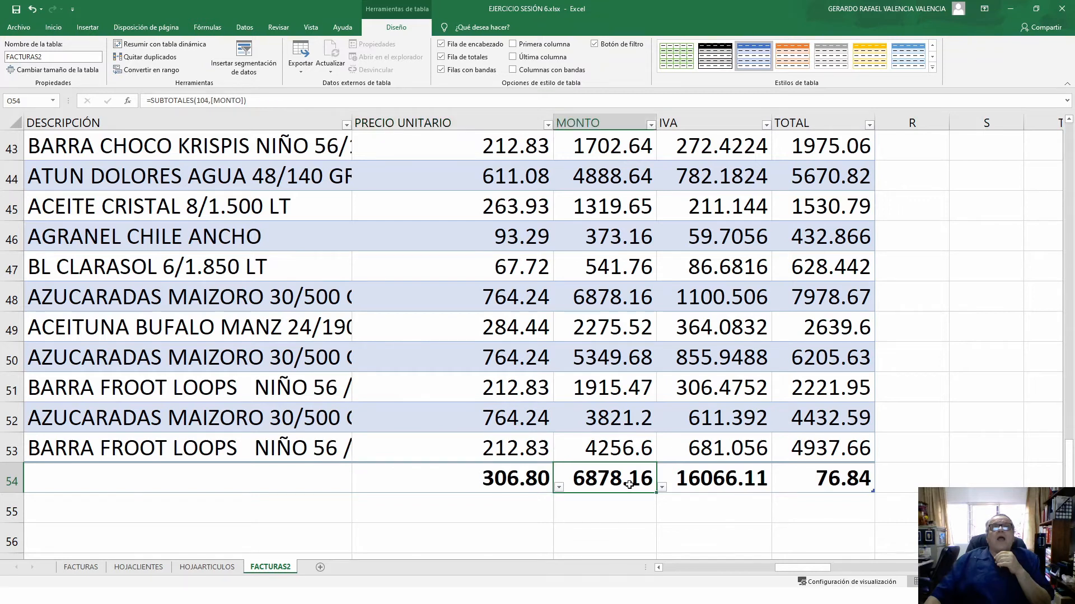
pyautogui.click(662, 488)
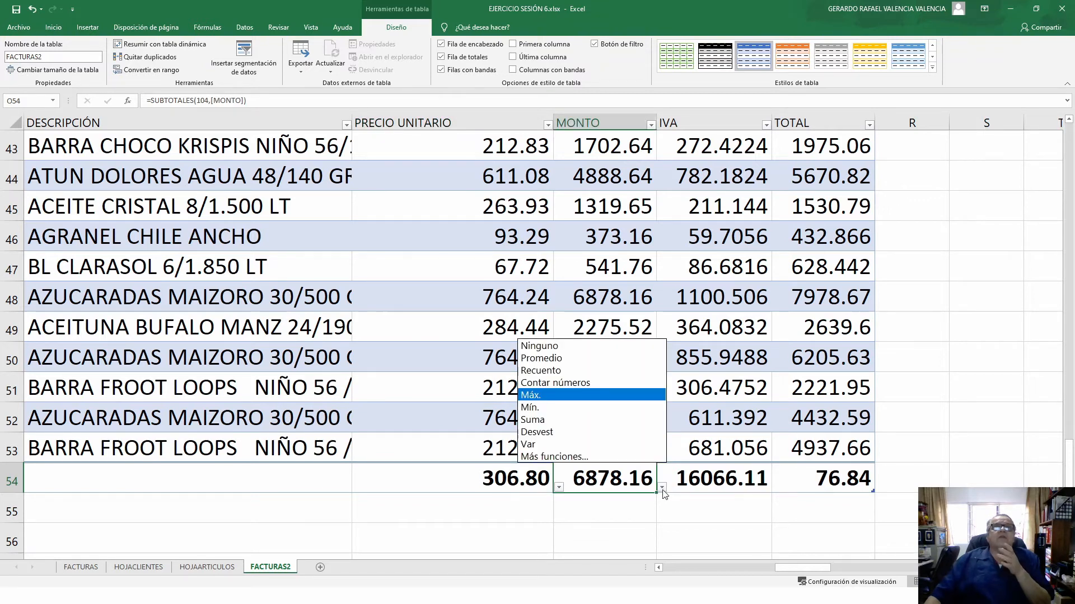
pyautogui.click(662, 488)
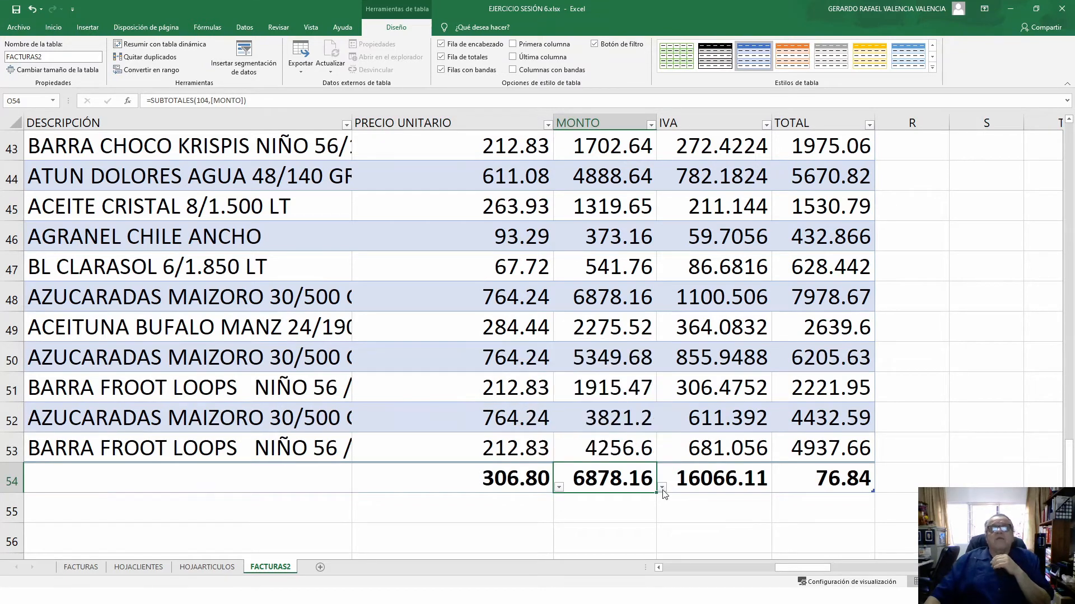
pyautogui.click(759, 480)
pyautogui.click(778, 488)
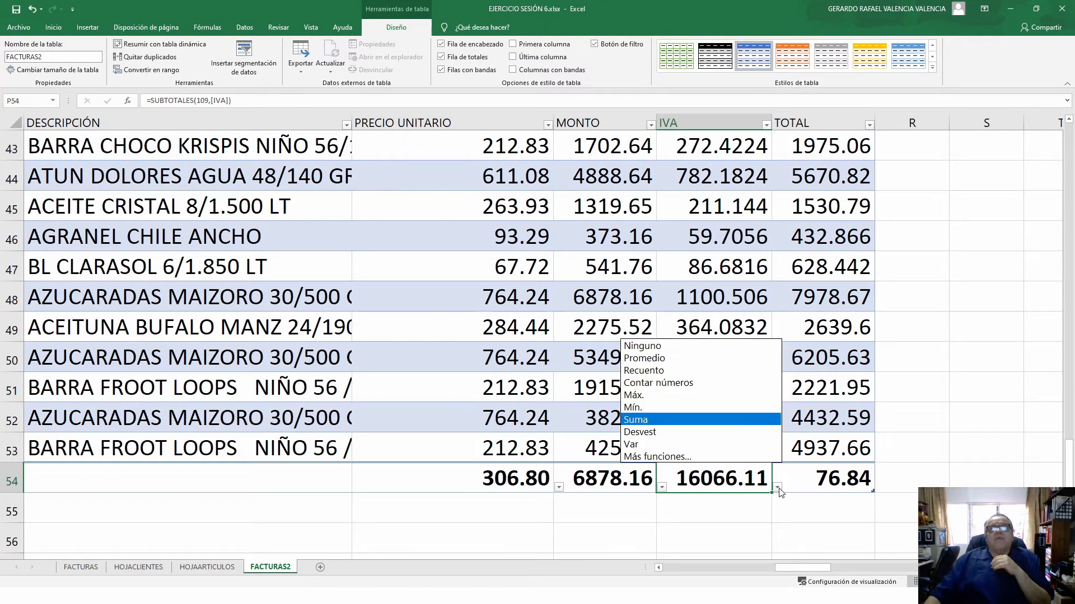
pyautogui.click(780, 491)
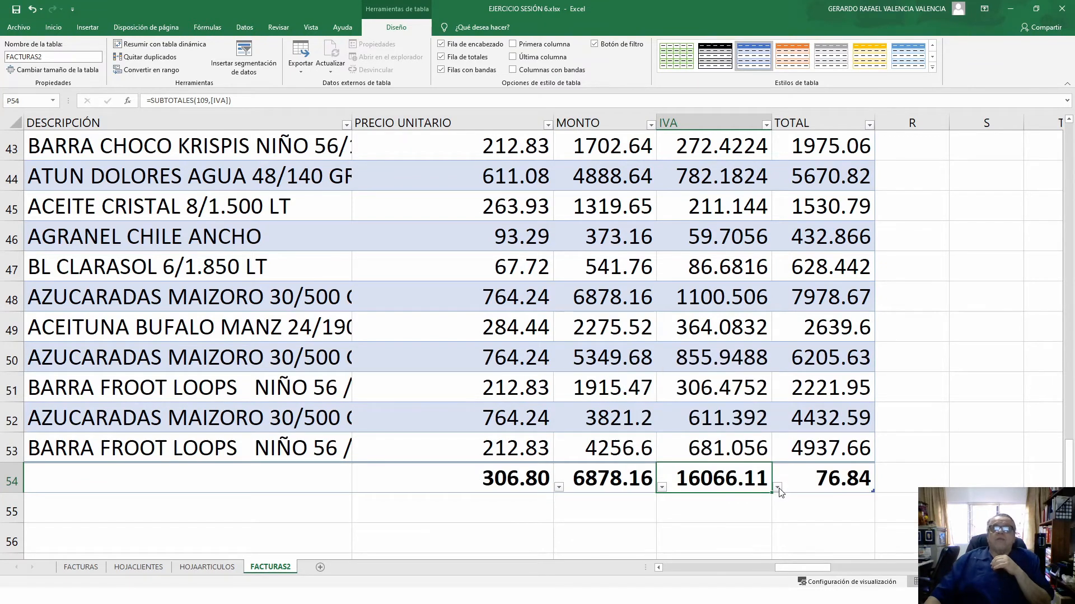
# - Make the TOTAL total a Suma of 116479.31 and widen the TOTAL column to fit
pyautogui.click(821, 486)
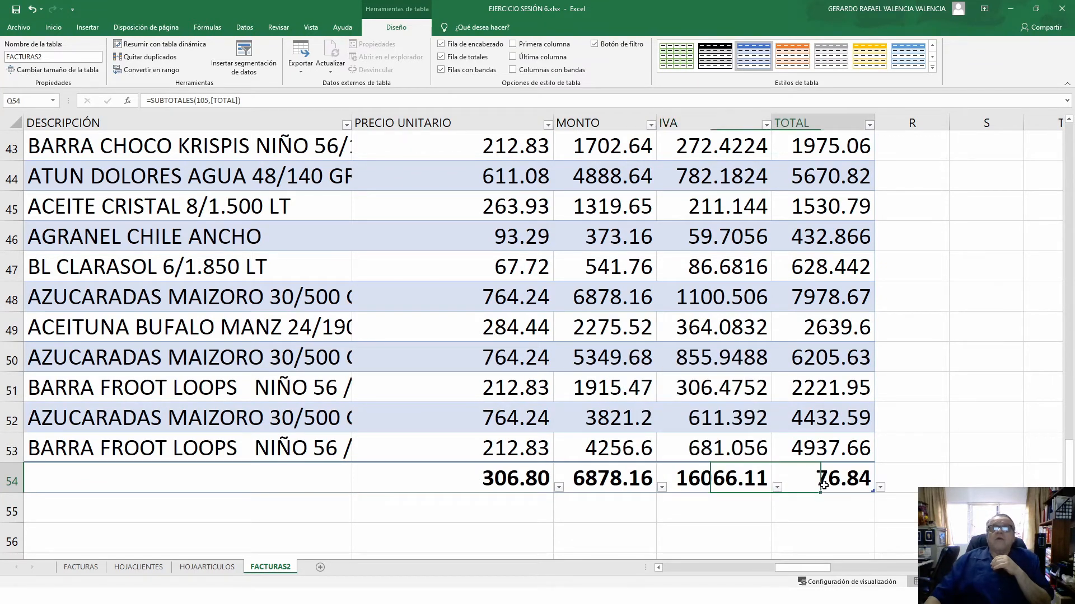
pyautogui.click(880, 488)
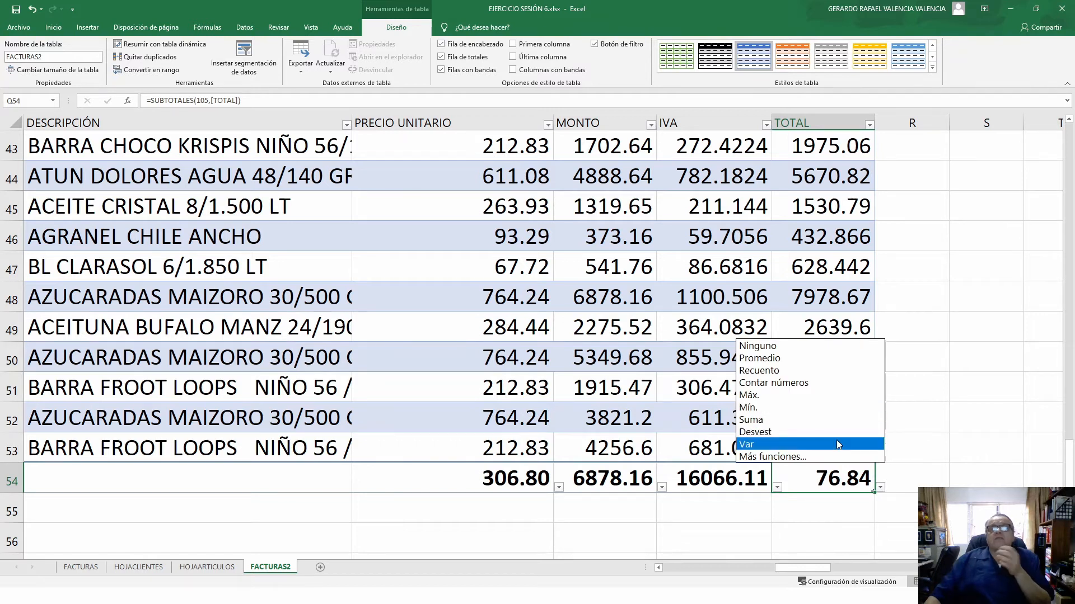
pyautogui.click(769, 421)
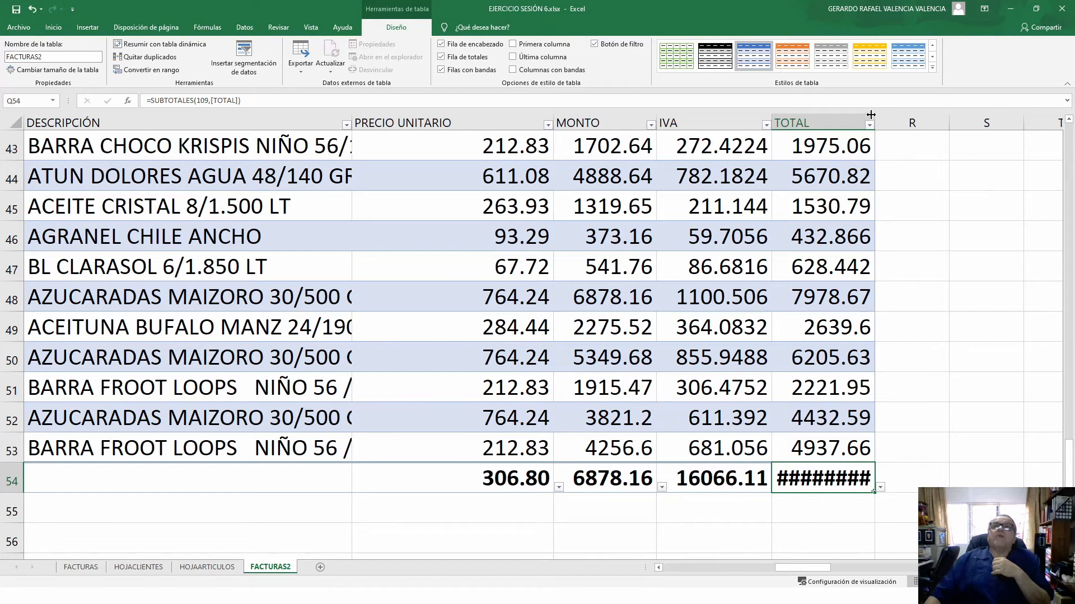
pyautogui.moveTo(876, 115); pyautogui.dragTo(902, 121)
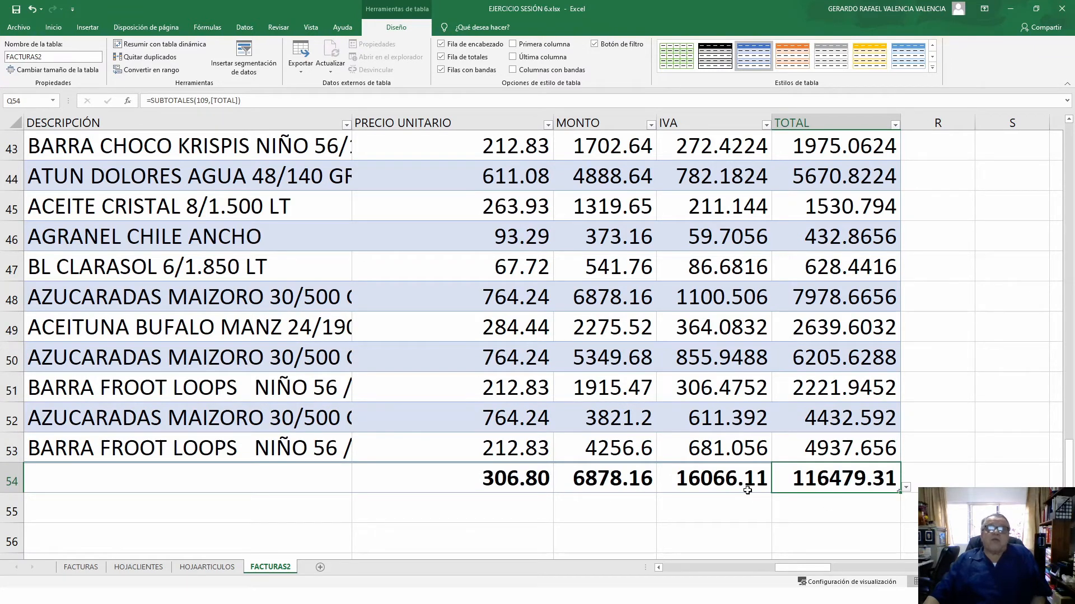
# - Set the PRECIO UNITARIO total to Máx., showing 771.59
pyautogui.click(515, 481)
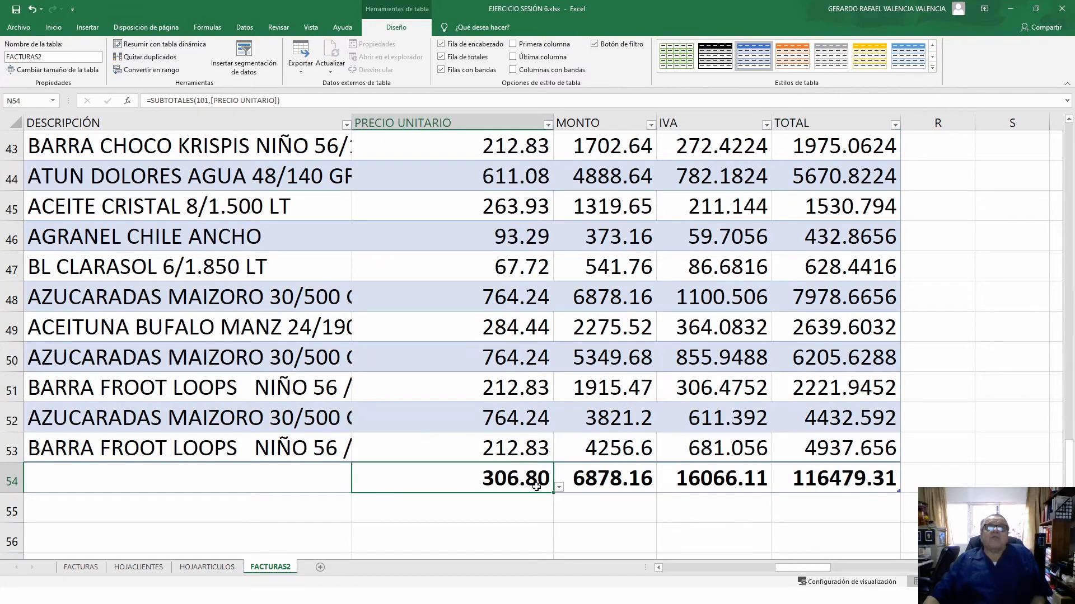
pyautogui.click(558, 488)
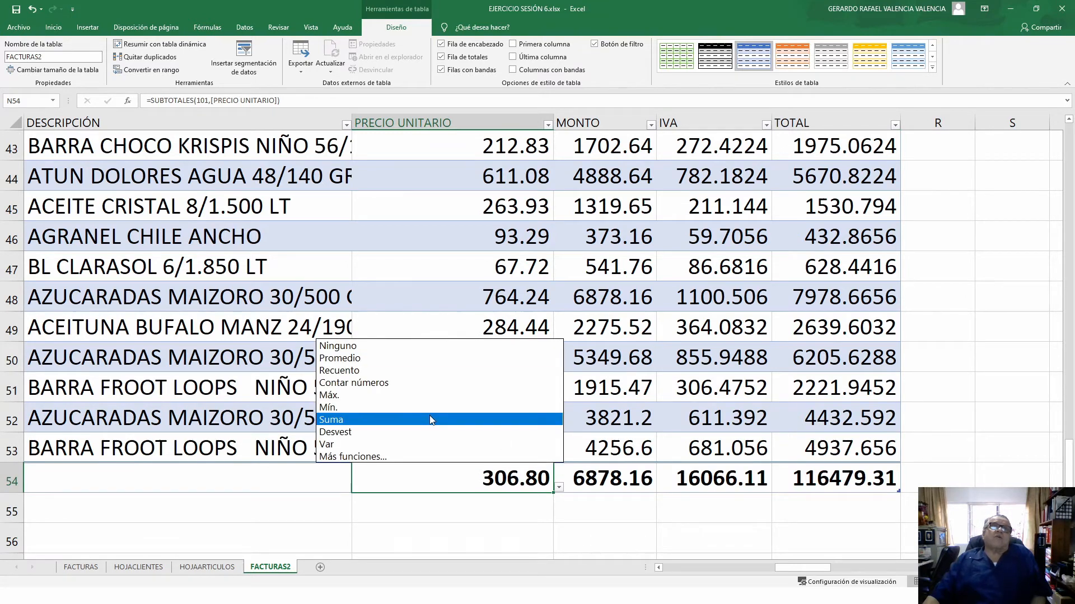
pyautogui.click(369, 395)
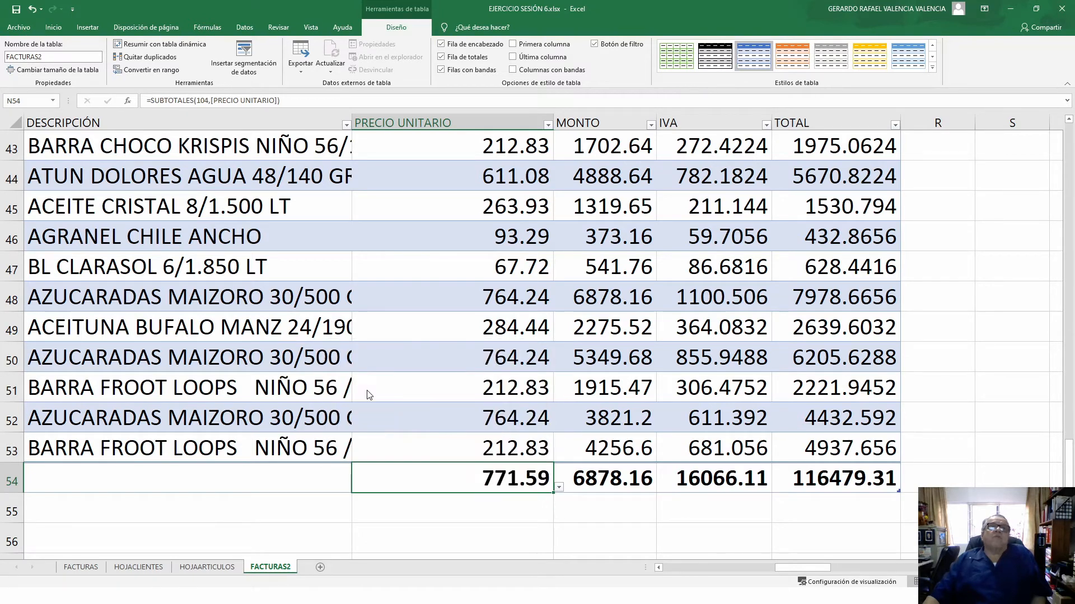
# - Make the MONTO total a Suma of 100413.20 and widen the MONTO column
pyautogui.click(638, 483)
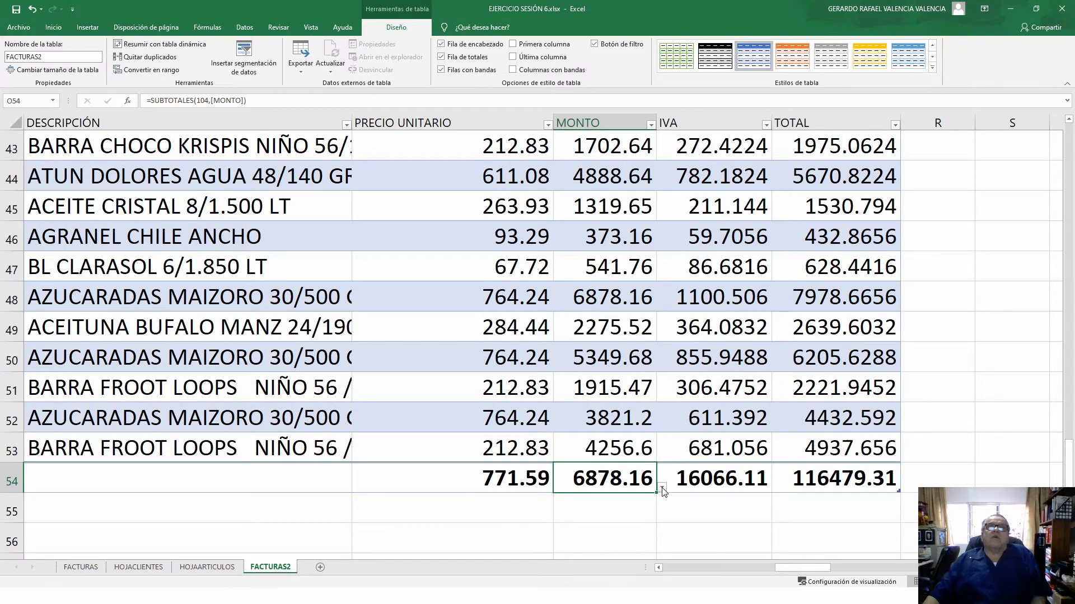
pyautogui.click(661, 488)
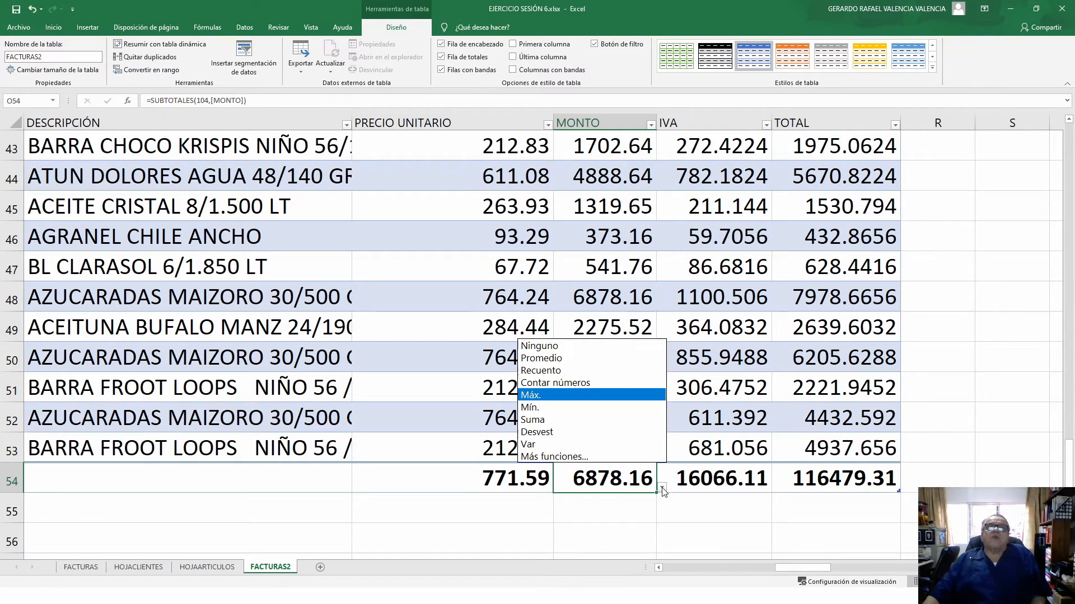
pyautogui.click(568, 421)
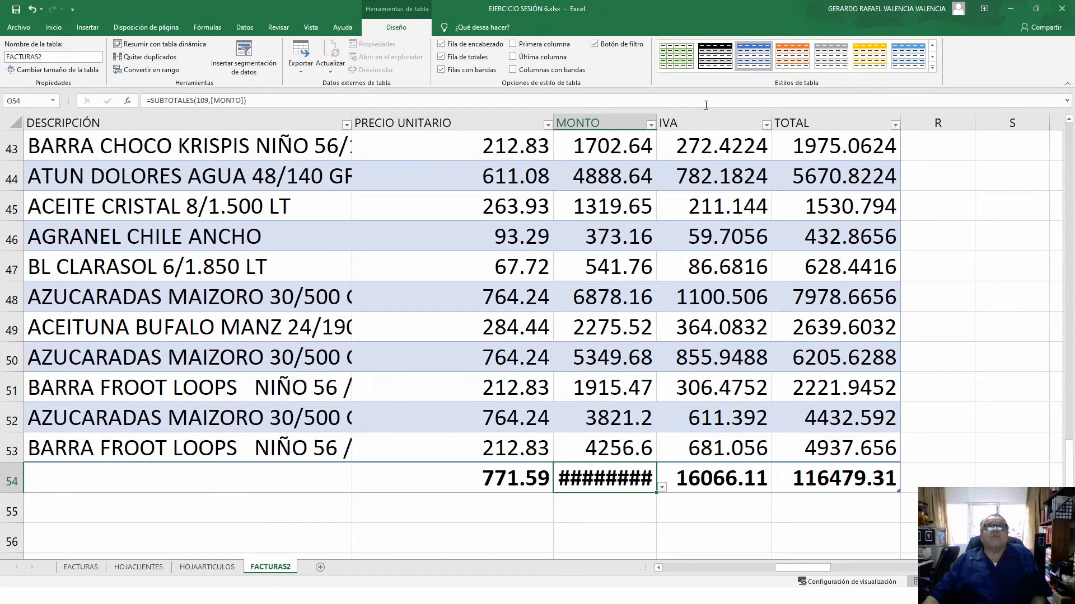
pyautogui.moveTo(658, 117); pyautogui.dragTo(693, 118)
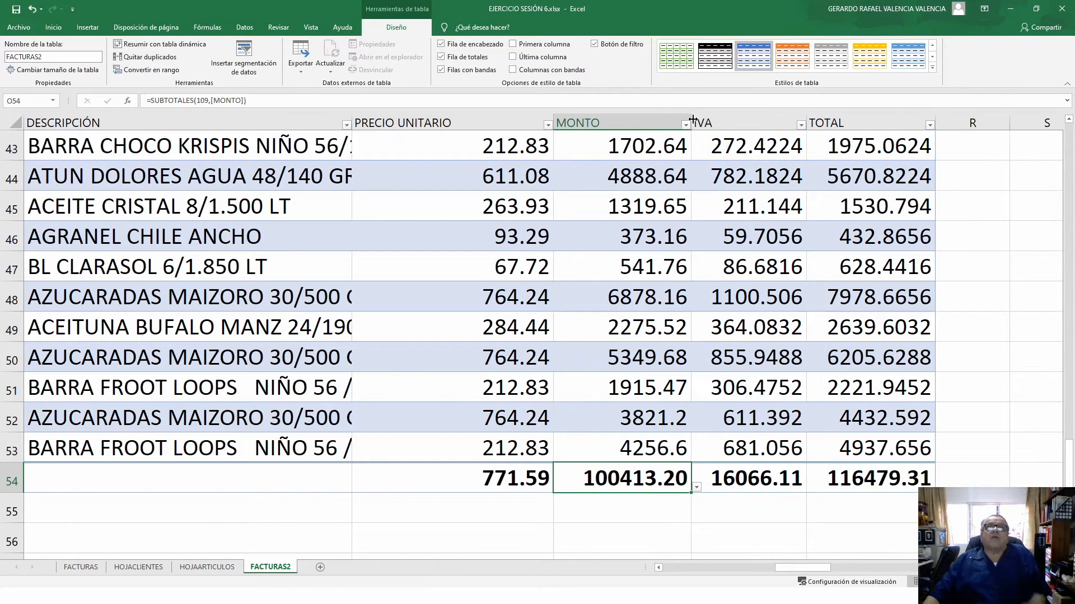
pyautogui.click(783, 475)
pyautogui.click(872, 478)
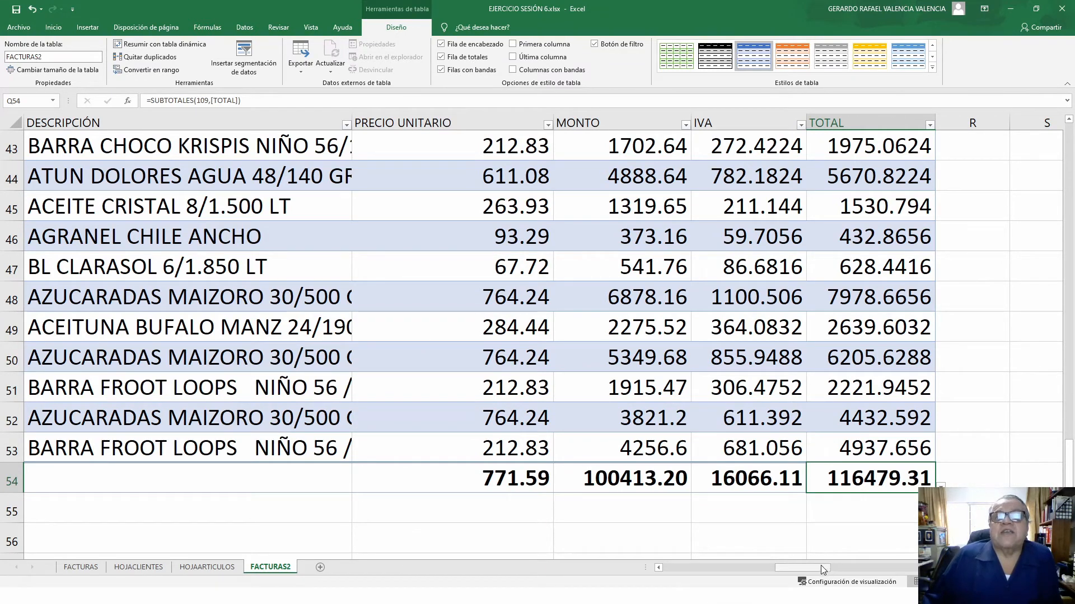
pyautogui.moveTo(823, 569); pyautogui.dragTo(668, 576)
pyautogui.scroll(14, 564, 492)
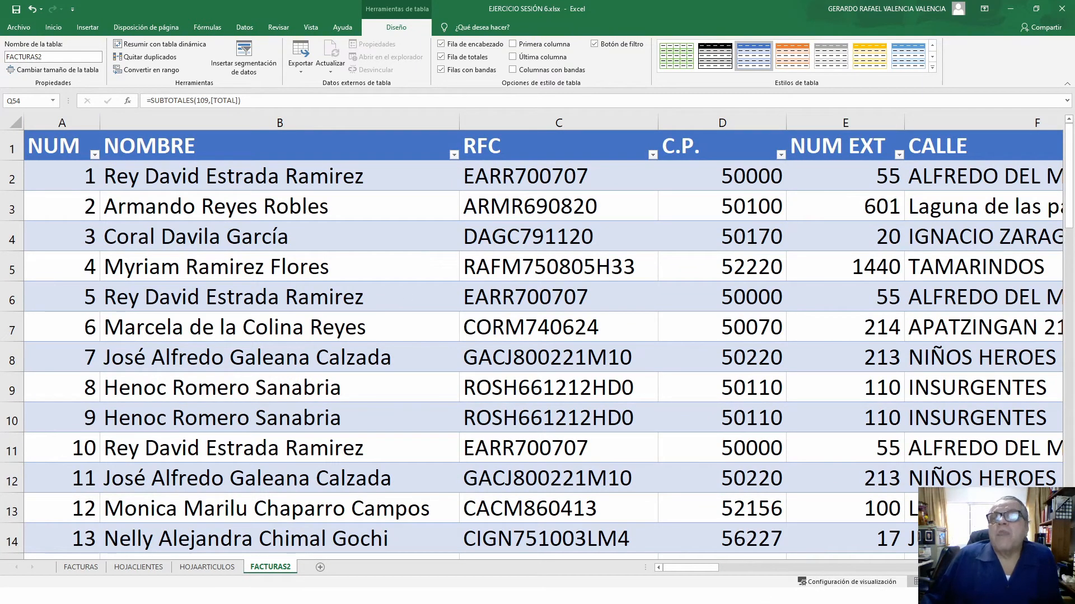
pyautogui.hscroll(5, 543, 341)
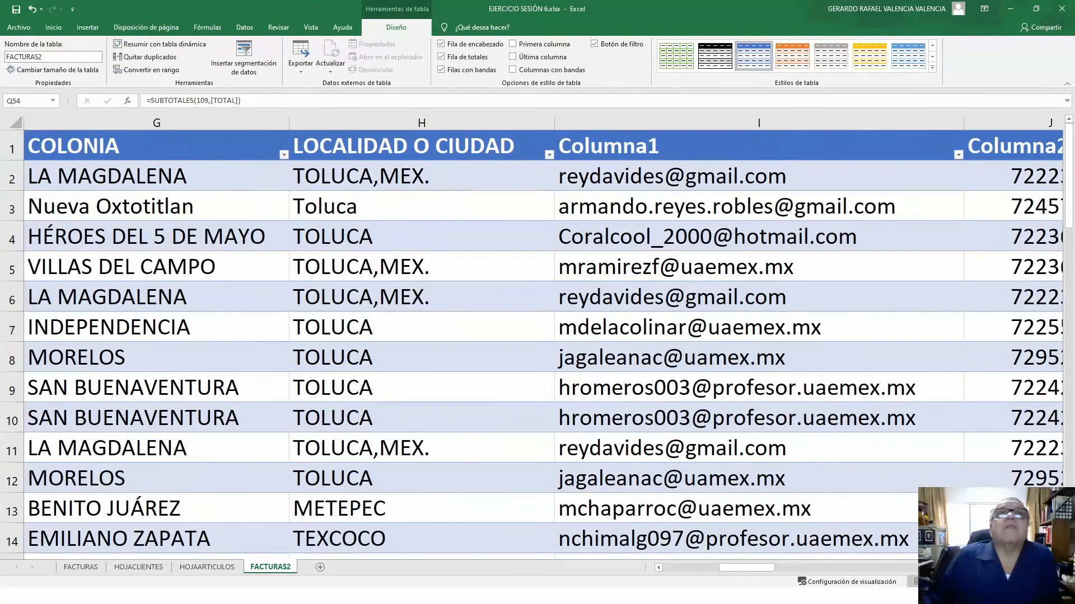
pyautogui.hscroll(4, 905, 480)
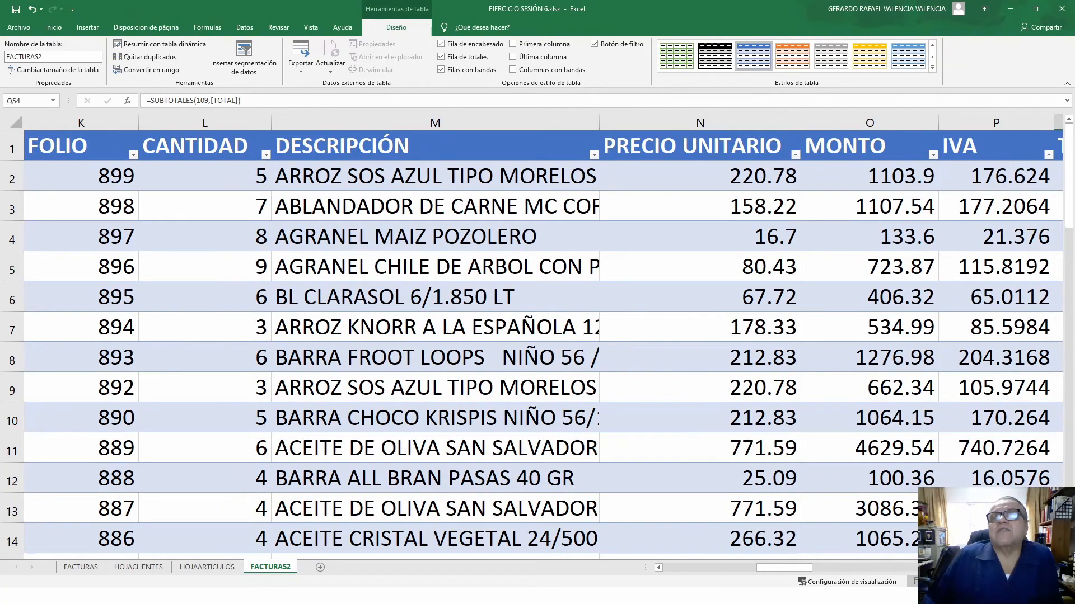
pyautogui.hscroll(4, 767, 582)
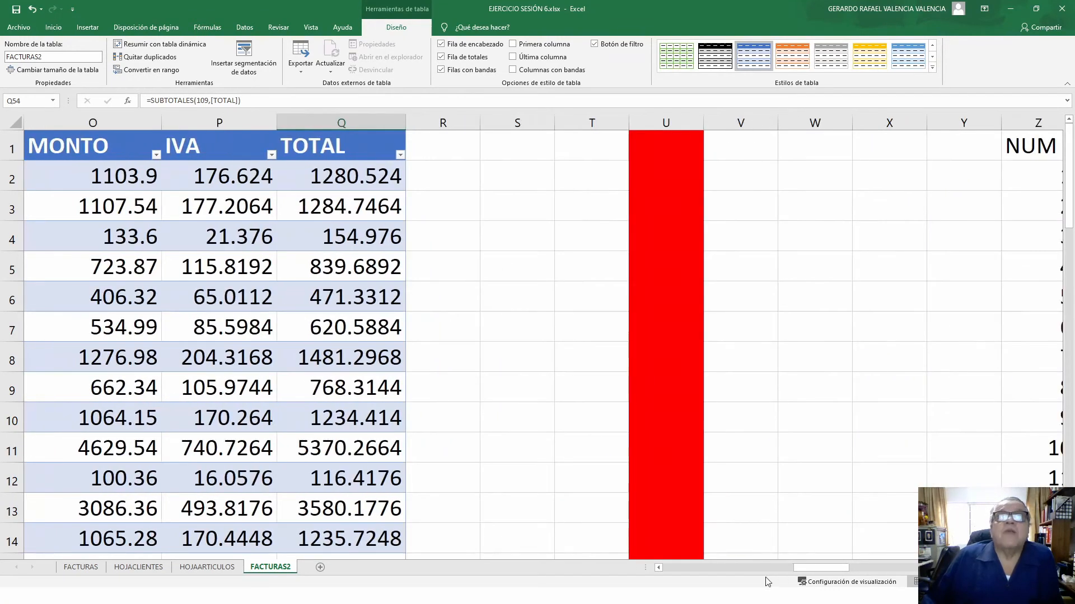
pyautogui.hscroll(-3, 661, 569)
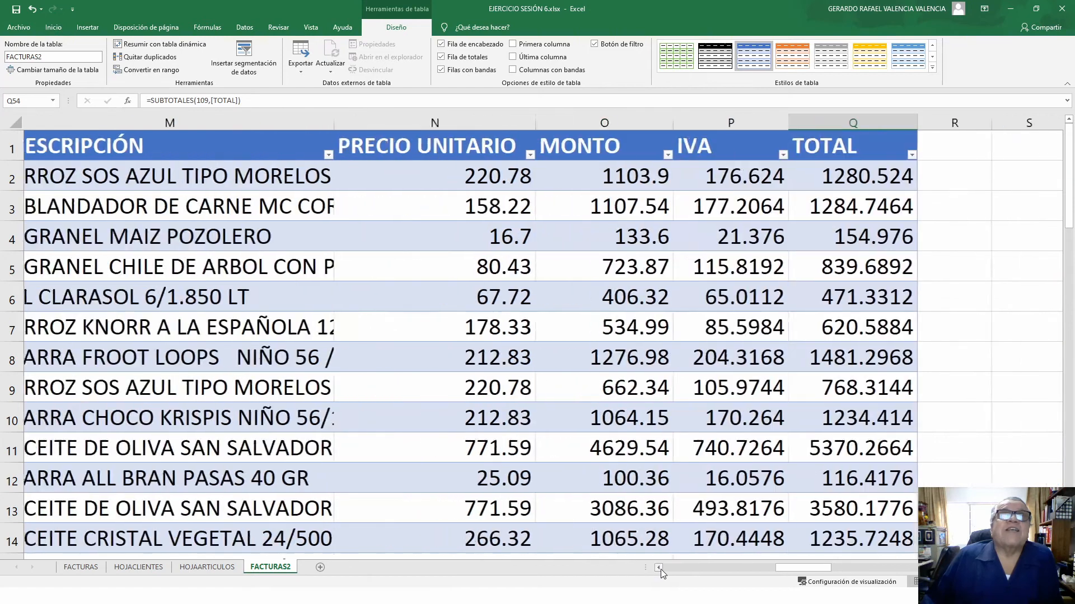
pyautogui.click(542, 307)
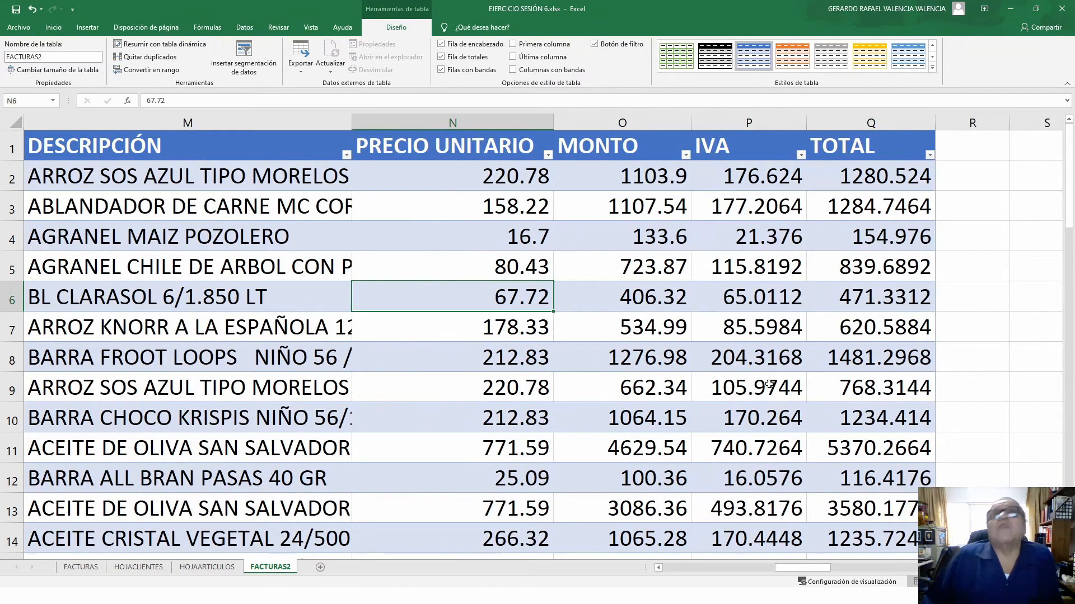
# - Insert a slicer for the DESCRIPCIÓN column of the FACTURAS2 table
pyautogui.click(242, 72)
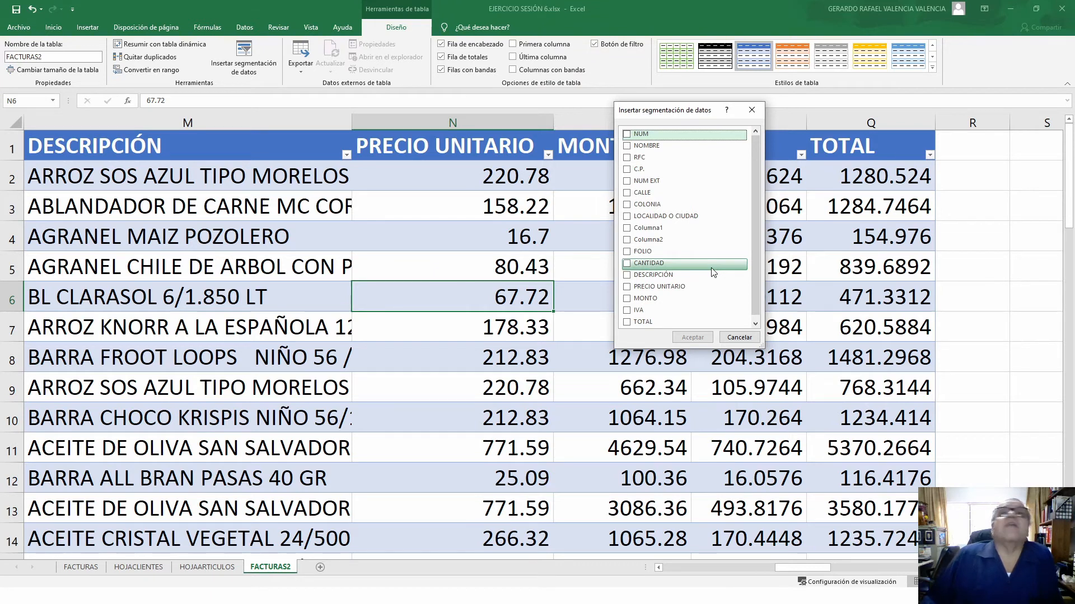
pyautogui.click(627, 275)
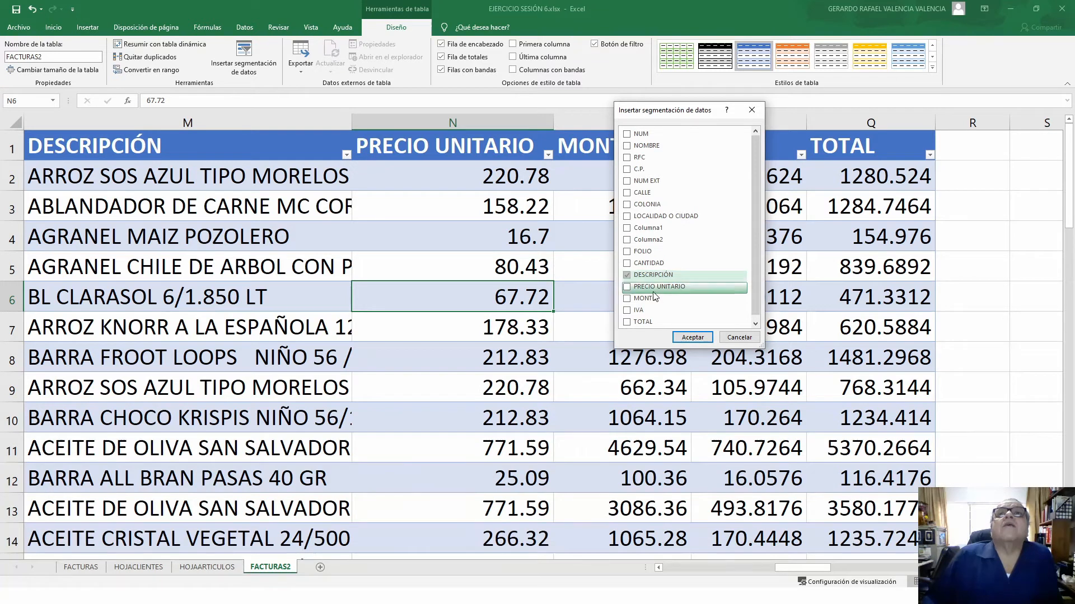
pyautogui.click(692, 339)
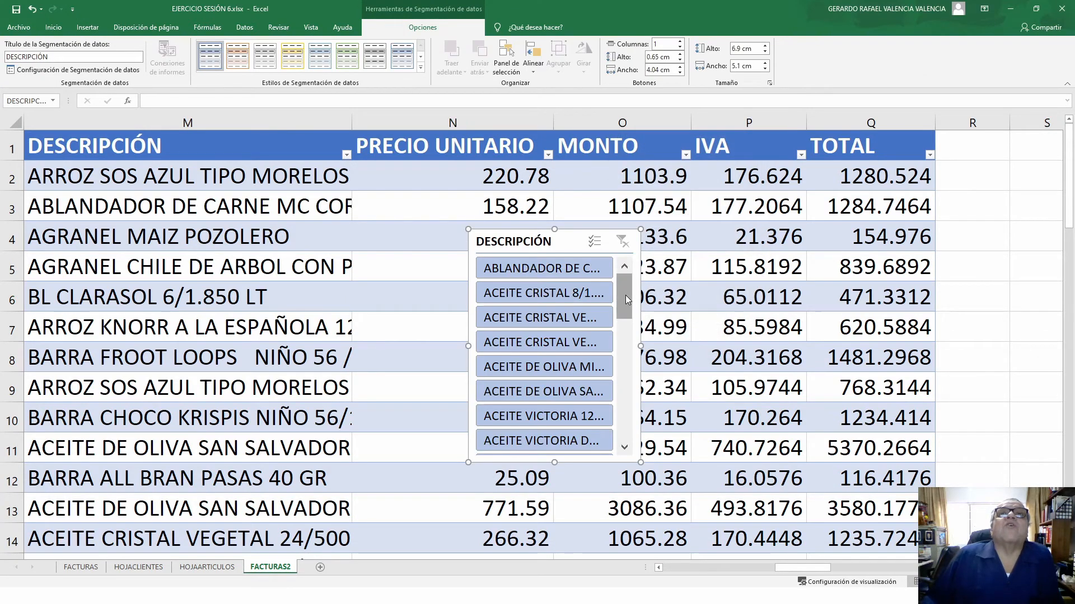
# - Filter by ARROZ INFLADO, AGRANEL CHILE GUAJILLO, ARROZ KNORR and ARROZ MORELOS, moving the slicer below the table
pyautogui.moveTo(626, 300); pyautogui.dragTo(626, 271)
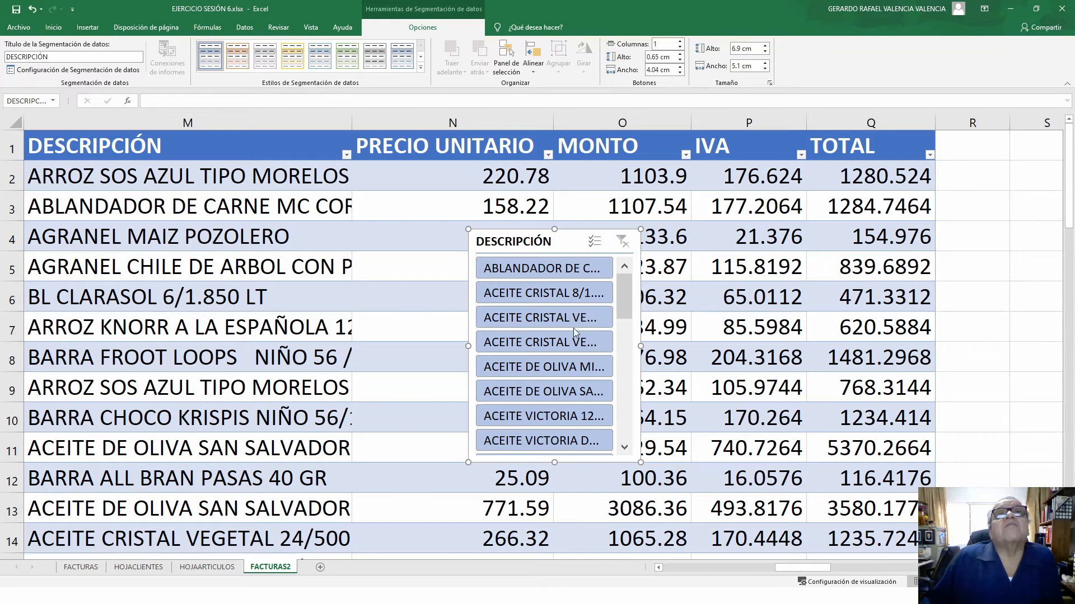
pyautogui.scroll(-3, 582, 355)
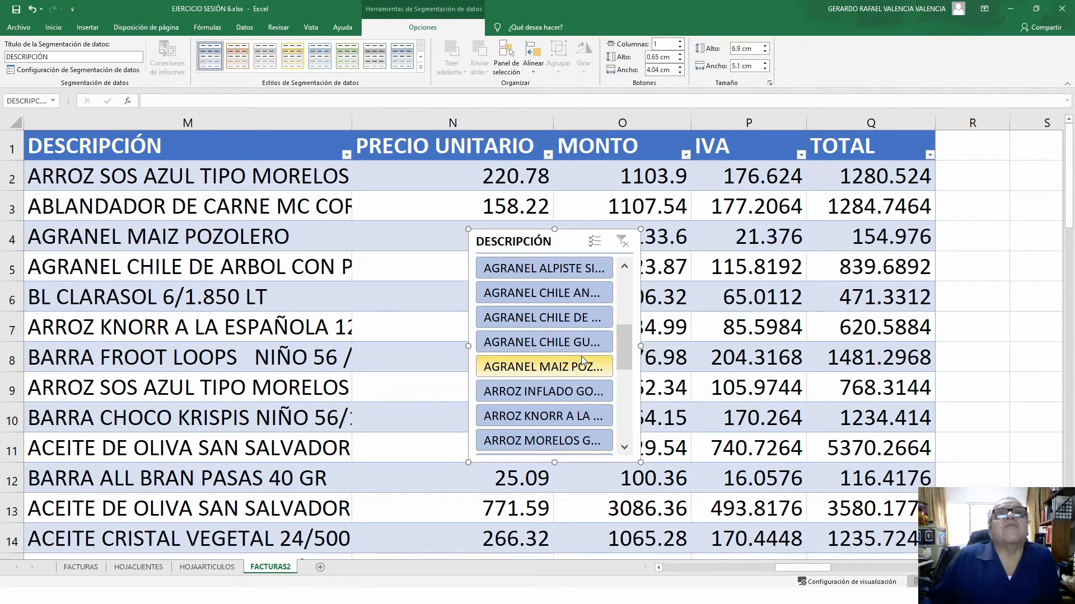
pyautogui.click(550, 396)
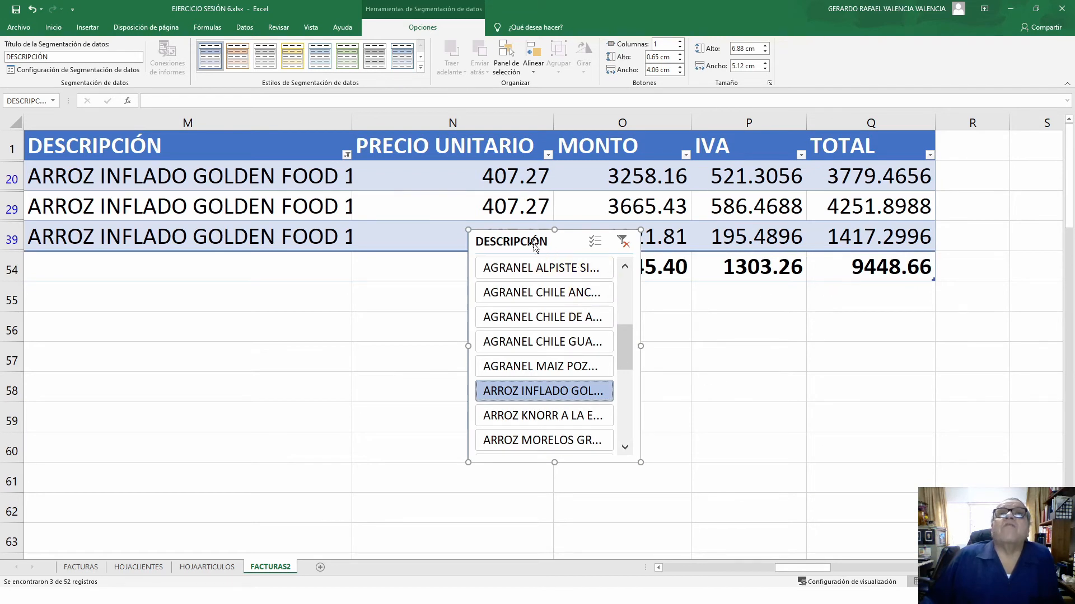
pyautogui.moveTo(523, 237); pyautogui.dragTo(294, 287)
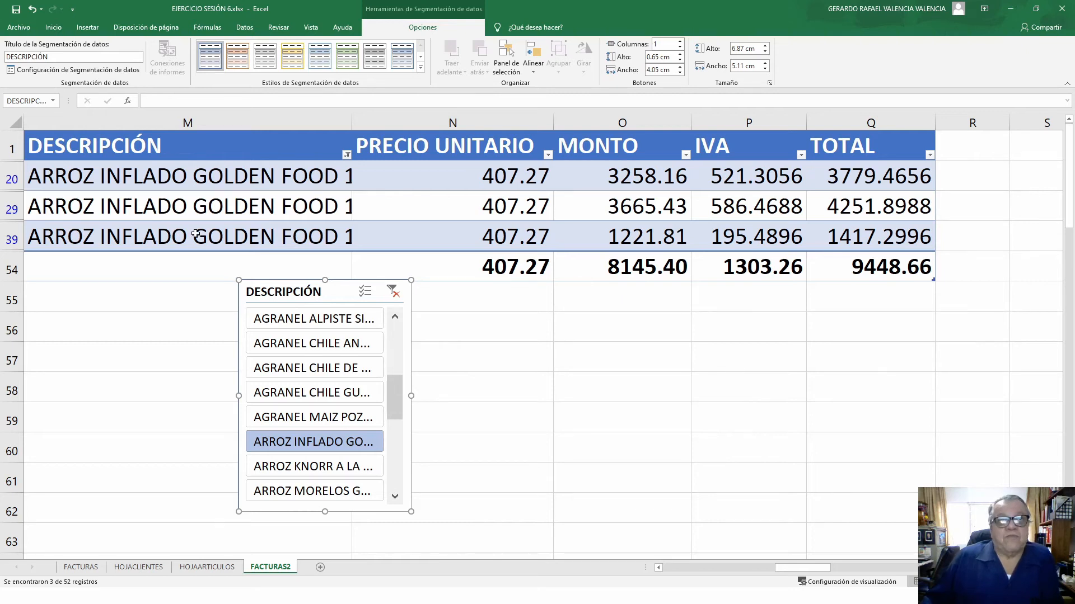
pyautogui.click(338, 398)
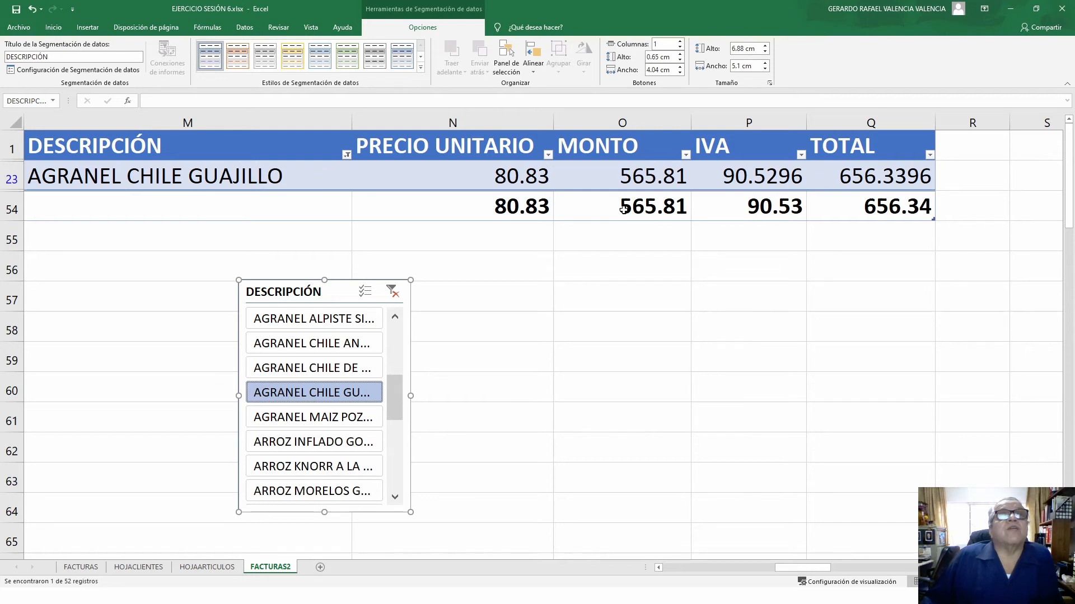
pyautogui.click(292, 470)
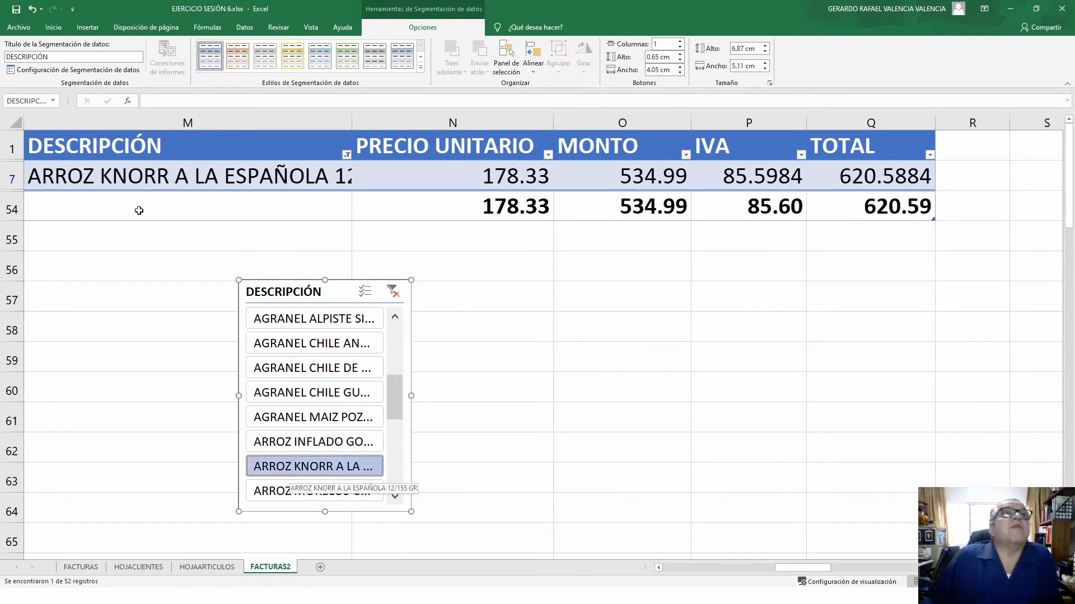
pyautogui.click(305, 493)
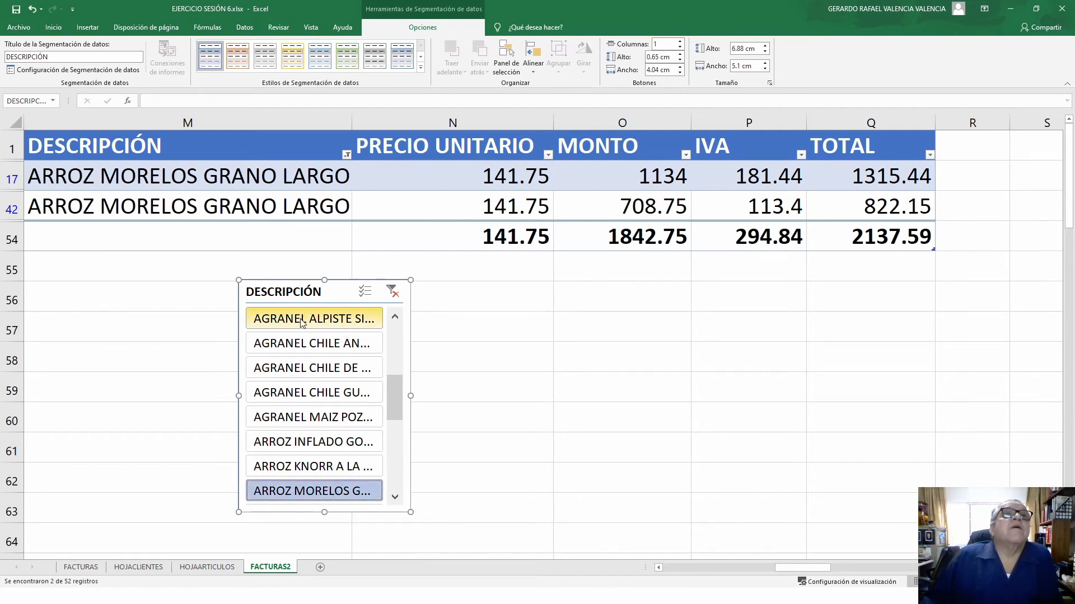
# - Filter by alpiste, aceituna, ACEITE VICTORIA, BL CLARASOL and olive oils, then clear the slicer filter
pyautogui.scroll(3, 302, 358)
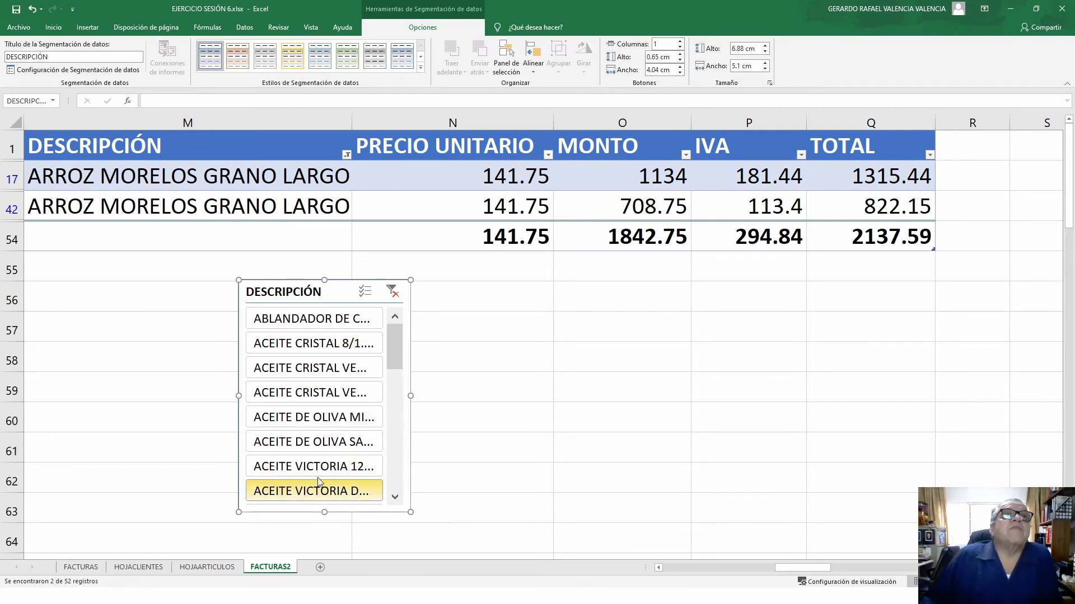
pyautogui.scroll(-3, 318, 481)
pyautogui.click(313, 395)
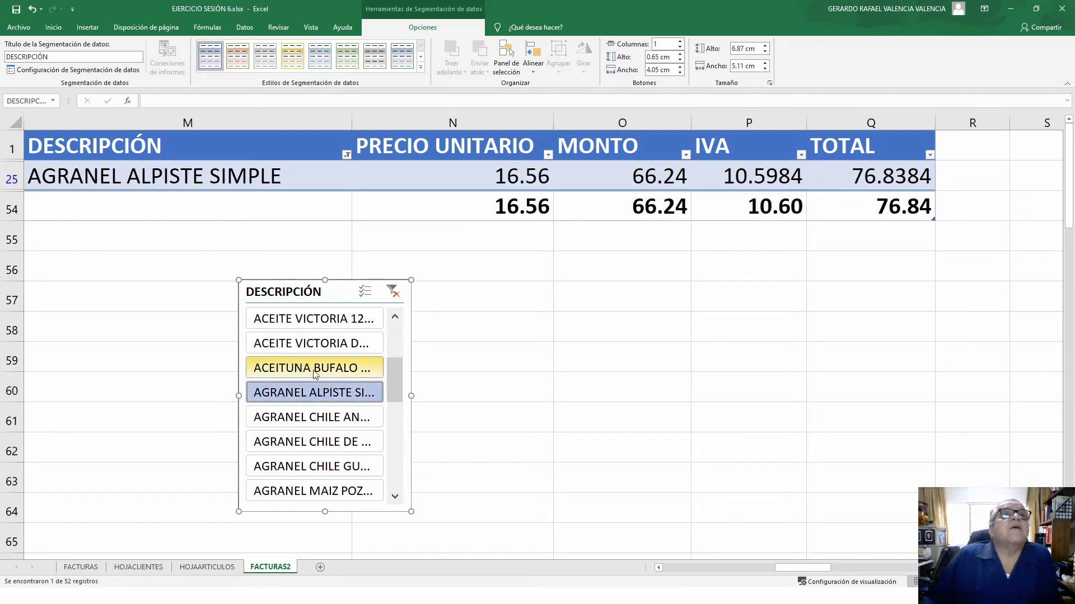
pyautogui.click(315, 371)
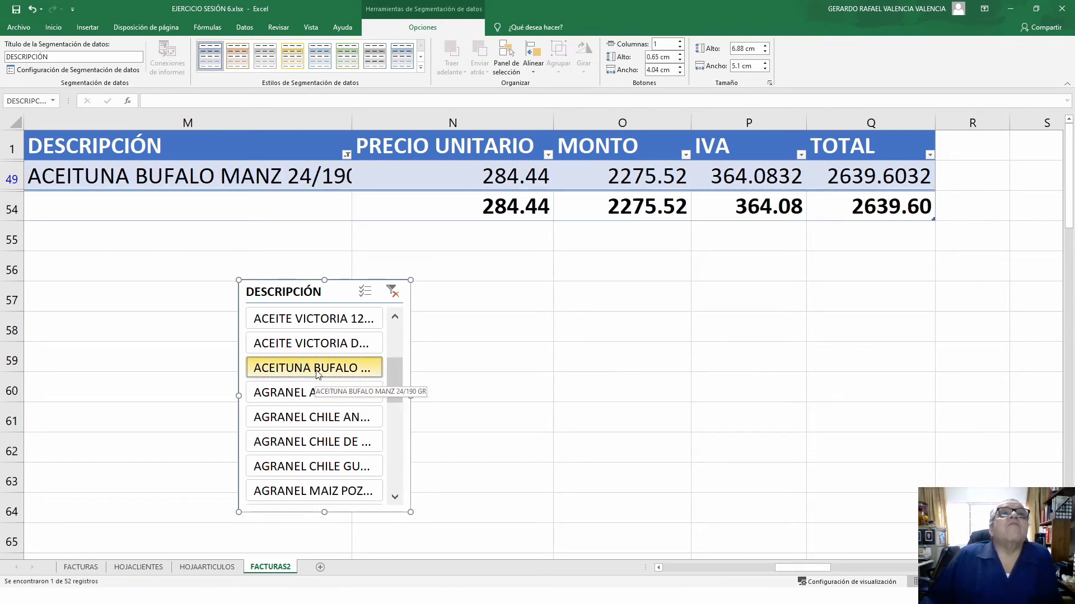
pyautogui.click(312, 347)
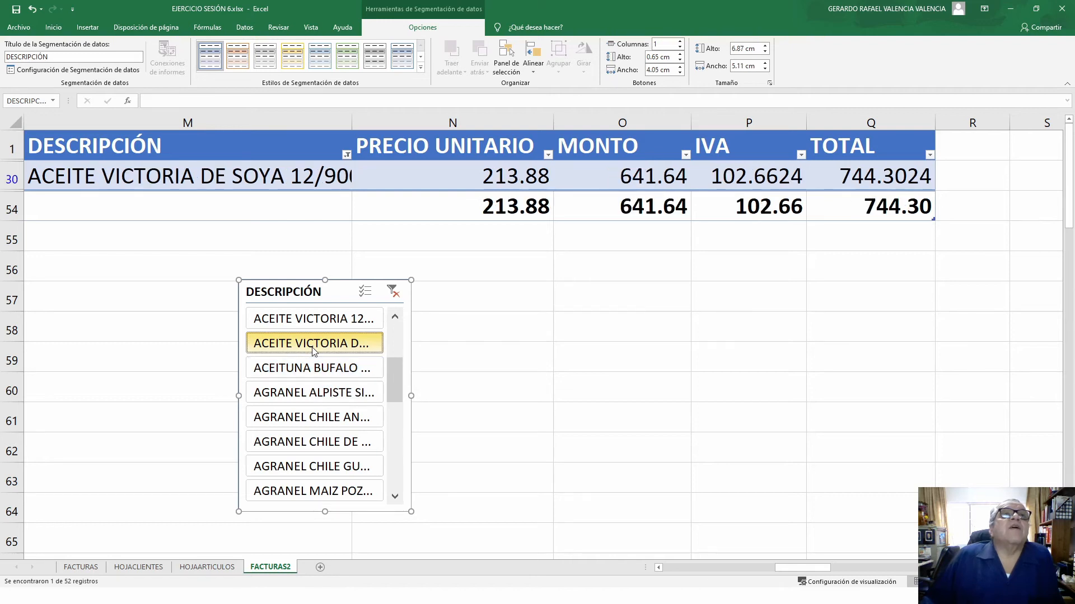
pyautogui.click(315, 320)
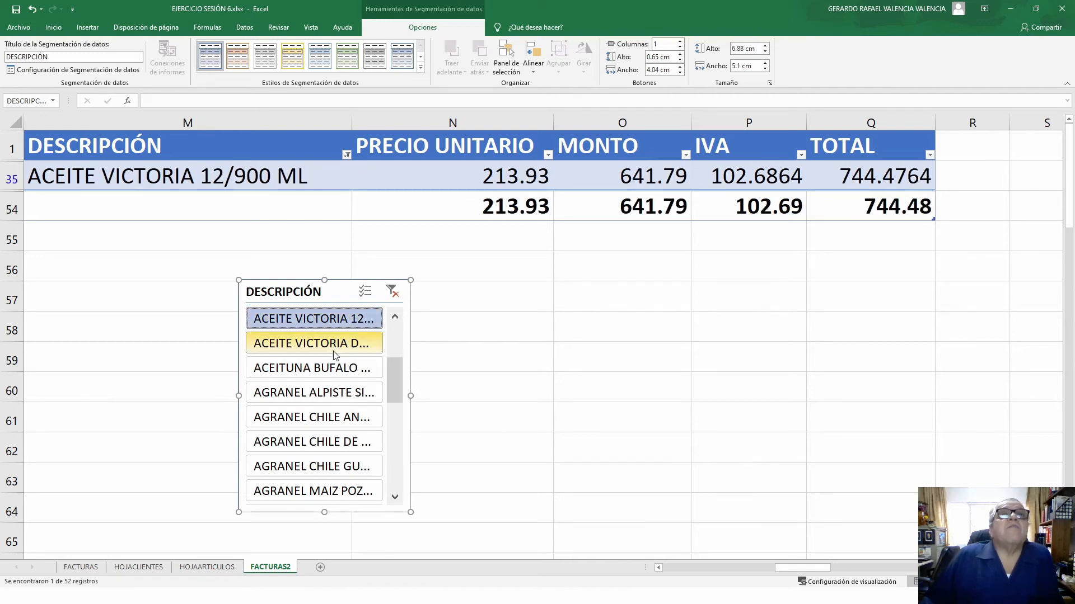
pyautogui.scroll(-7, 333, 352)
pyautogui.click(313, 466)
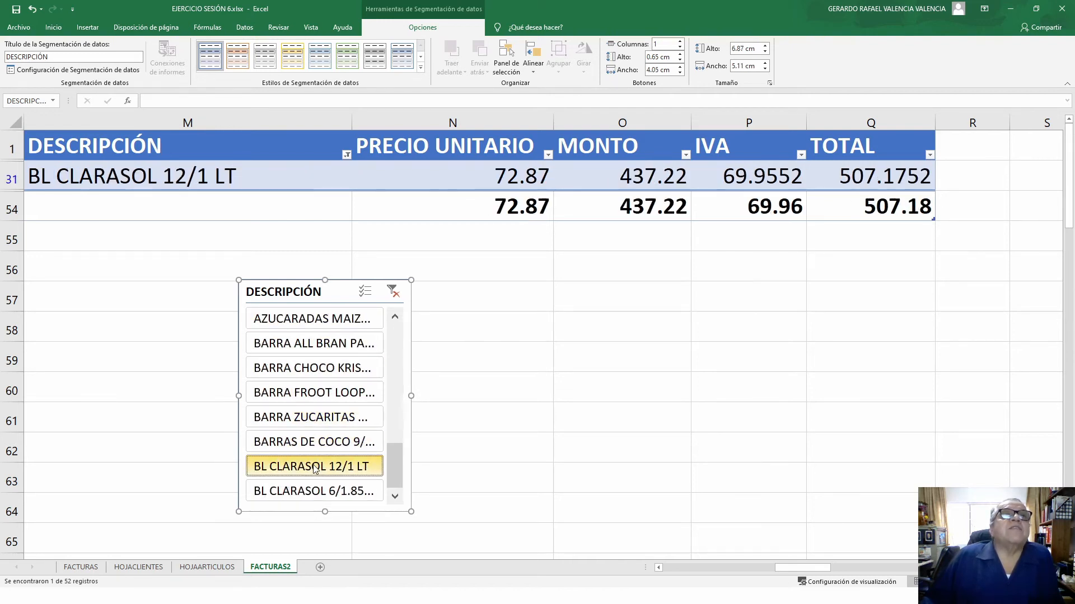
pyautogui.scroll(6, 312, 467)
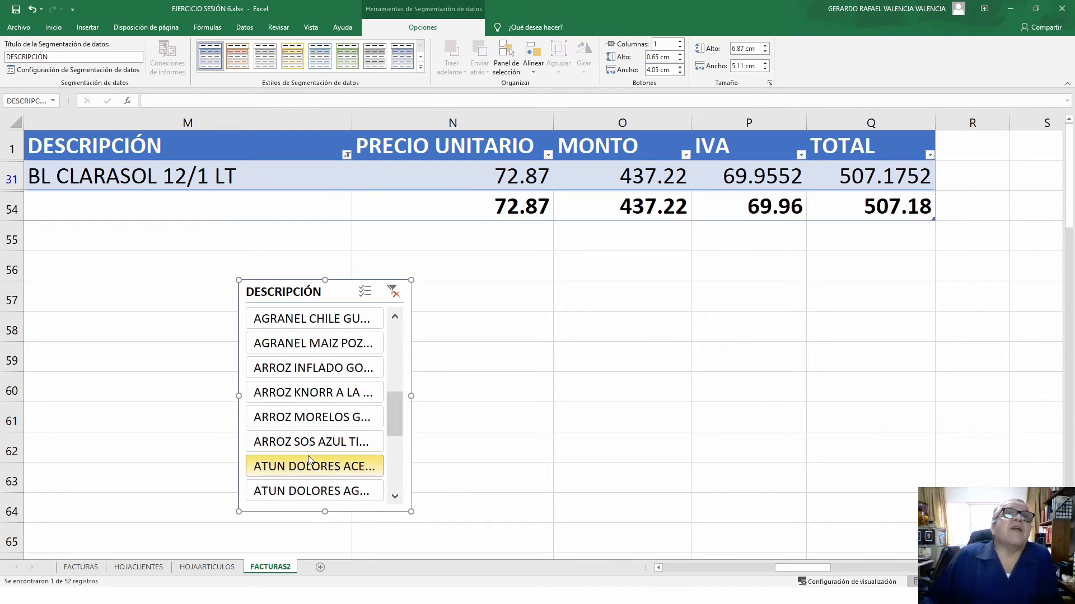
pyautogui.click(295, 347)
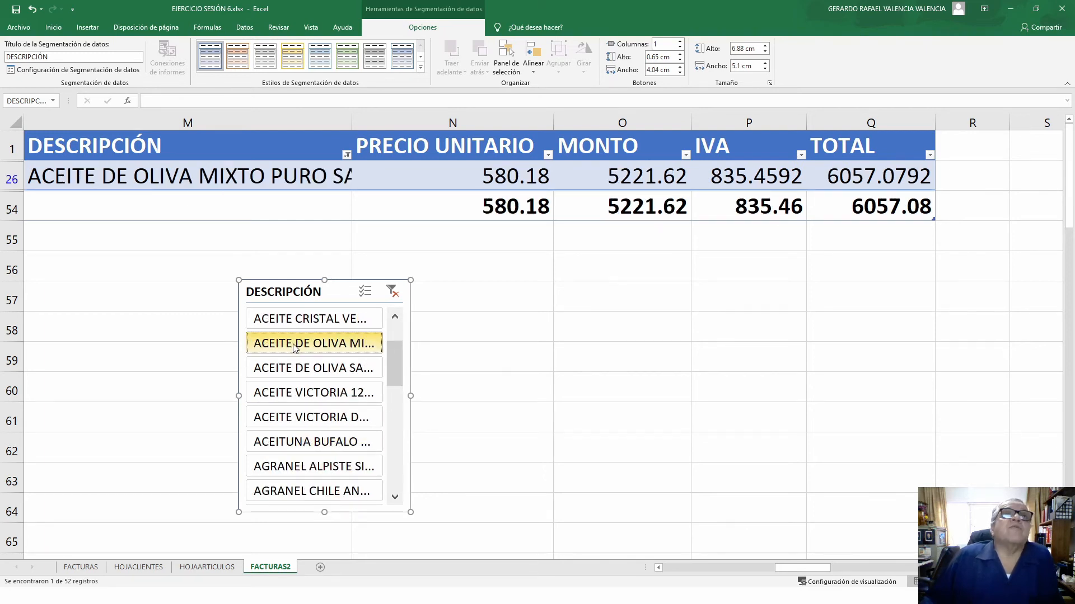
pyautogui.click(301, 320)
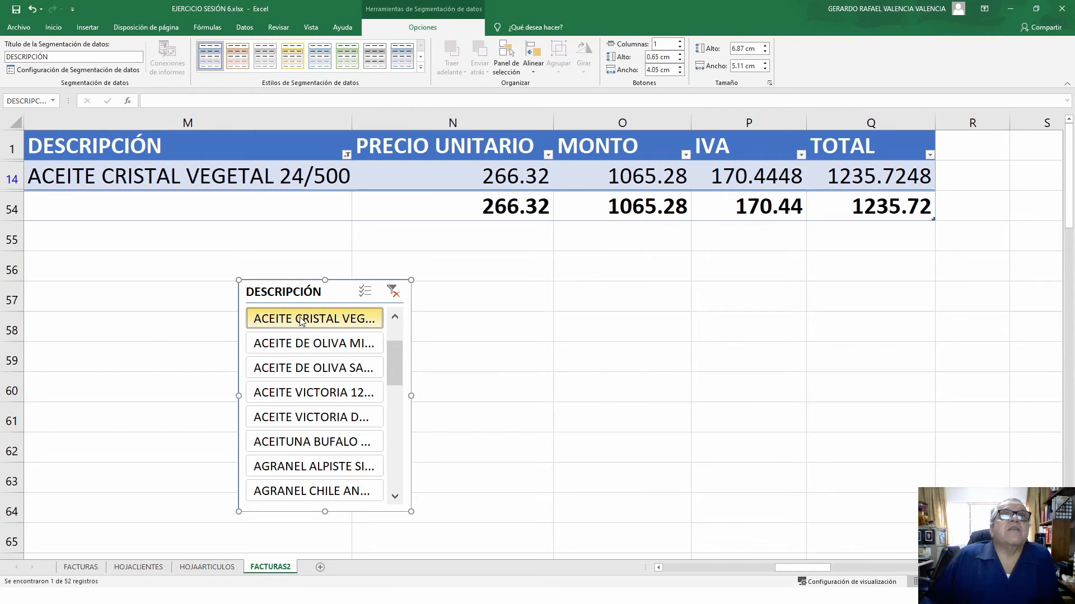
pyautogui.click(302, 370)
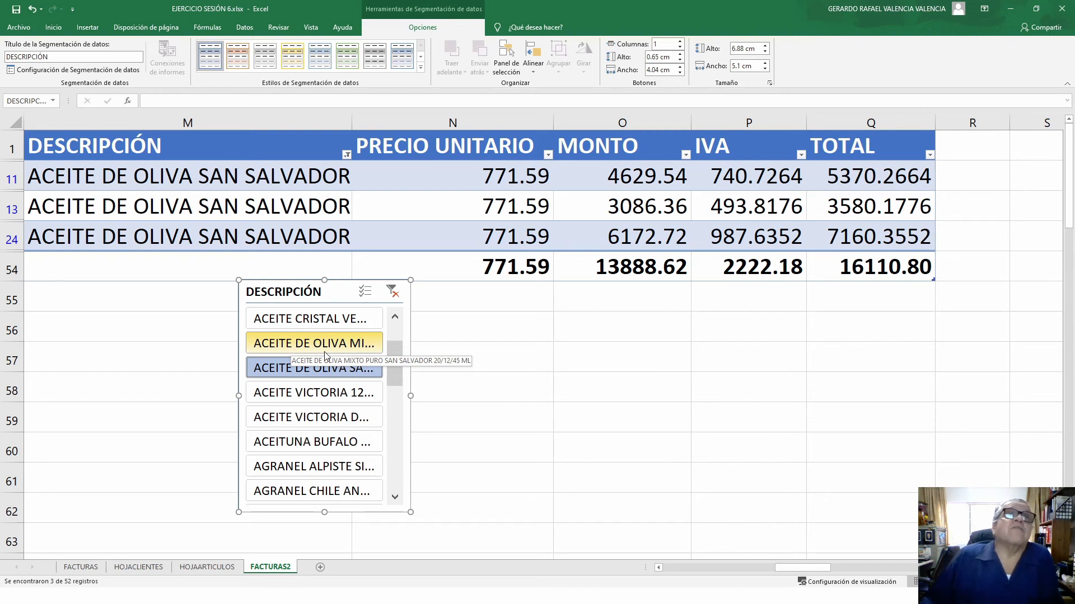
pyautogui.click(391, 293)
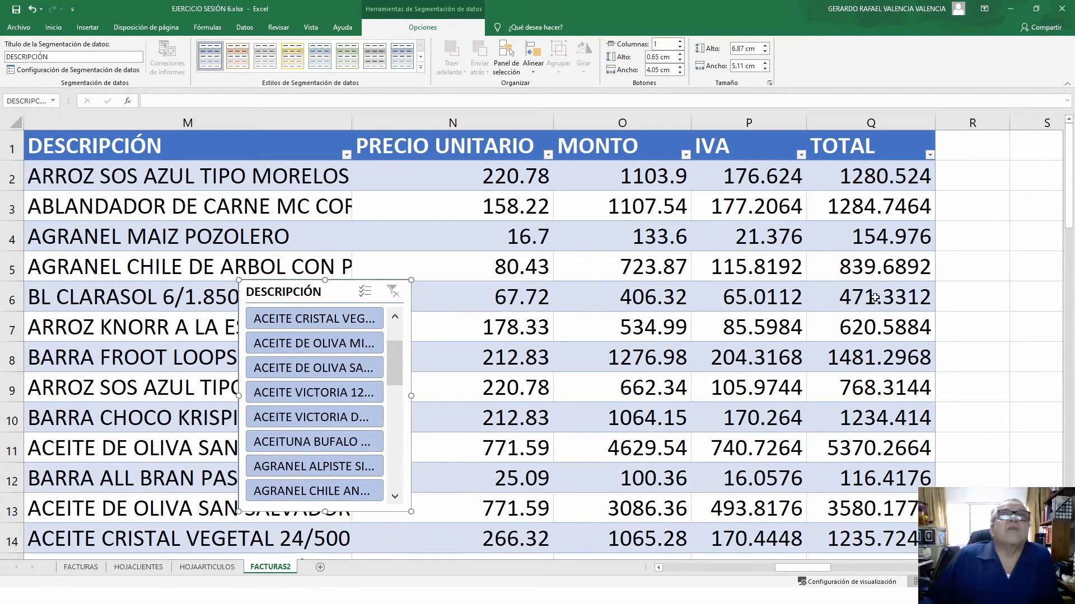
# - Move the DESCRIPCIÓN slicer up beside the TOTAL column and select a table cell again
pyautogui.click(1020, 297)
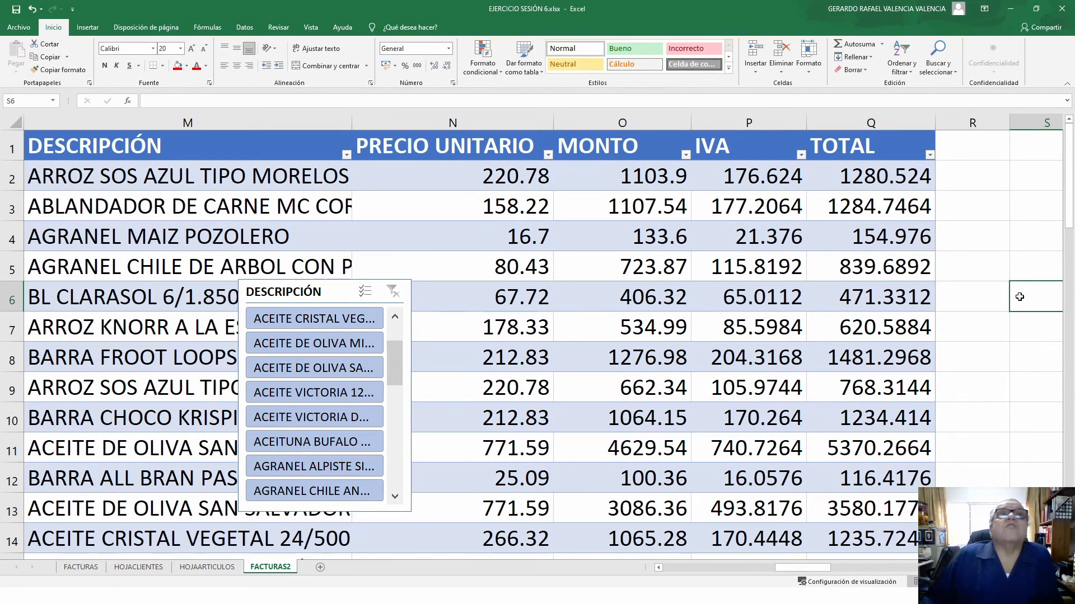
pyautogui.click(287, 287)
pyautogui.moveTo(286, 292); pyautogui.dragTo(981, 159)
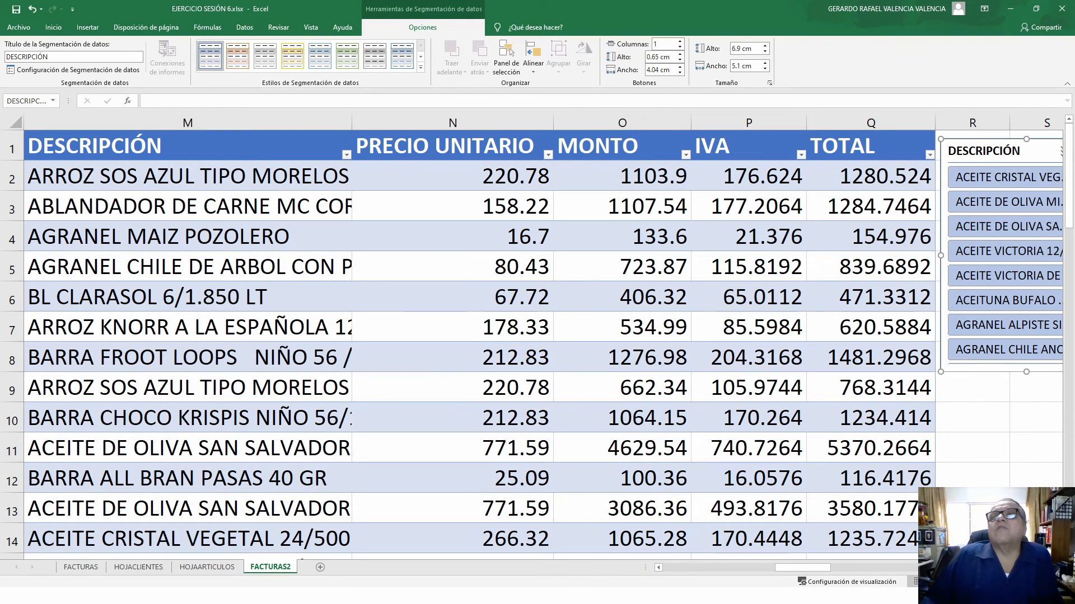
pyautogui.hscroll(2, 571, 252)
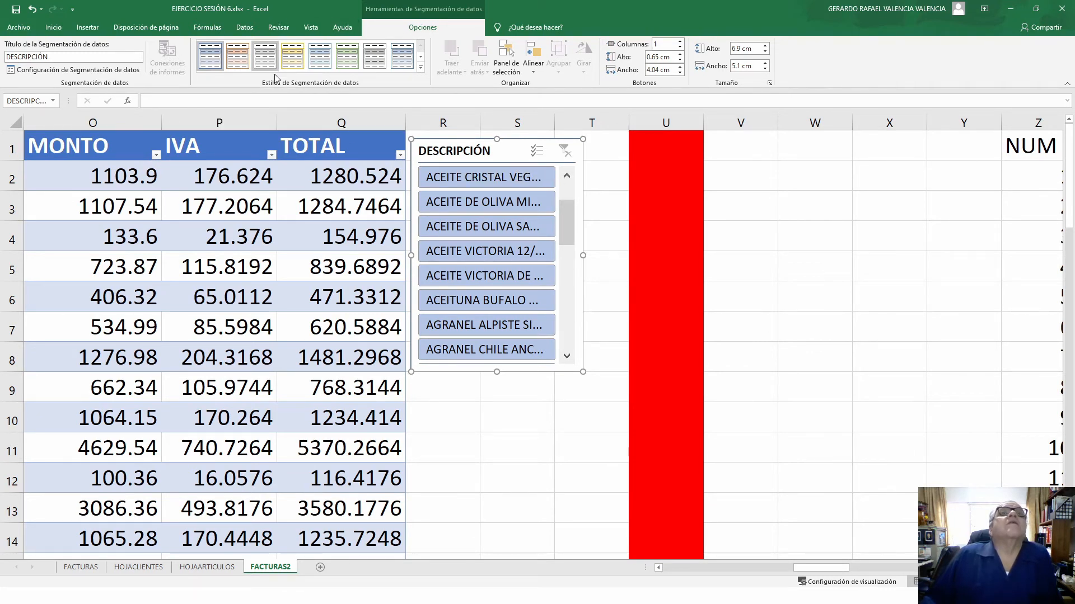
pyautogui.click(45, 305)
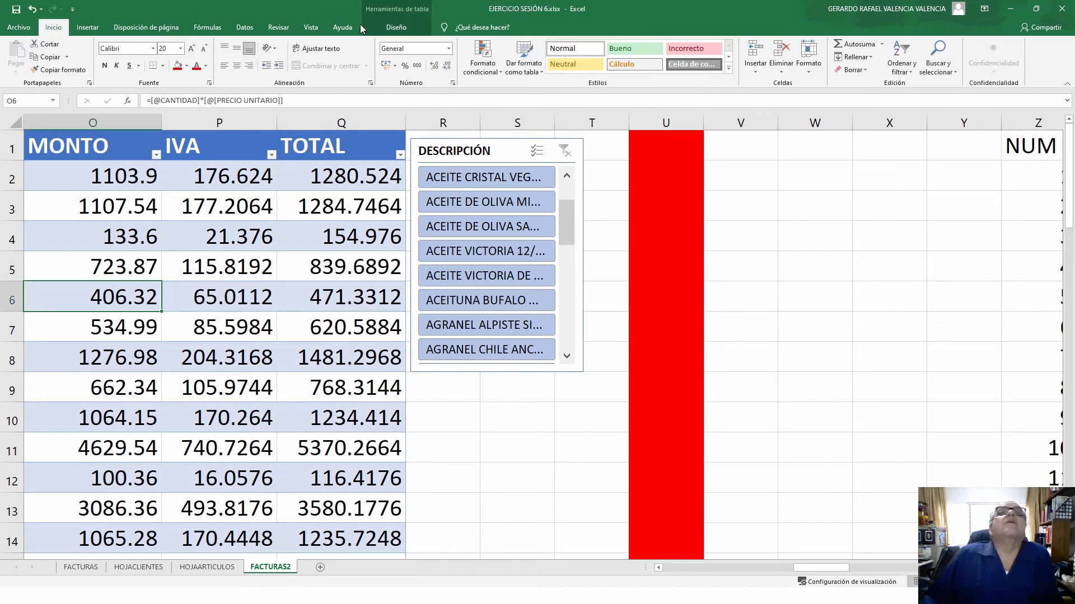
# - Open the Insert Slicer column list from table design, then close it without adding one
pyautogui.click(399, 26)
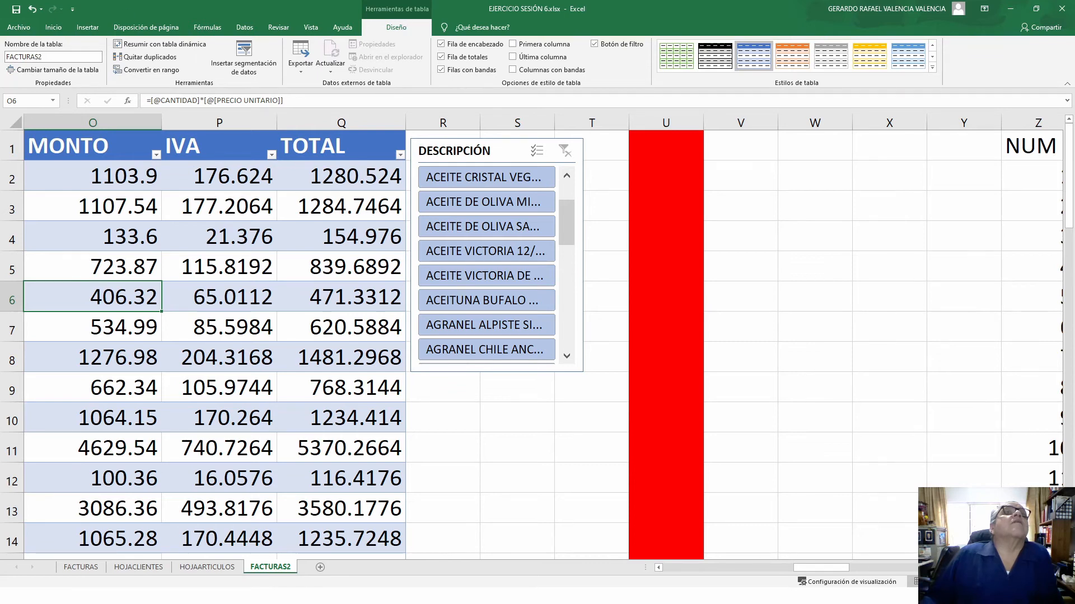
pyautogui.click(244, 68)
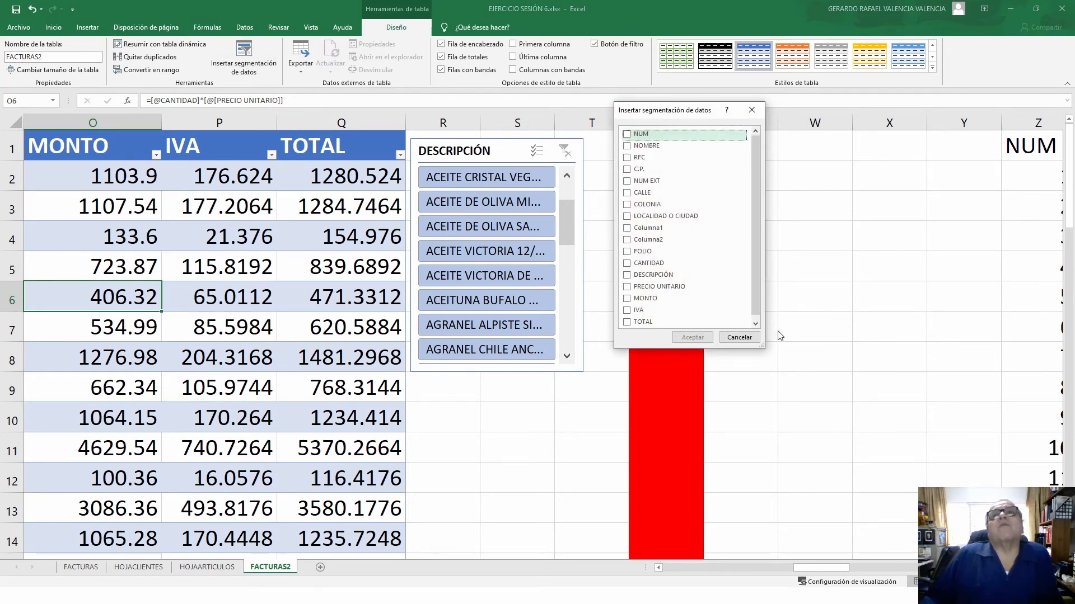
pyautogui.click(739, 338)
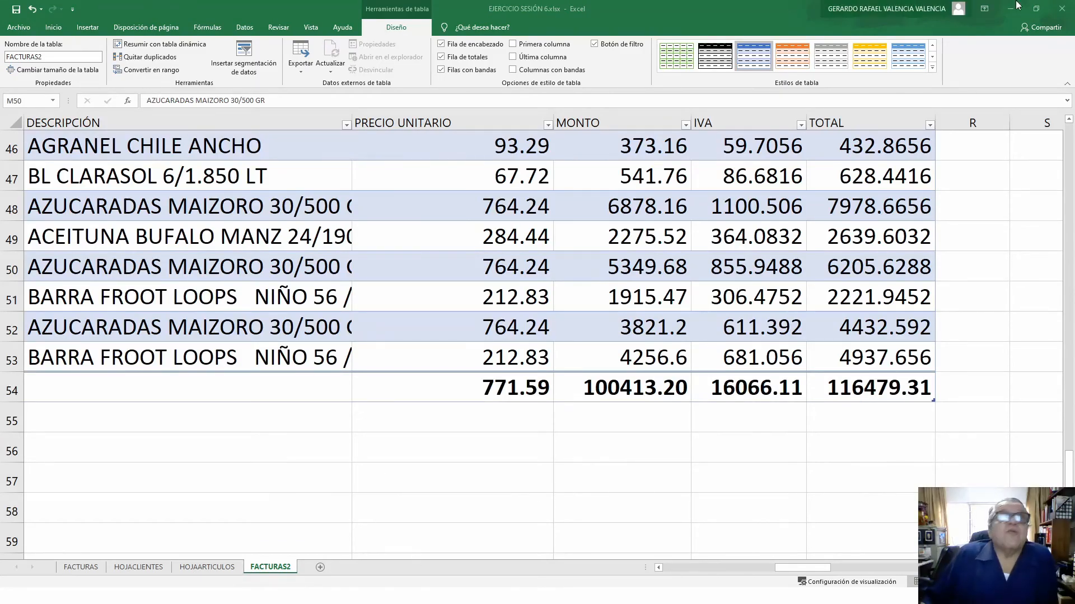
# - Insert a DESCRIPCIÓN slicer and drag it below the table near column A
pyautogui.click(178, 203)
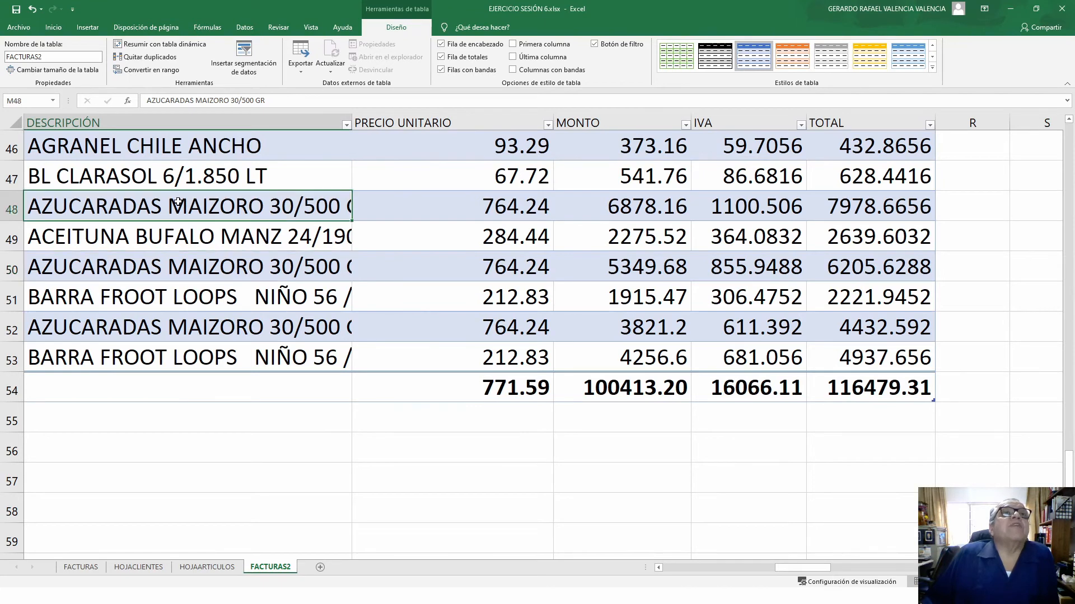
pyautogui.click(250, 71)
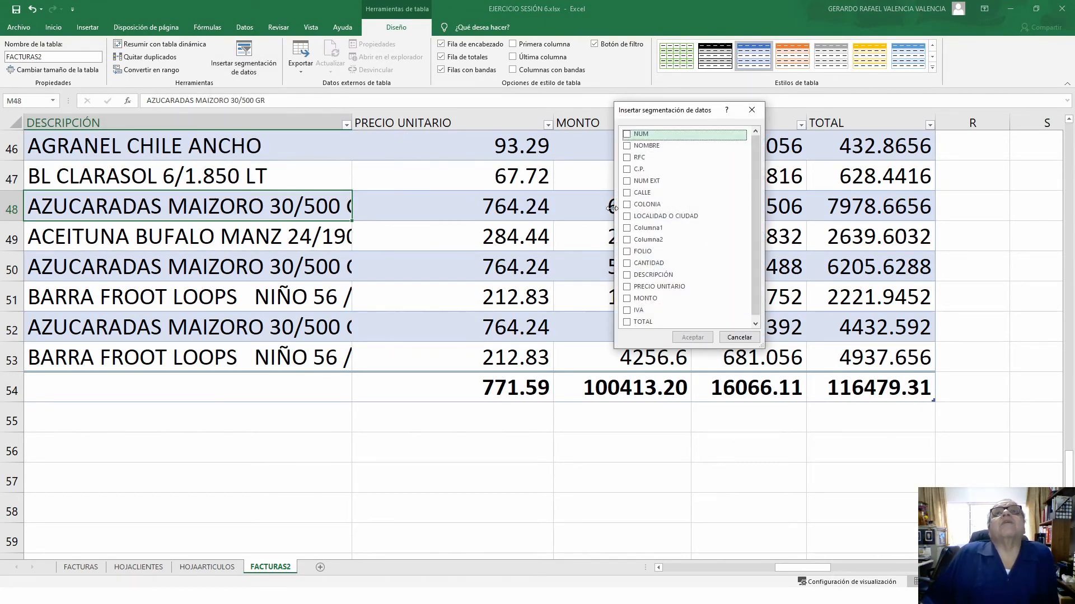
pyautogui.click(626, 275)
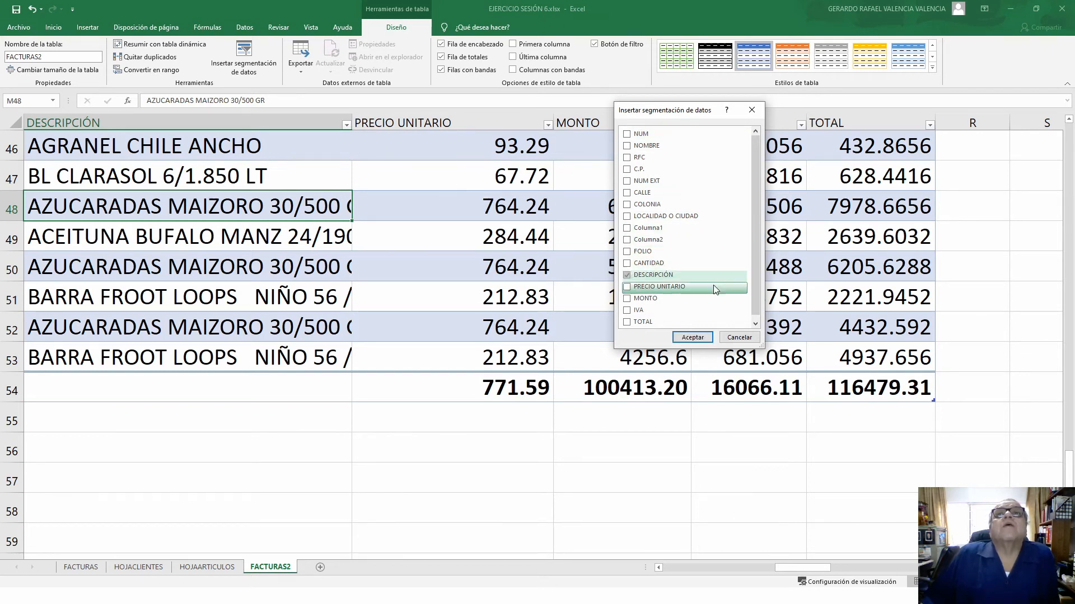
pyautogui.click(692, 337)
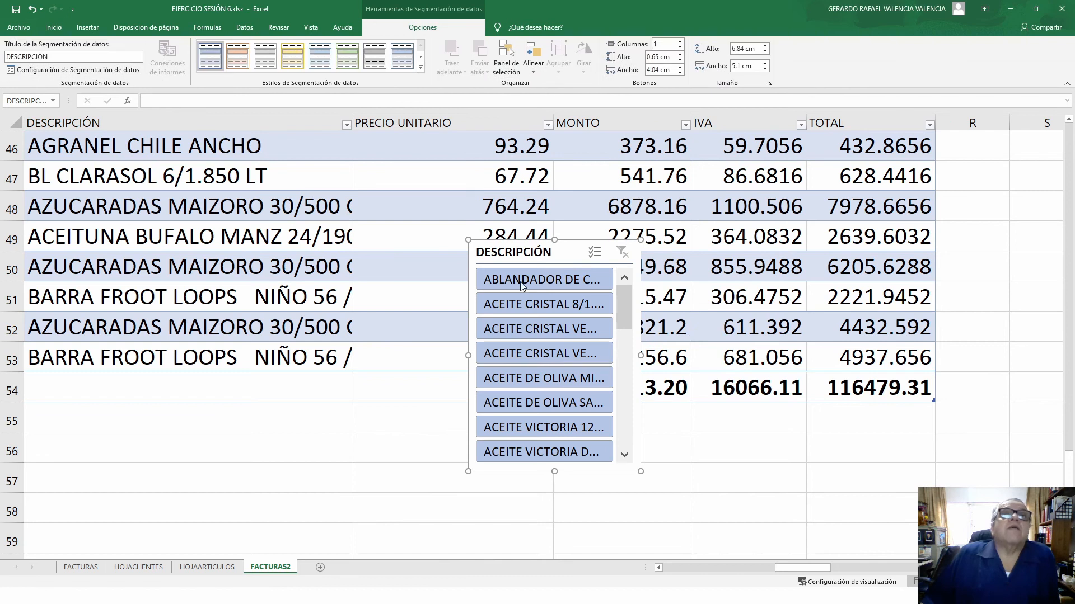
pyautogui.moveTo(570, 245); pyautogui.dragTo(199, 380)
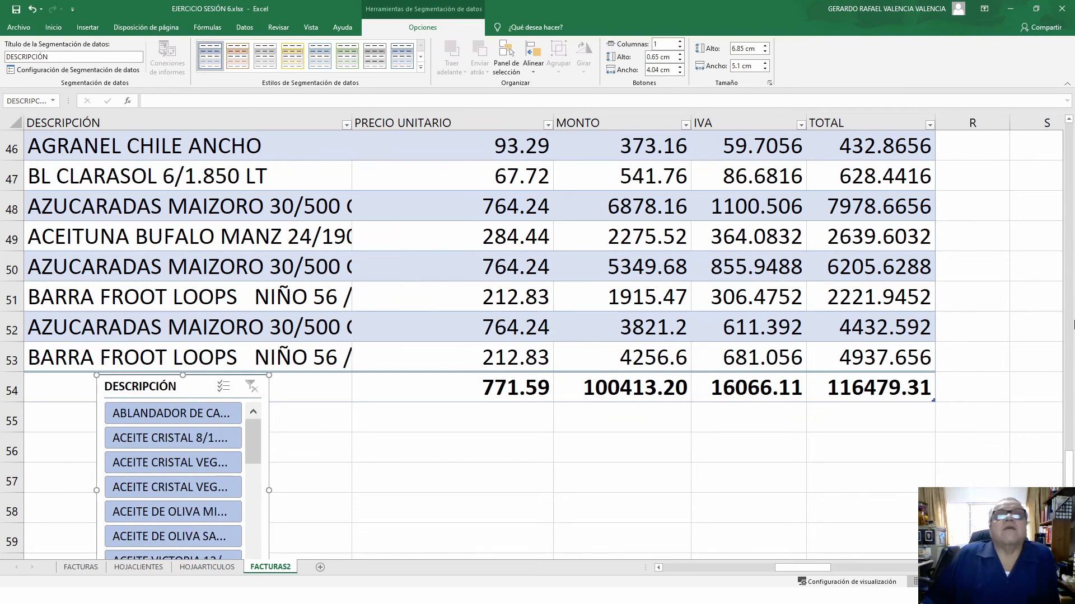
pyautogui.moveTo(1071, 471); pyautogui.dragTo(1069, 70)
pyautogui.moveTo(798, 566); pyautogui.dragTo(642, 564)
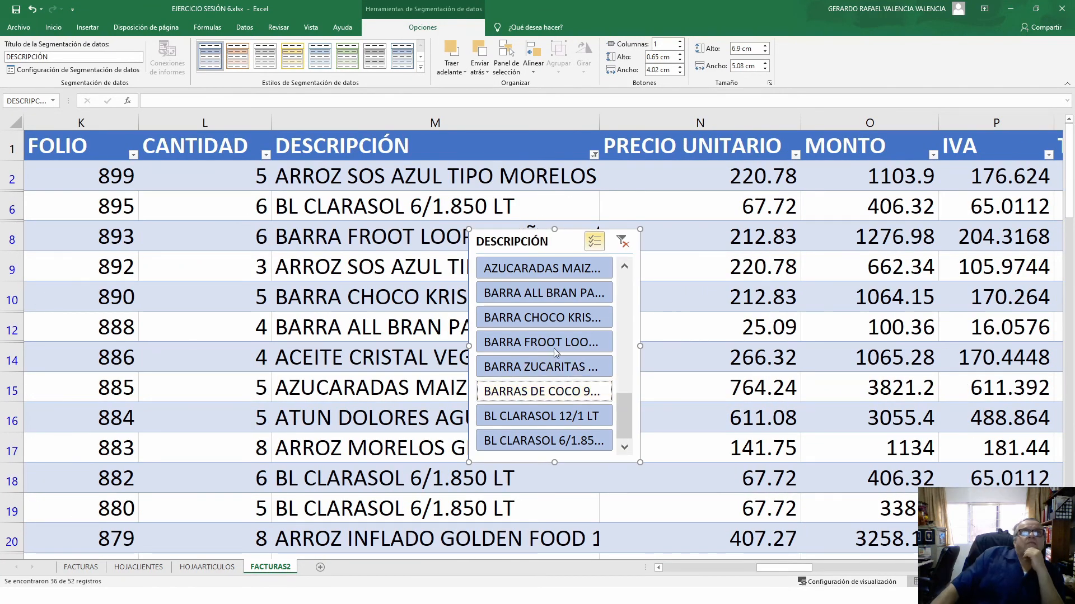
# - Filter out BARRA FROOT LOOPS, CHOCO KRISPIS, ALL BRAN, both BL CLARASOL, ATUN DOLORES and ARROZ SOS AZUL
pyautogui.click(554, 342)
pyautogui.click(556, 317)
pyautogui.click(562, 291)
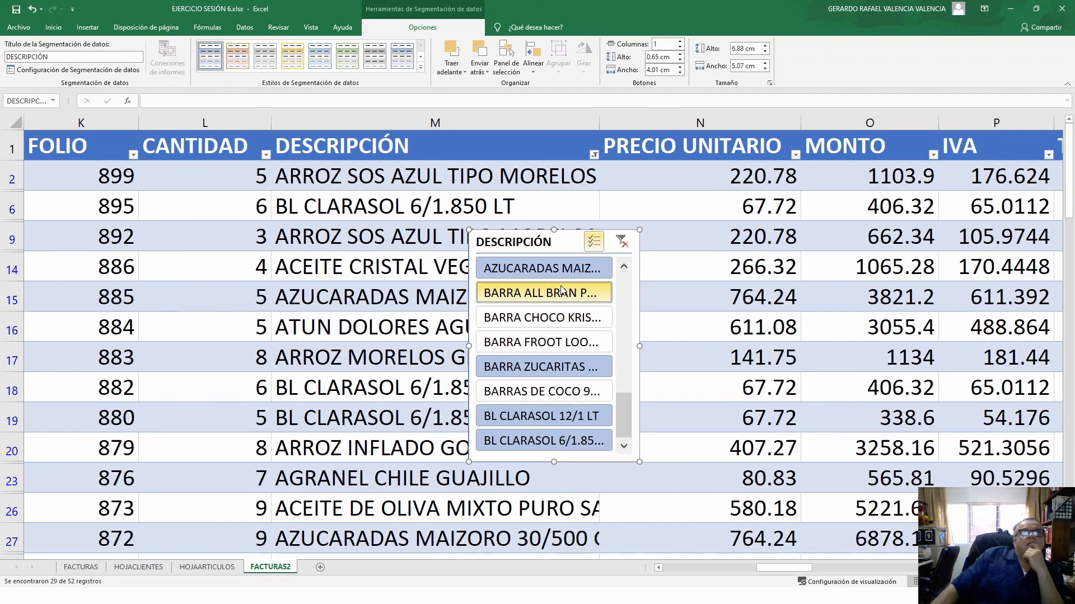
pyautogui.click(548, 421)
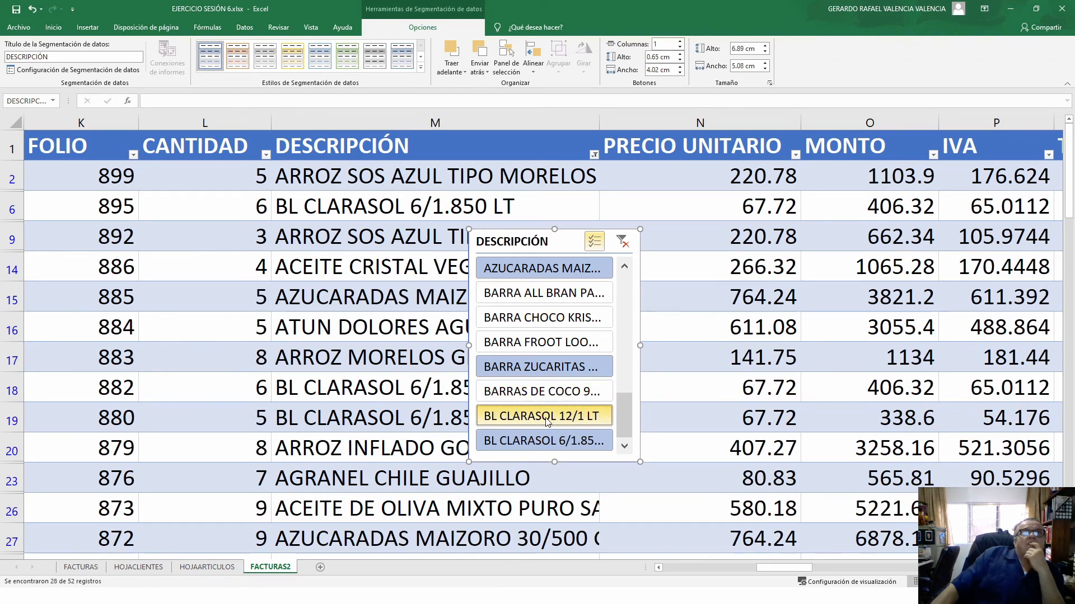
pyautogui.click(545, 440)
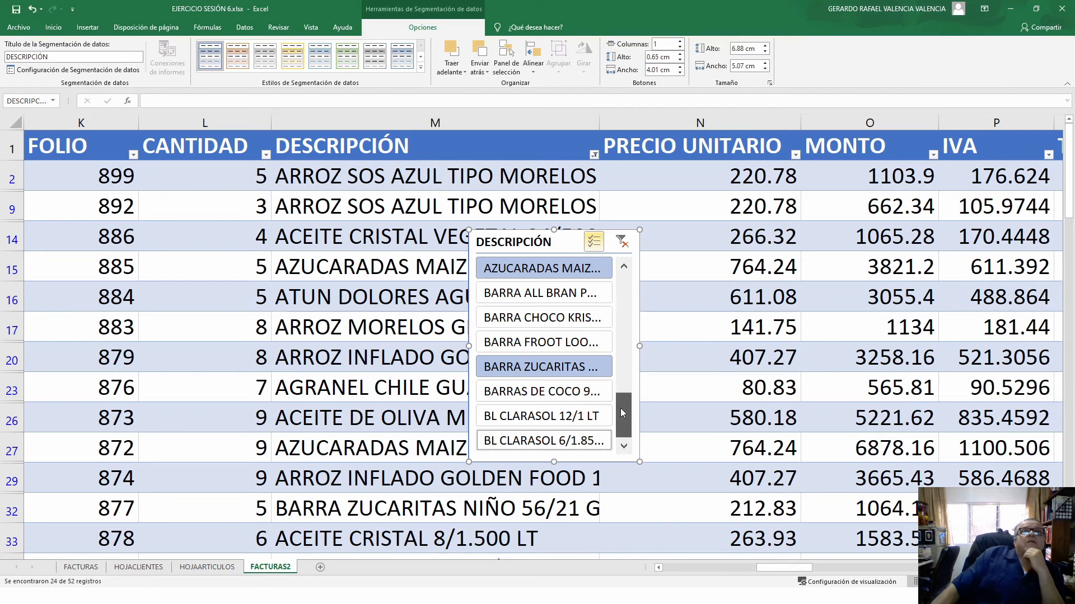
pyautogui.scroll(3, 626, 295)
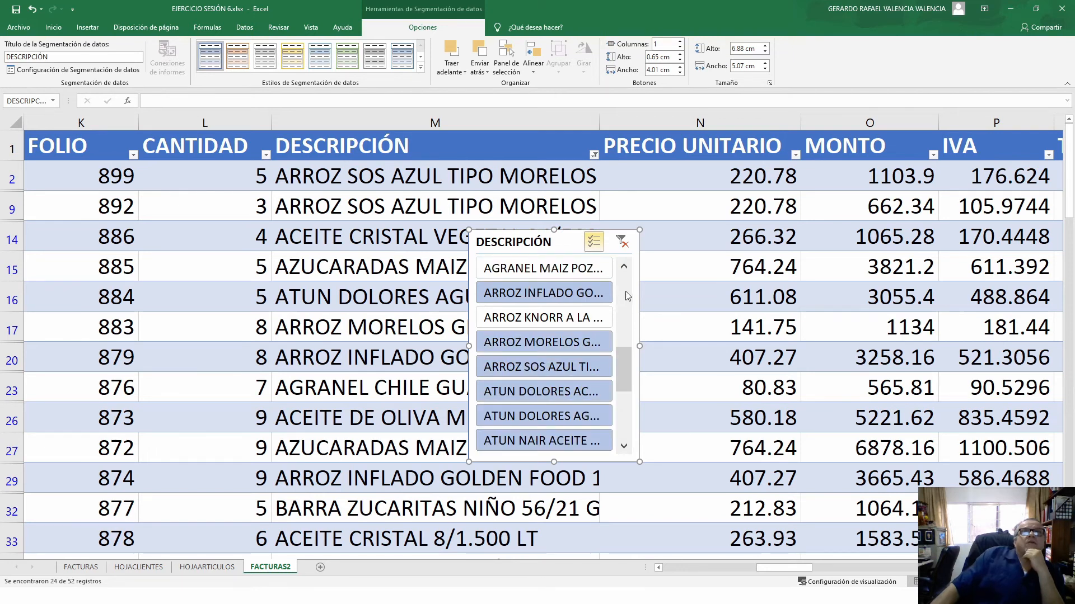
pyautogui.click(546, 416)
pyautogui.click(538, 386)
pyautogui.click(537, 368)
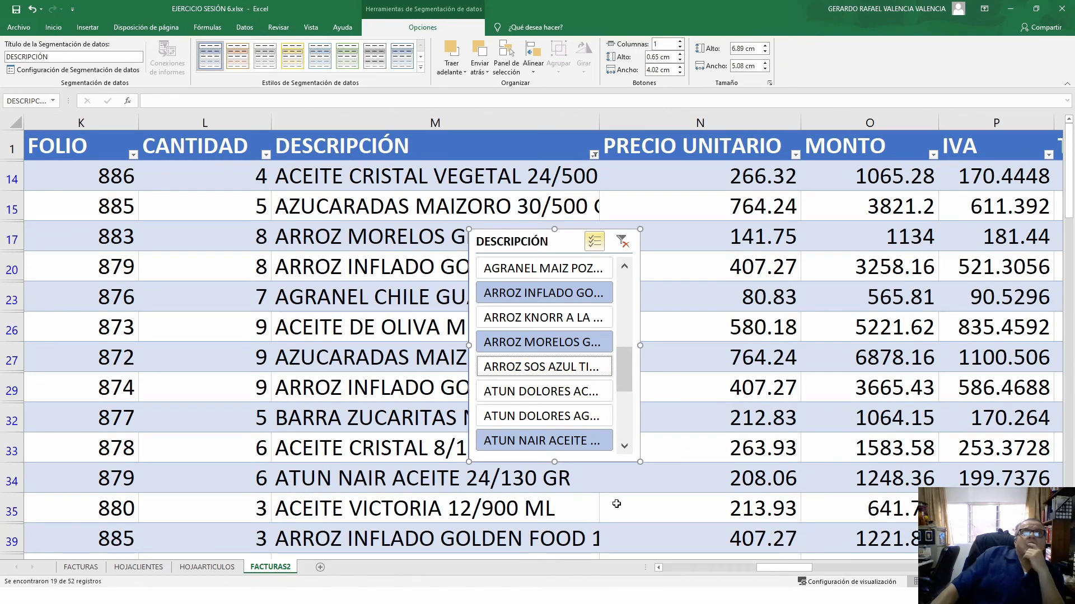
pyautogui.scroll(5, 294, 370)
pyautogui.scroll(-6, 544, 353)
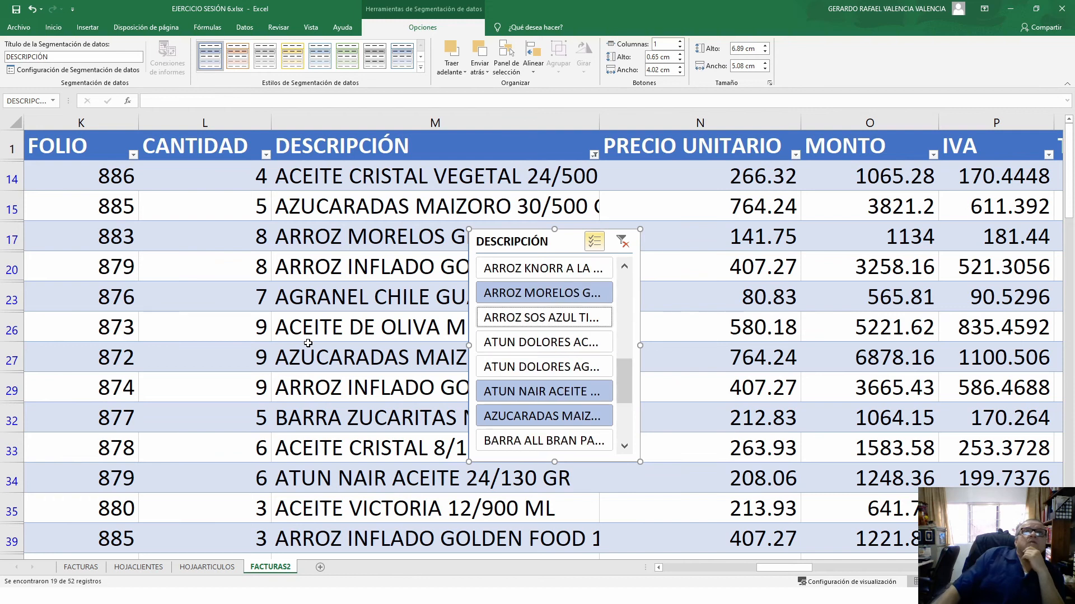
pyautogui.scroll(5, 545, 353)
# - Delete the DESCRIPCIÓN slicer so the table shows every invoice row again
pyautogui.click(300, 347)
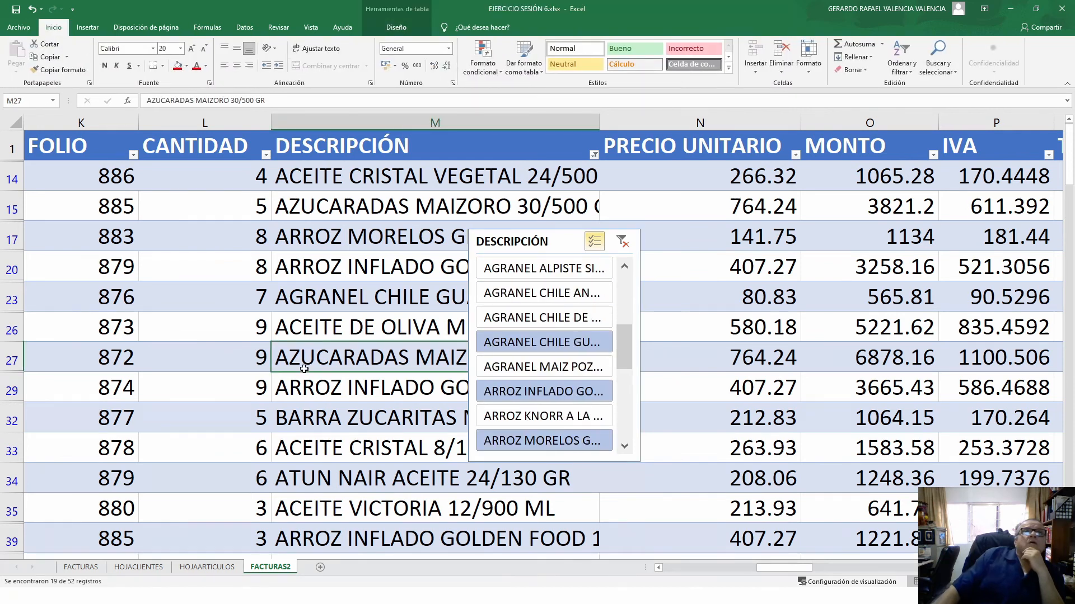
pyautogui.scroll(-8, 305, 369)
pyautogui.scroll(3, 308, 387)
pyautogui.scroll(4, 307, 387)
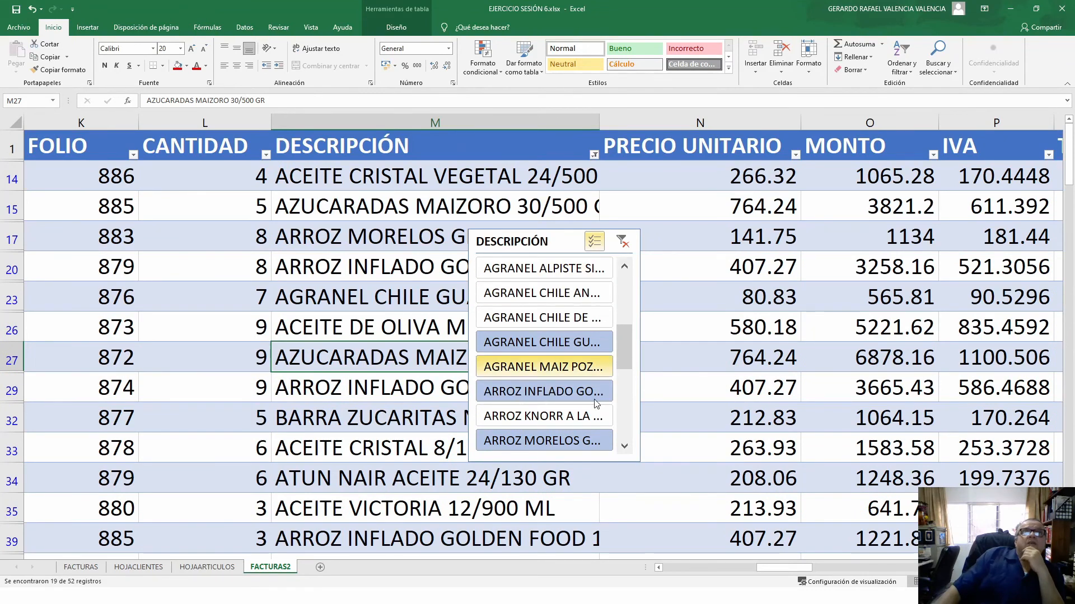
pyautogui.moveTo(624, 363); pyautogui.dragTo(626, 300)
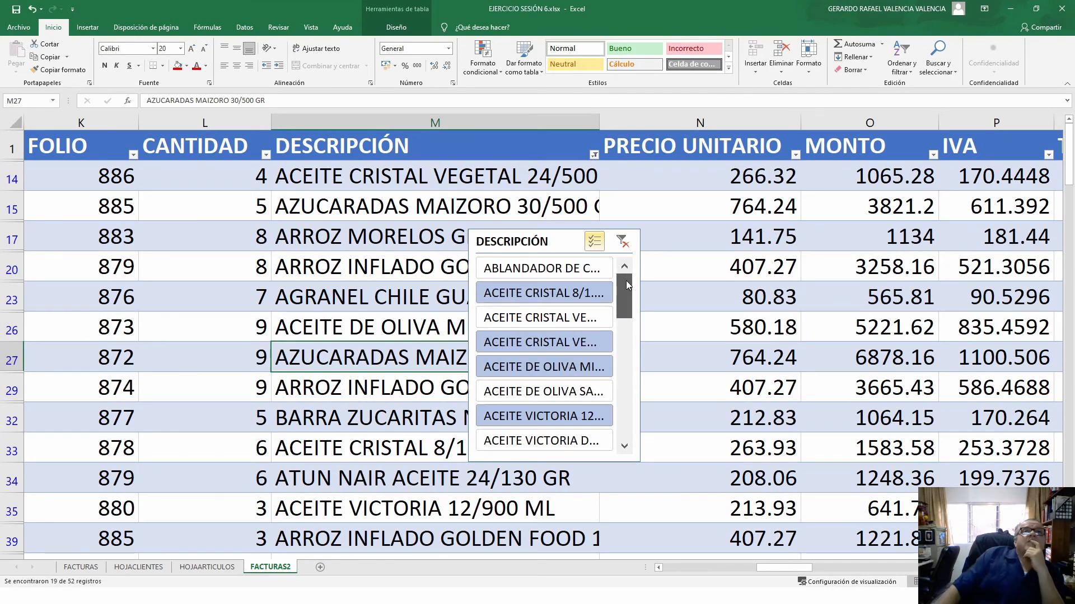
pyautogui.click(602, 420)
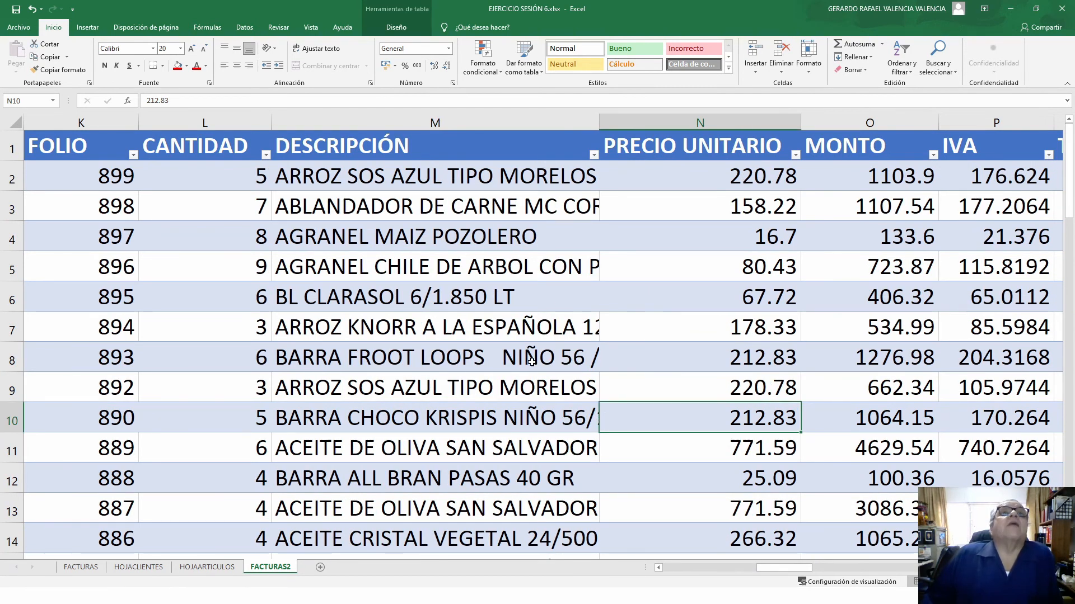
pyautogui.click(403, 28)
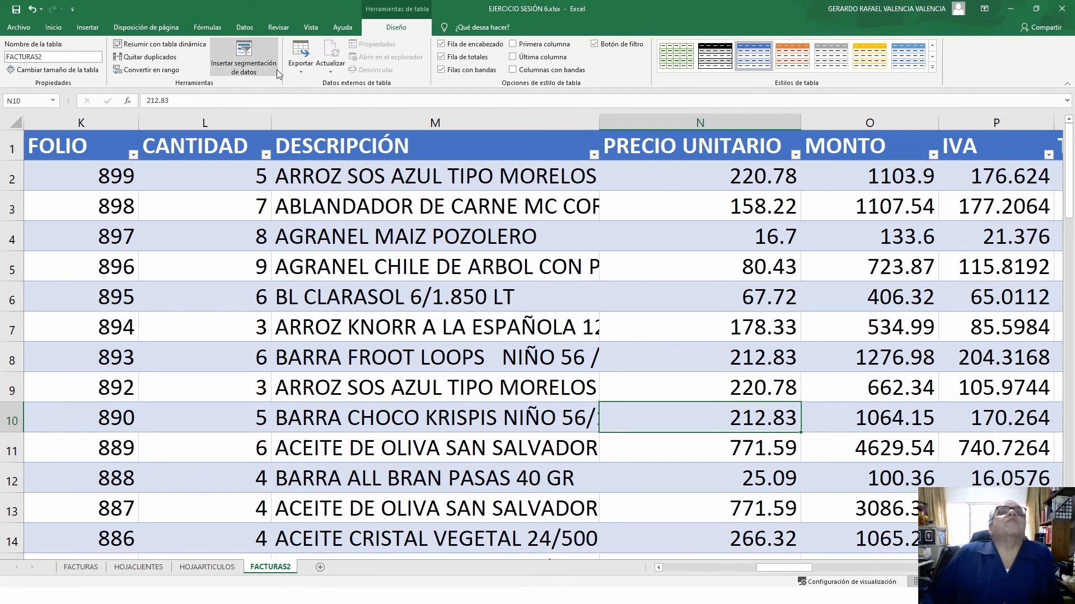
# - Re-add a DESCRIPCIÓN slicer to the FACTURAS2 table
pyautogui.click(465, 340)
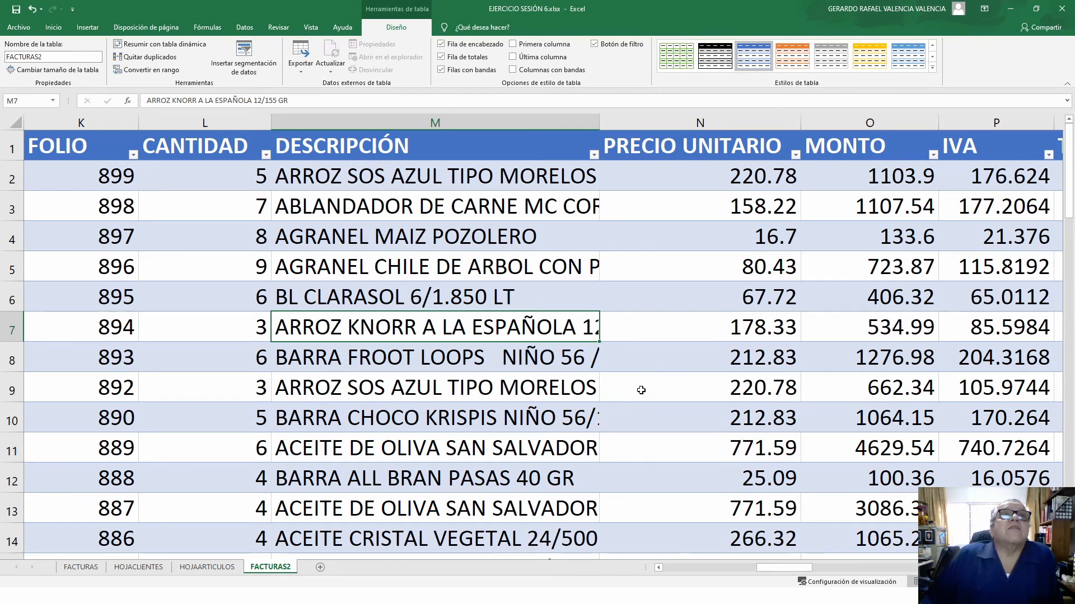
pyautogui.scroll(-3, 640, 390)
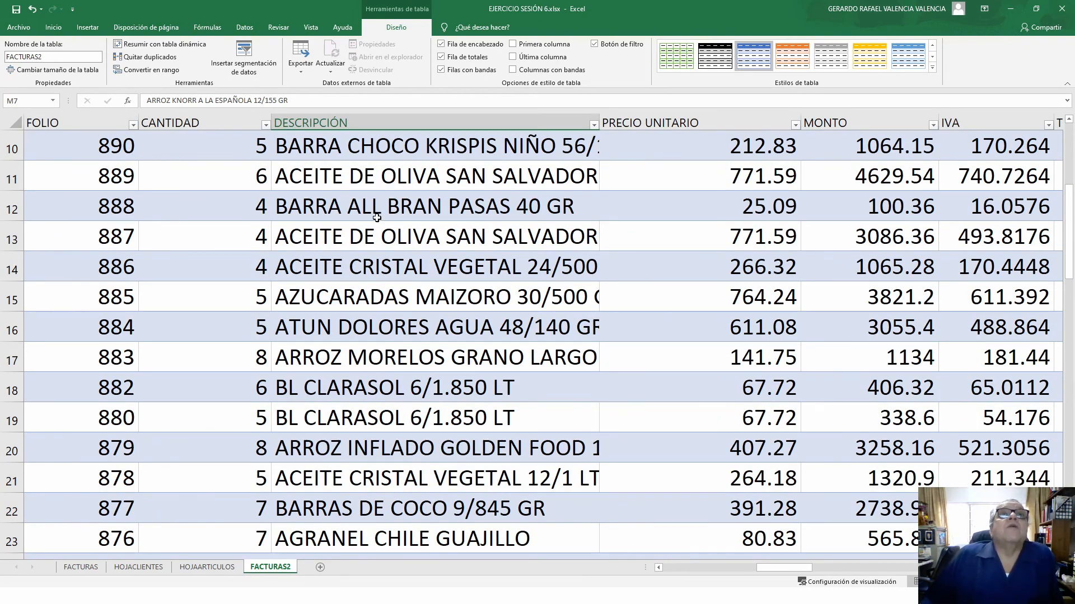
pyautogui.scroll(3, 376, 218)
pyautogui.click(445, 253)
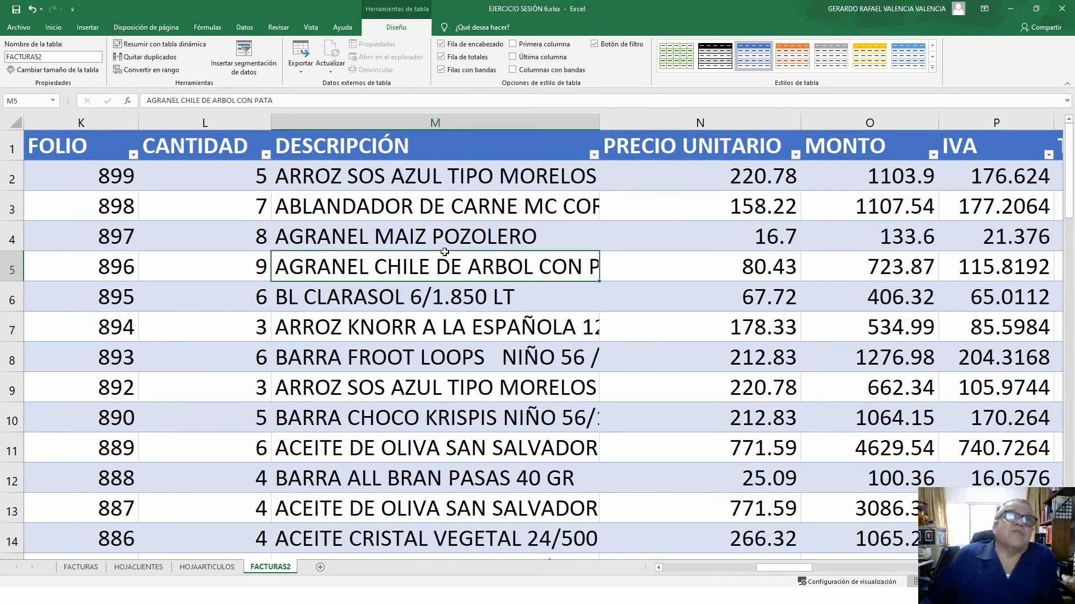
pyautogui.rightClick(445, 253)
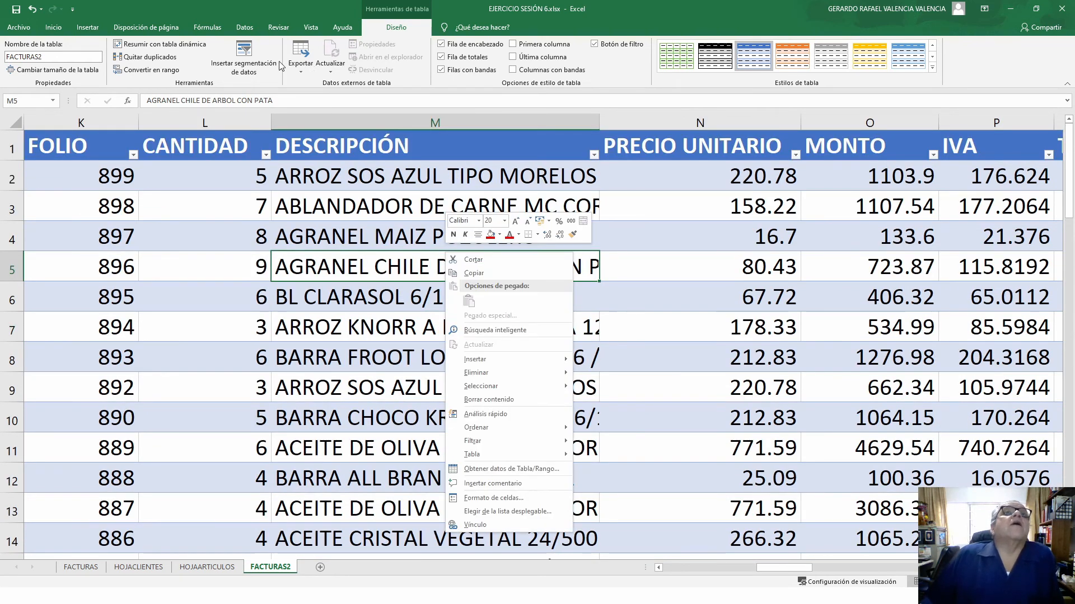
pyautogui.click(253, 69)
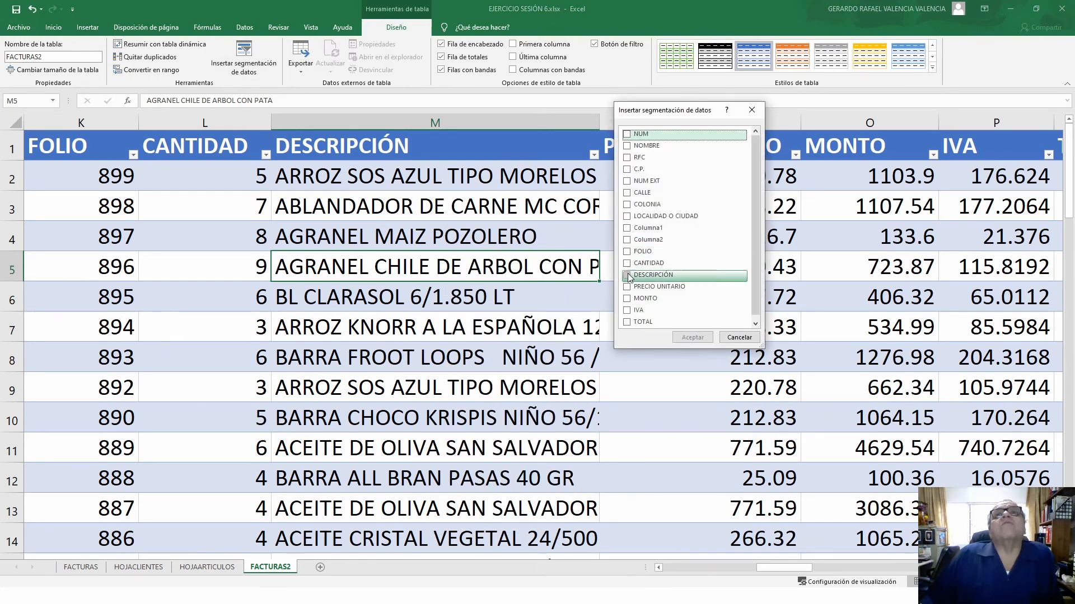
pyautogui.click(628, 276)
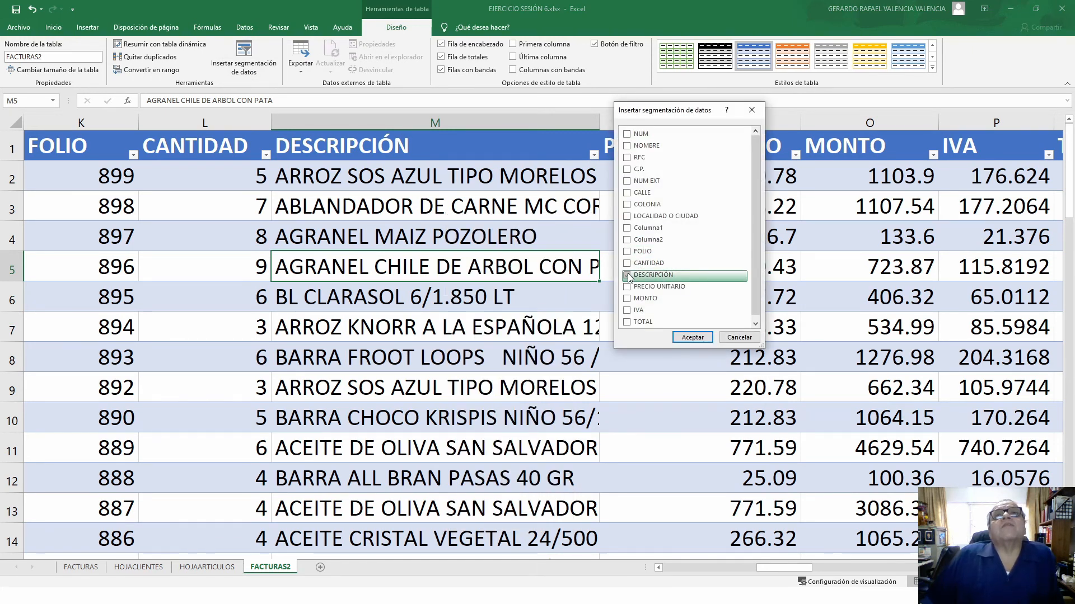
pyautogui.click(693, 337)
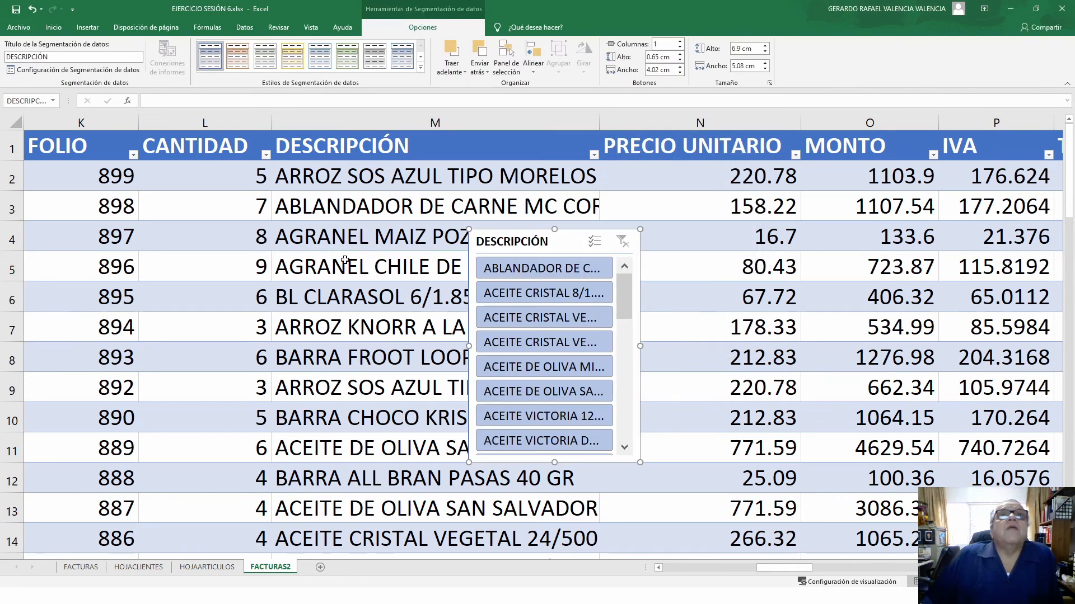
# - Insert a NOMBRE slicer and move it off the DESCRIPCIÓN slicer to the right
pyautogui.click(826, 247)
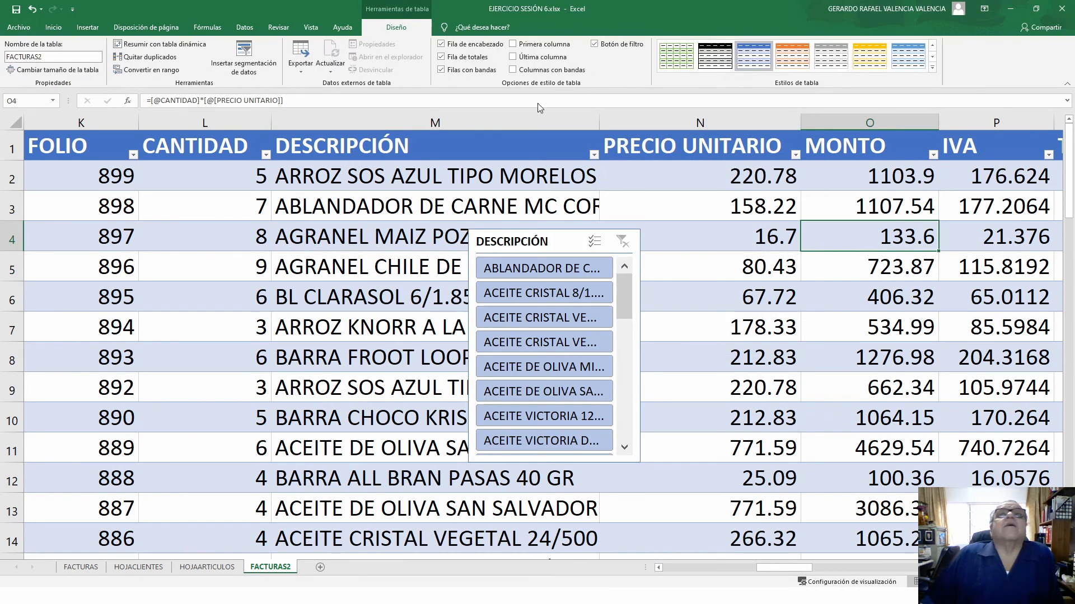
pyautogui.click(243, 77)
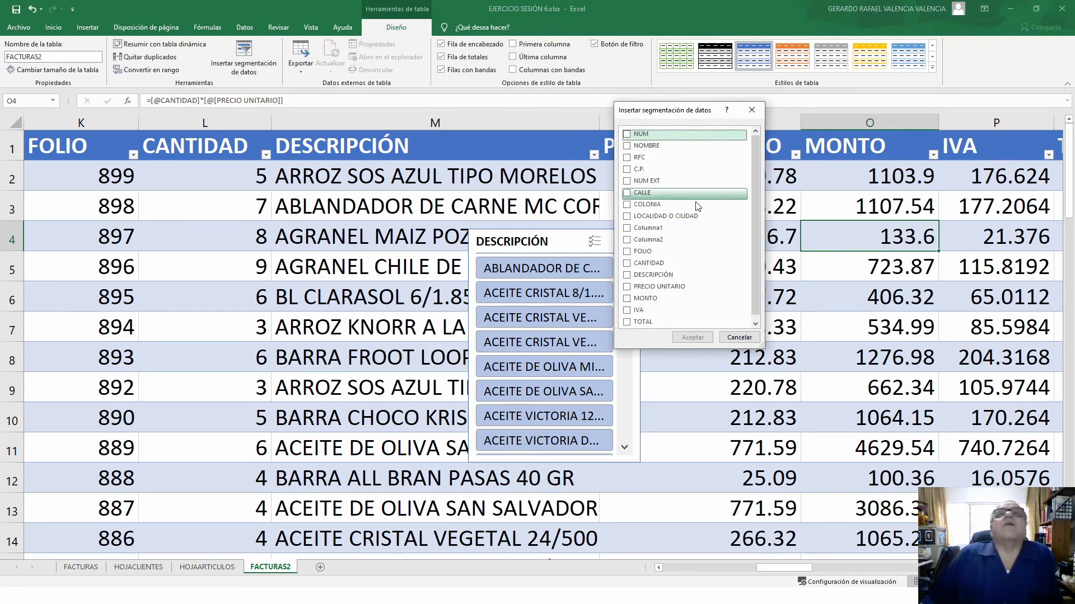
pyautogui.click(671, 148)
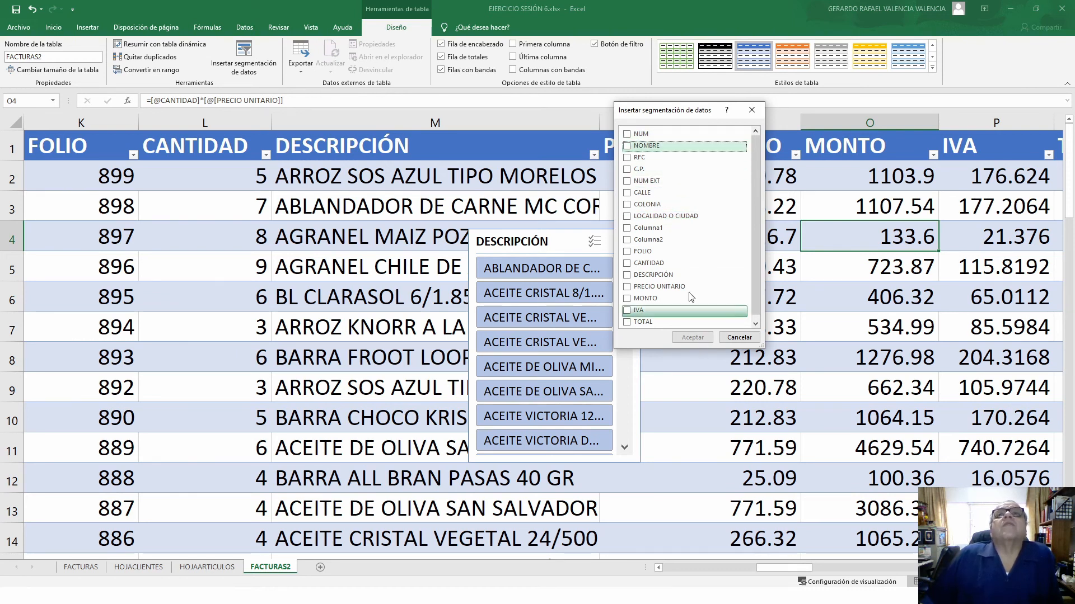
pyautogui.click(627, 146)
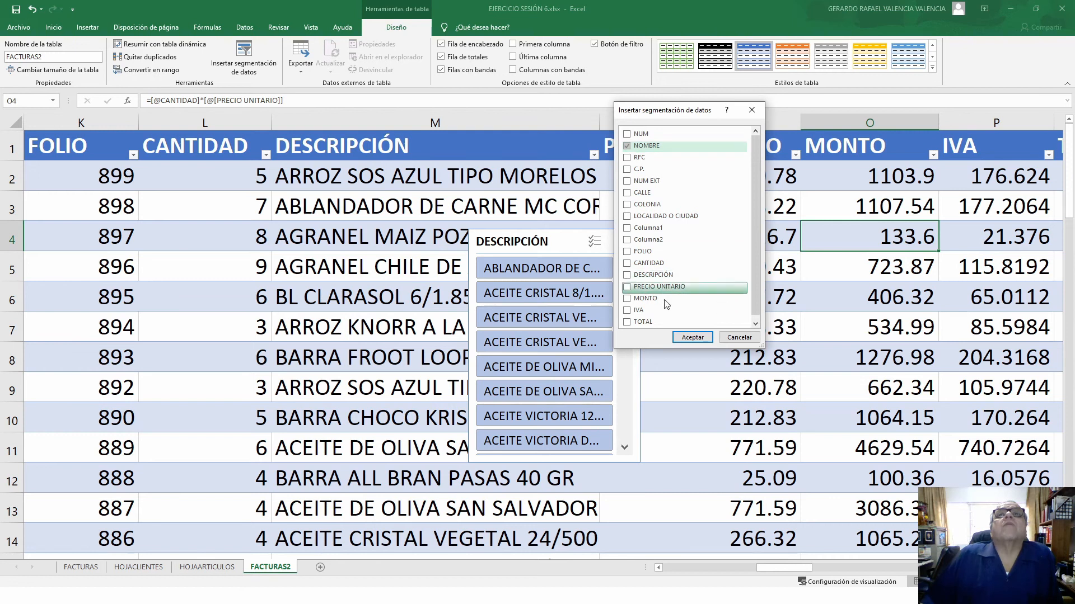
pyautogui.click(692, 338)
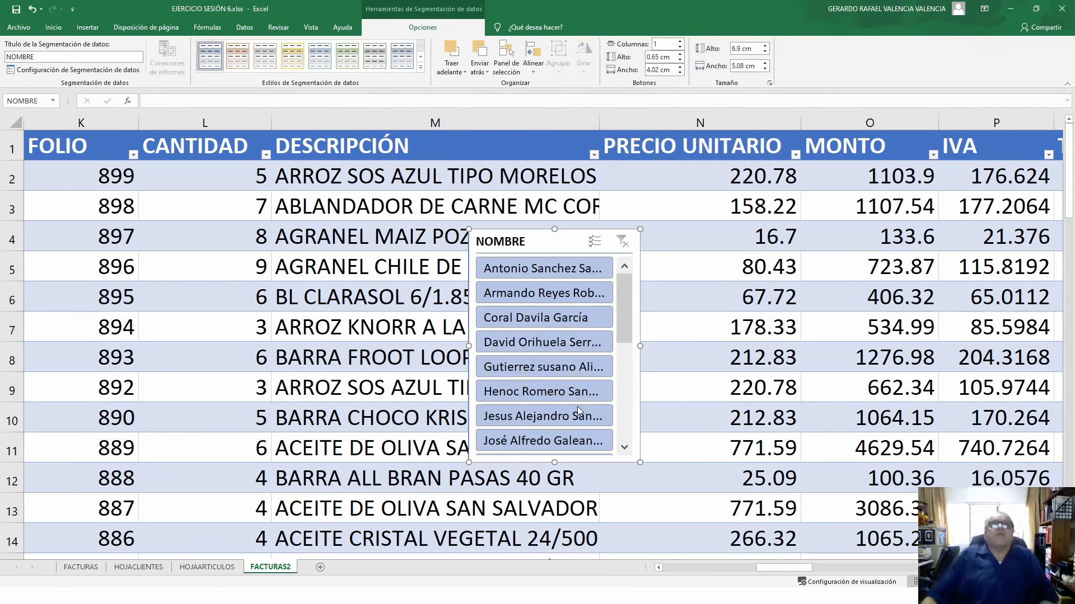
pyautogui.moveTo(518, 245); pyautogui.dragTo(753, 238)
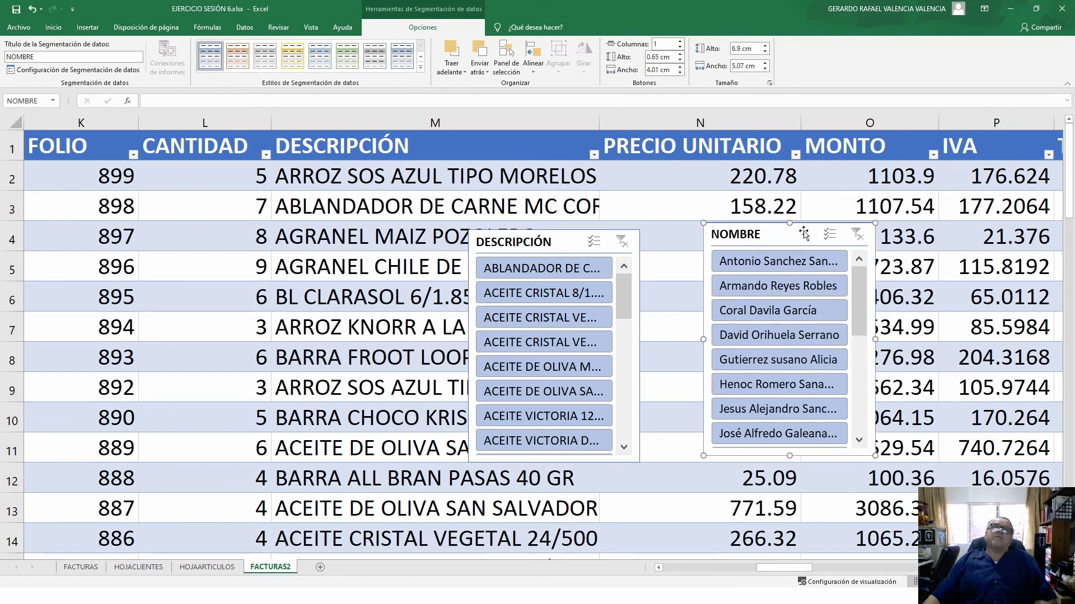
# - Filter to one customer, exclude AGRANEL CHILE ANCHO and BARRA CHOCO, and reposition the NOMBRE slicer
pyautogui.click(776, 261)
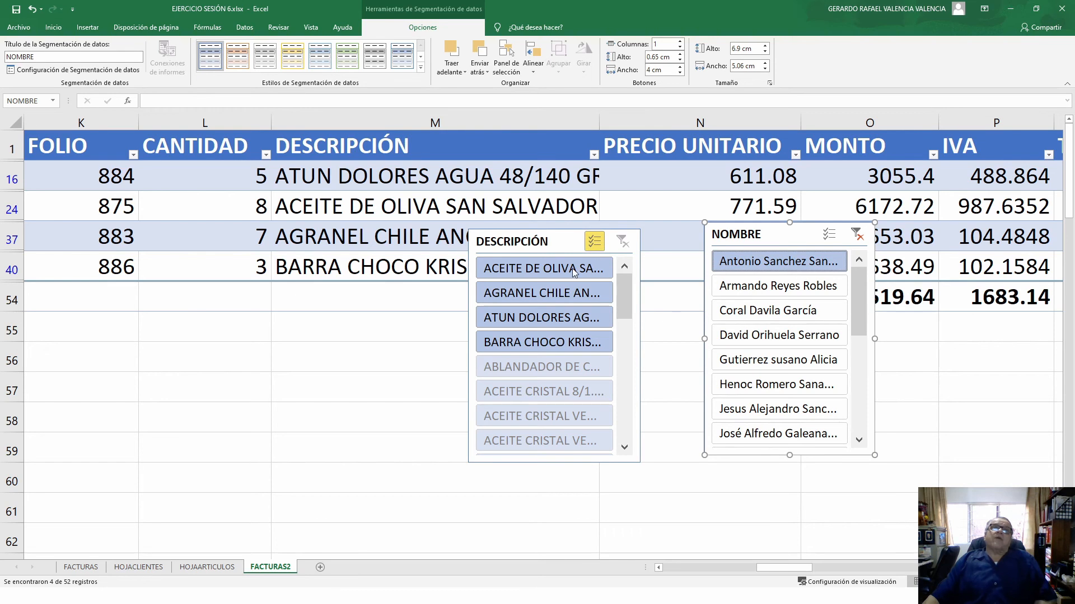
pyautogui.click(518, 322)
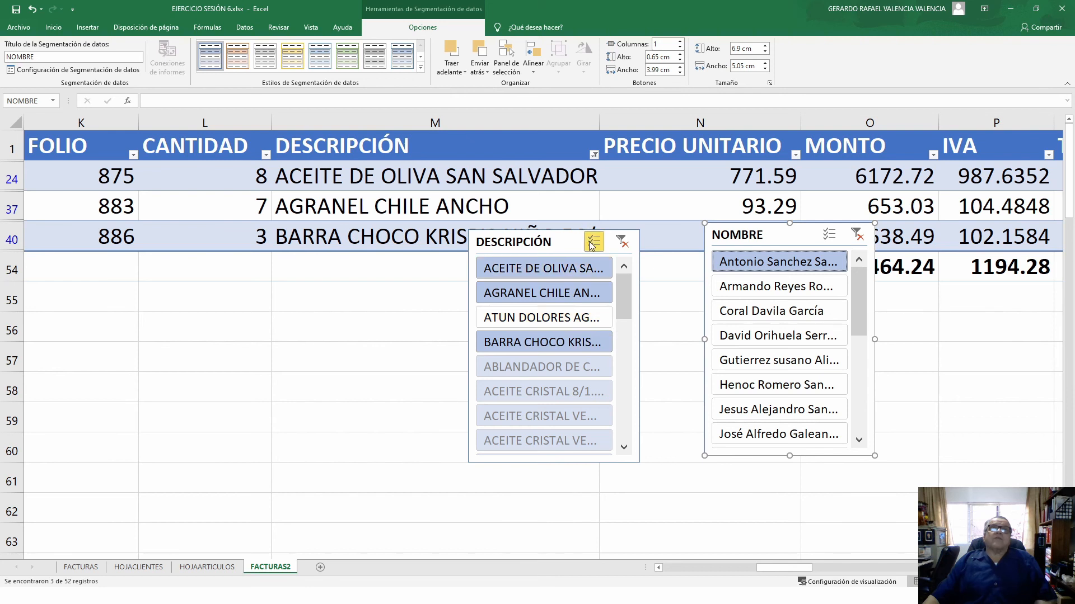
pyautogui.click(524, 319)
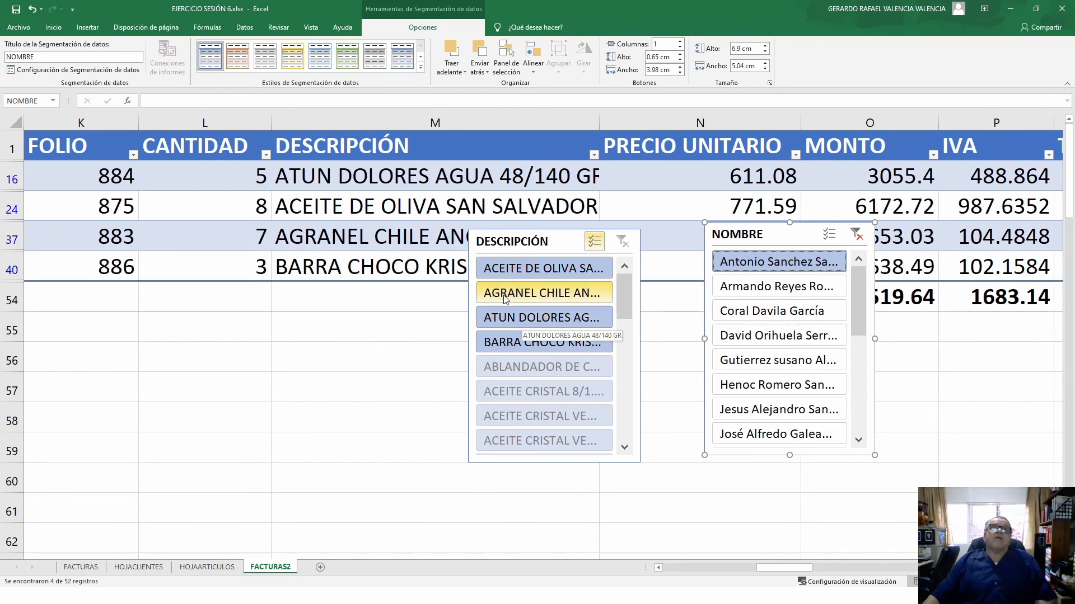
pyautogui.click(507, 297)
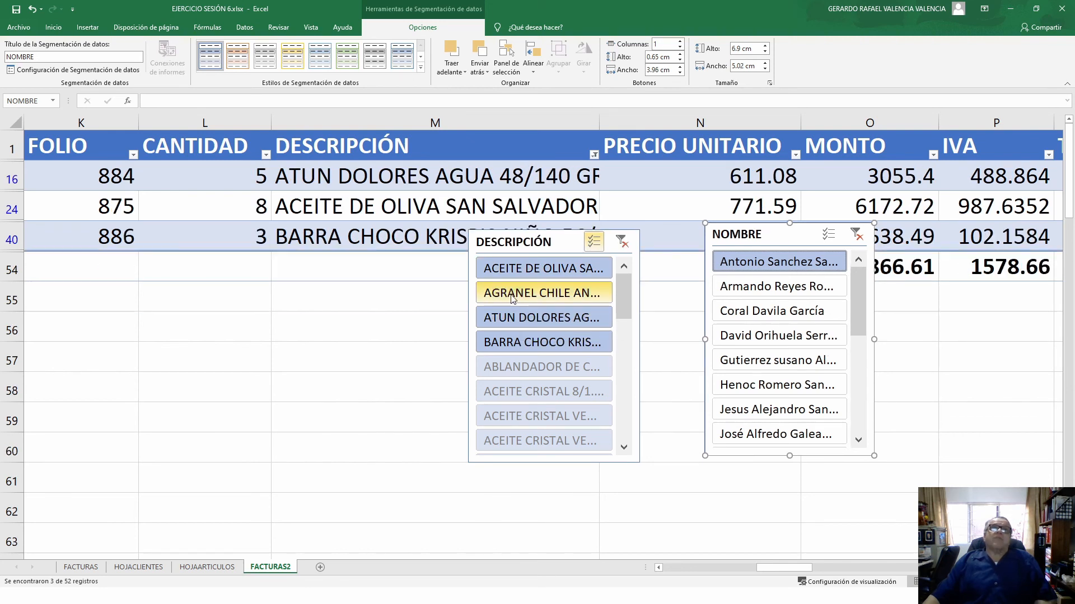
pyautogui.click(516, 347)
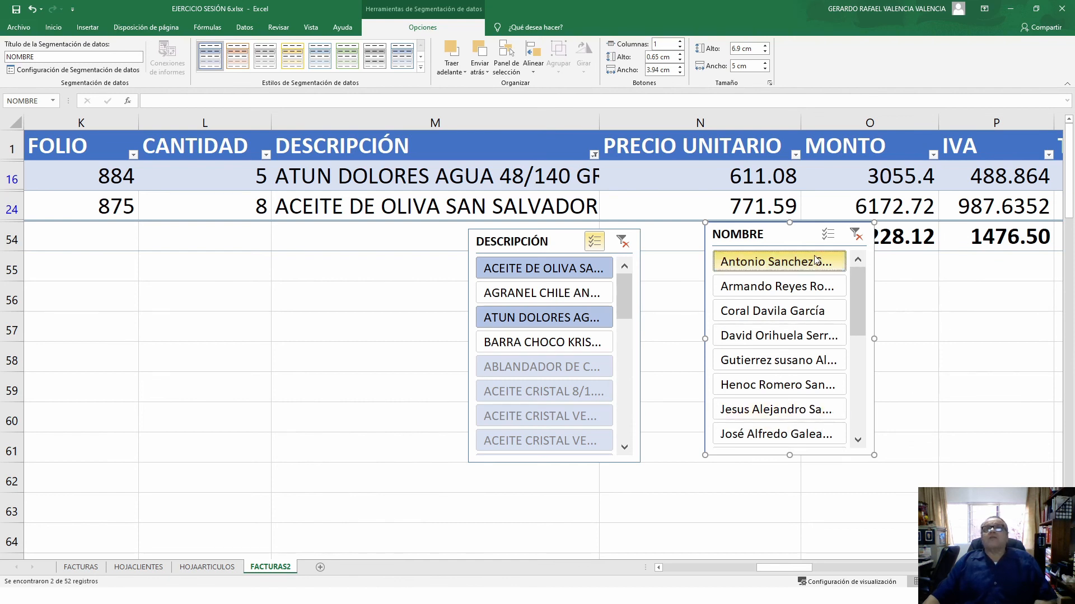
pyautogui.moveTo(778, 236); pyautogui.dragTo(278, 240)
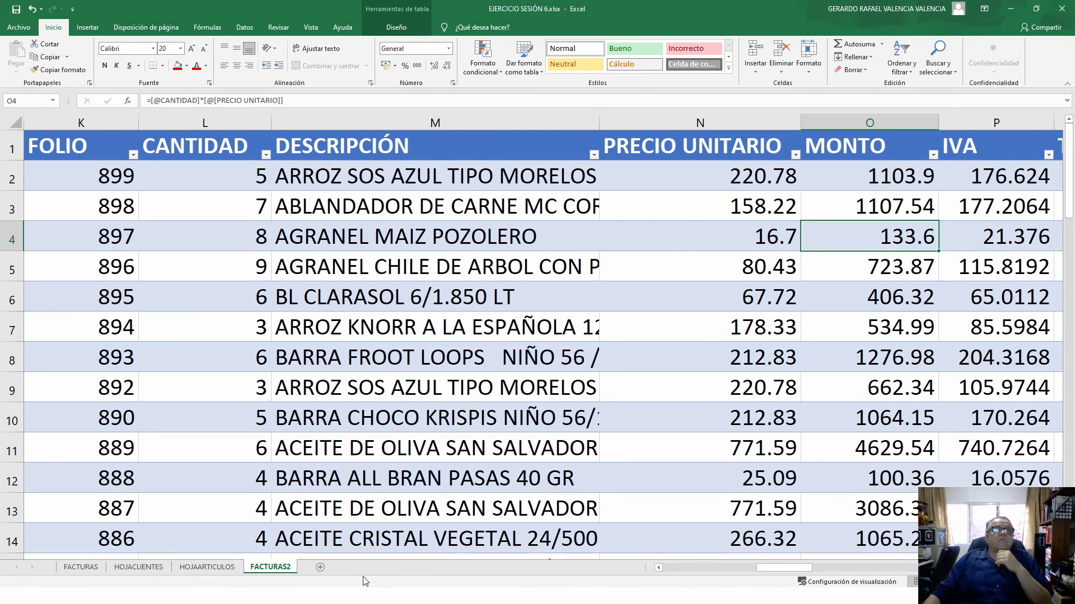
# - Add a new blank worksheet Hoja2, then return to FACTURAS2
pyautogui.click(424, 271)
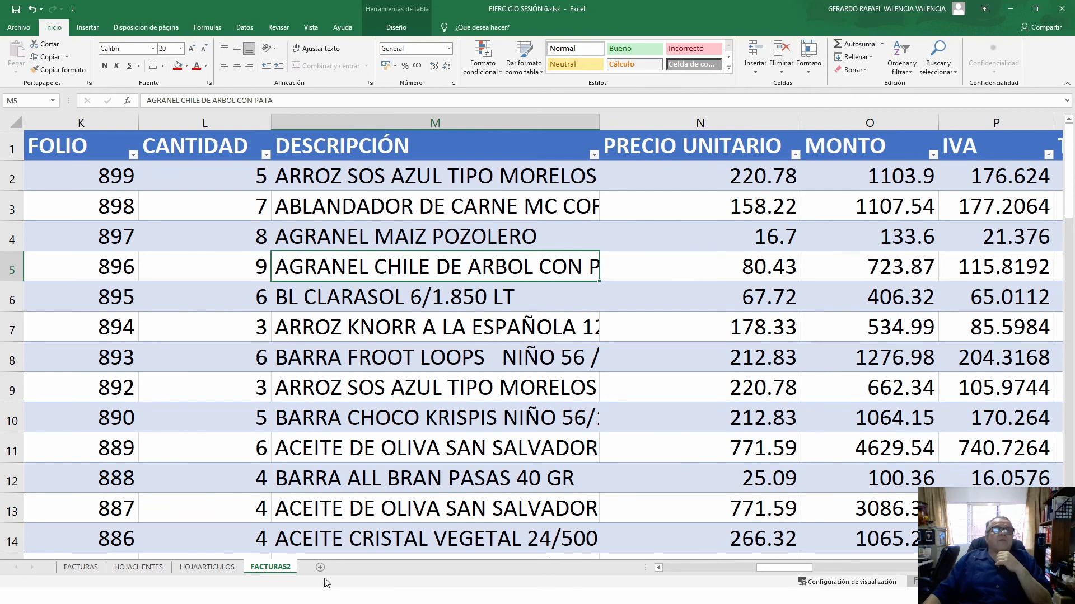
pyautogui.click(320, 568)
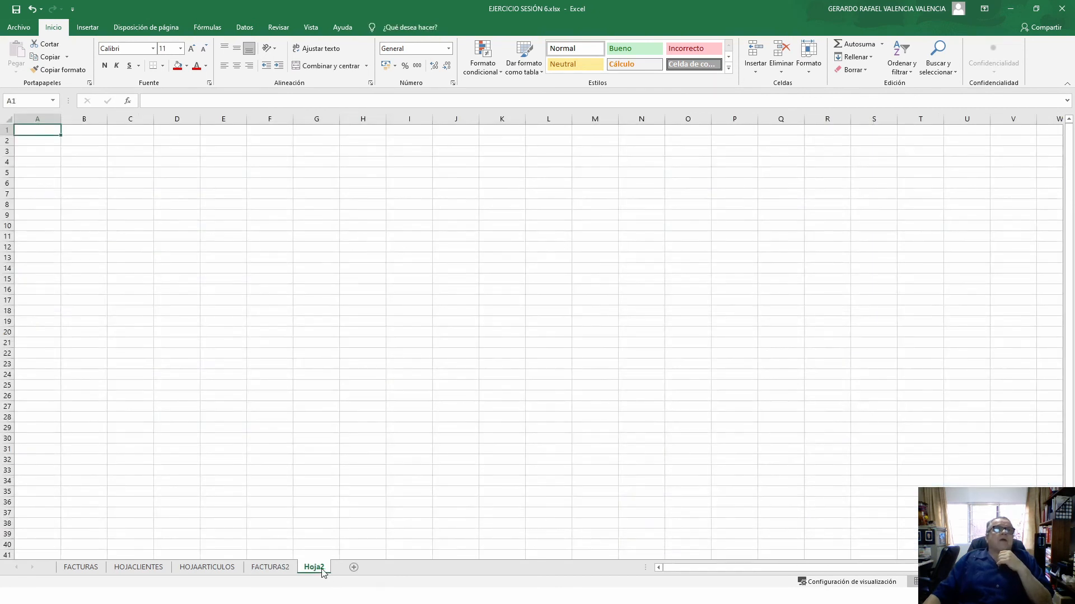
pyautogui.click(262, 569)
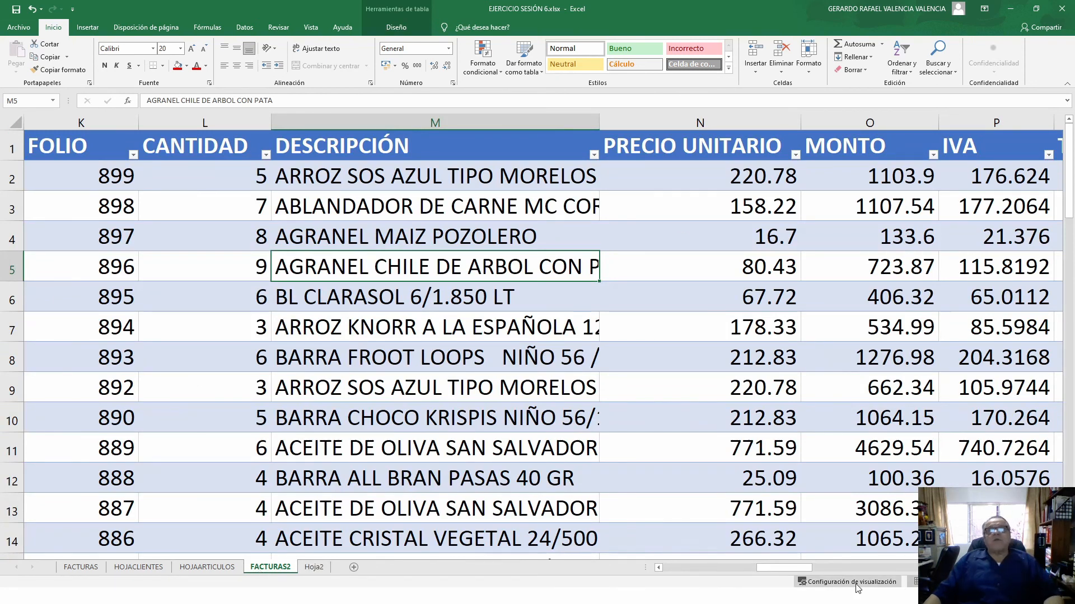
pyautogui.click(699, 567)
pyautogui.click(668, 566)
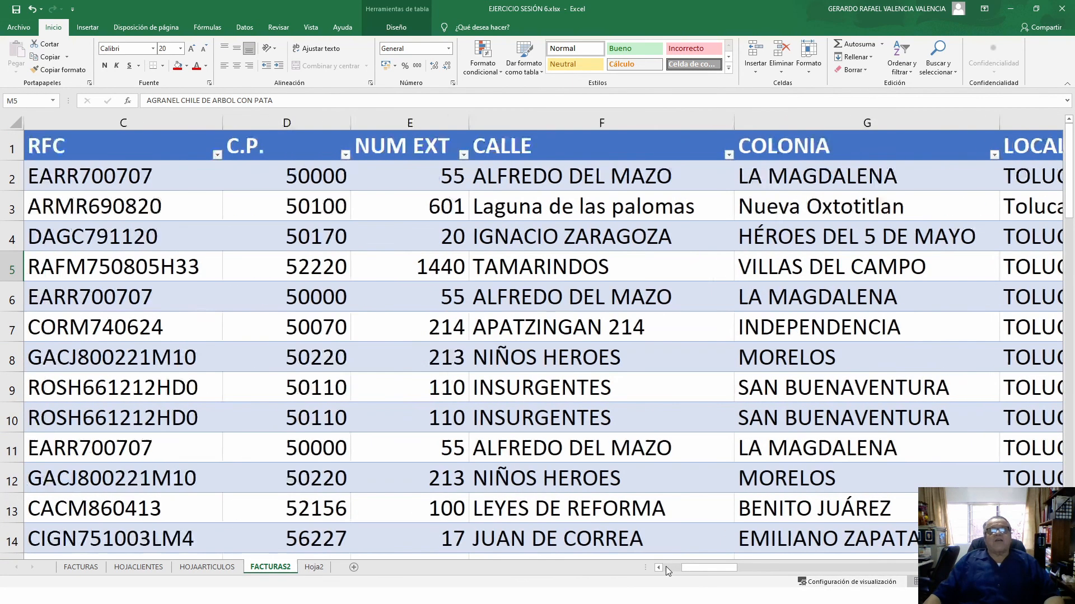
pyautogui.click(666, 566)
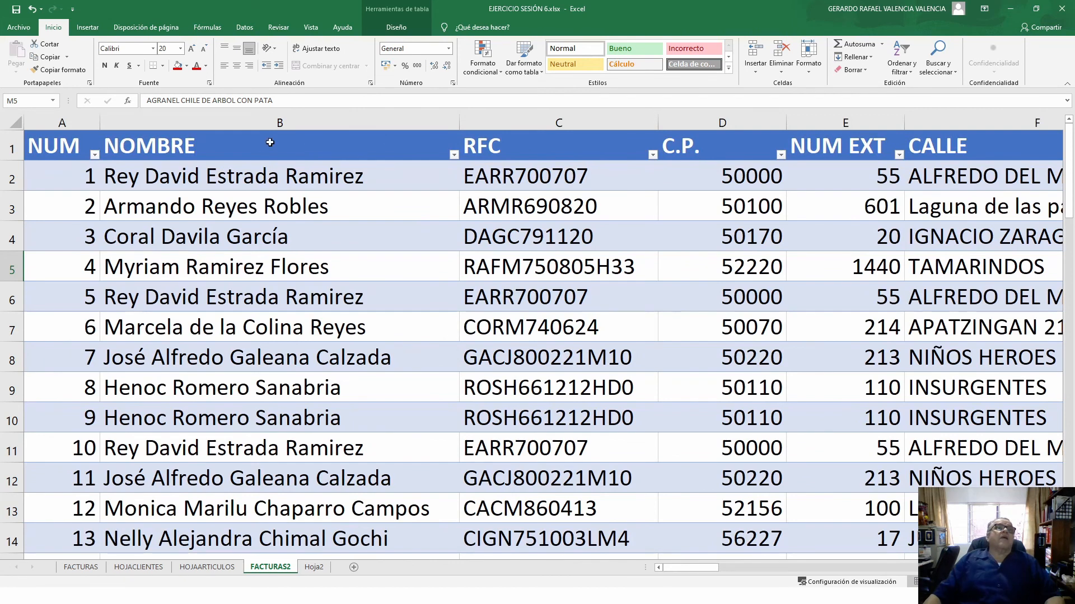
# - Select the NOMBRE, Columna2 and TOTAL columns together and copy them
pyautogui.click(248, 116)
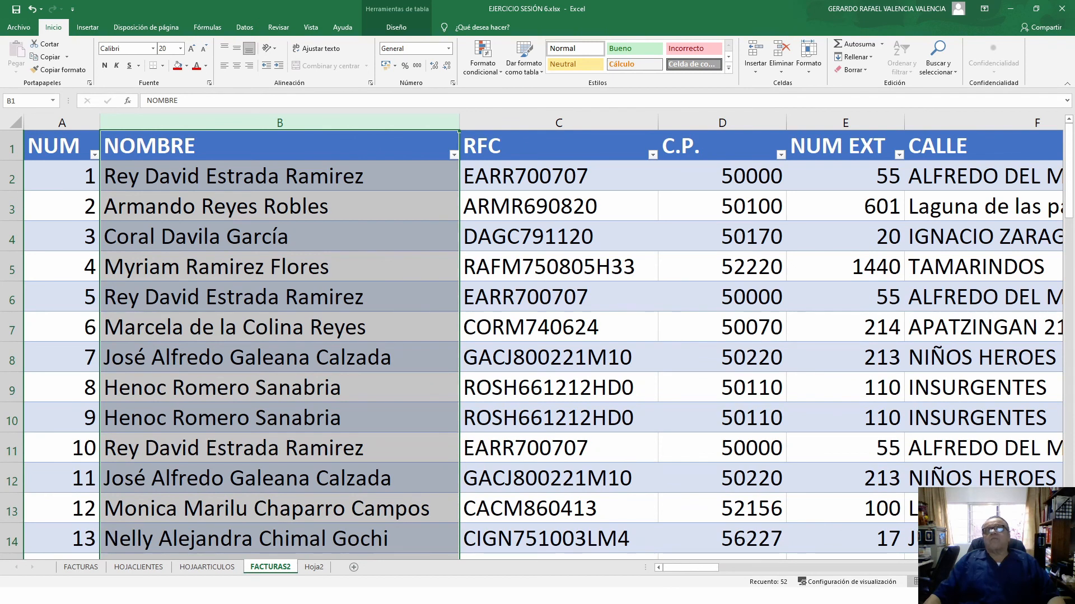
pyautogui.hscroll(3, 543, 342)
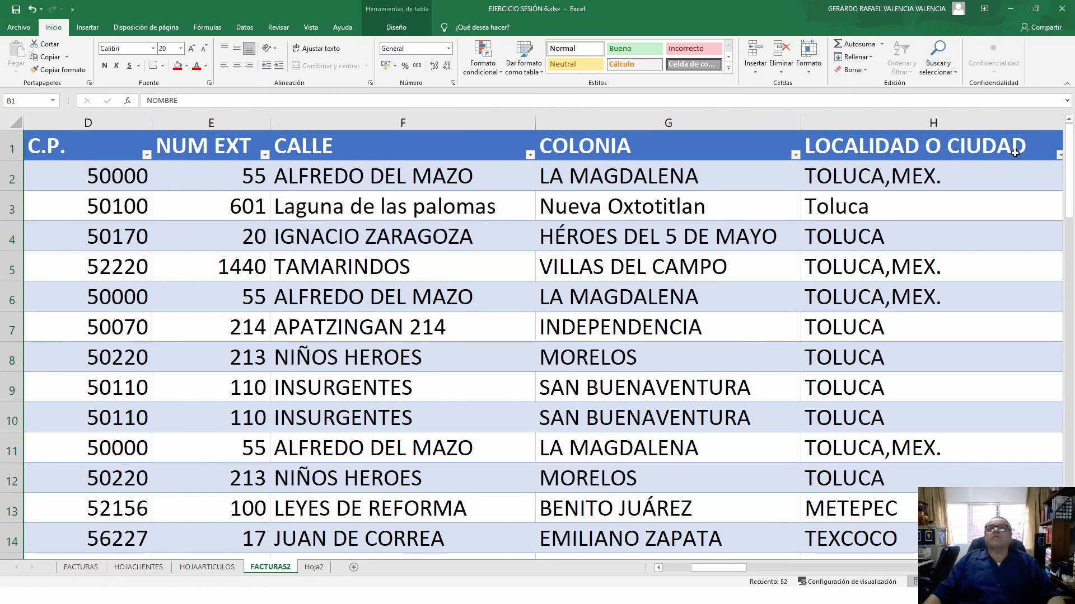
pyautogui.hscroll(4, 543, 342)
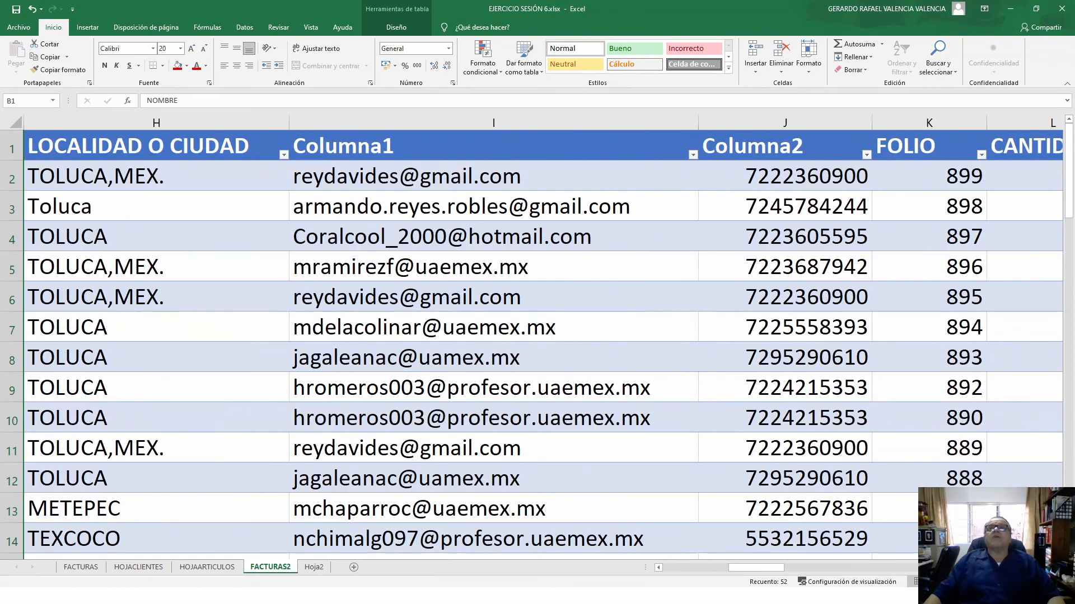
pyautogui.click(784, 123)
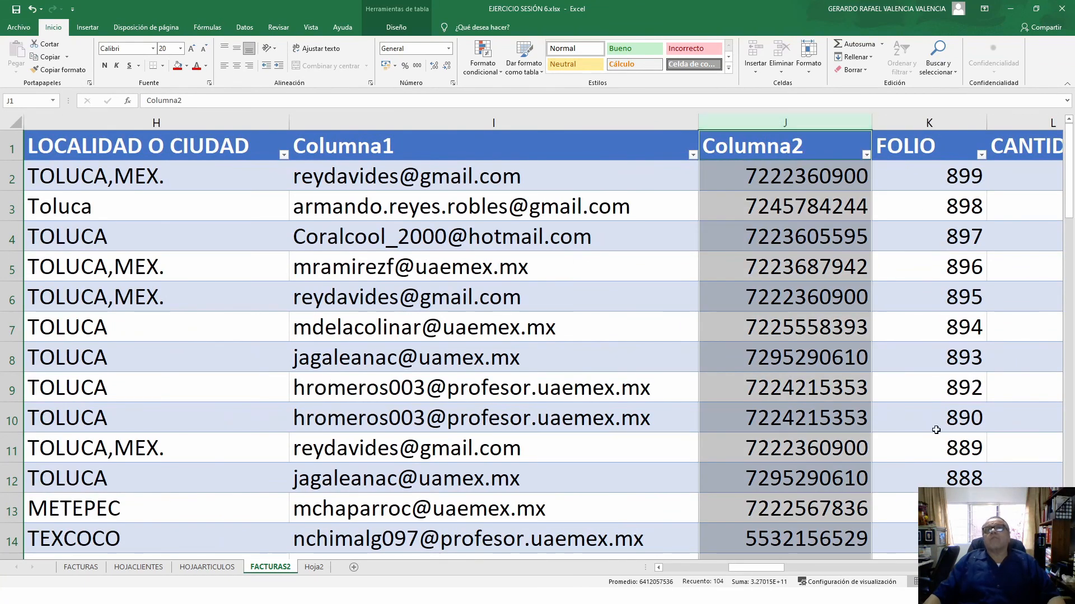
pyautogui.hscroll(2, 543, 342)
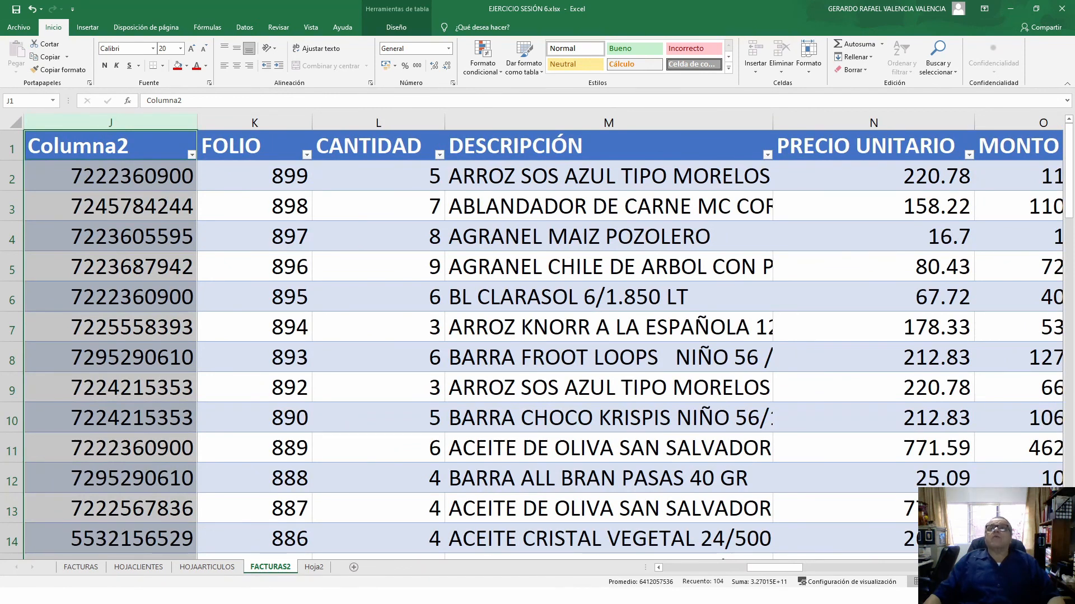
pyautogui.hscroll(4, 543, 342)
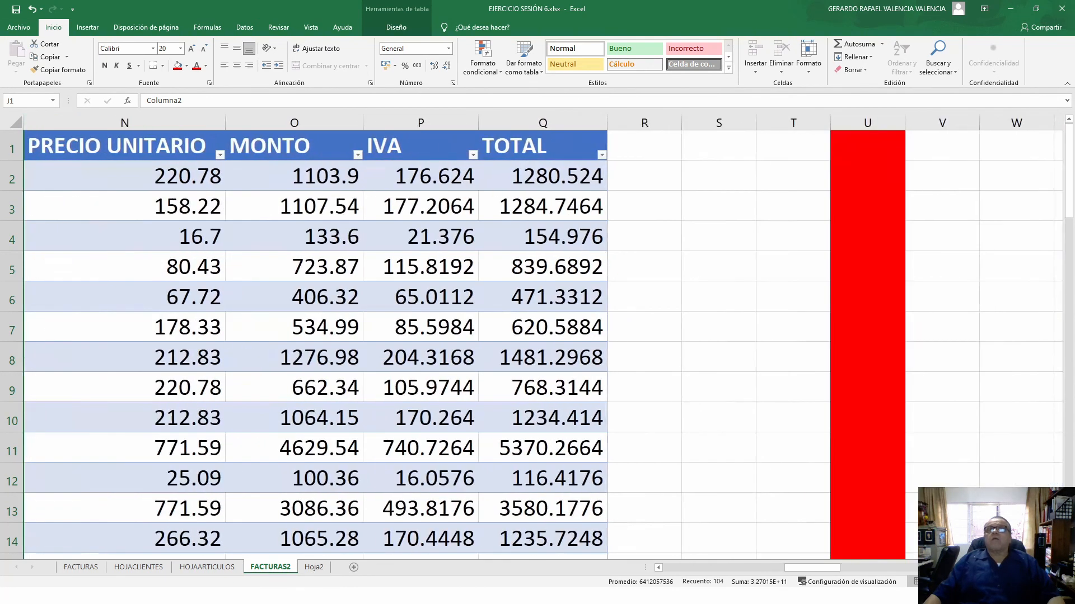
pyautogui.click(553, 122)
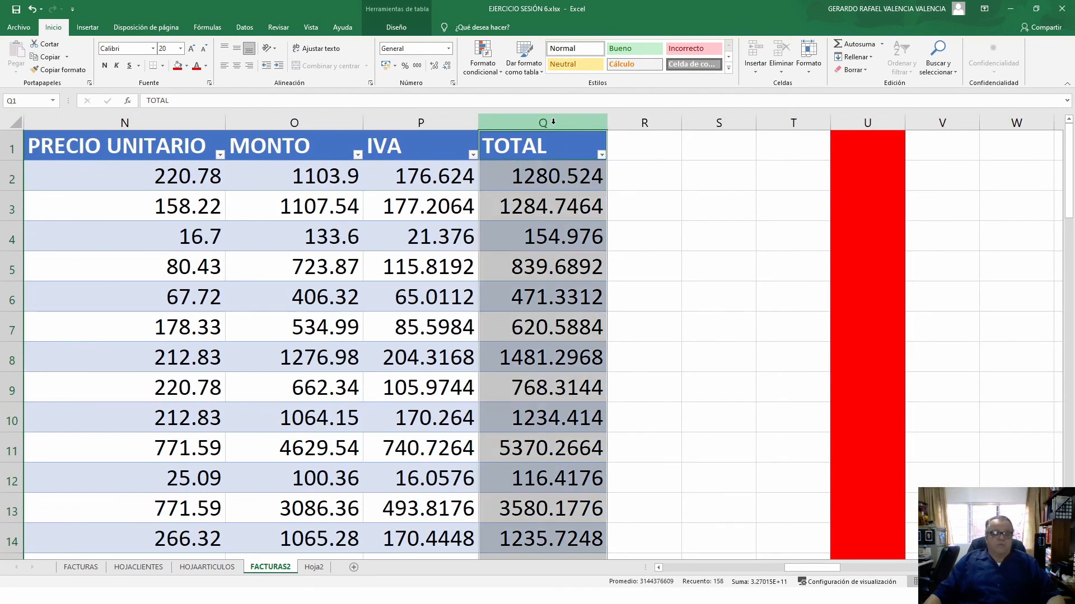
pyautogui.click(46, 58)
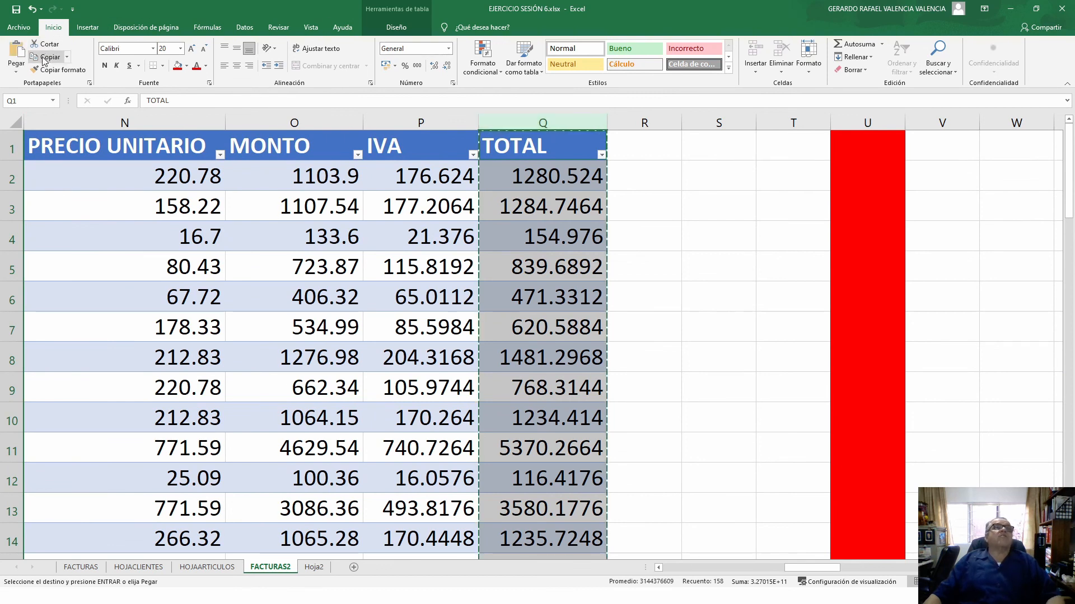
# - Paste the copied columns into column A of Hoja2
pyautogui.click(321, 567)
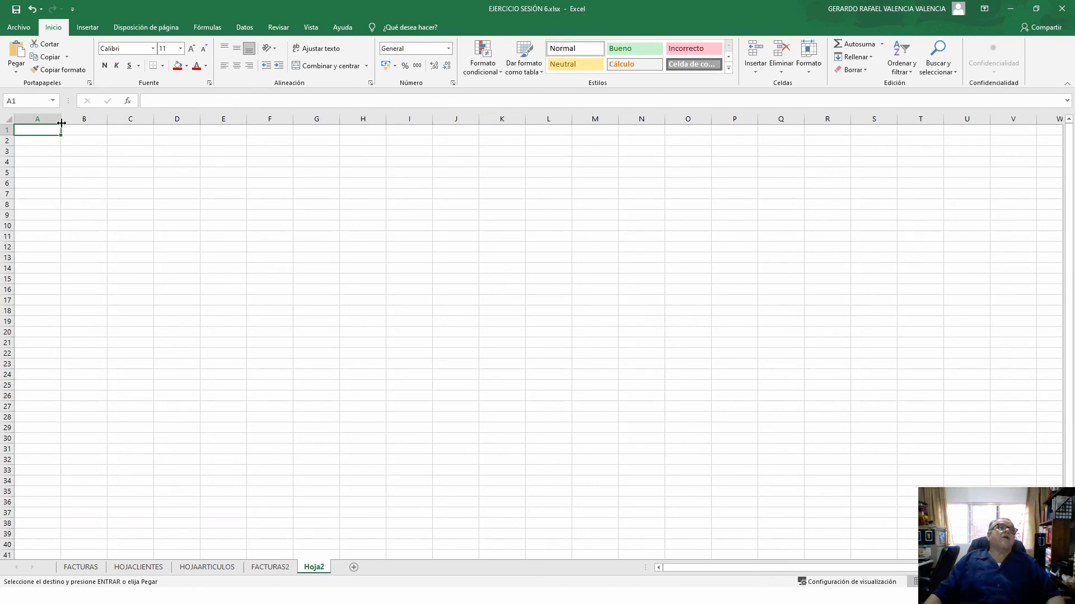
pyautogui.click(50, 115)
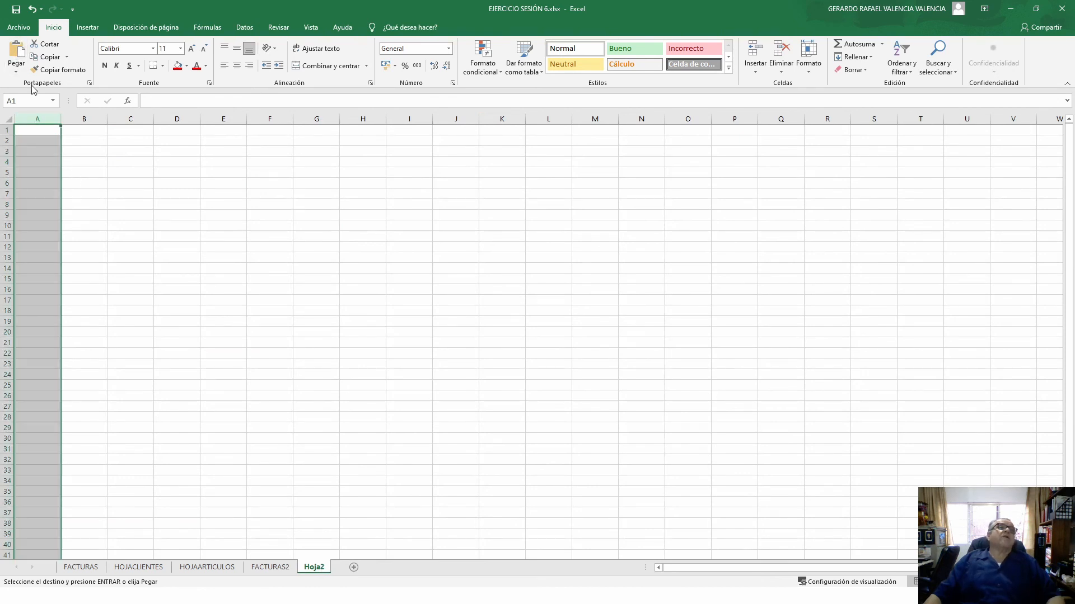
pyautogui.click(17, 51)
pyautogui.click(574, 309)
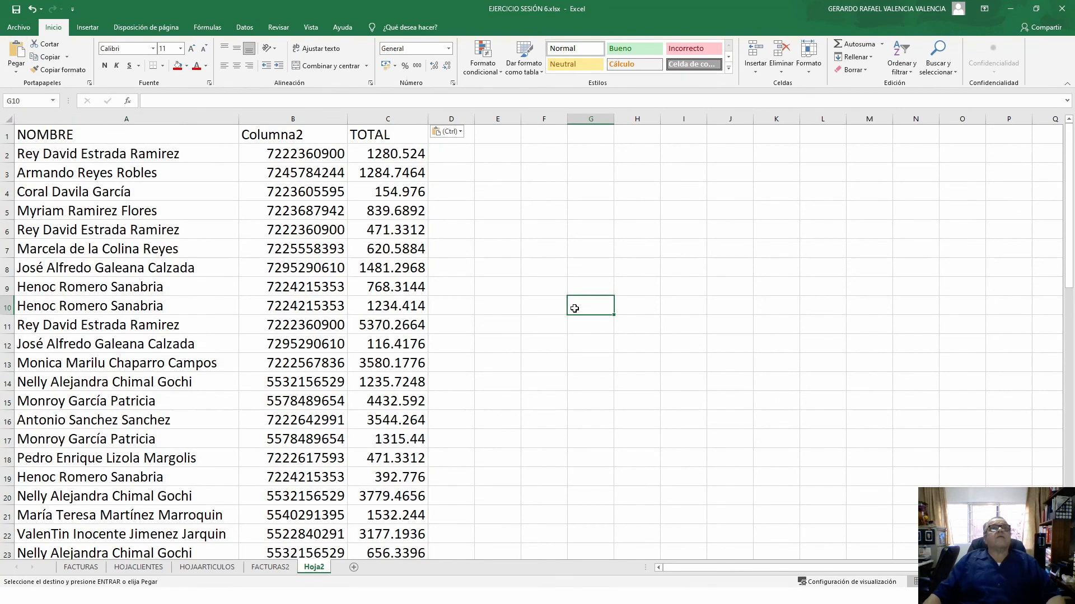